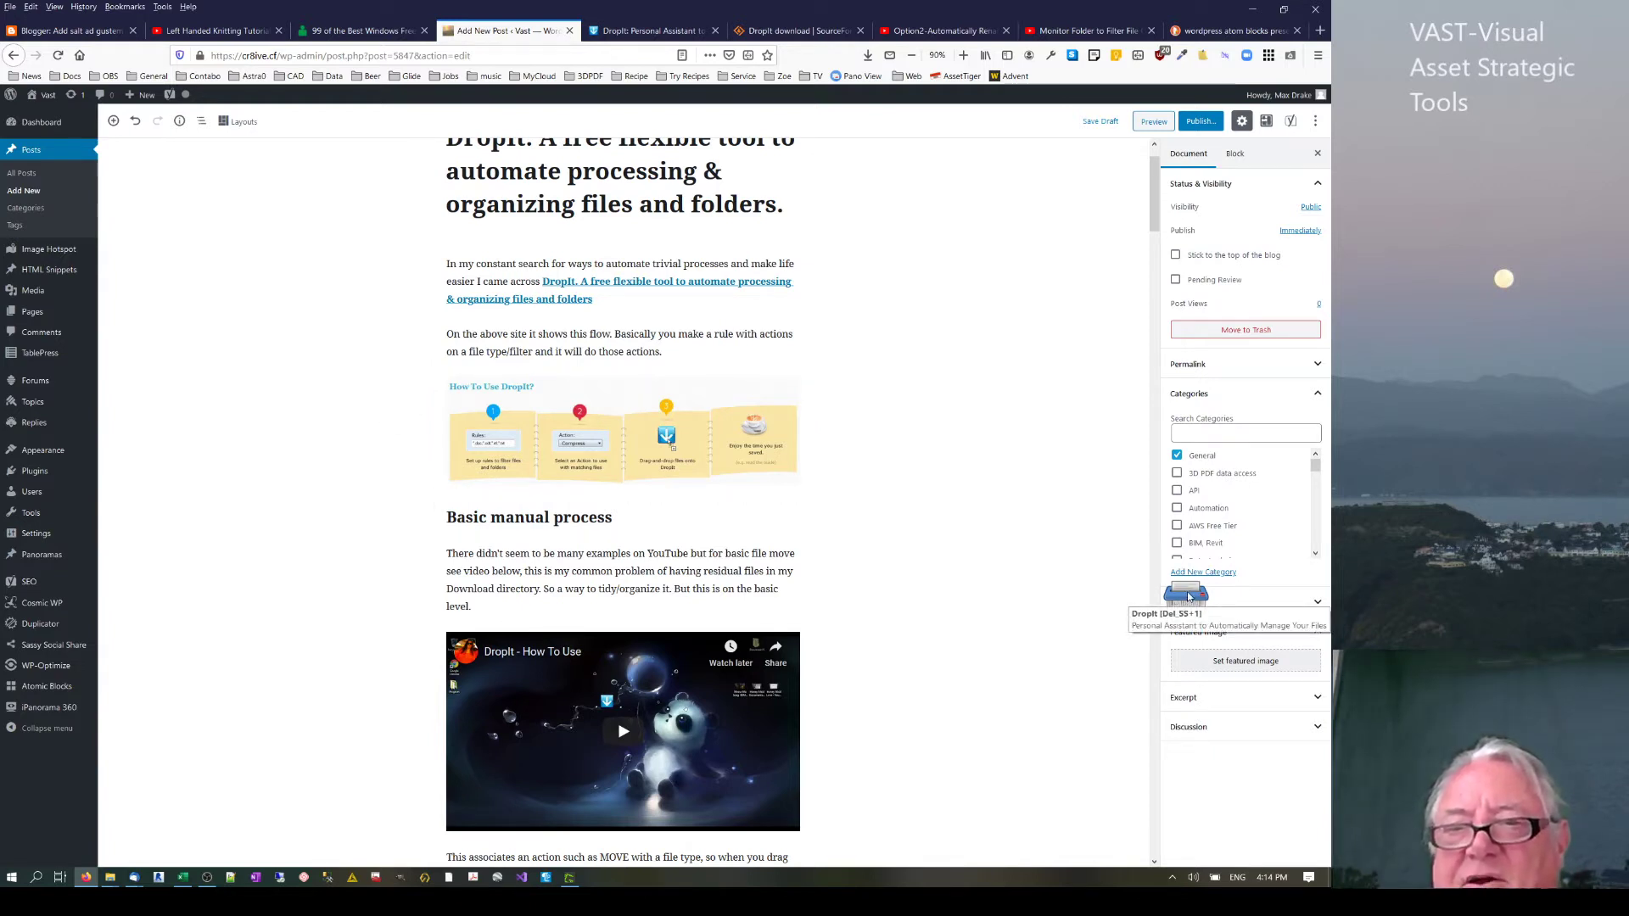
Reposition the floating DropIt image, then review DropIt's SourceForge project page and the YouTube tutorials on renaming and monitoring files.
{"action": "left_click_drag", "start_coordinate": [1187, 599], "coordinate": [1252, 674]}
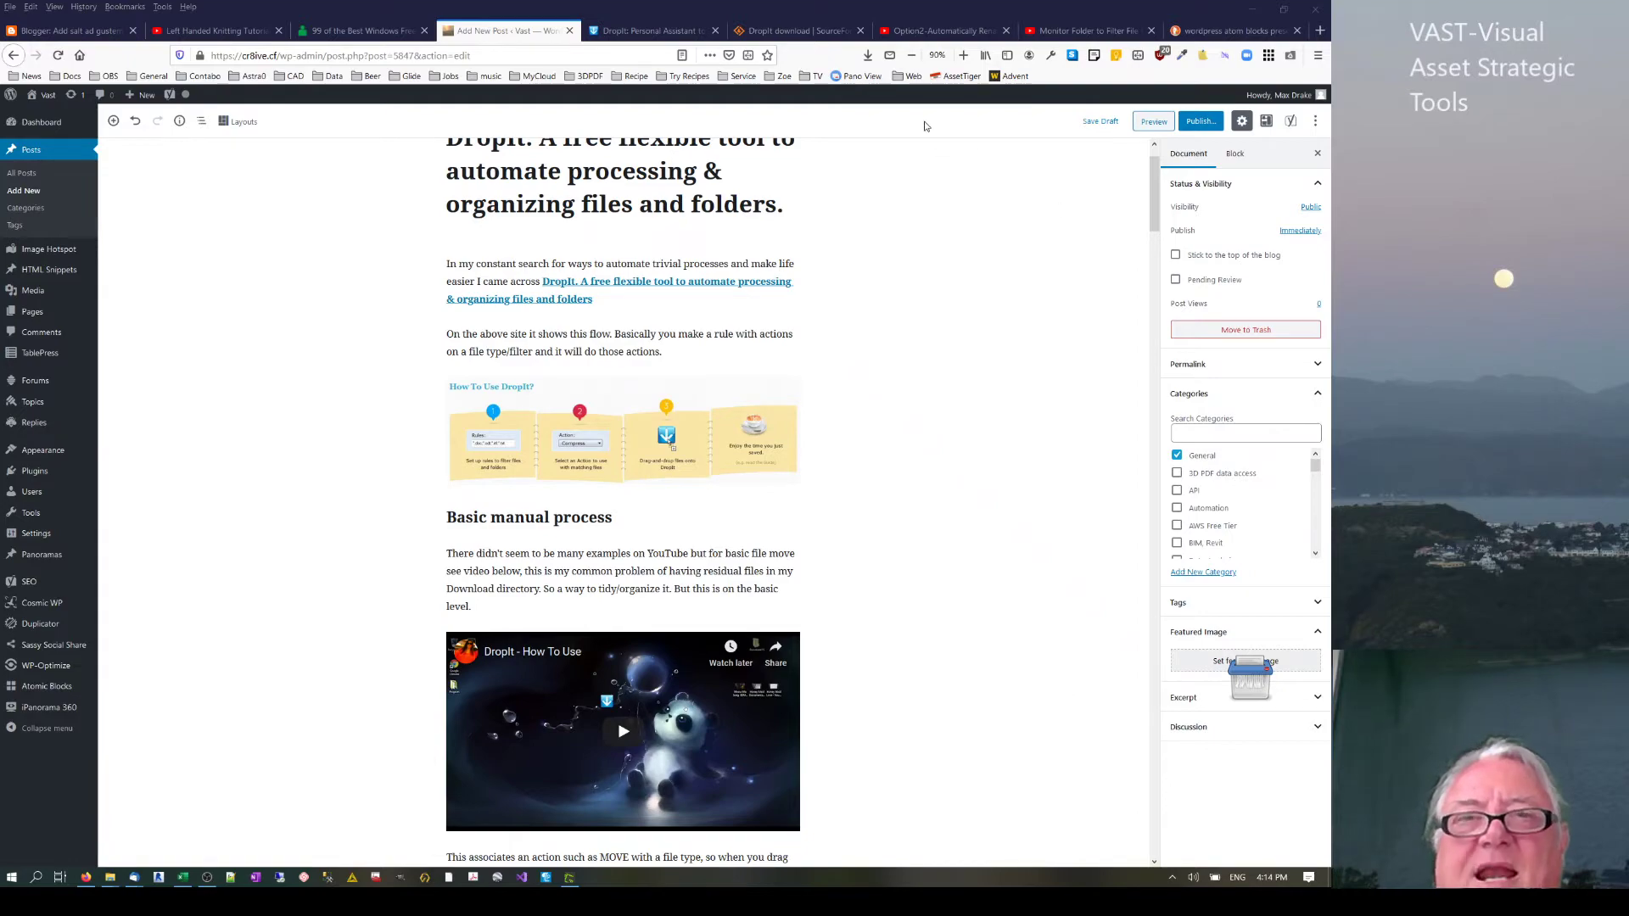
{"action": "left_click", "coordinate": [821, 32]}
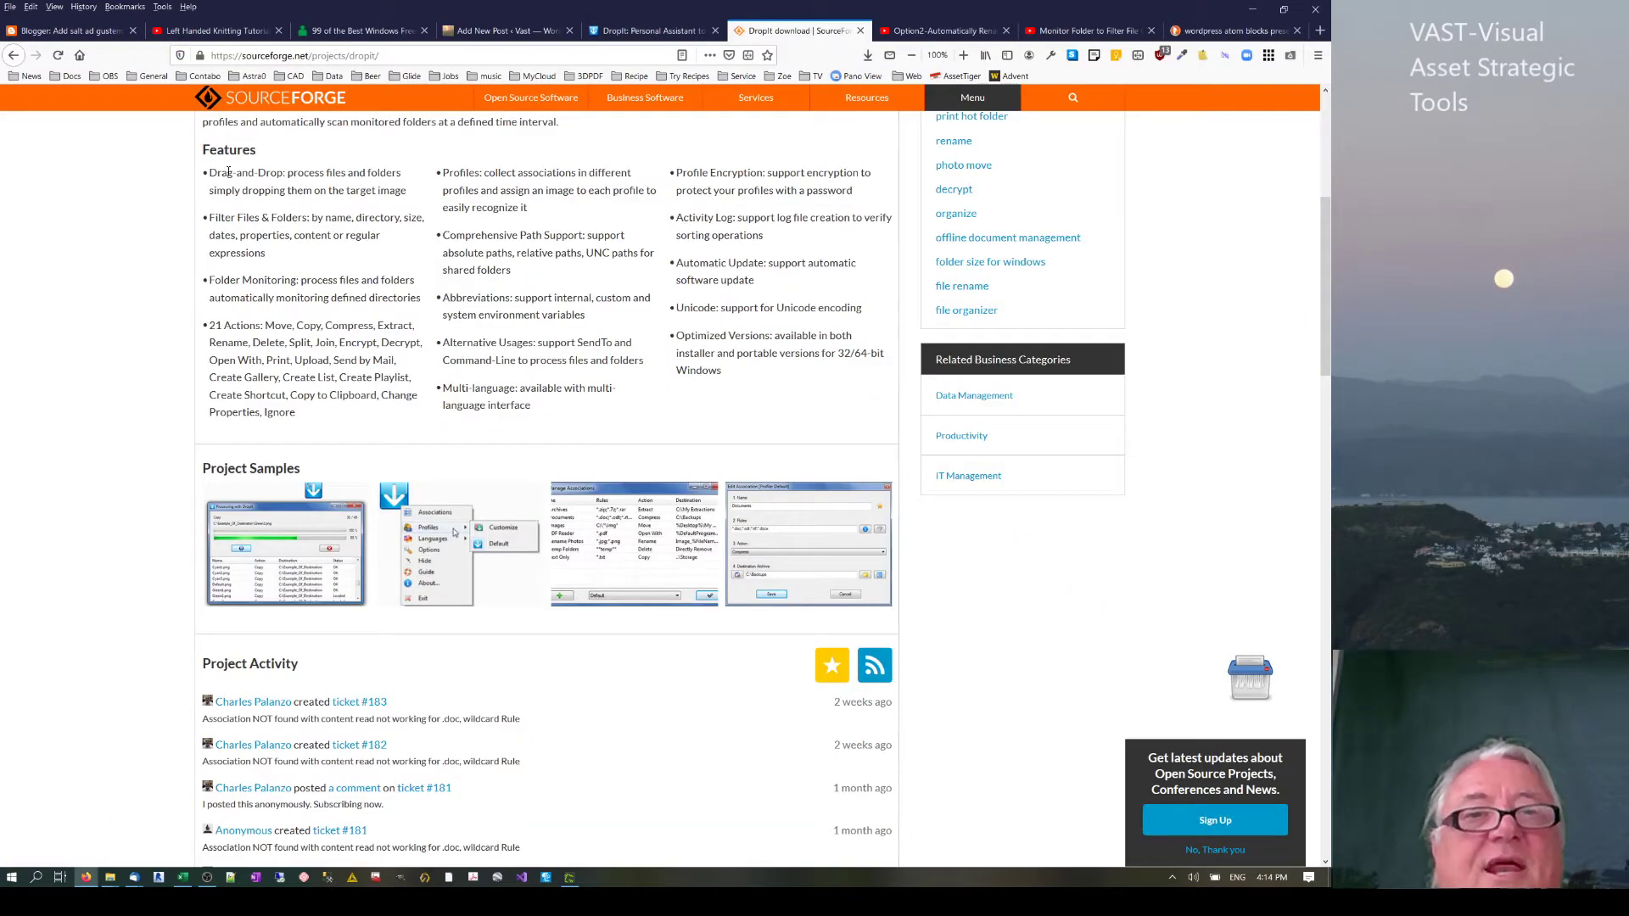
{"action": "scroll", "coordinate": [327, 207], "scroll_direction": "up", "scroll_amount": 5}
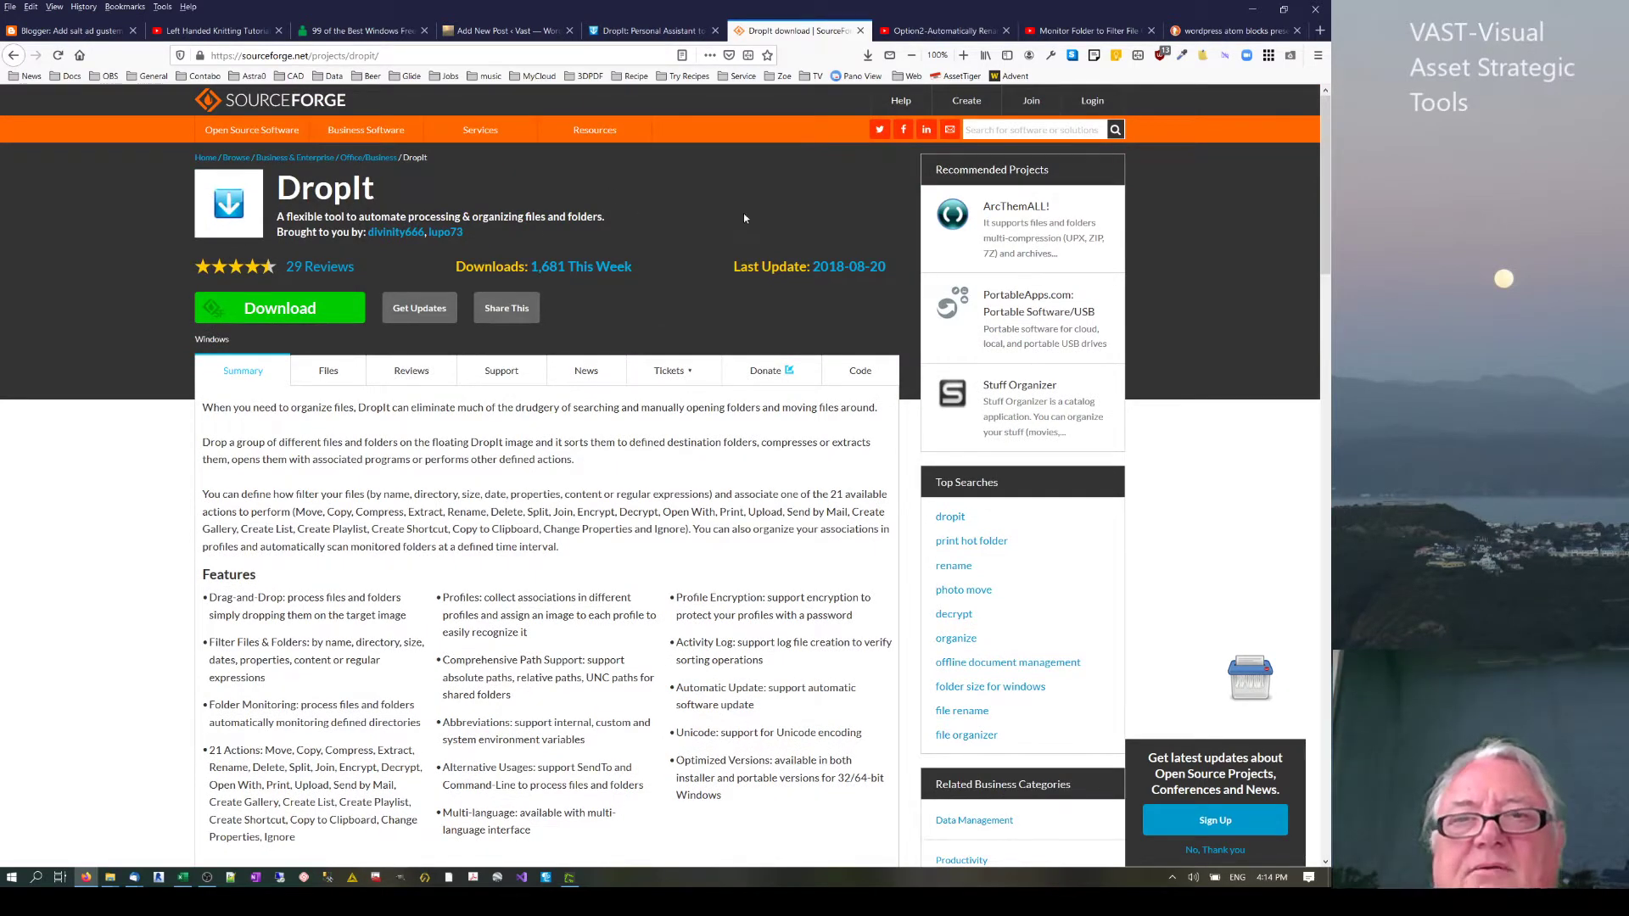
{"action": "left_click", "coordinate": [927, 31]}
{"action": "left_click", "coordinate": [1086, 30]}
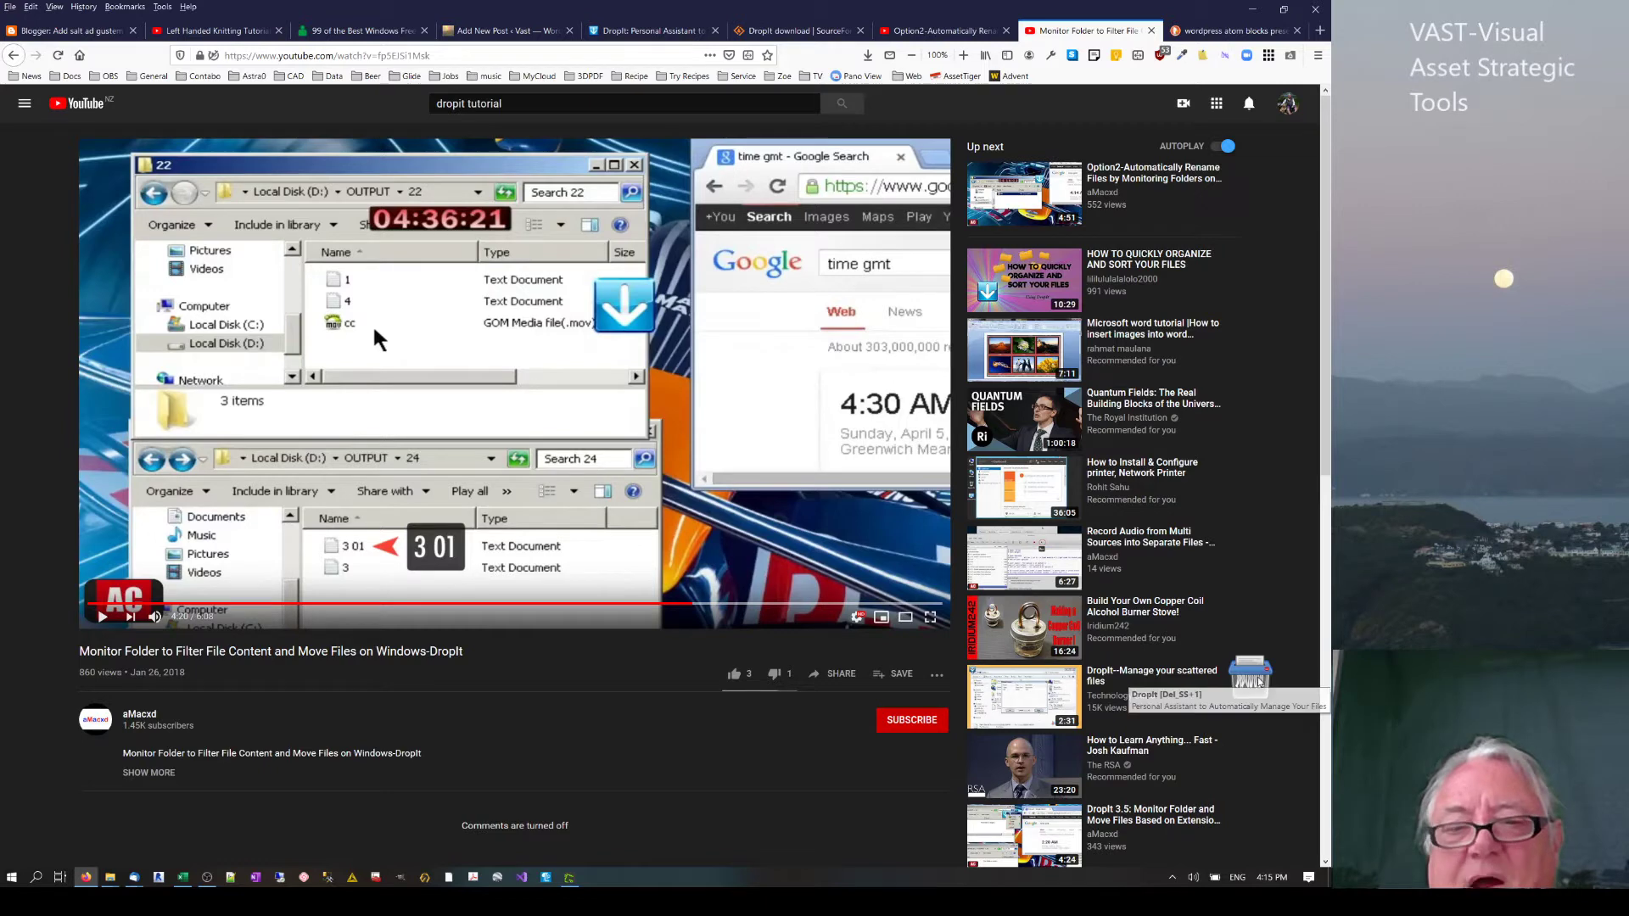
Bring the Downloads folder window forward, place it over the browser and look through its files and folders.
{"action": "mouse_move", "coordinate": [110, 877]}
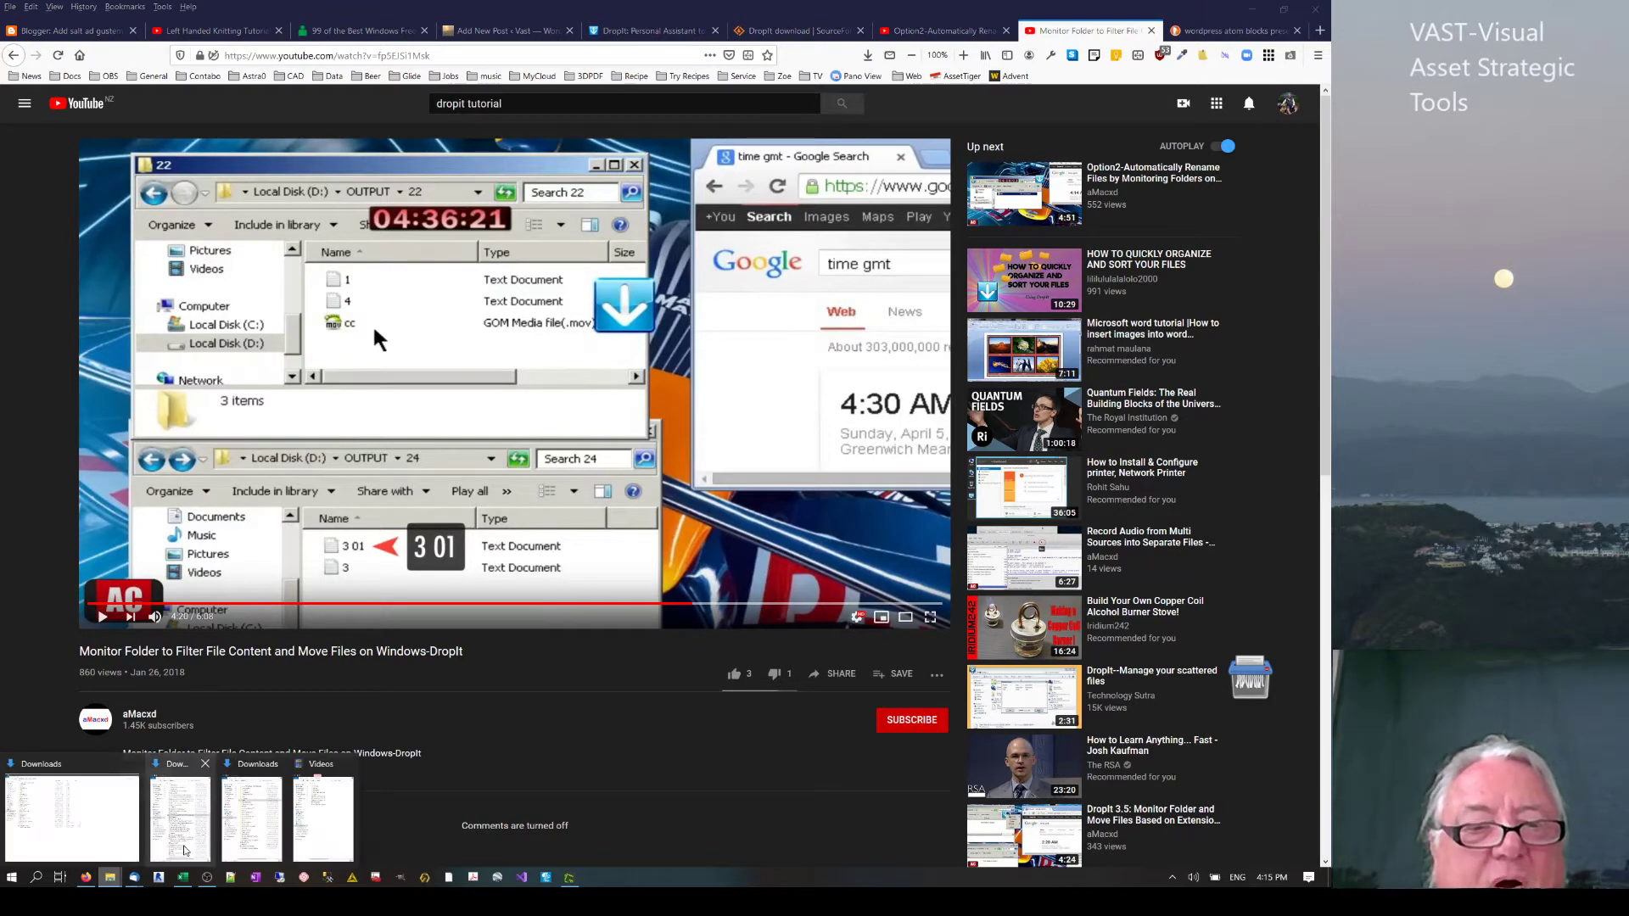
{"action": "left_click", "coordinate": [136, 849]}
{"action": "left_click_drag", "start_coordinate": [836, 100], "coordinate": [362, 92]}
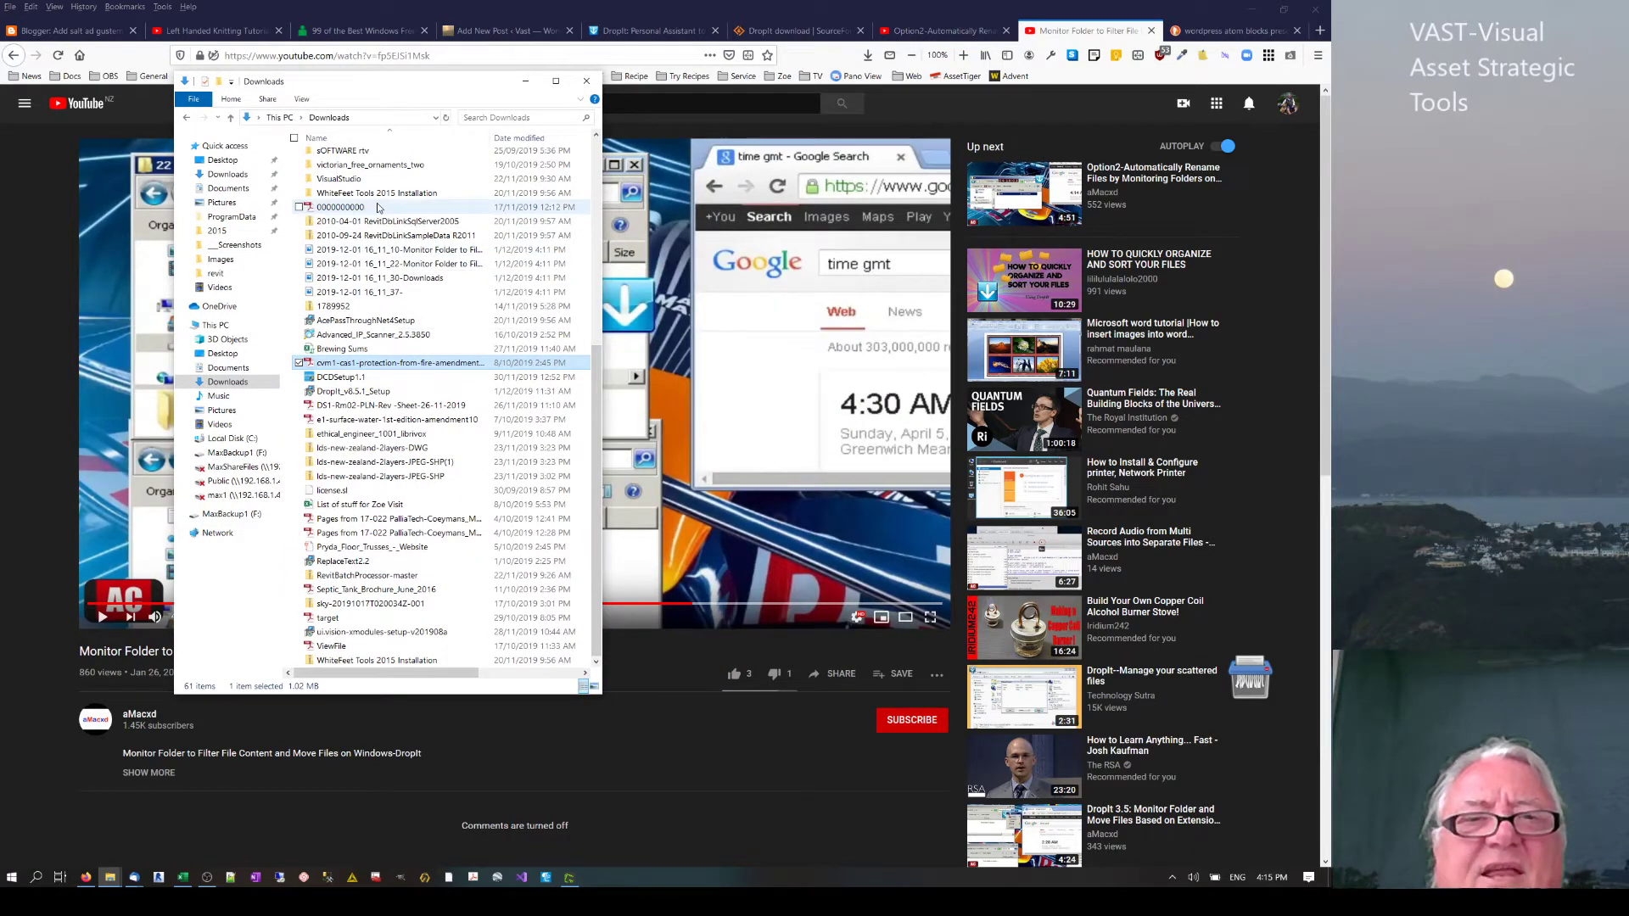
{"action": "left_click_drag", "start_coordinate": [594, 370], "coordinate": [594, 166]}
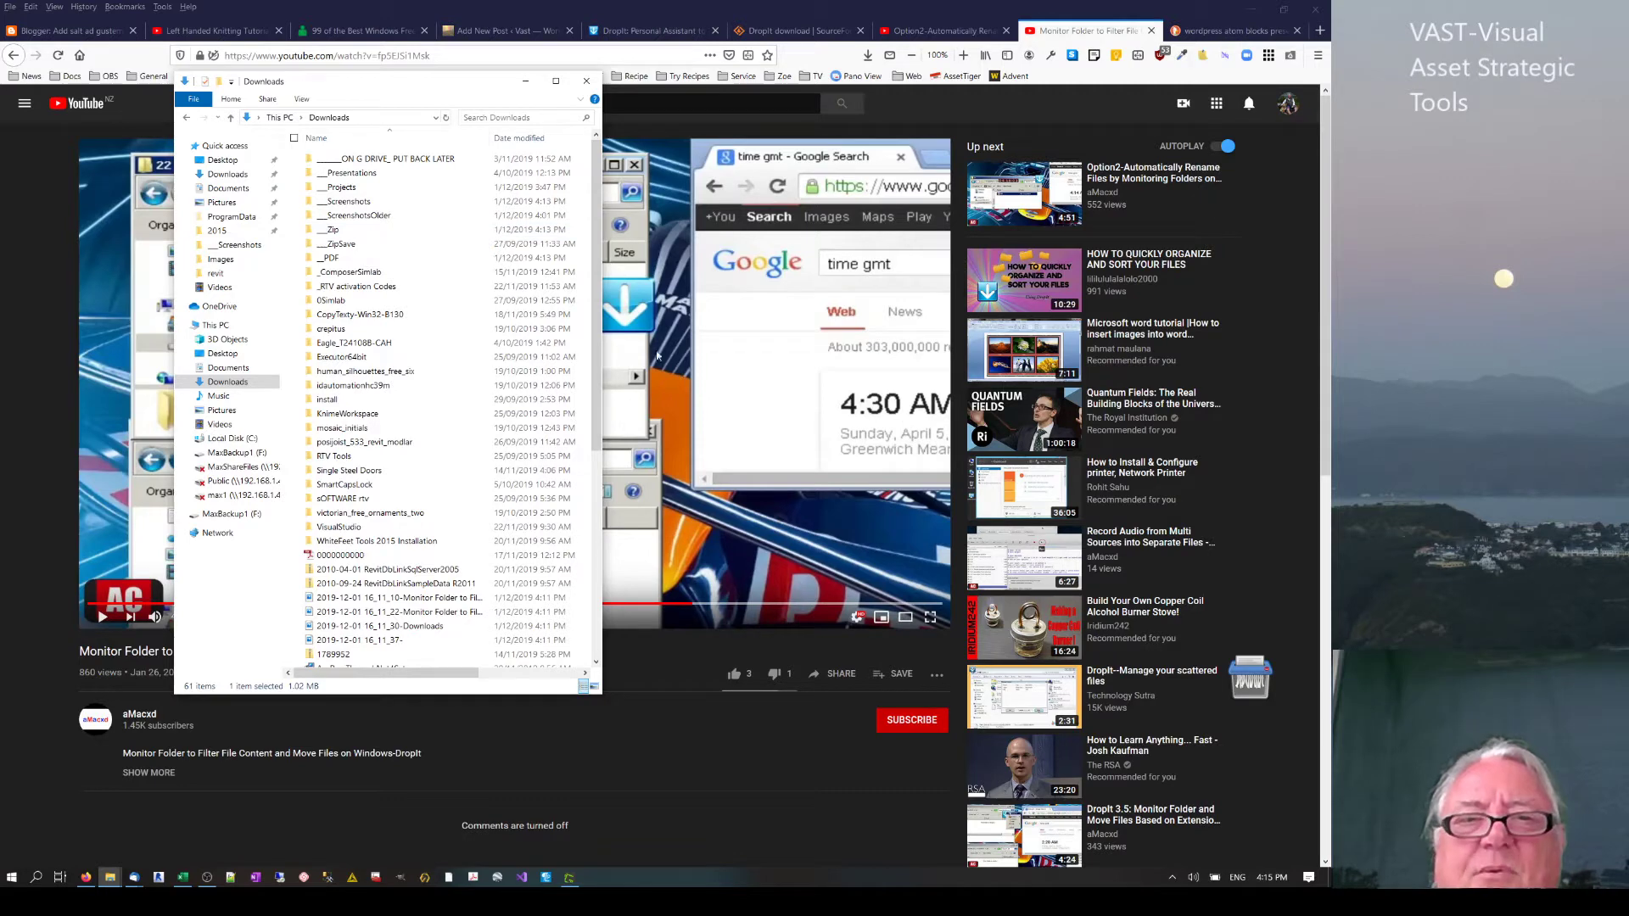
{"action": "scroll", "coordinate": [594, 390], "scroll_direction": "down", "scroll_amount": 4}
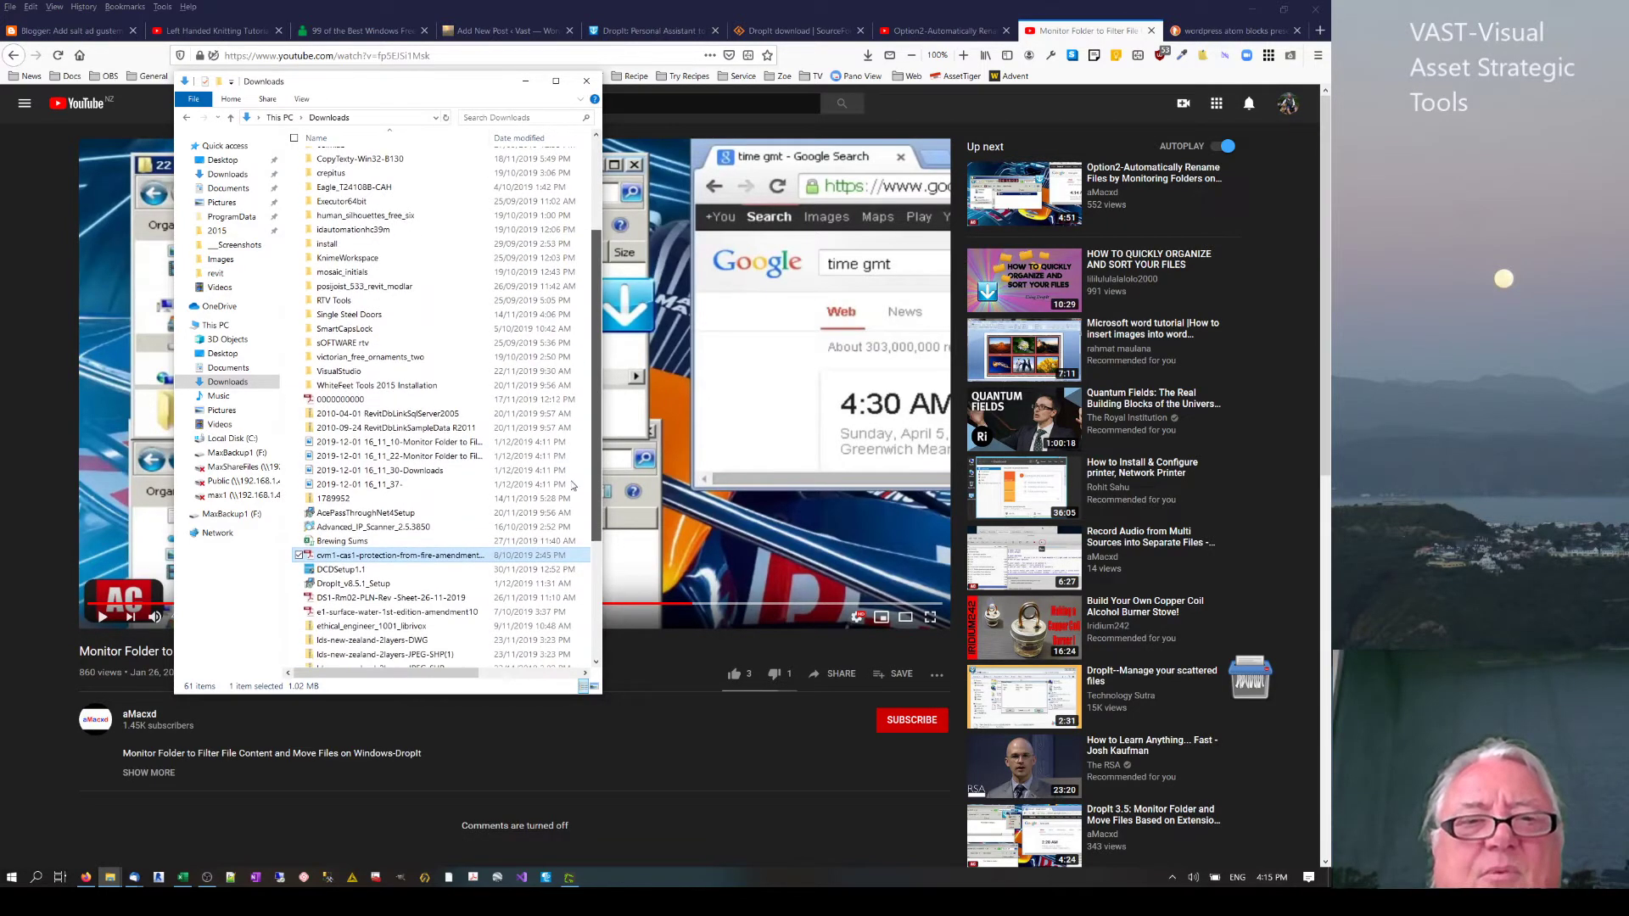
{"action": "left_click", "coordinate": [350, 402]}
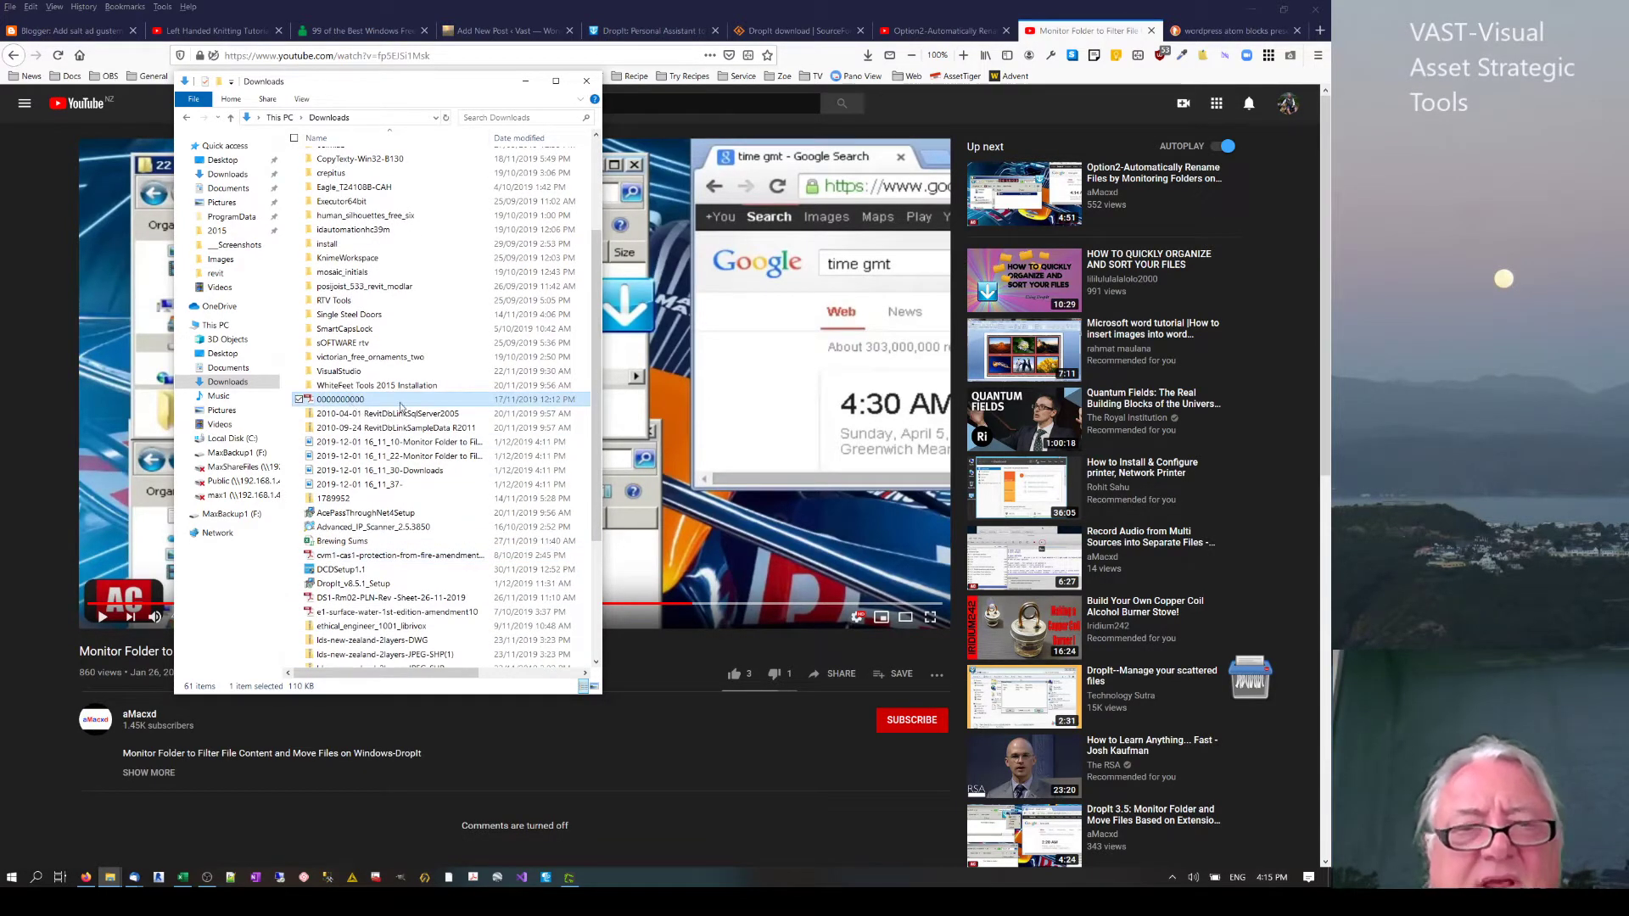
{"action": "left_click_drag", "start_coordinate": [598, 479], "coordinate": [598, 593]}
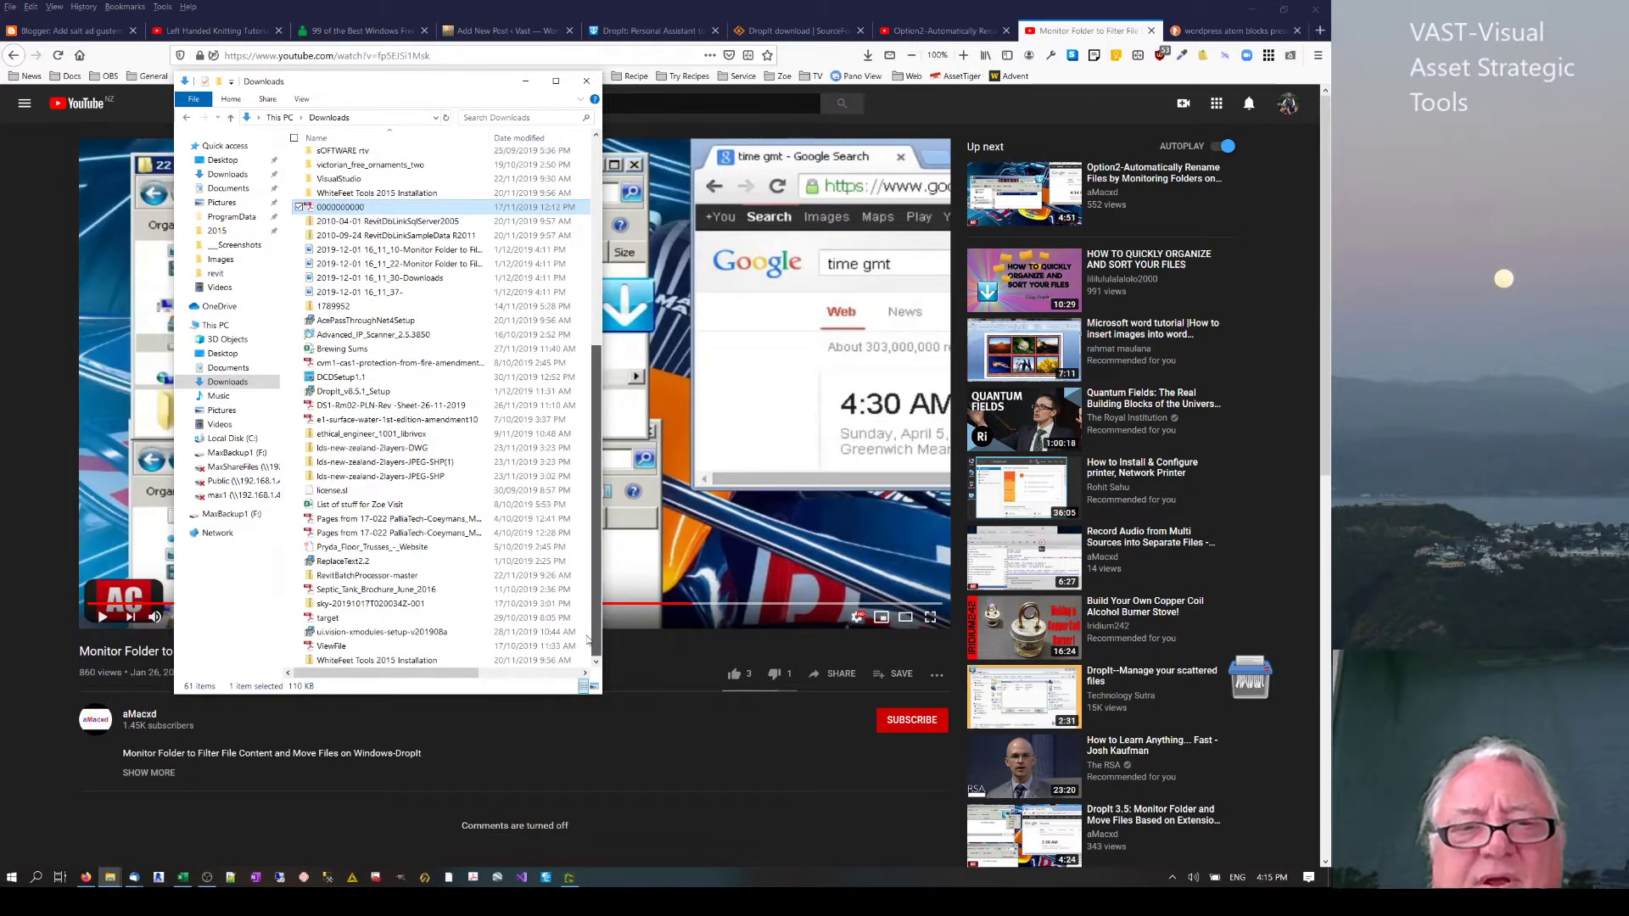
{"action": "left_click", "coordinate": [391, 667], "text": "shift"}
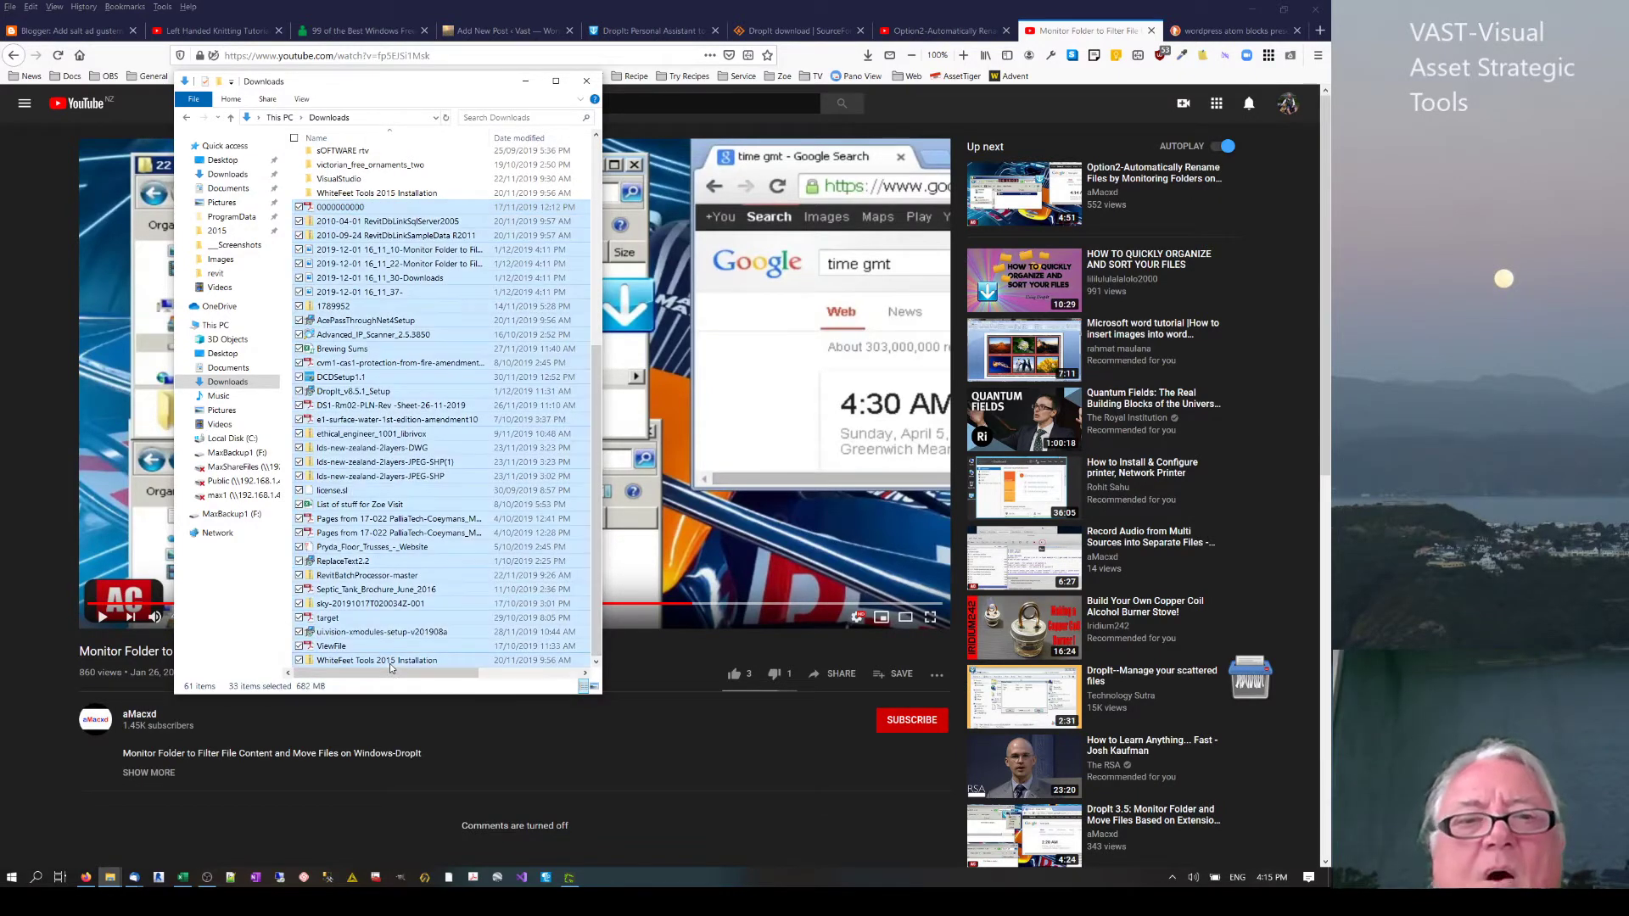
Switch DropIt's active profile to 0MoveManual.
{"action": "right_click", "coordinate": [1246, 679]}
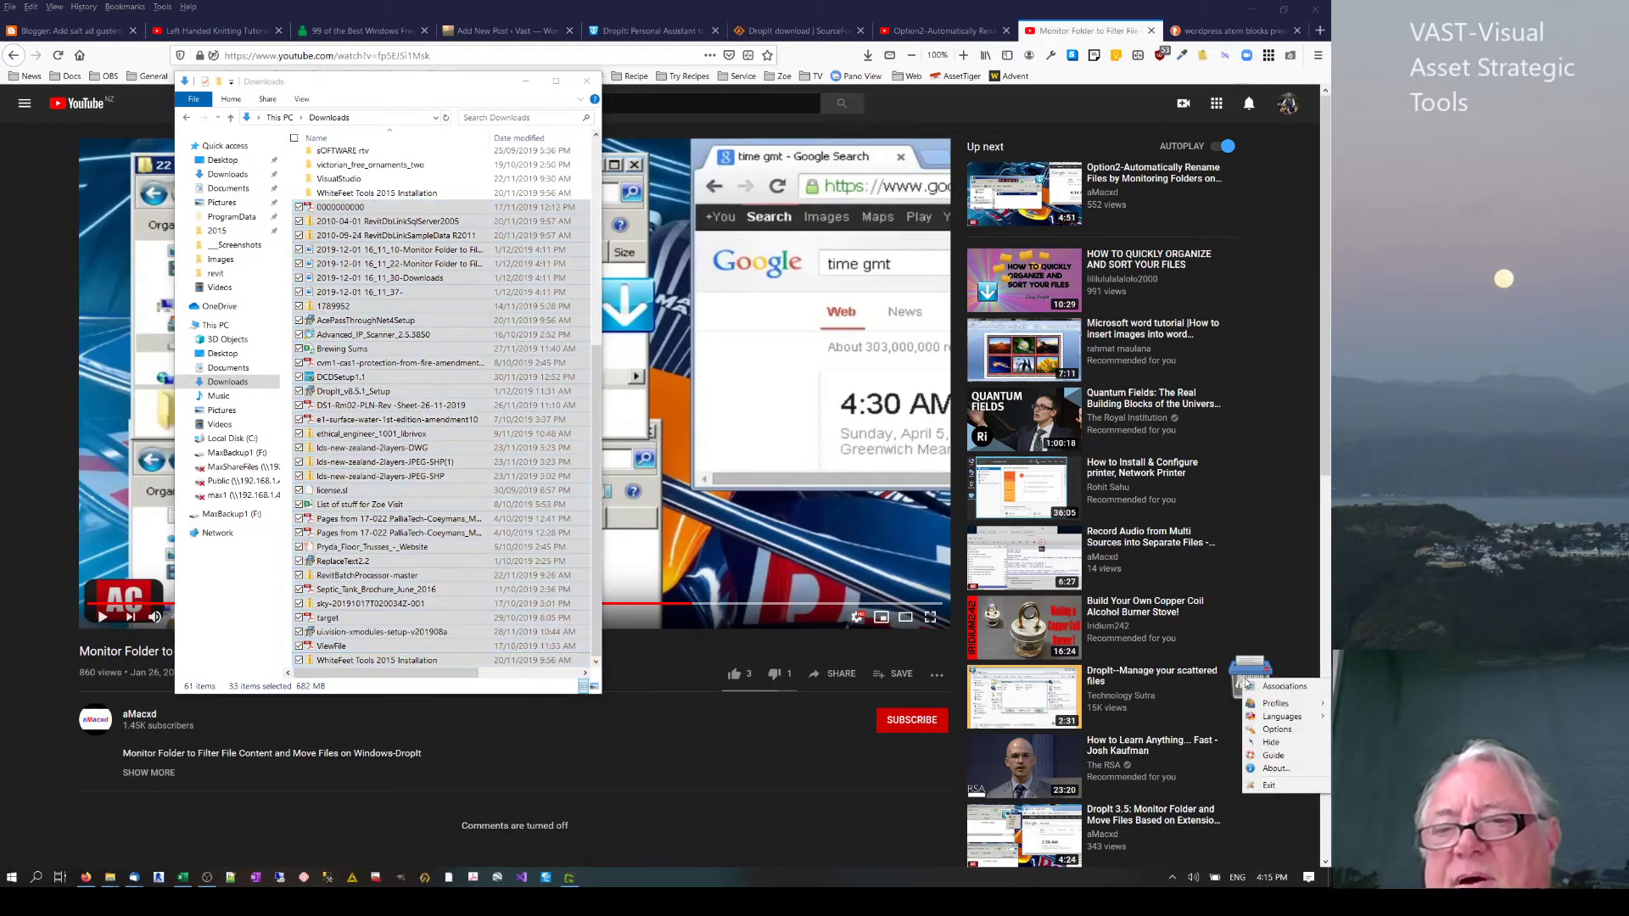
{"action": "mouse_move", "coordinate": [1273, 708]}
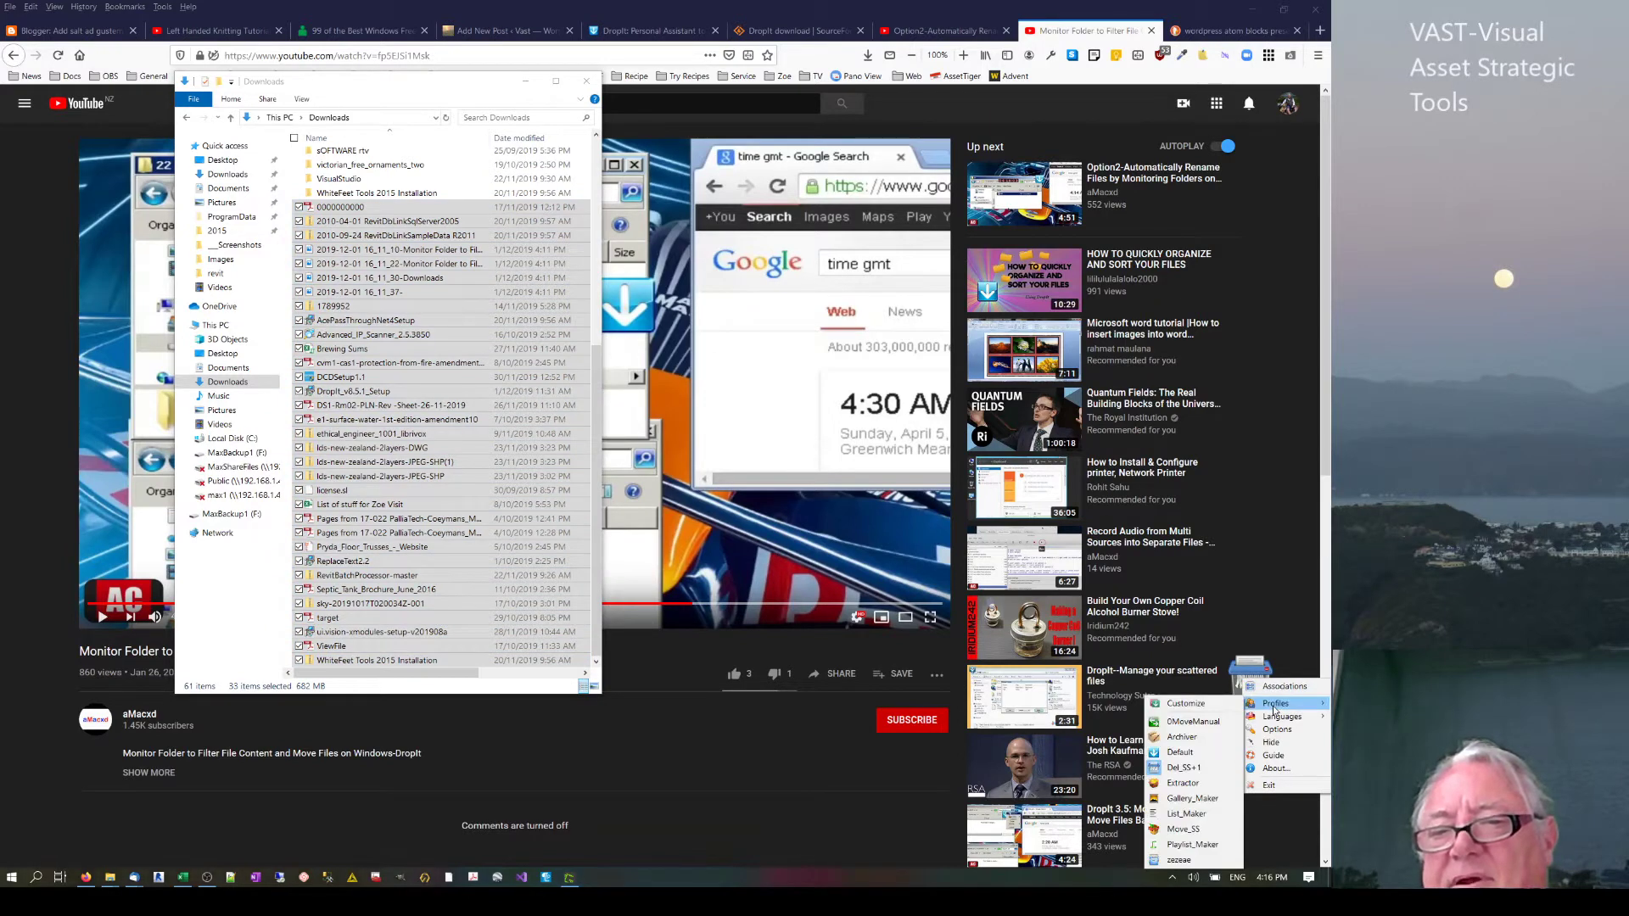
{"action": "left_click", "coordinate": [1216, 720]}
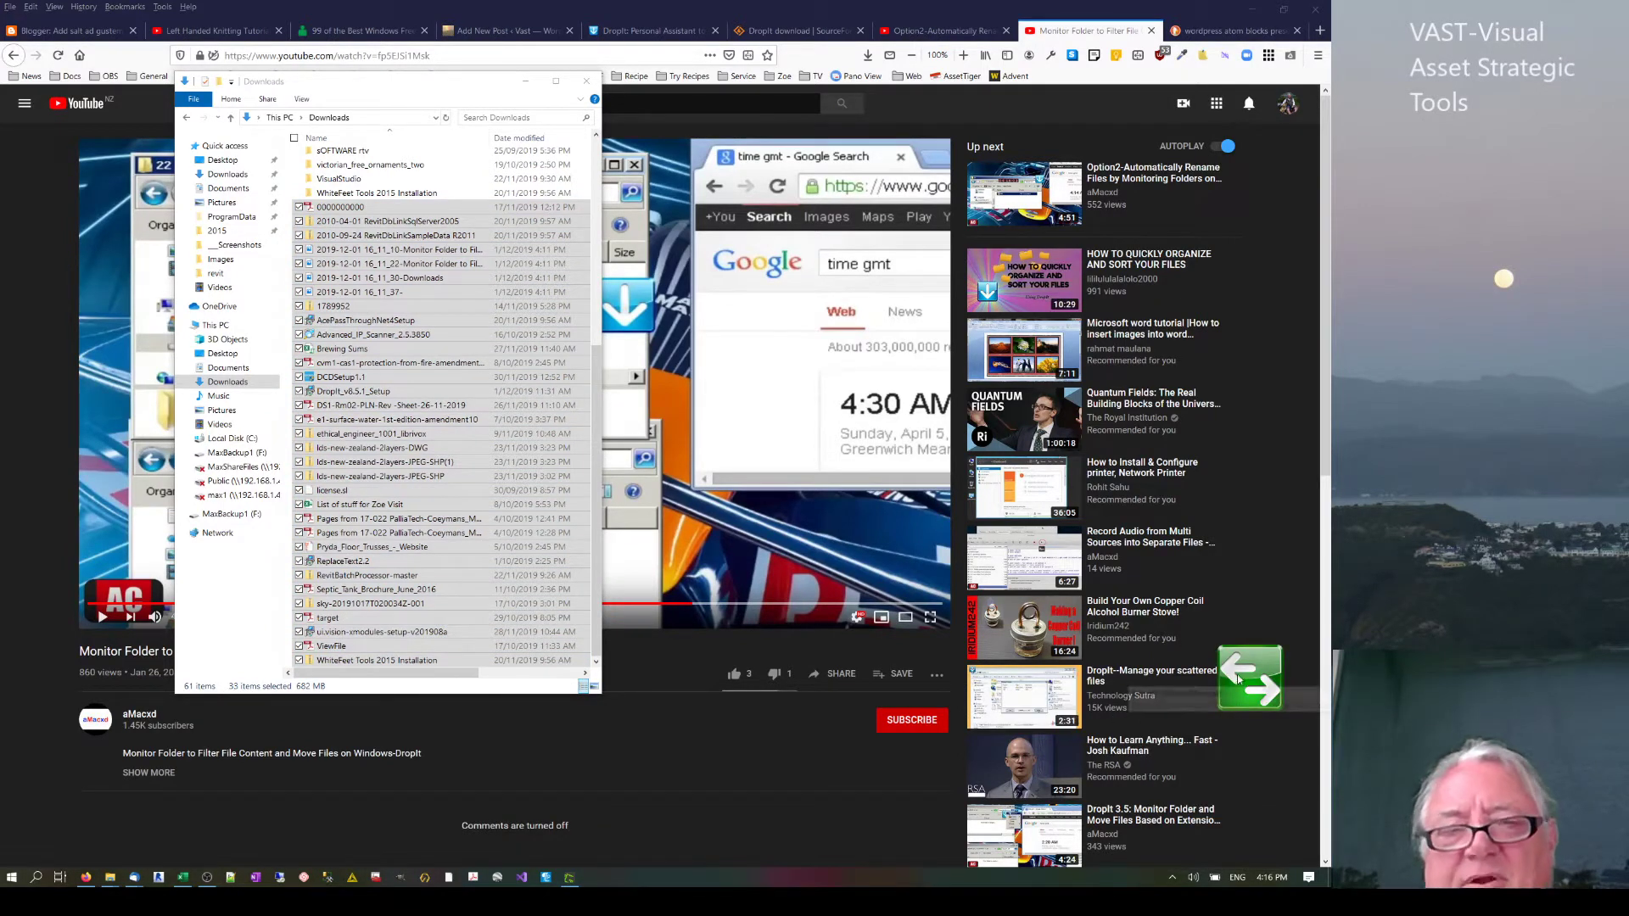
{"action": "left_click", "coordinate": [384, 319]}
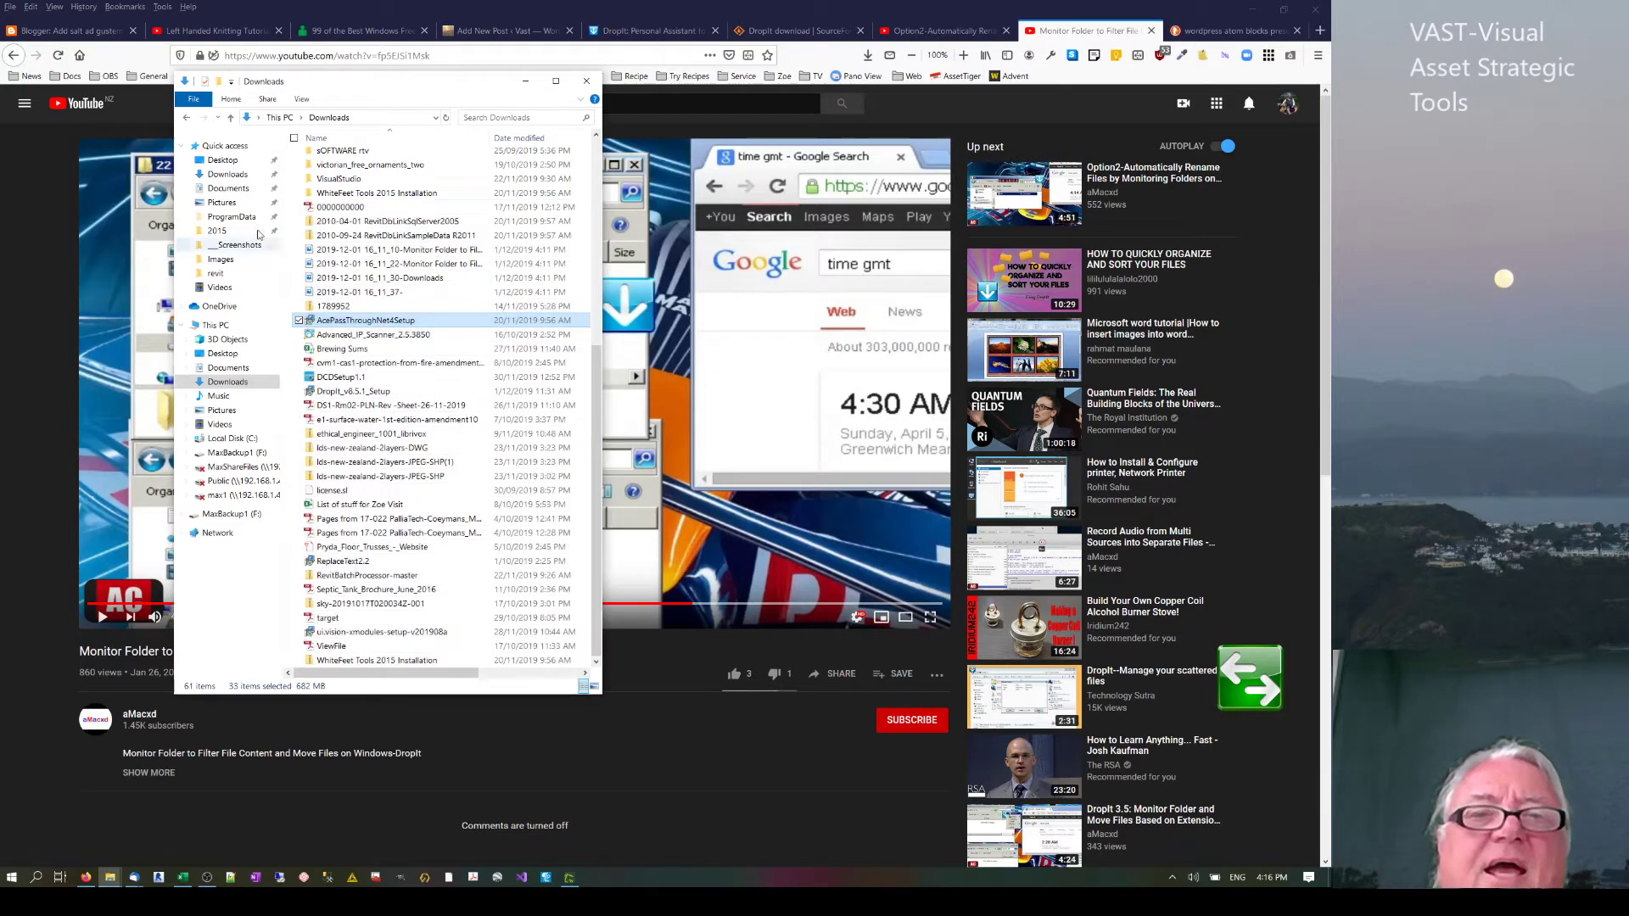
{"action": "left_click", "coordinate": [340, 208]}
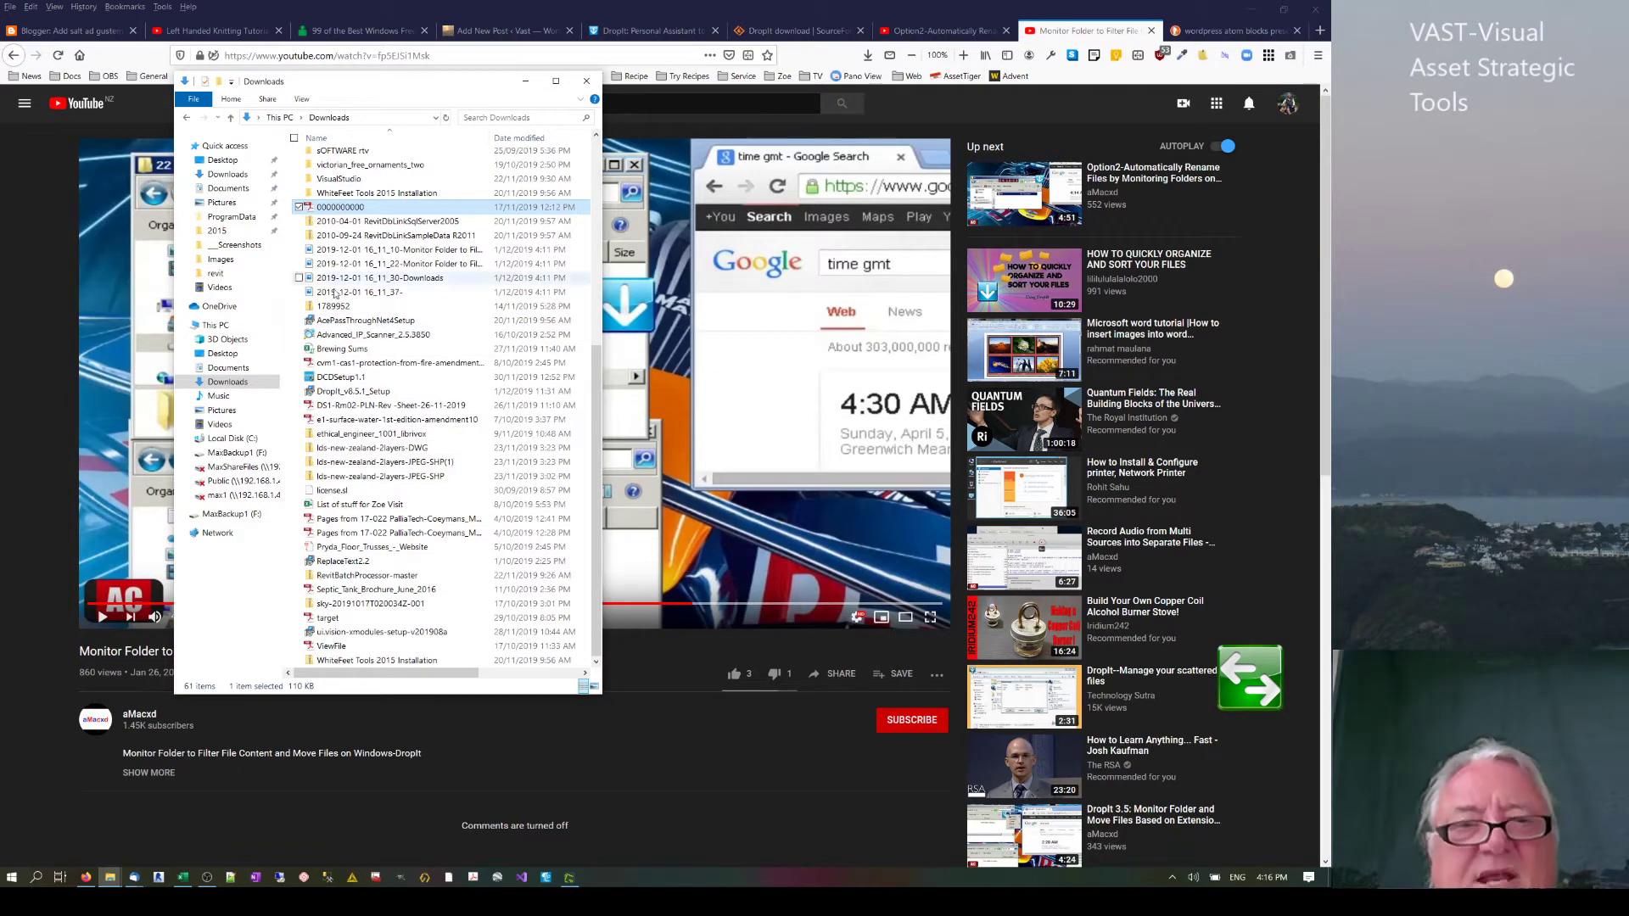
{"action": "left_click", "coordinate": [334, 418], "text": "shift"}
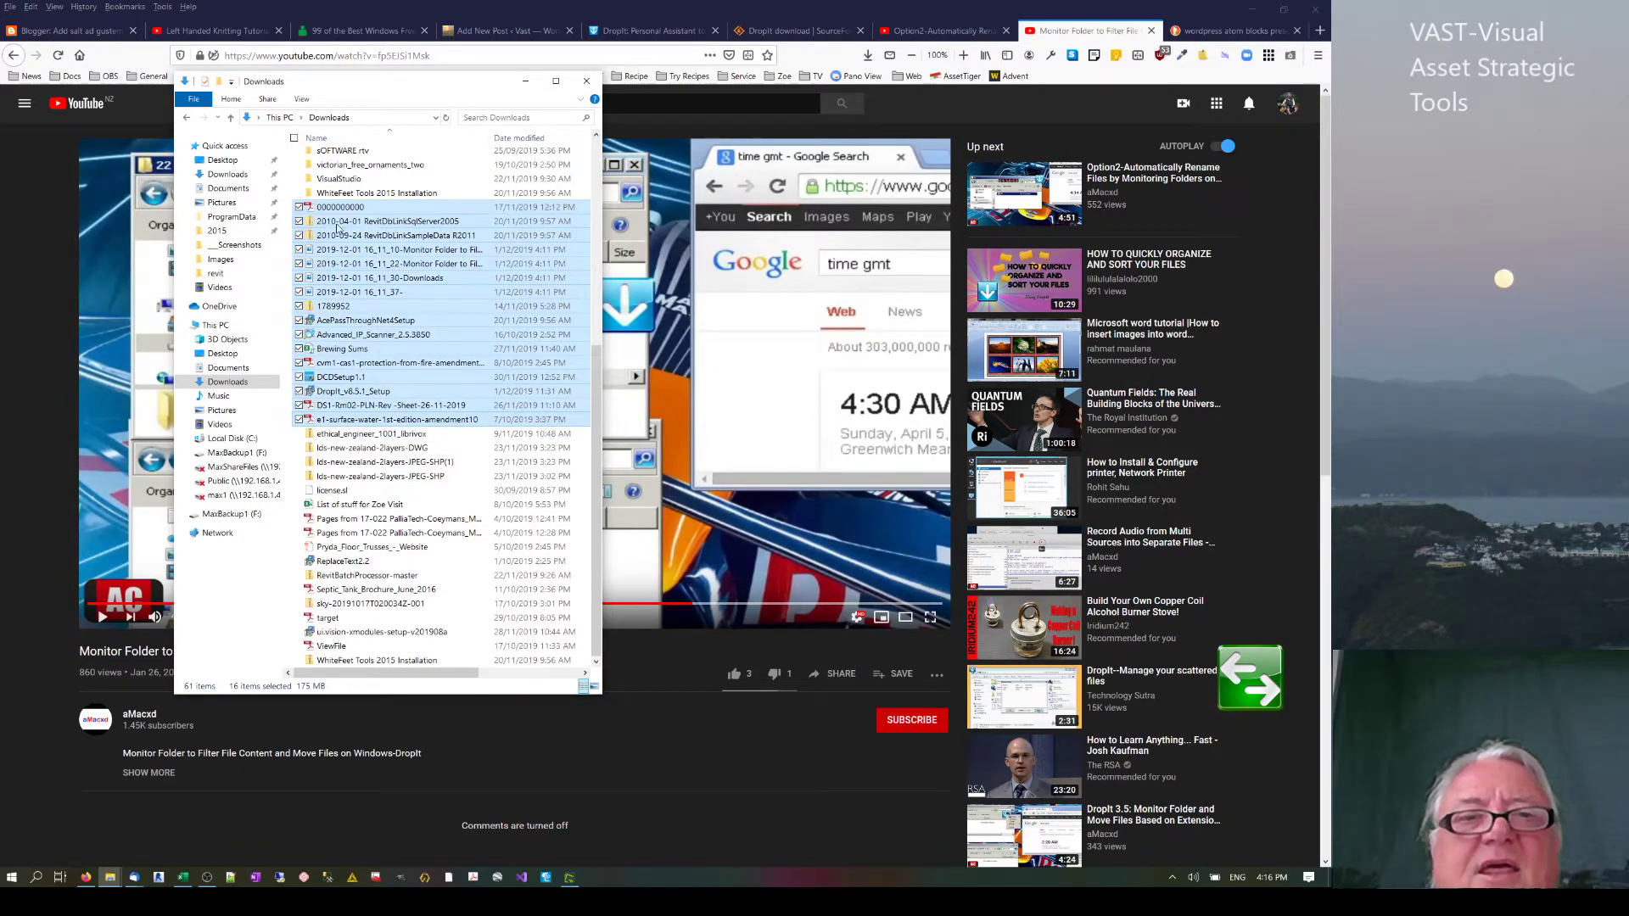
{"action": "left_click_drag", "start_coordinate": [384, 247], "coordinate": [1248, 679]}
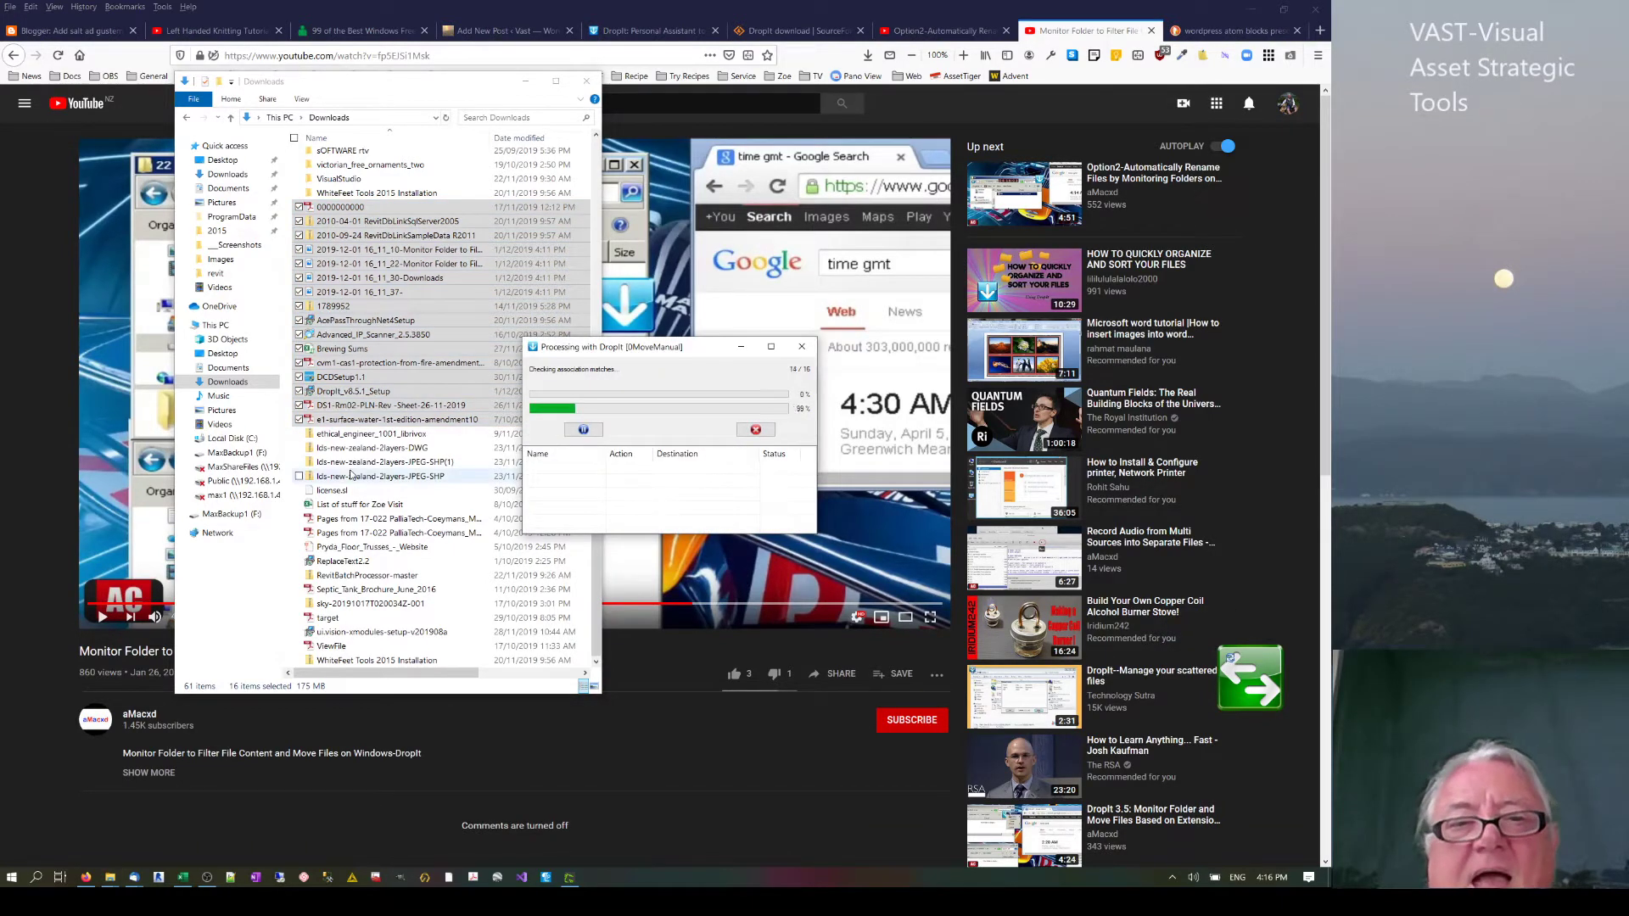
{"action": "left_click", "coordinate": [584, 430]}
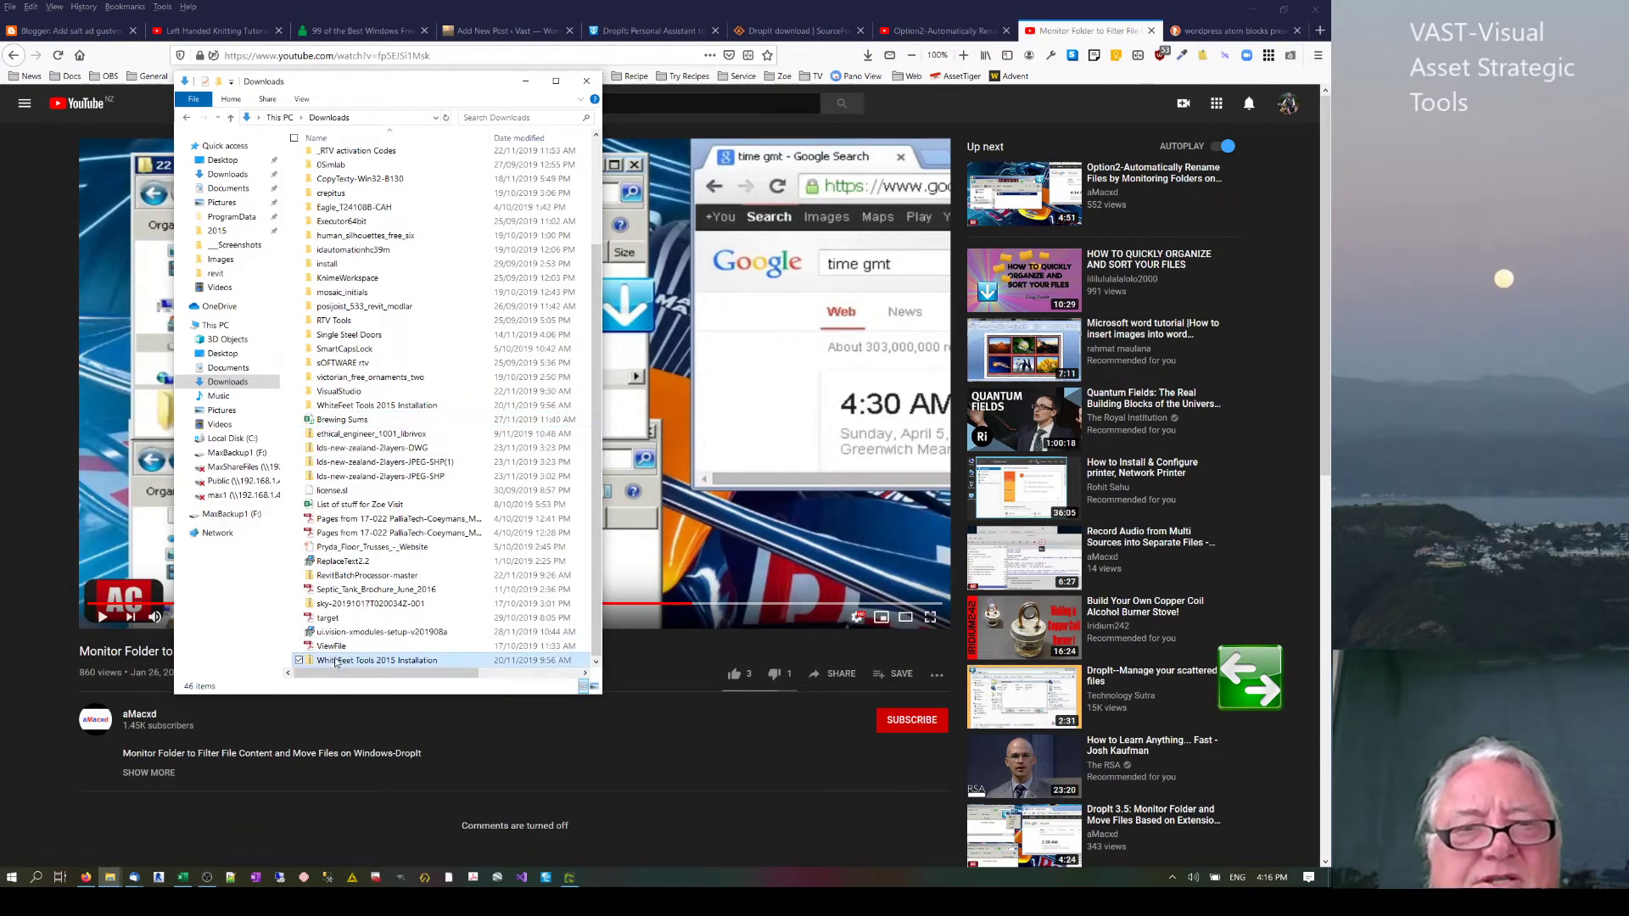
Send the items from Brewing Sums through WhiteFeet Tools 2015 Installation to DropIt's 0MoveManual profile and start processing.
{"action": "left_click", "coordinate": [343, 422]}
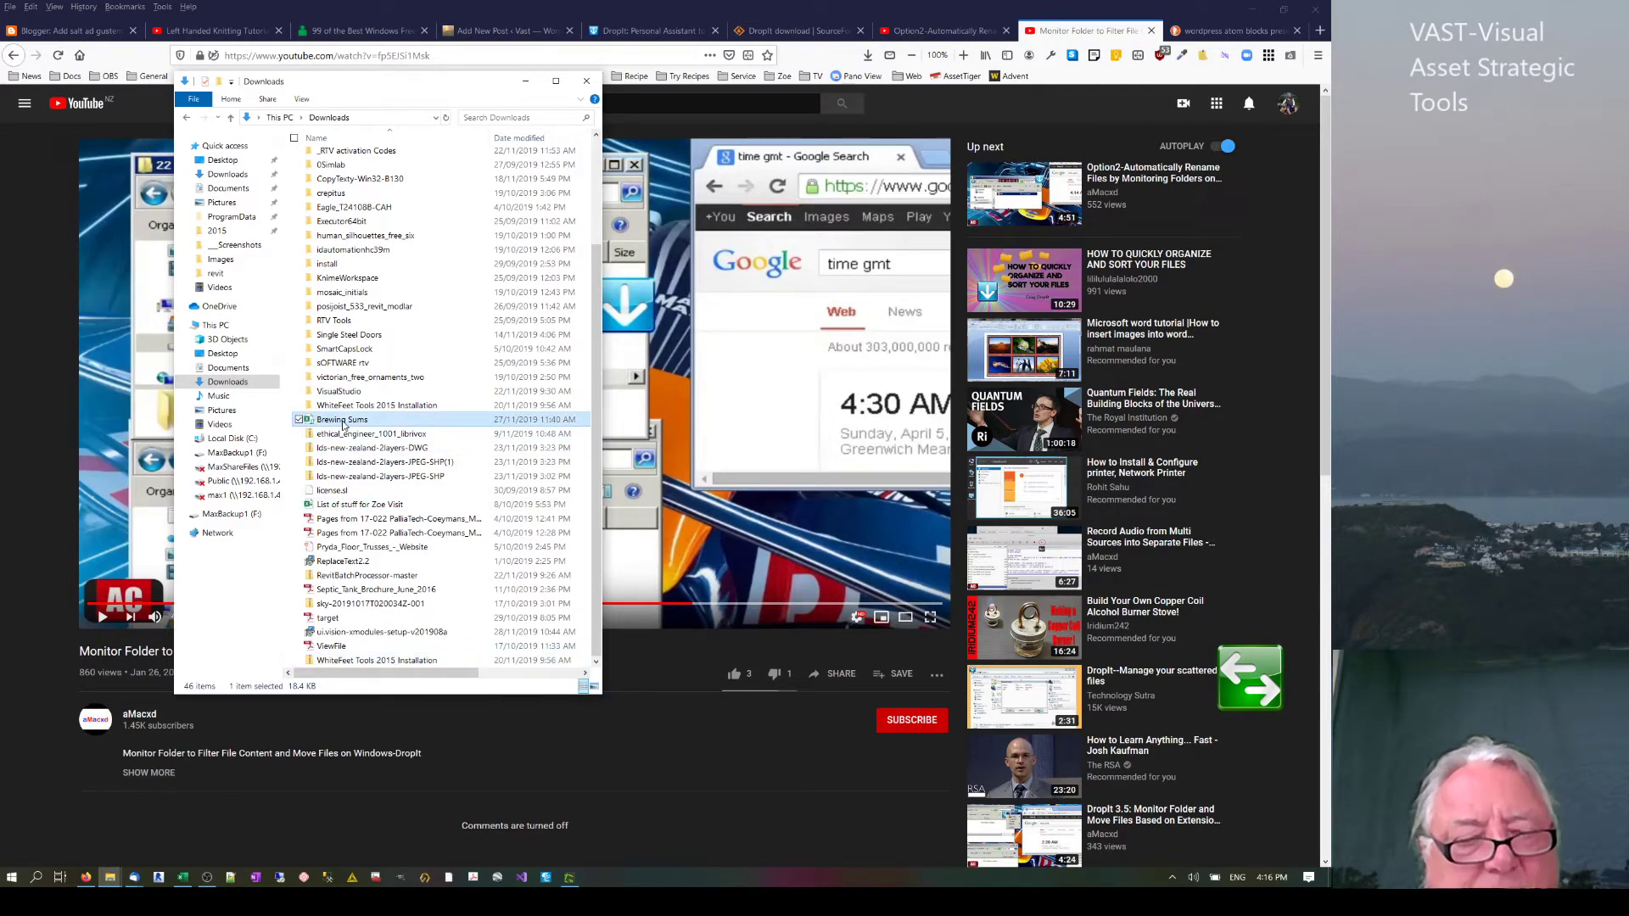
{"action": "left_click", "coordinate": [348, 660], "text": "shift"}
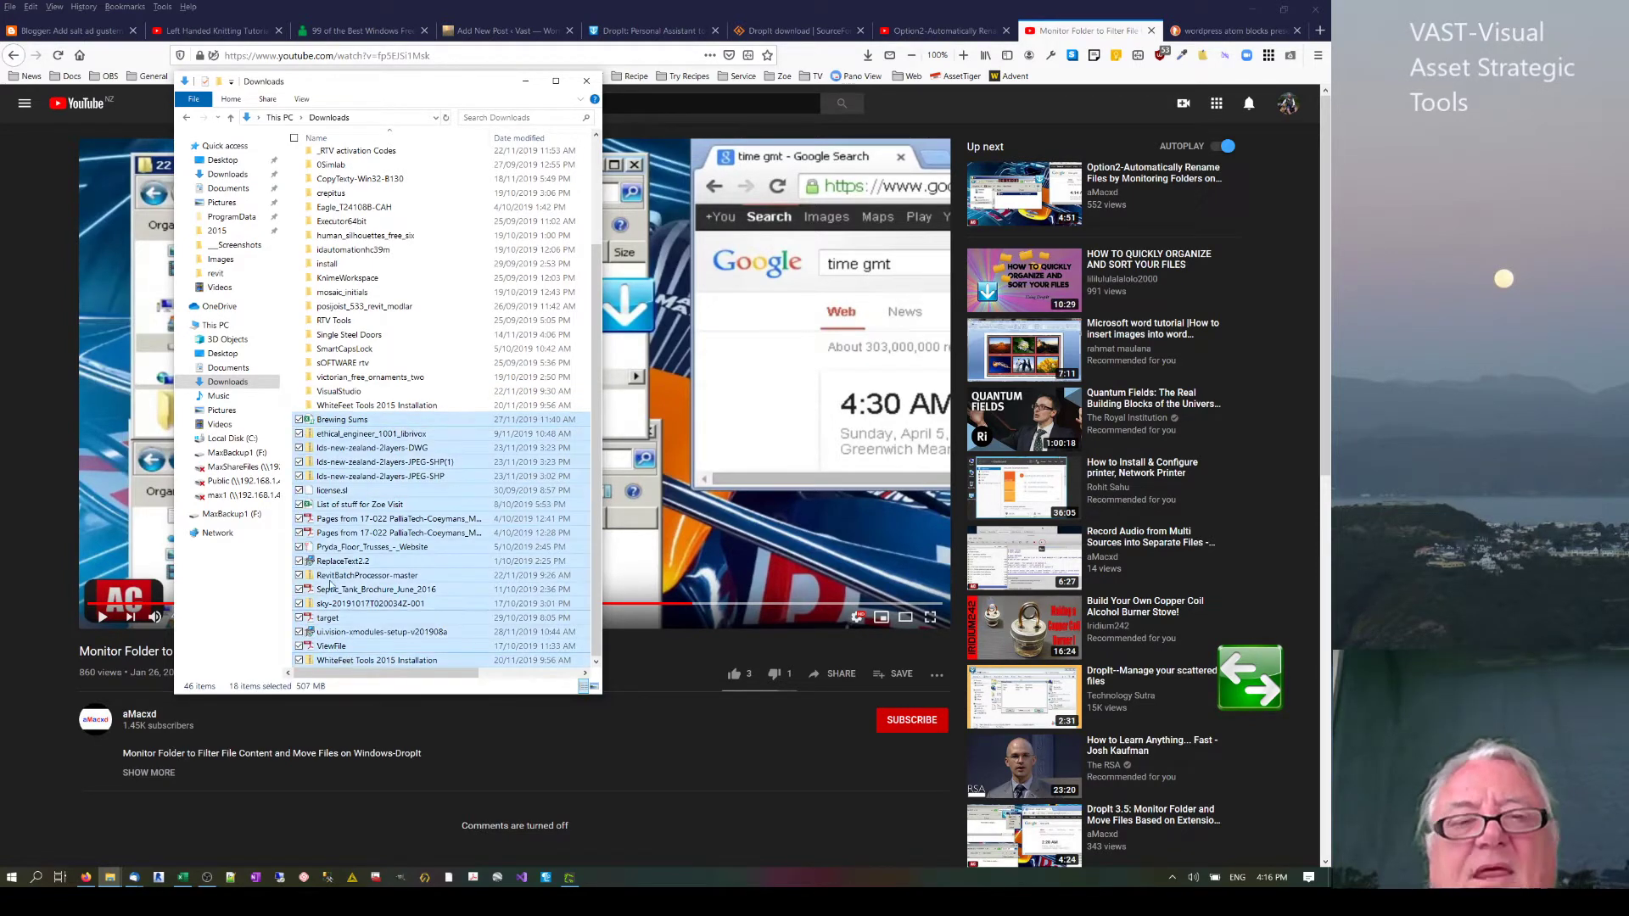
{"action": "right_click", "coordinate": [377, 494]}
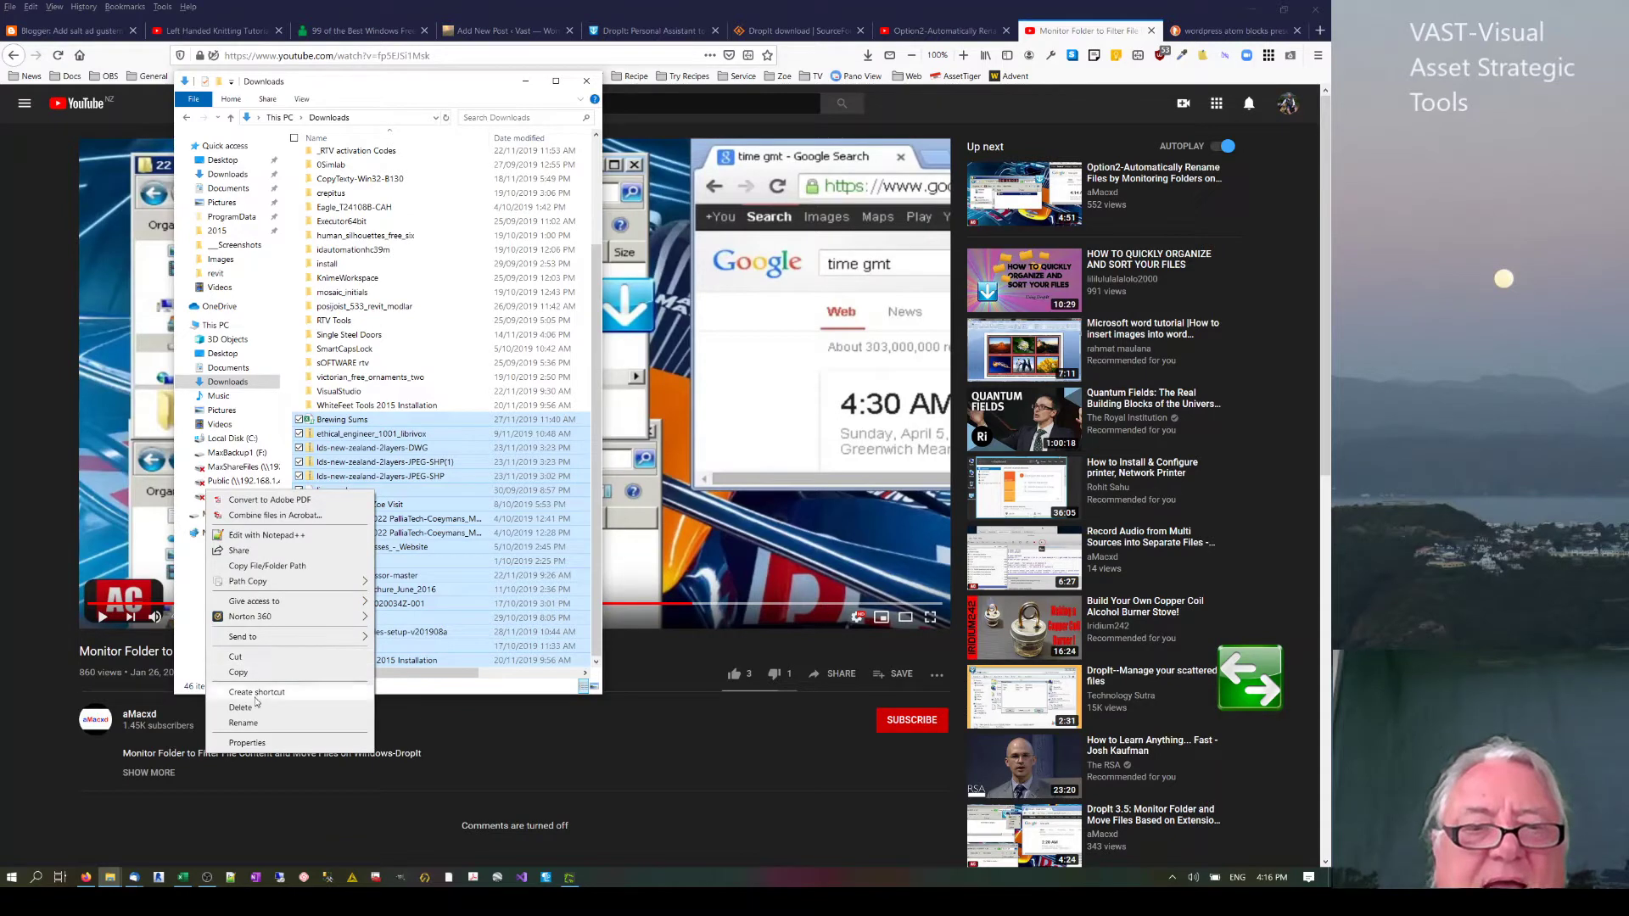
{"action": "mouse_move", "coordinate": [268, 645]}
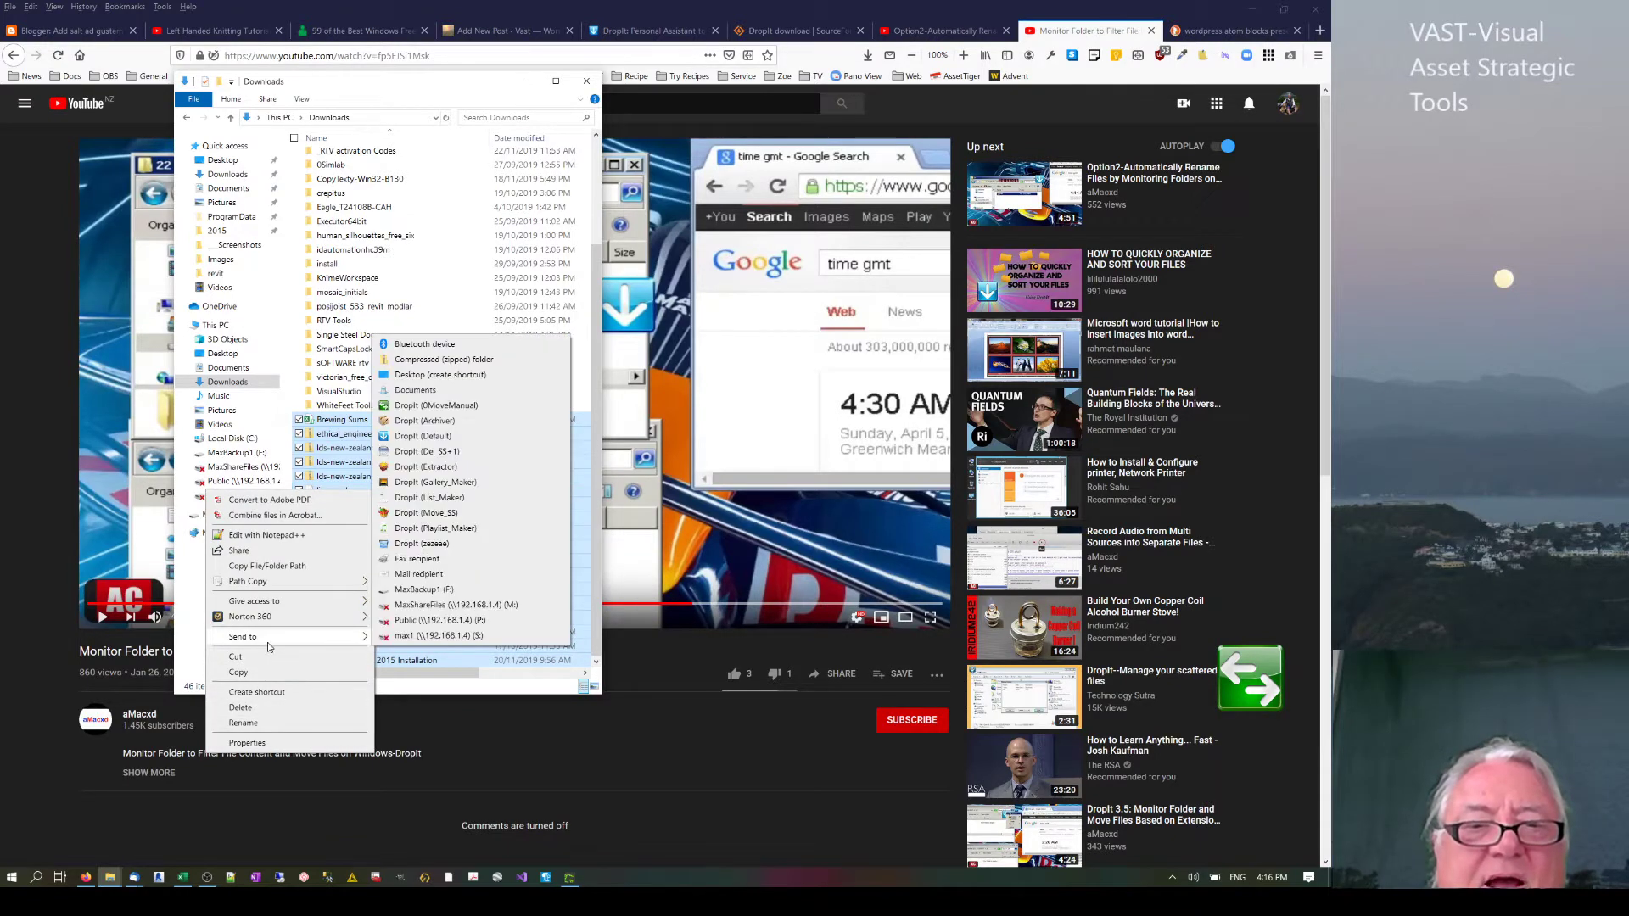
{"action": "left_click", "coordinate": [448, 407]}
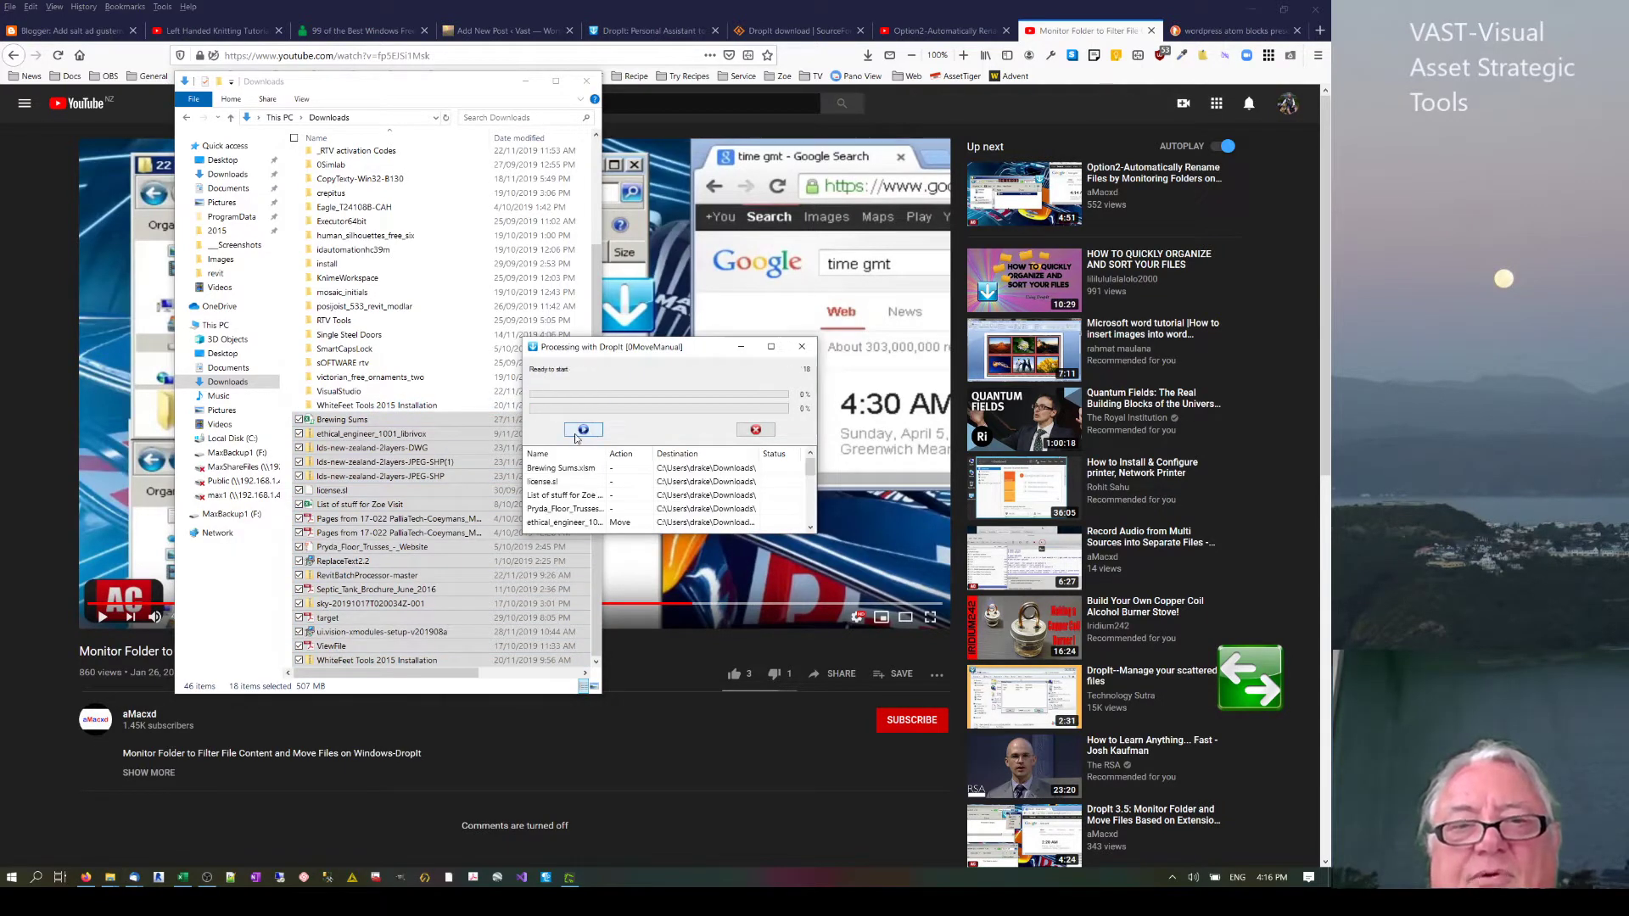
{"action": "left_click", "coordinate": [583, 430]}
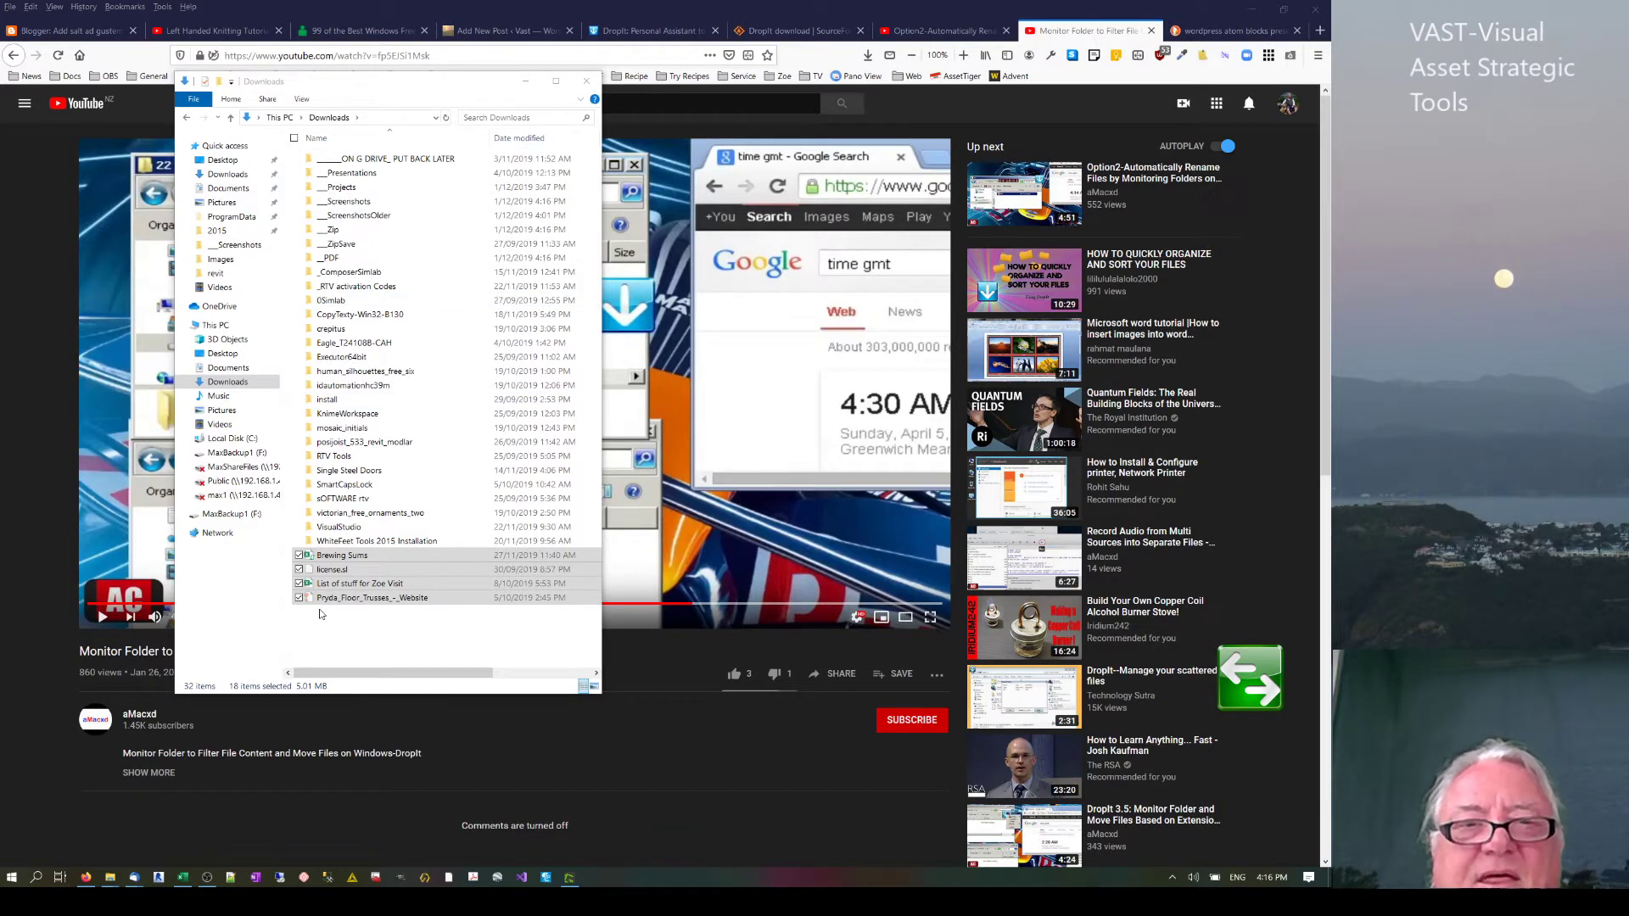
Check the sorted files inside the Screenshots, Zip and PDF subfolders of Downloads.
{"action": "left_click", "coordinate": [346, 203]}
{"action": "double_click", "coordinate": [345, 203]}
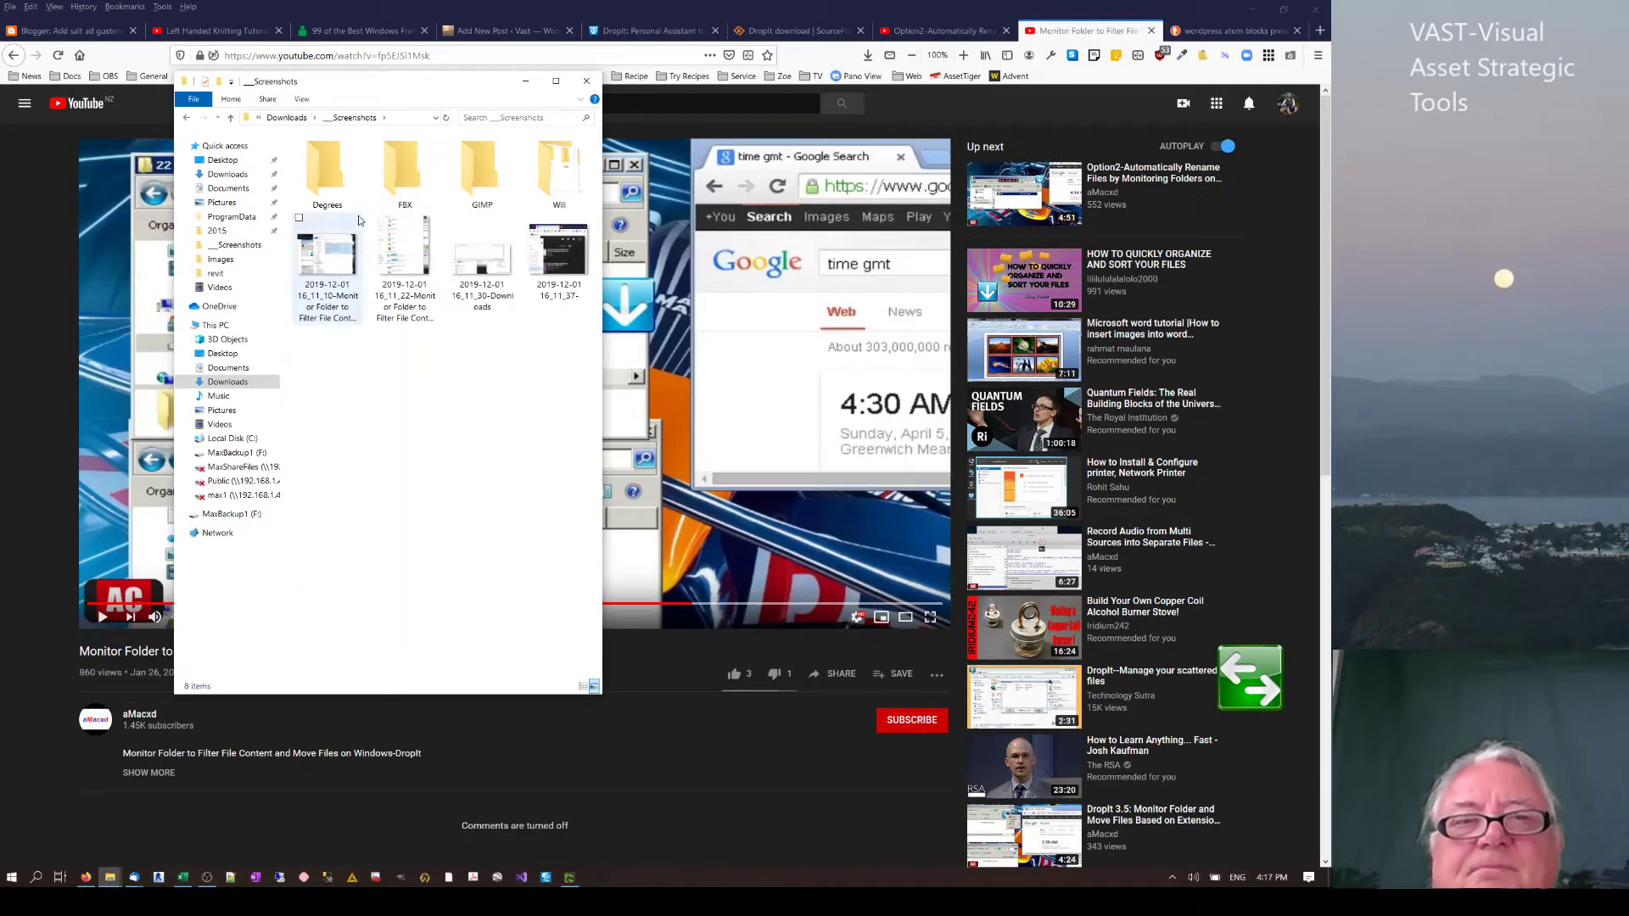
{"action": "left_click", "coordinate": [287, 117]}
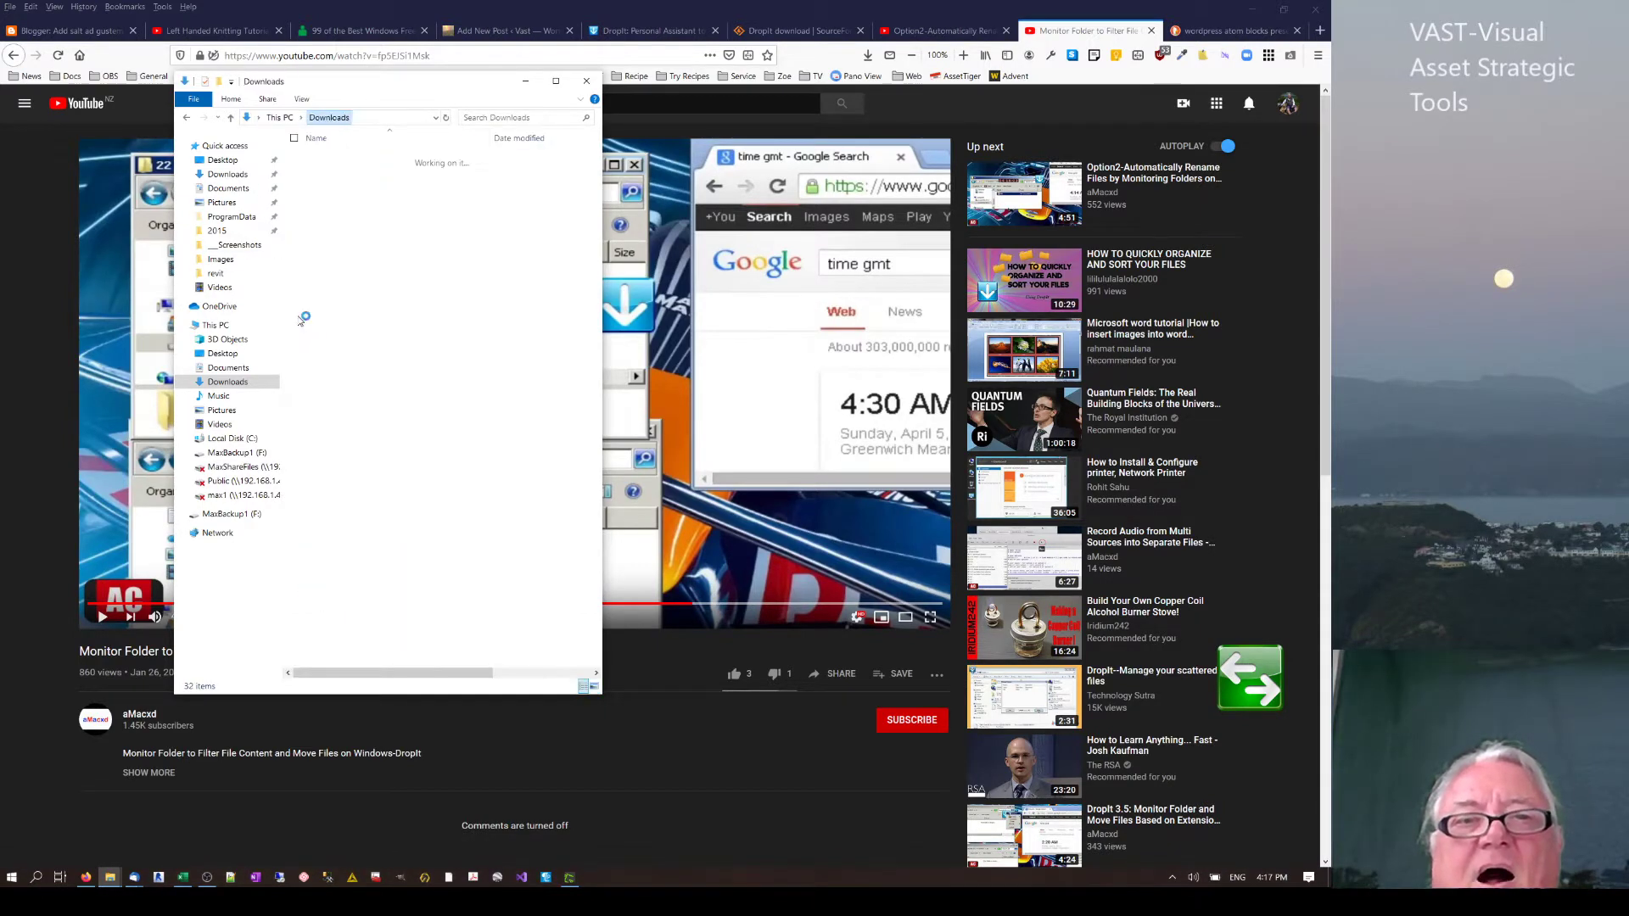
{"action": "double_click", "coordinate": [335, 231]}
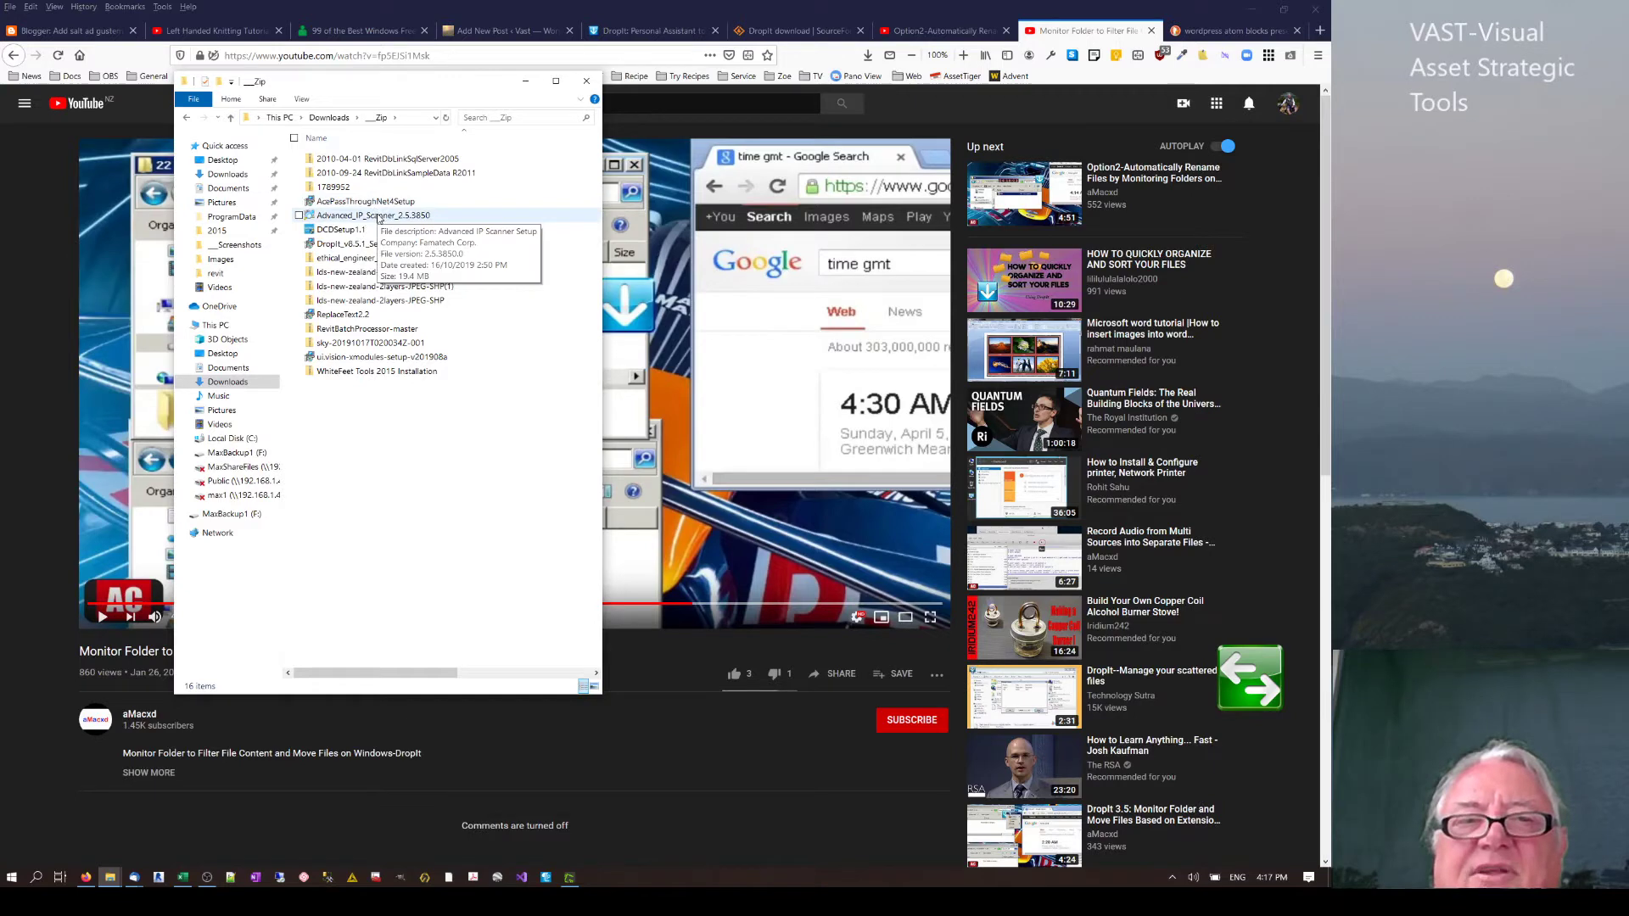
{"action": "left_click", "coordinate": [329, 118]}
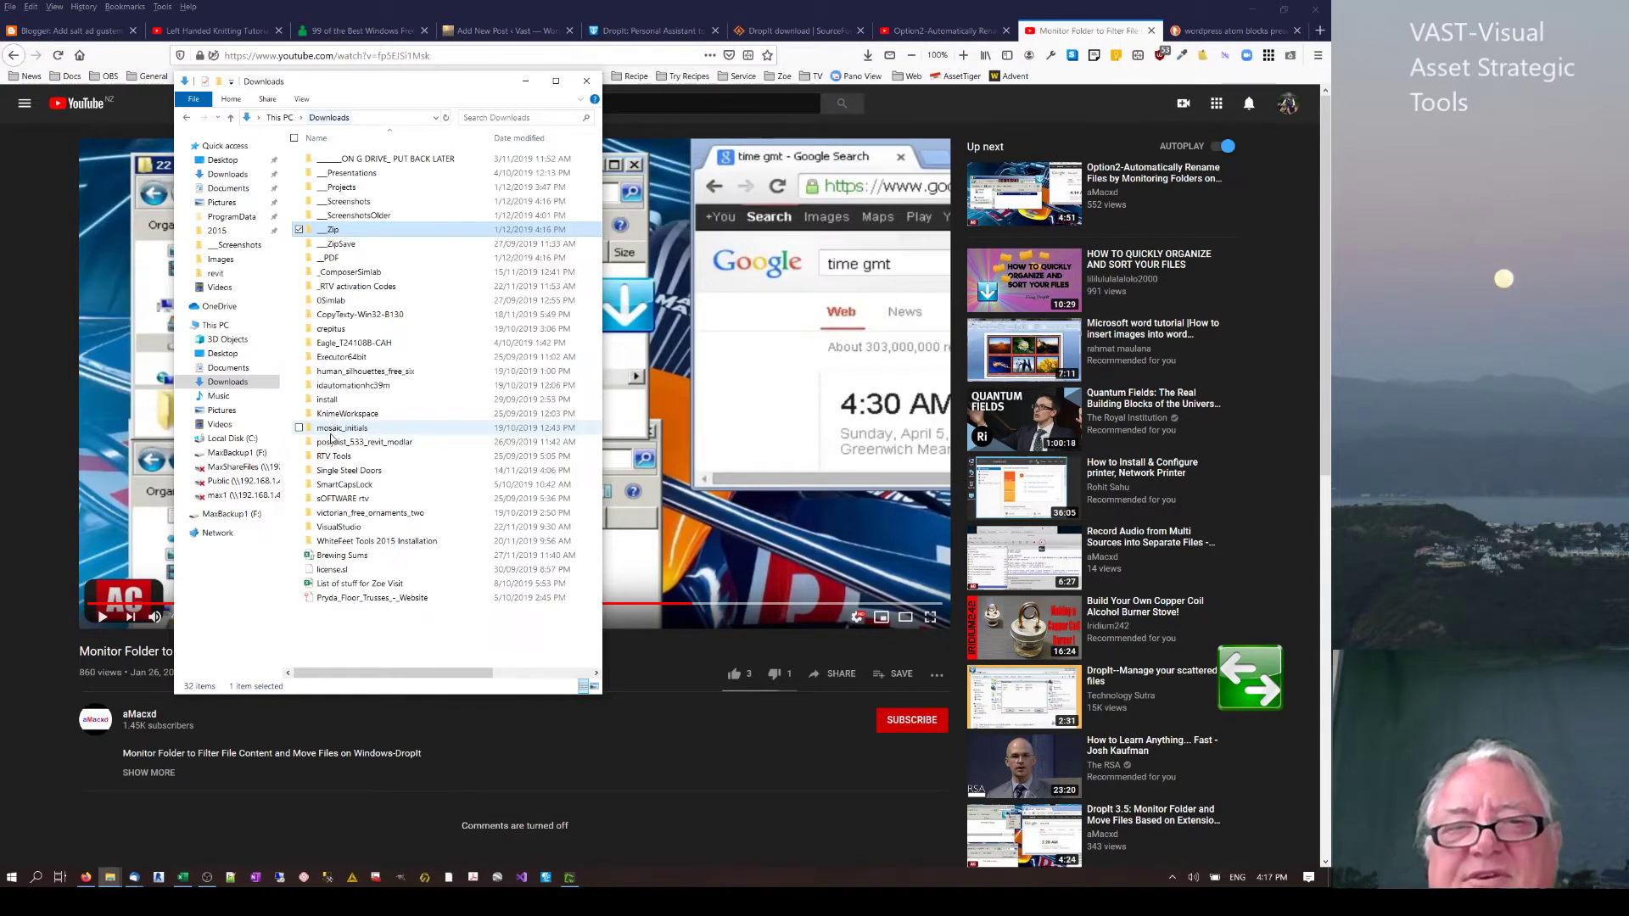
{"action": "double_click", "coordinate": [333, 258]}
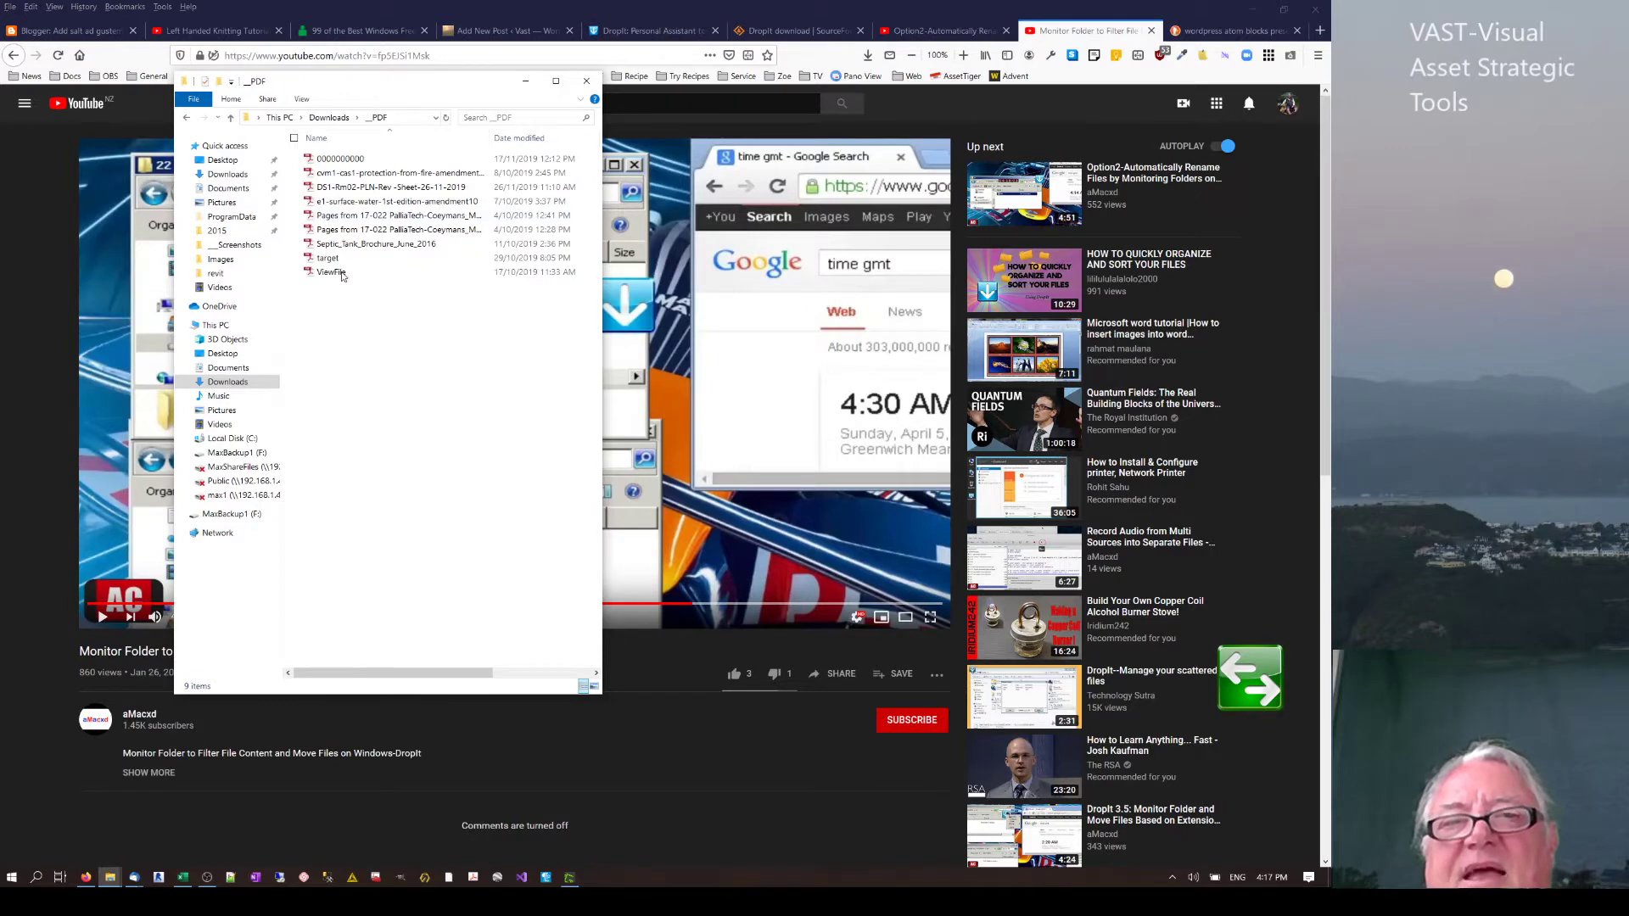
{"action": "left_click", "coordinate": [339, 159]}
{"action": "left_click", "coordinate": [328, 258], "text": "shift"}
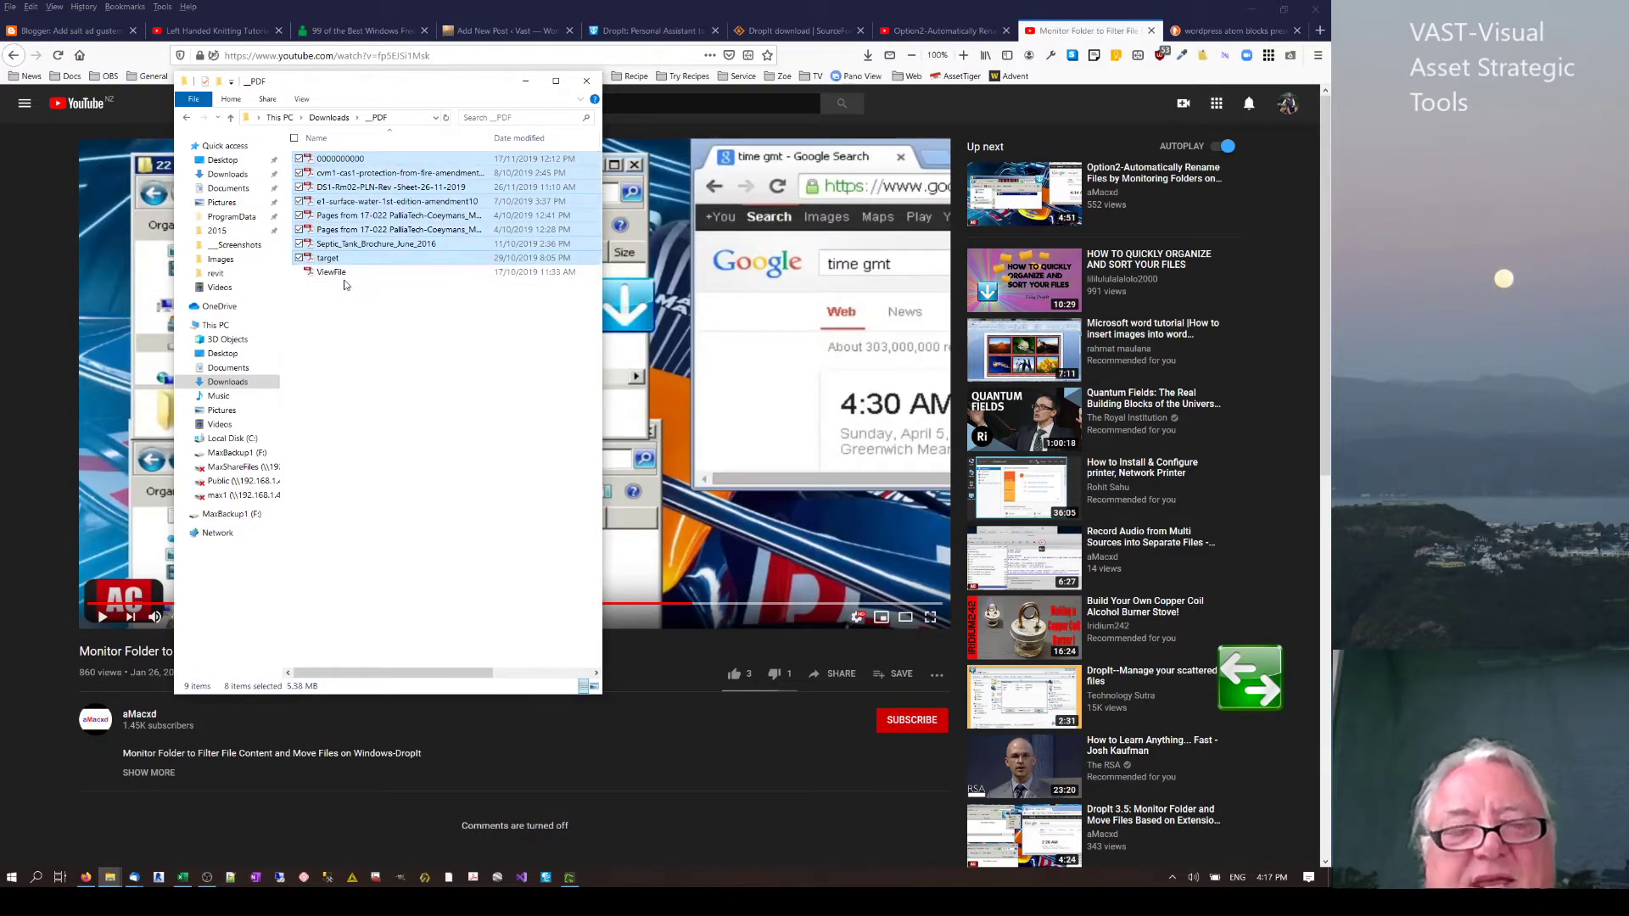
{"action": "left_click_drag", "start_coordinate": [339, 255], "coordinate": [323, 130]}
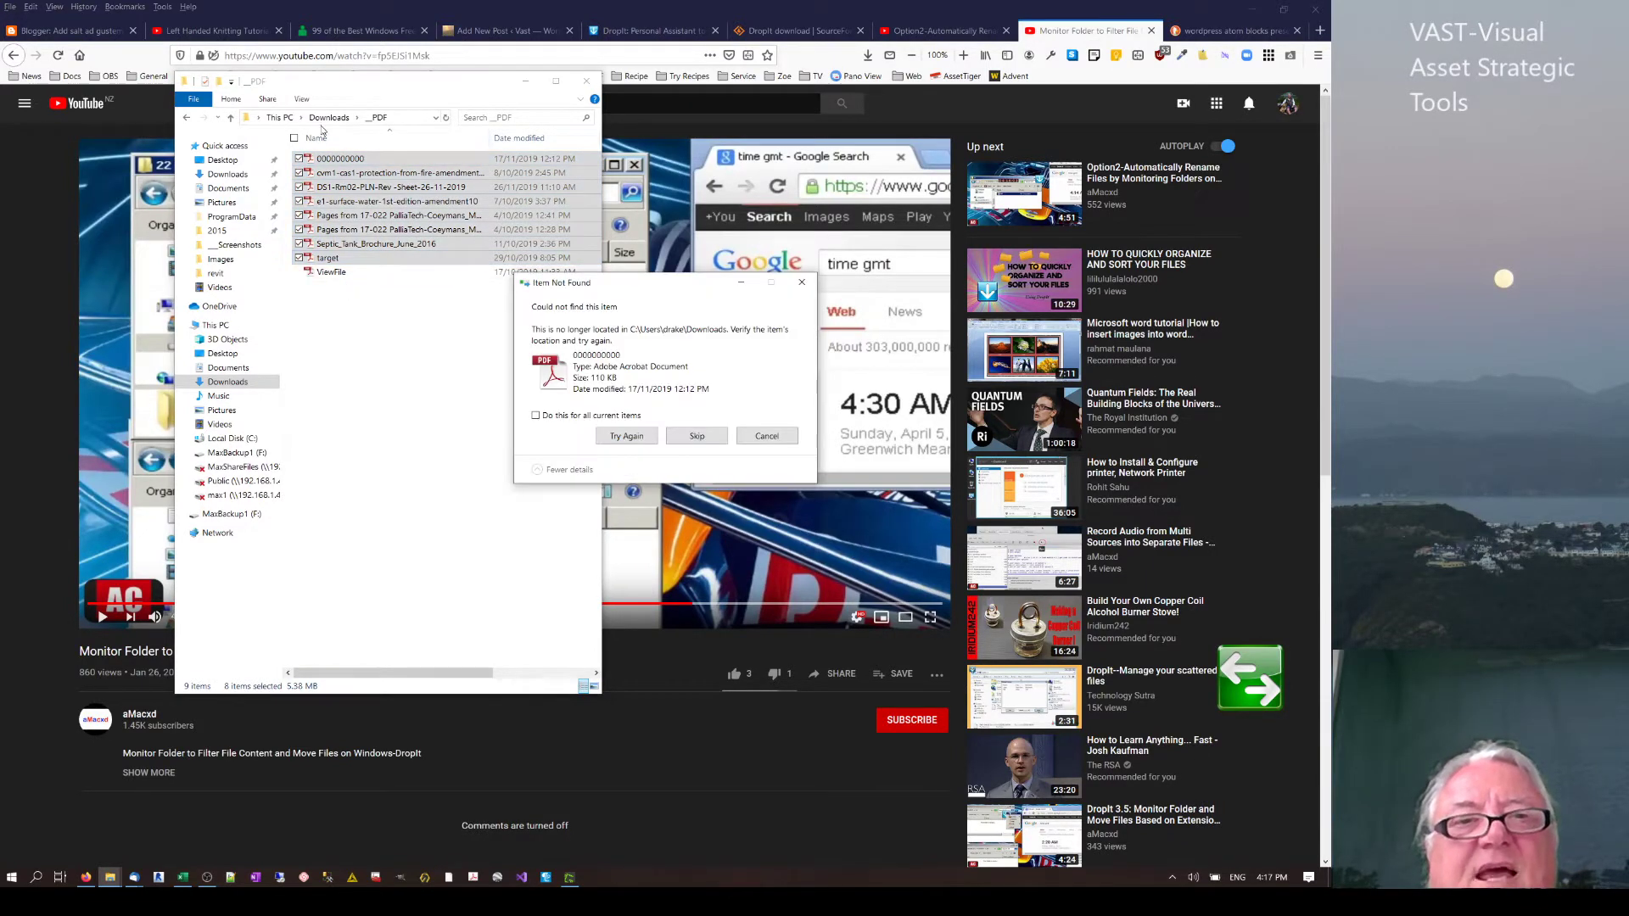
{"action": "left_click", "coordinate": [764, 437]}
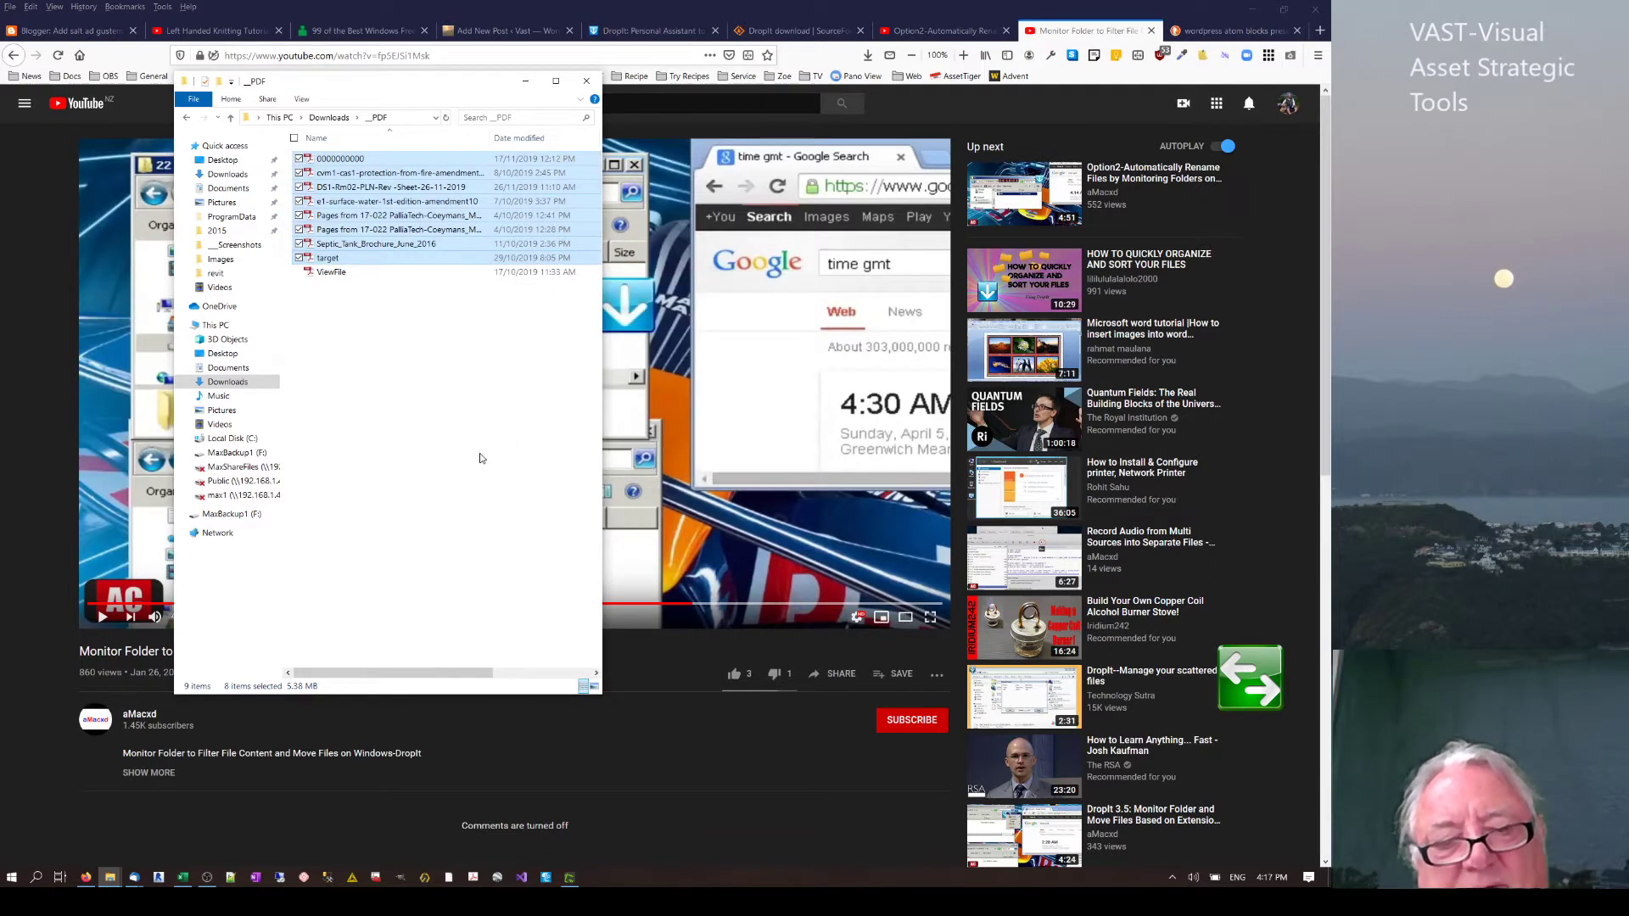
{"action": "left_click", "coordinate": [324, 119]}
{"action": "left_click_drag", "start_coordinate": [323, 120], "coordinate": [391, 643]}
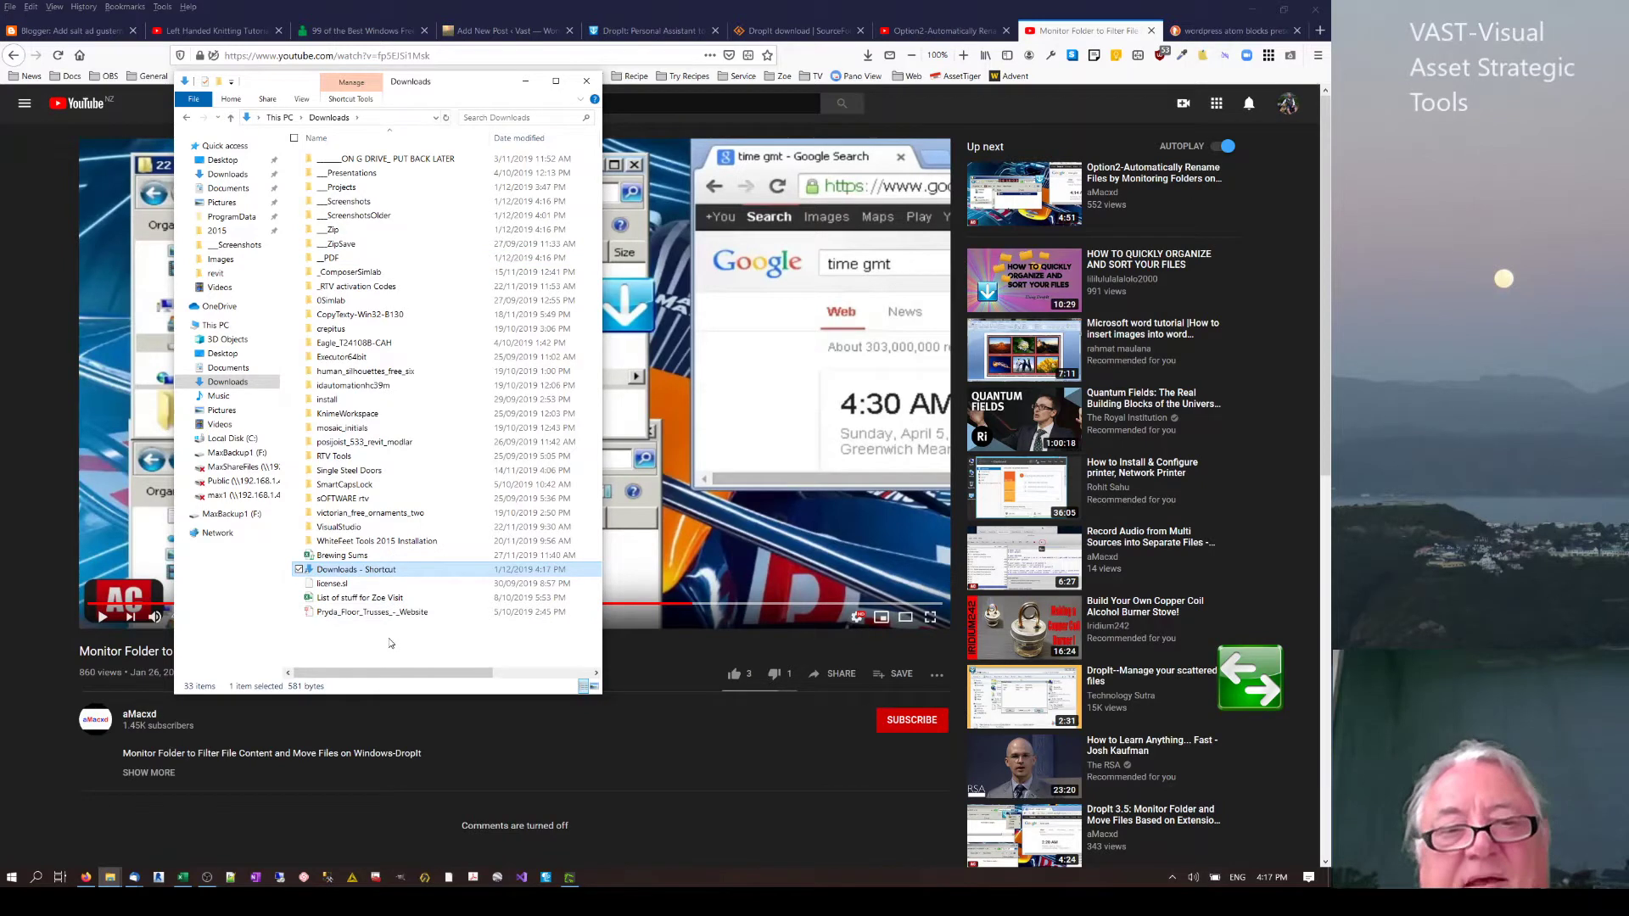
{"action": "key", "text": "ctrl+v"}
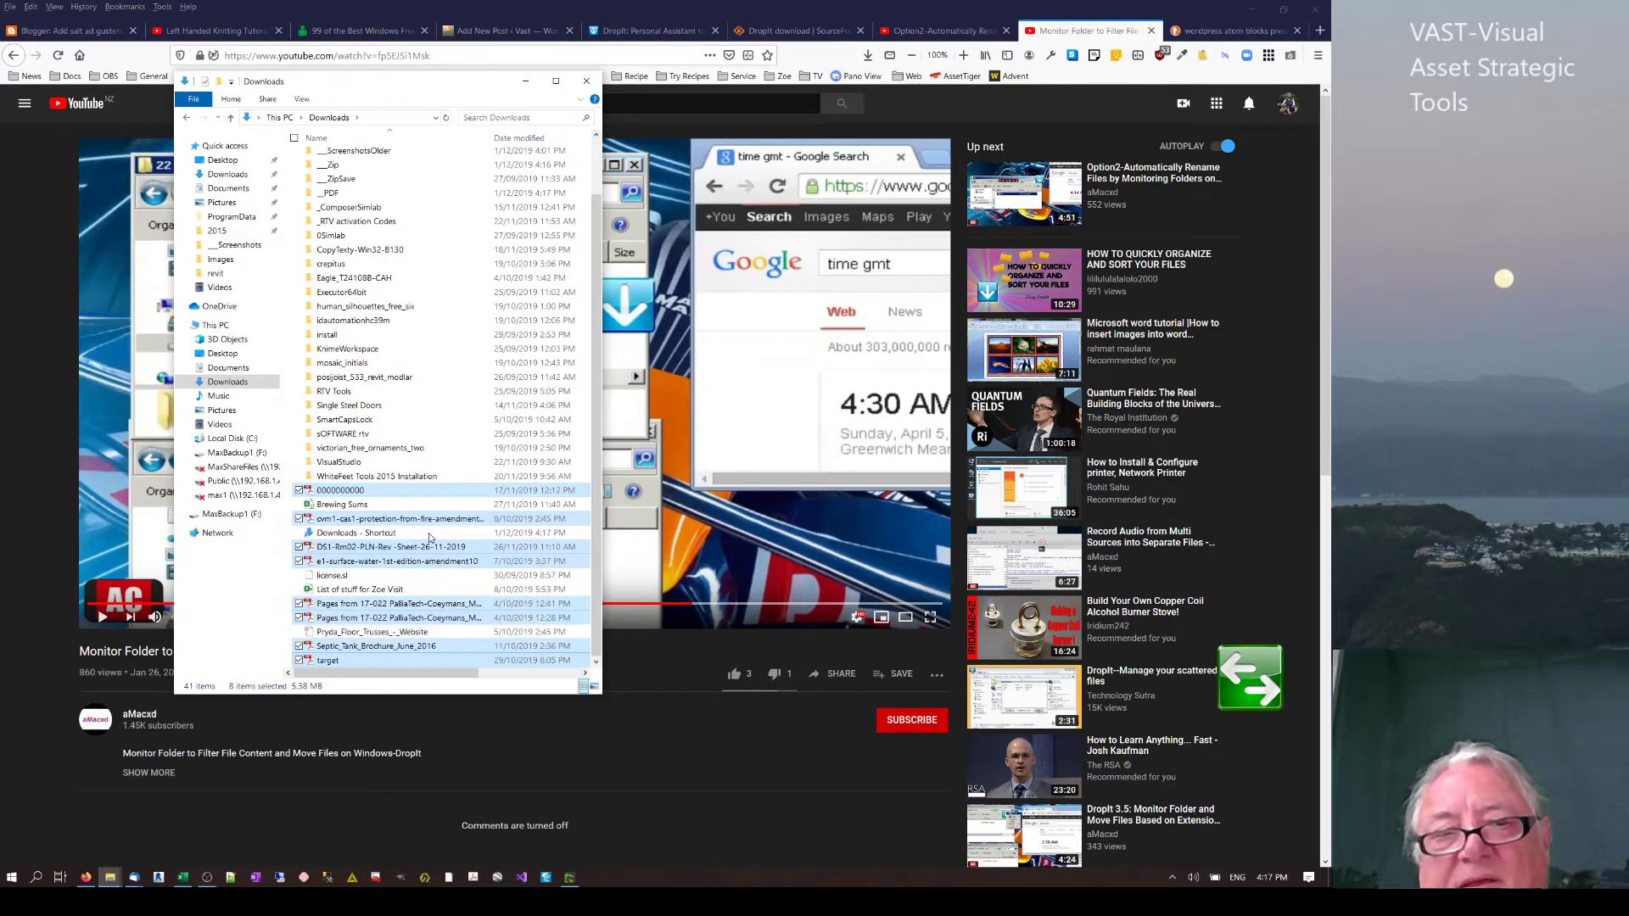
{"action": "left_click", "coordinate": [361, 493]}
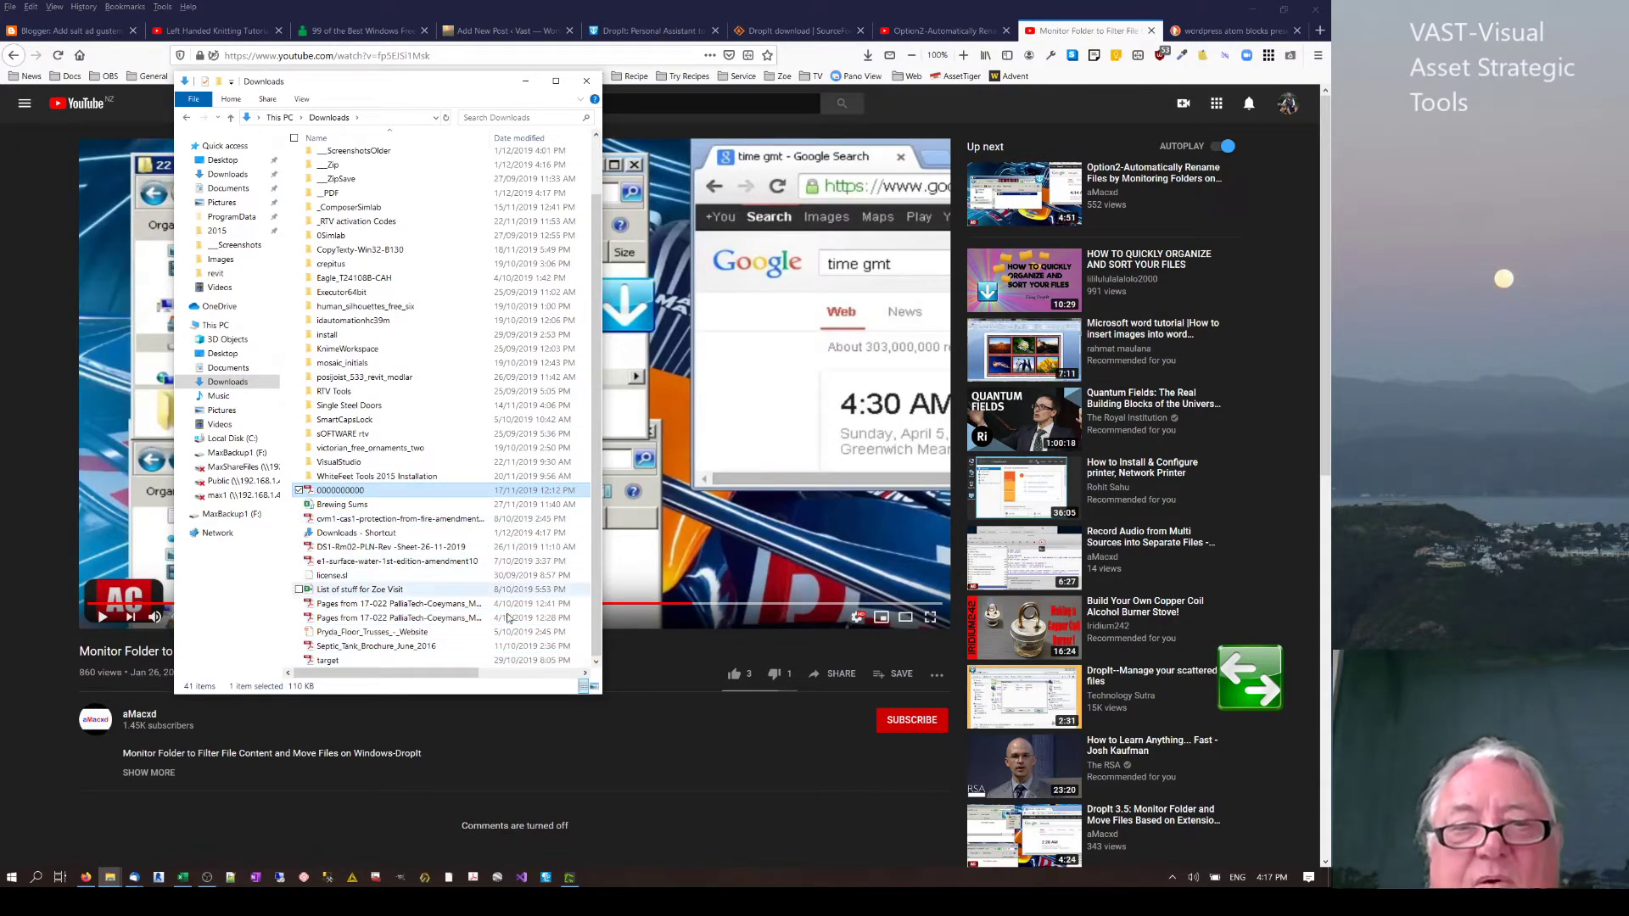
{"action": "left_click", "coordinate": [333, 659], "text": "shift"}
{"action": "right_click", "coordinate": [334, 660]}
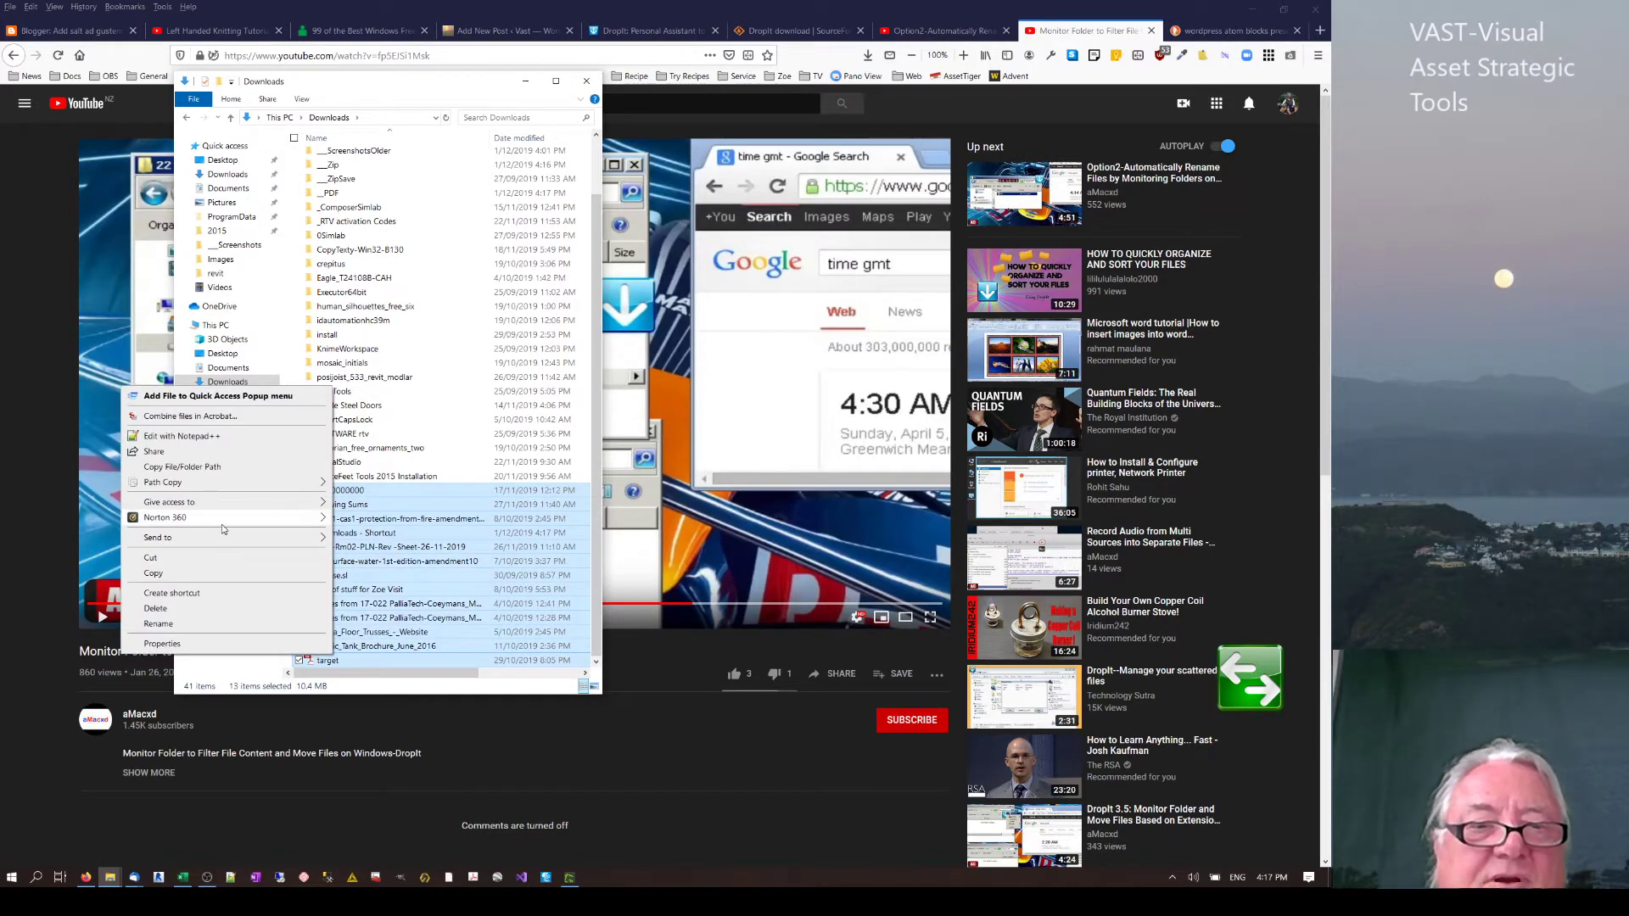
{"action": "mouse_move", "coordinate": [225, 543]}
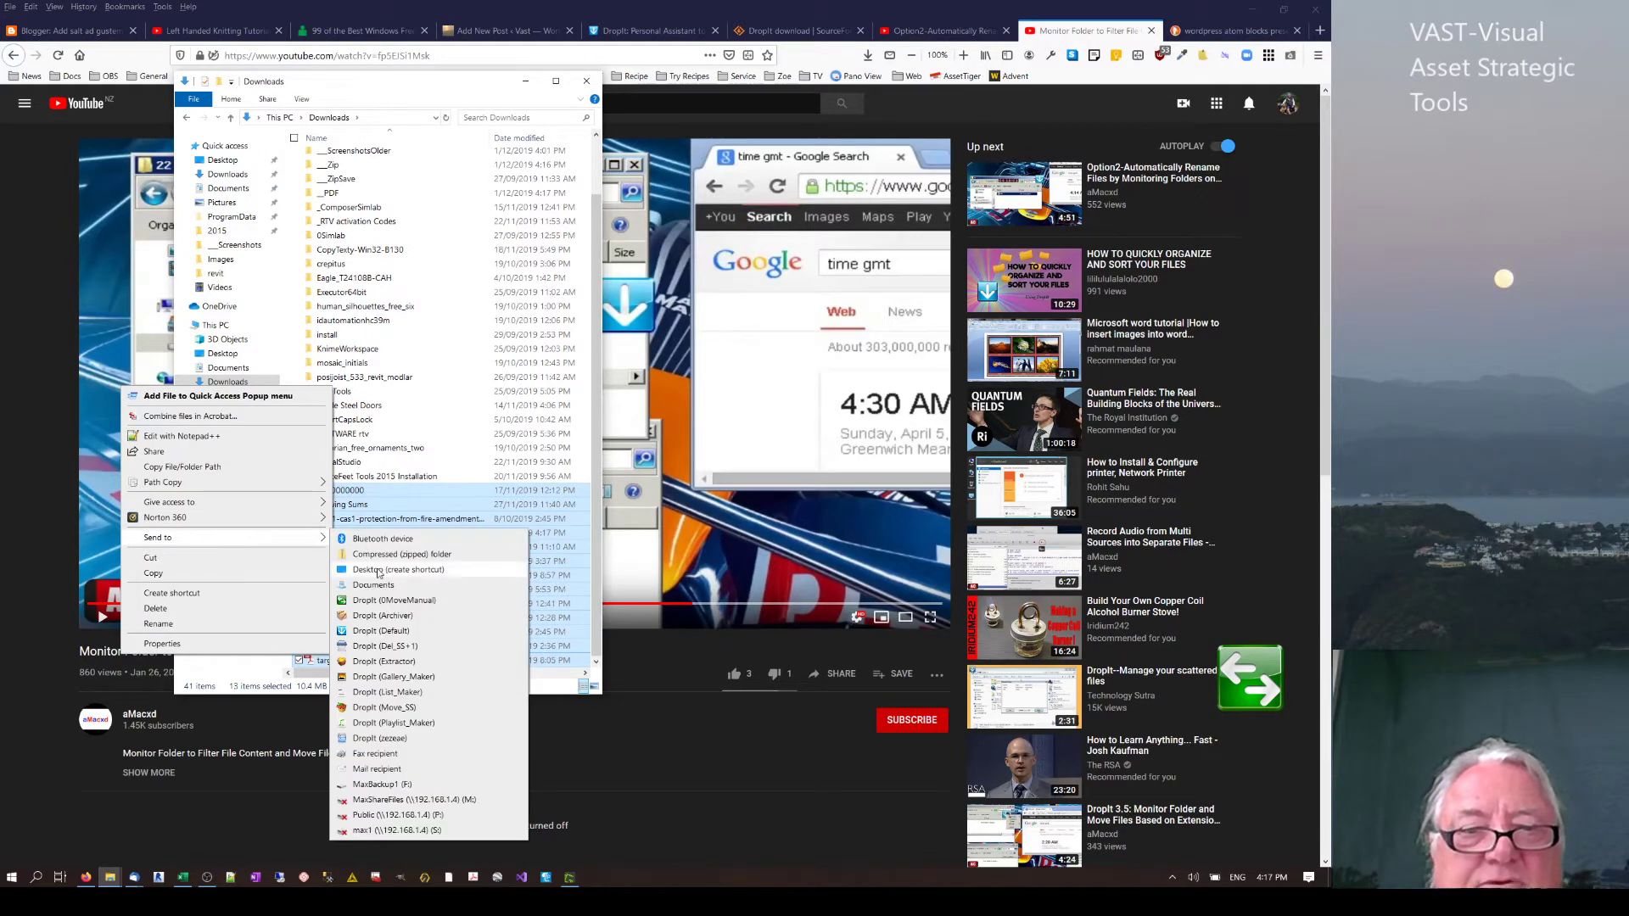
{"action": "left_click", "coordinate": [379, 604]}
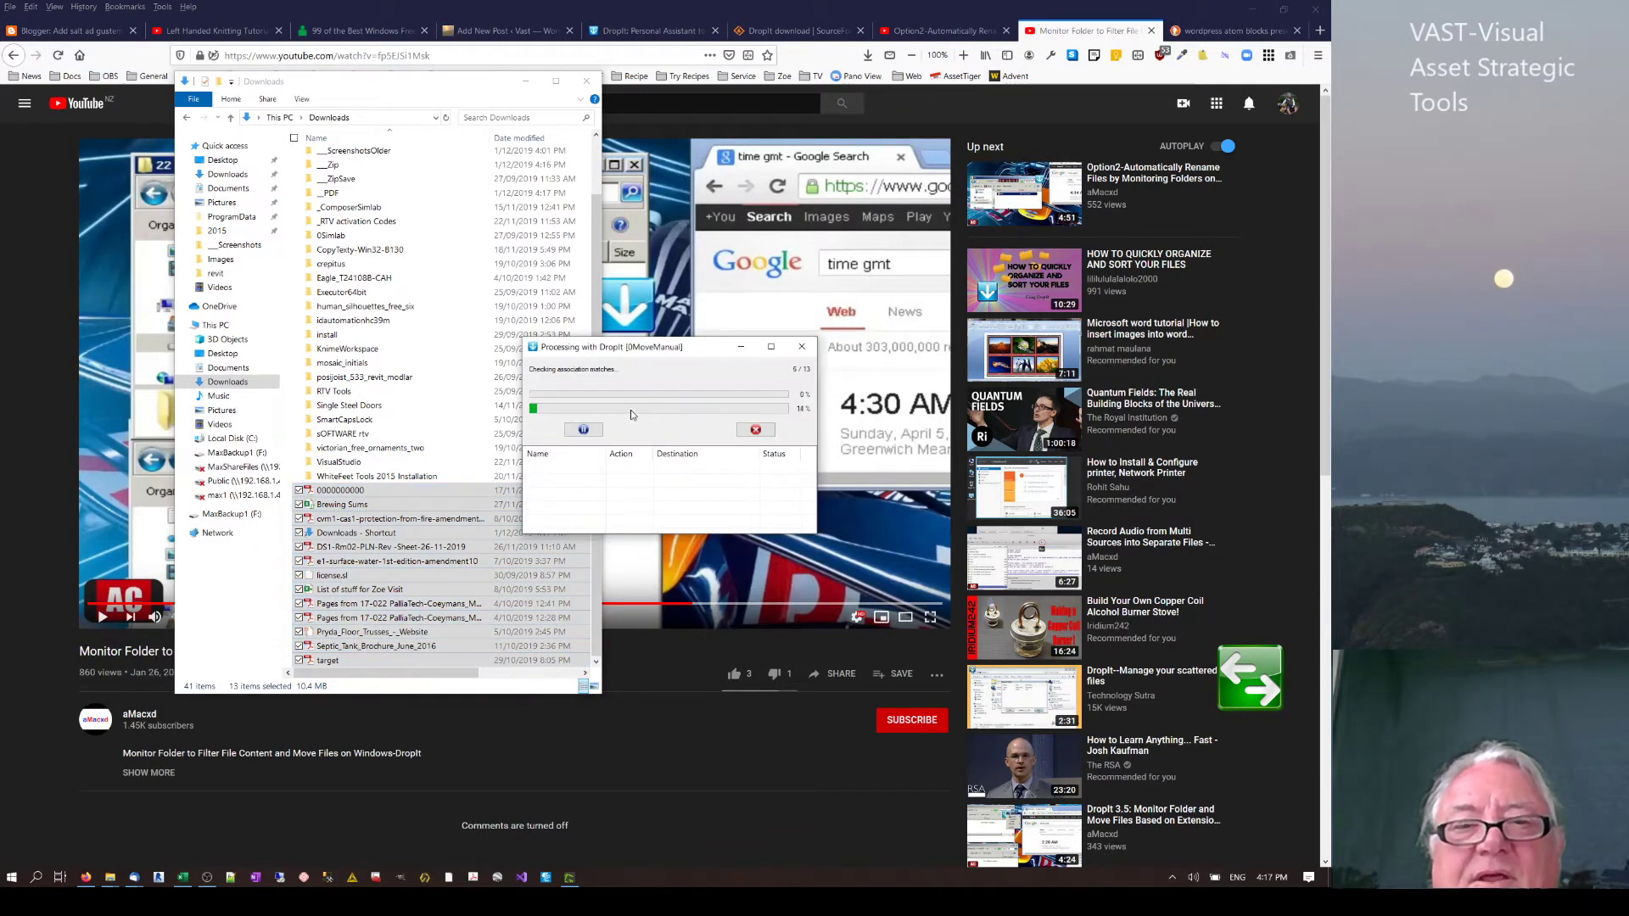
{"action": "left_click", "coordinate": [585, 430]}
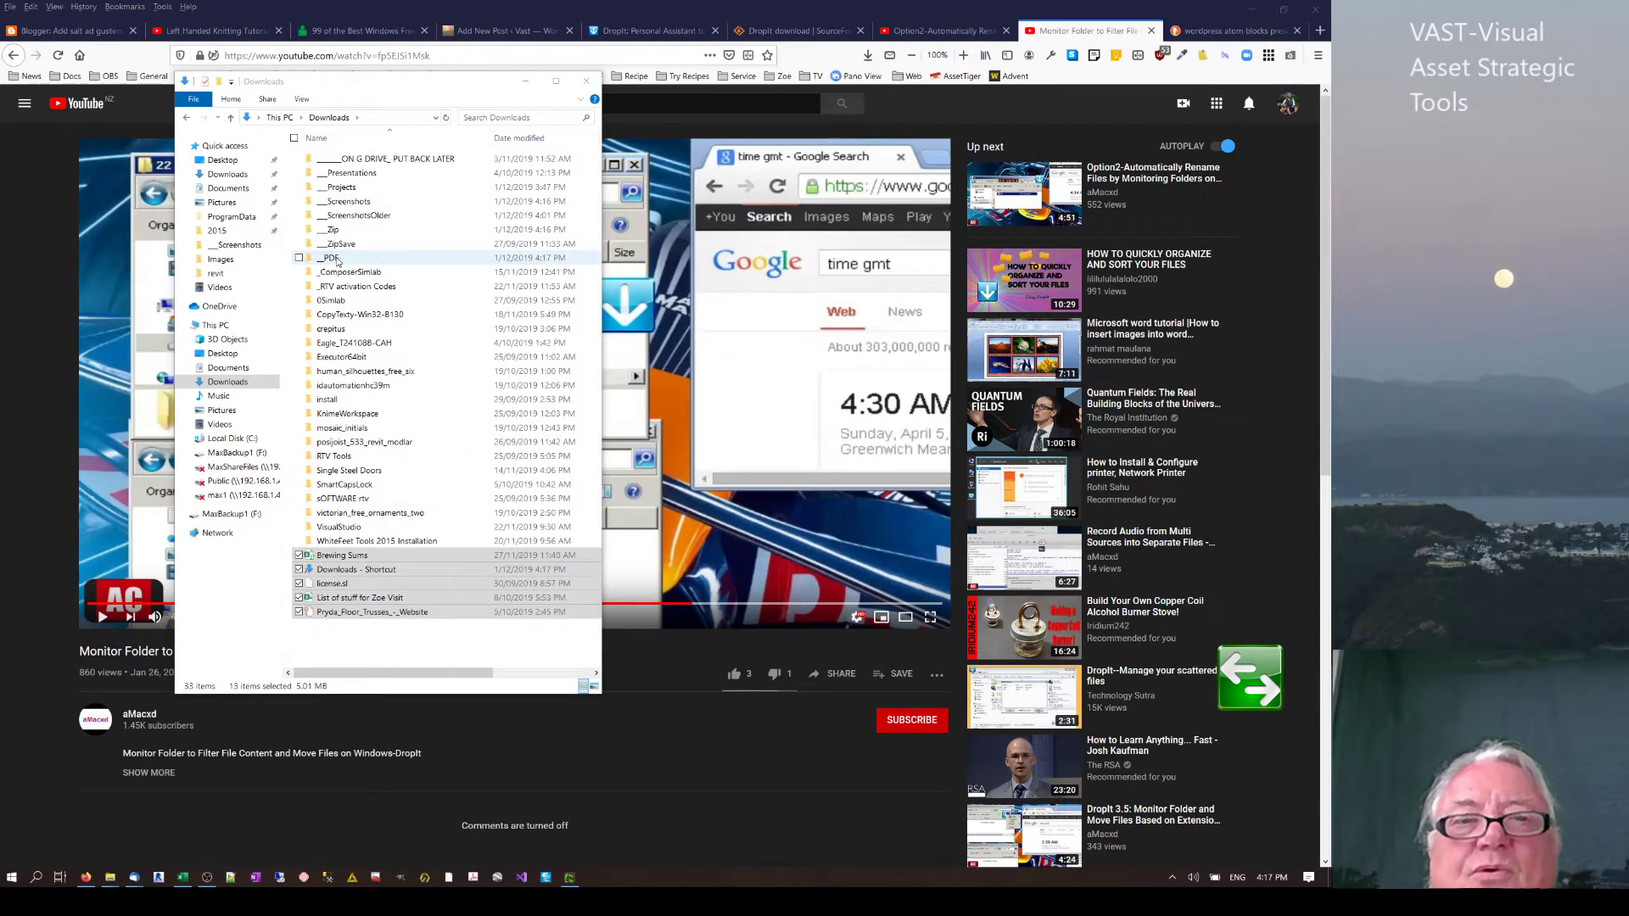
{"action": "double_click", "coordinate": [335, 258]}
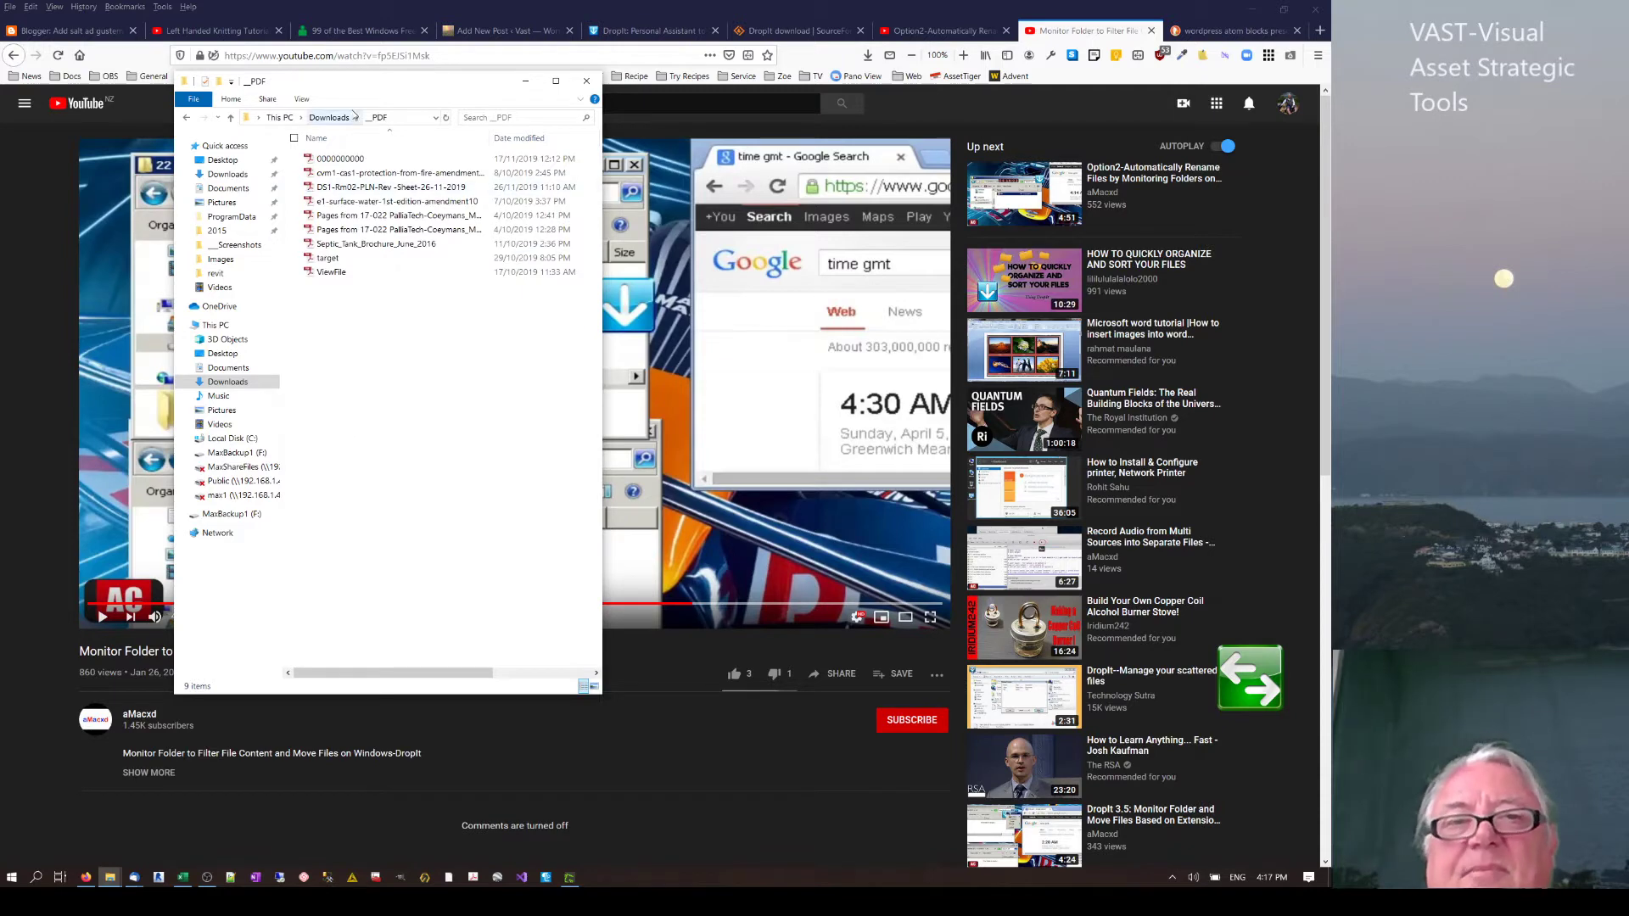
{"action": "left_click", "coordinate": [329, 117]}
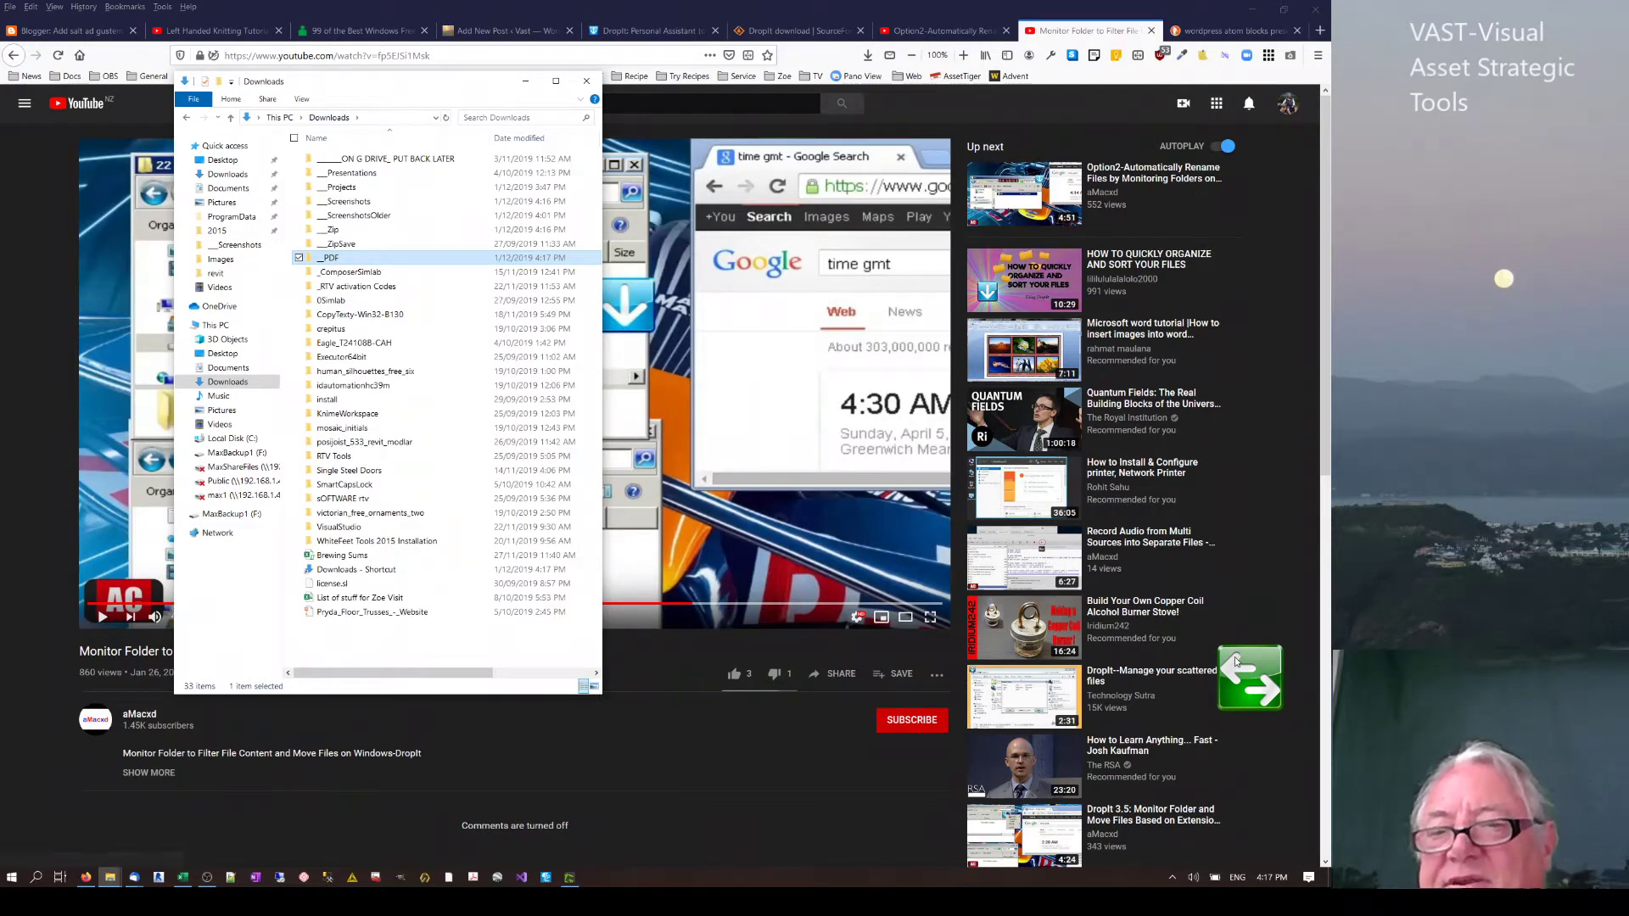
Create a DropIt profile named ZZZZZZZZZ with the Big_Box3.png target image and save it.
{"action": "right_click", "coordinate": [1286, 684]}
{"action": "mouse_move", "coordinate": [1270, 682]}
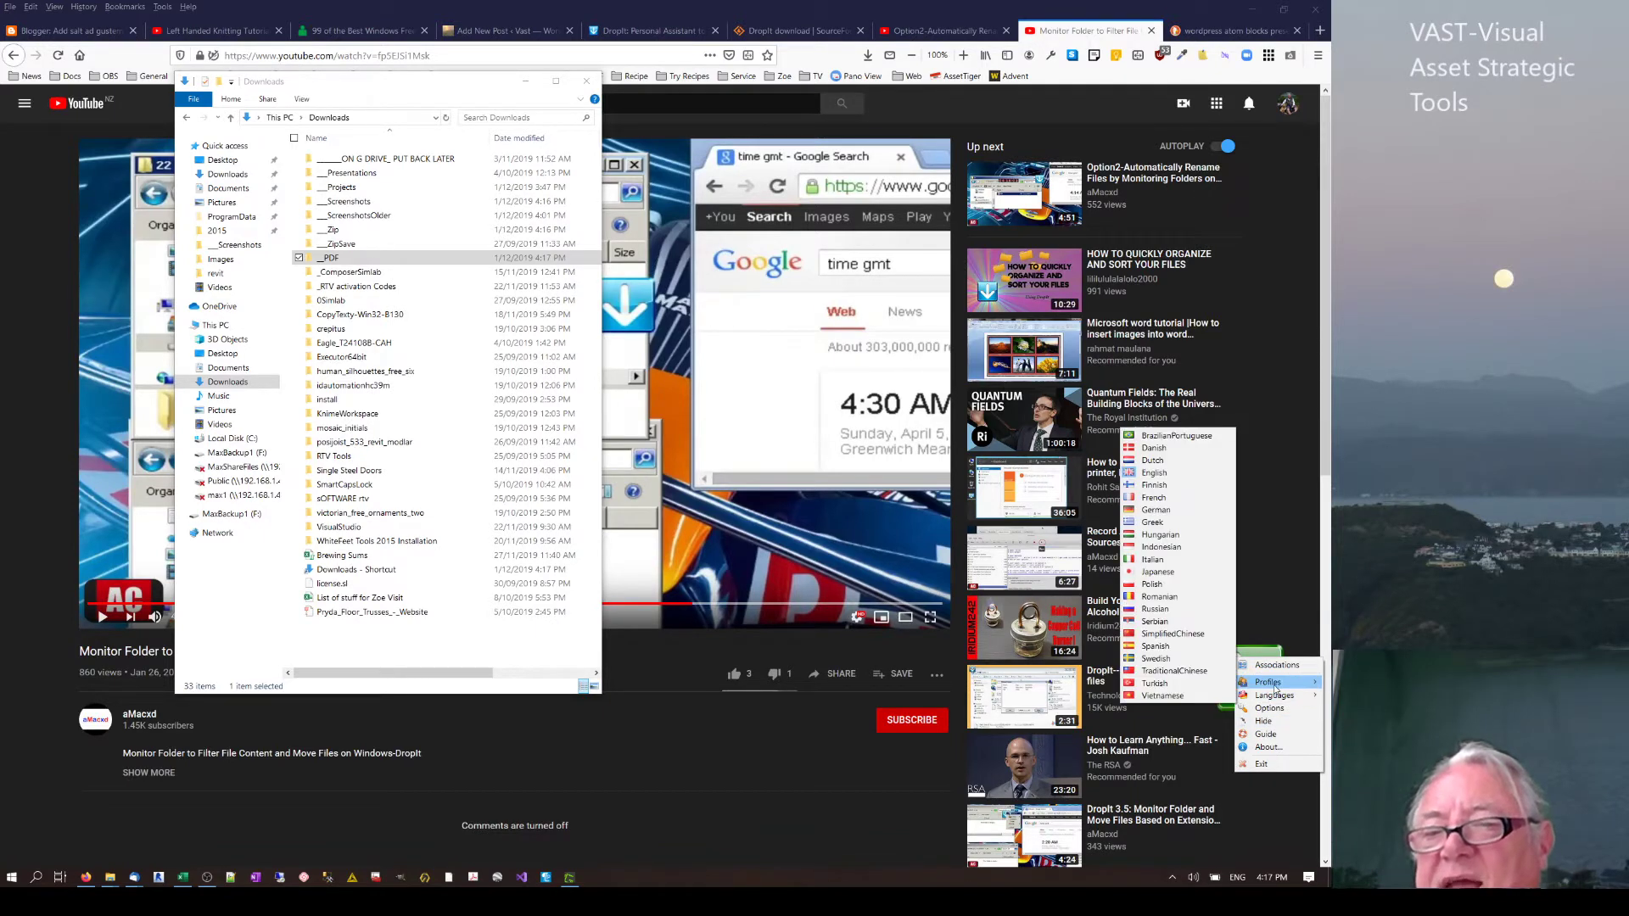
{"action": "left_click", "coordinate": [1178, 686]}
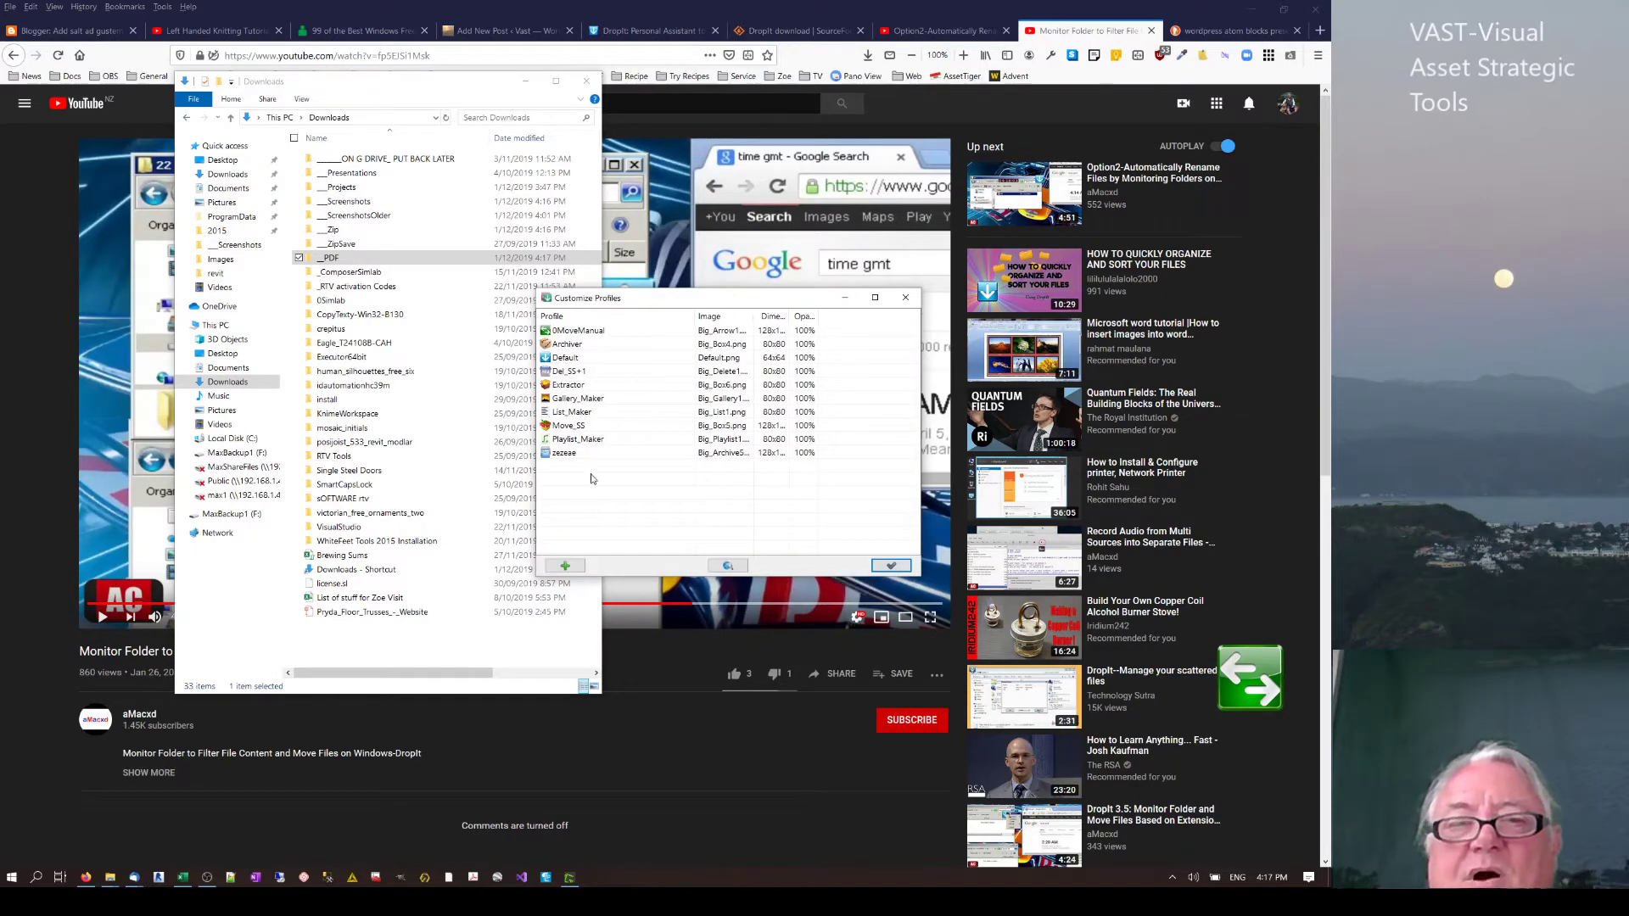
{"action": "left_click", "coordinate": [565, 566]}
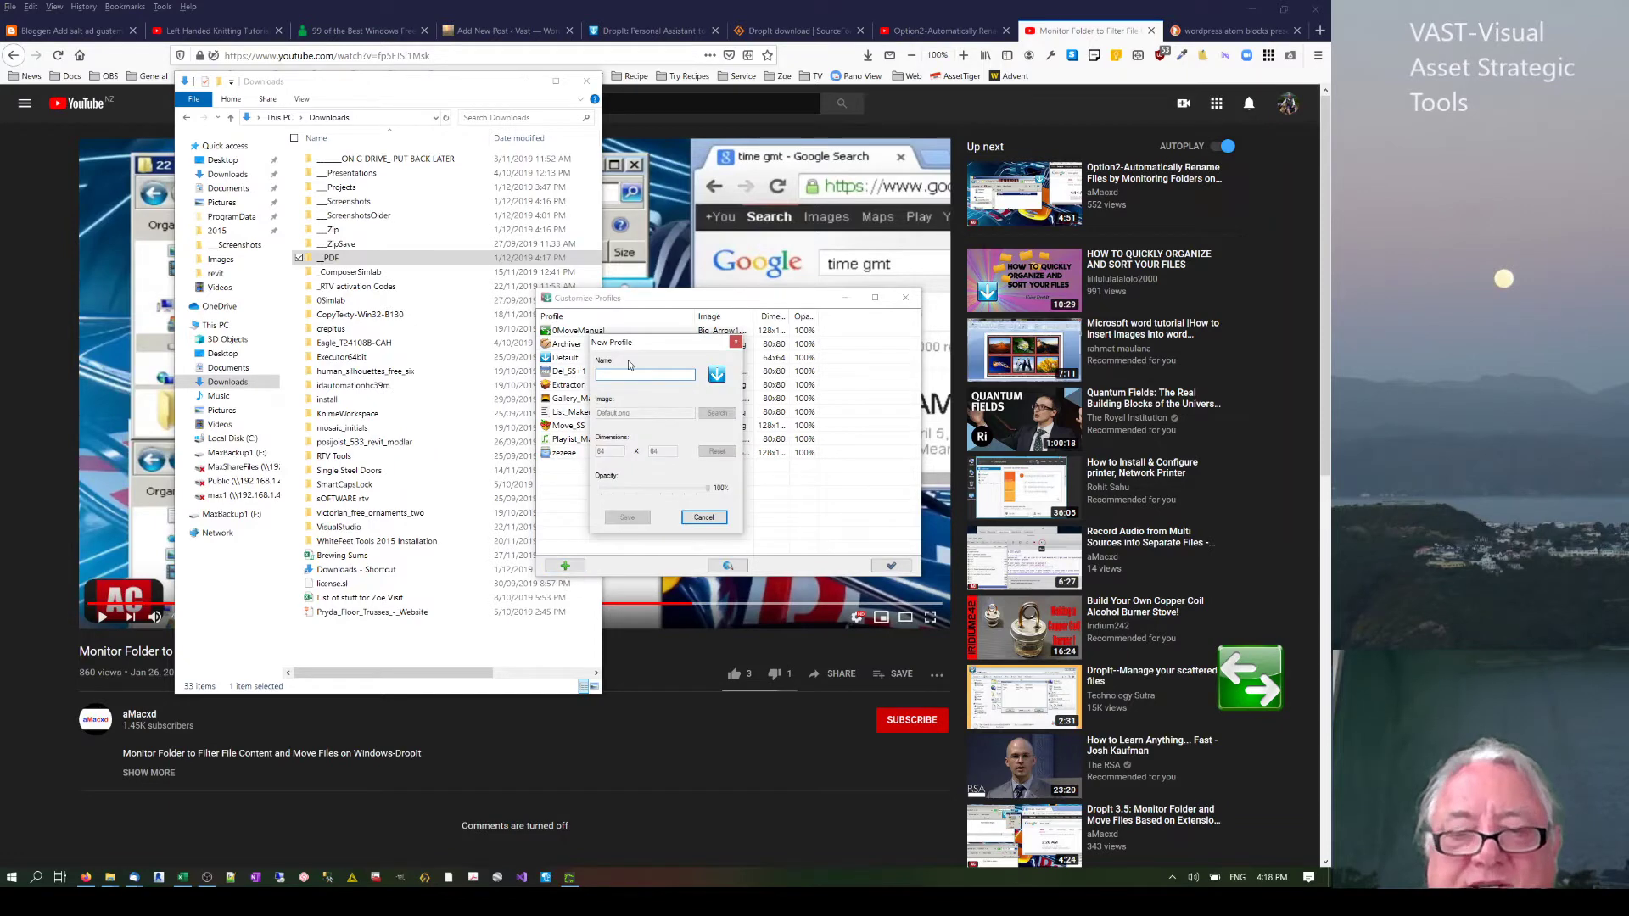
{"action": "type", "text": "zzzzzzzzz"}
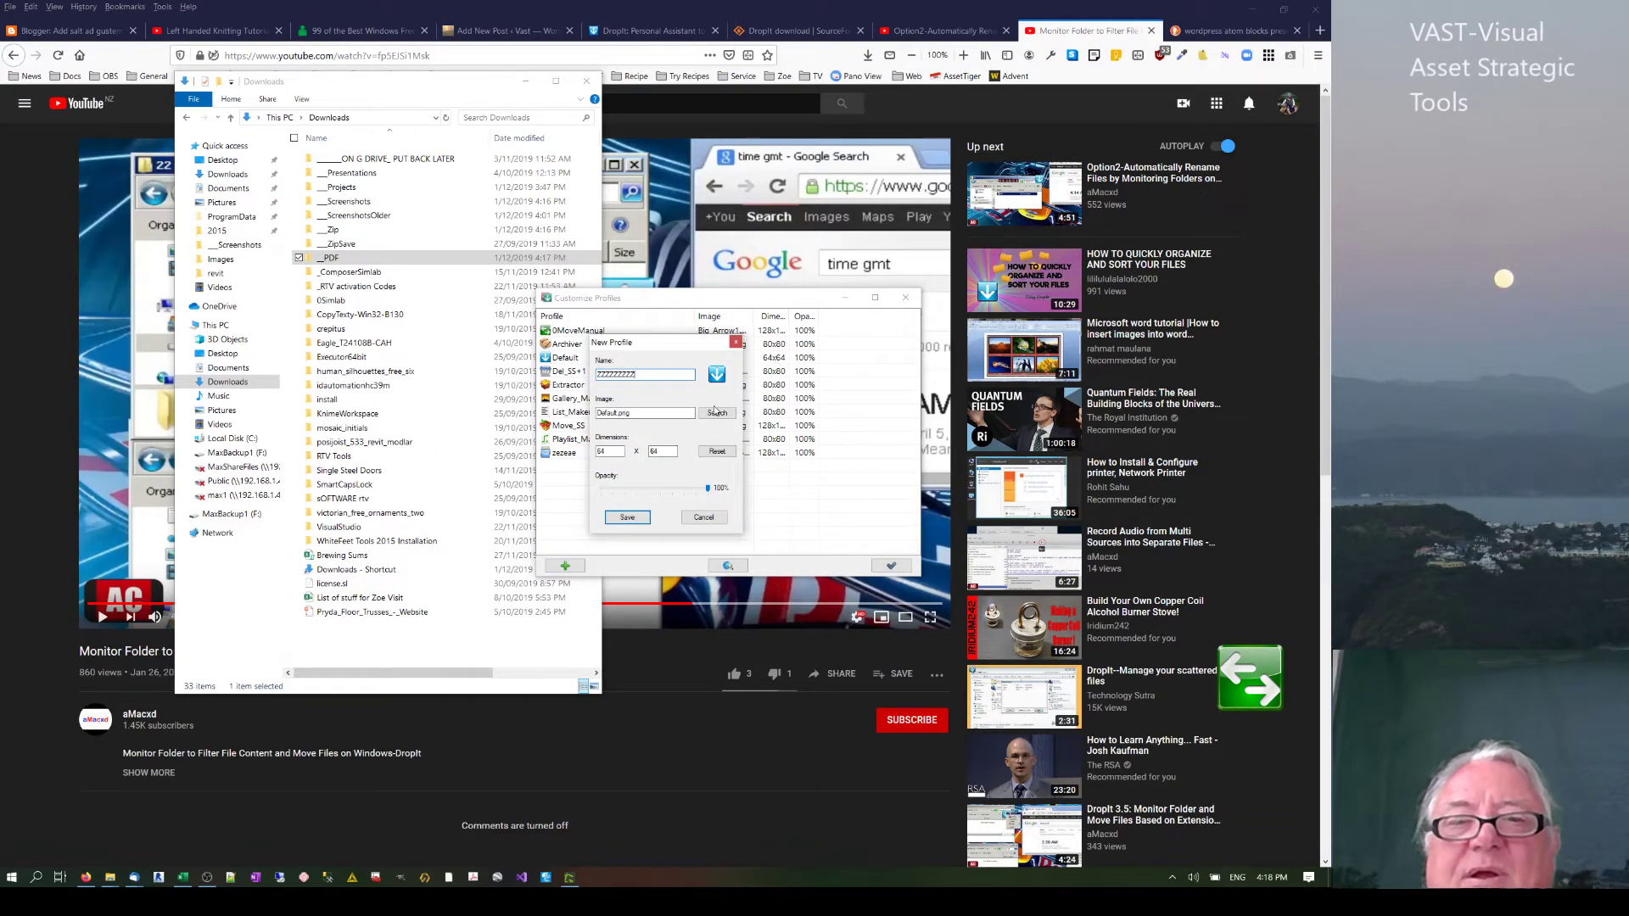
{"action": "left_click", "coordinate": [718, 413]}
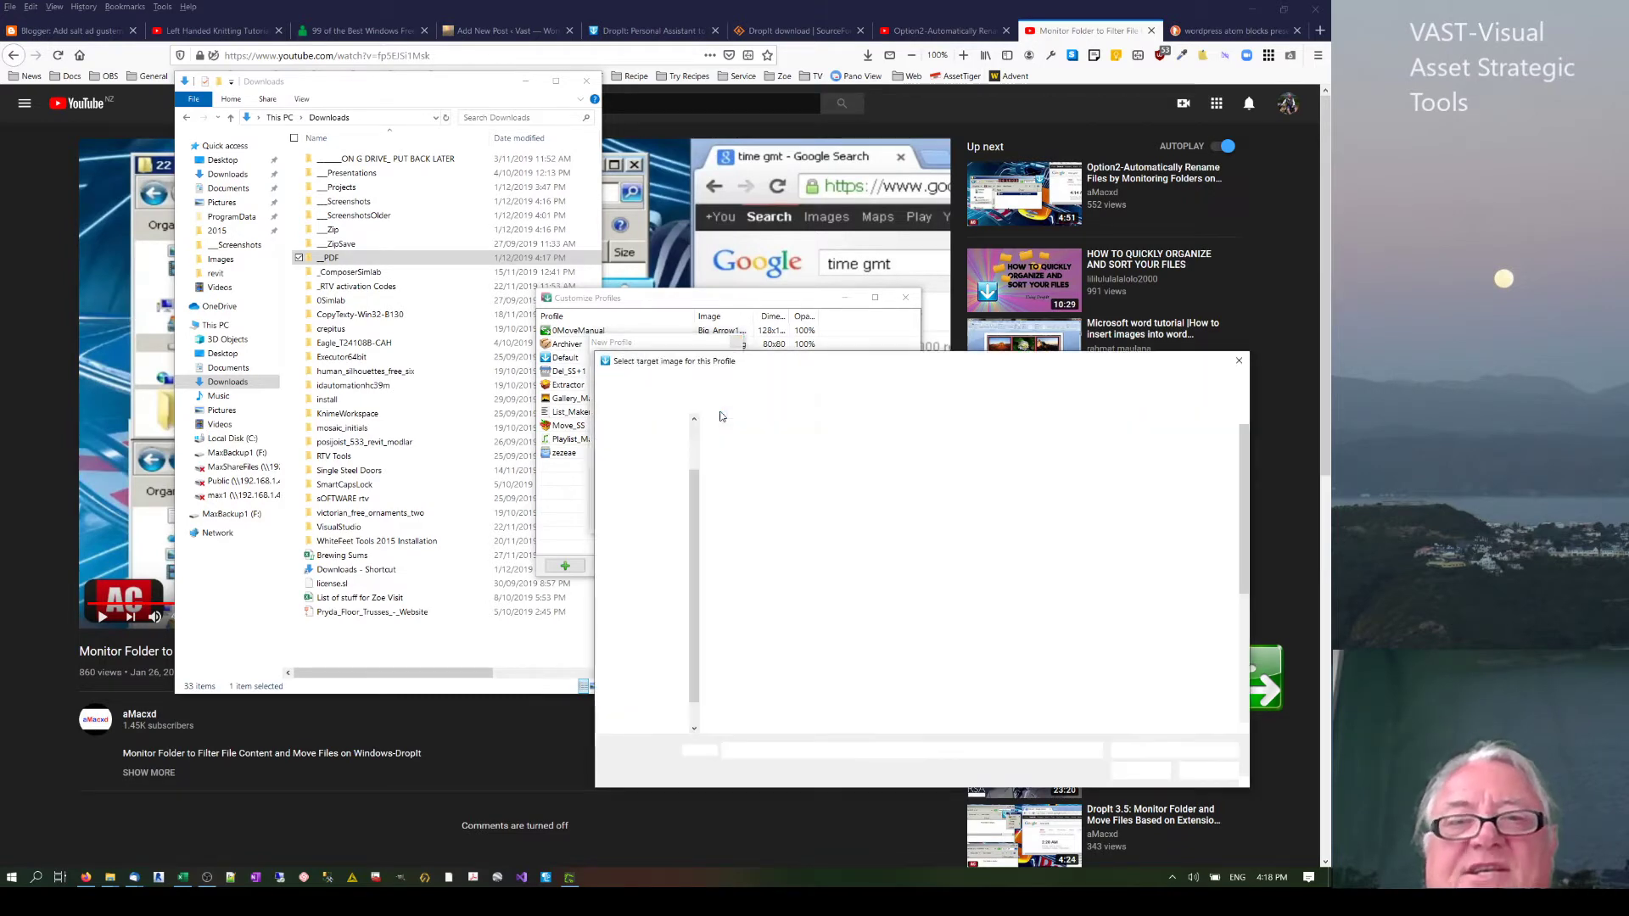
{"action": "left_click", "coordinate": [1126, 557]}
{"action": "left_click", "coordinate": [1138, 771]}
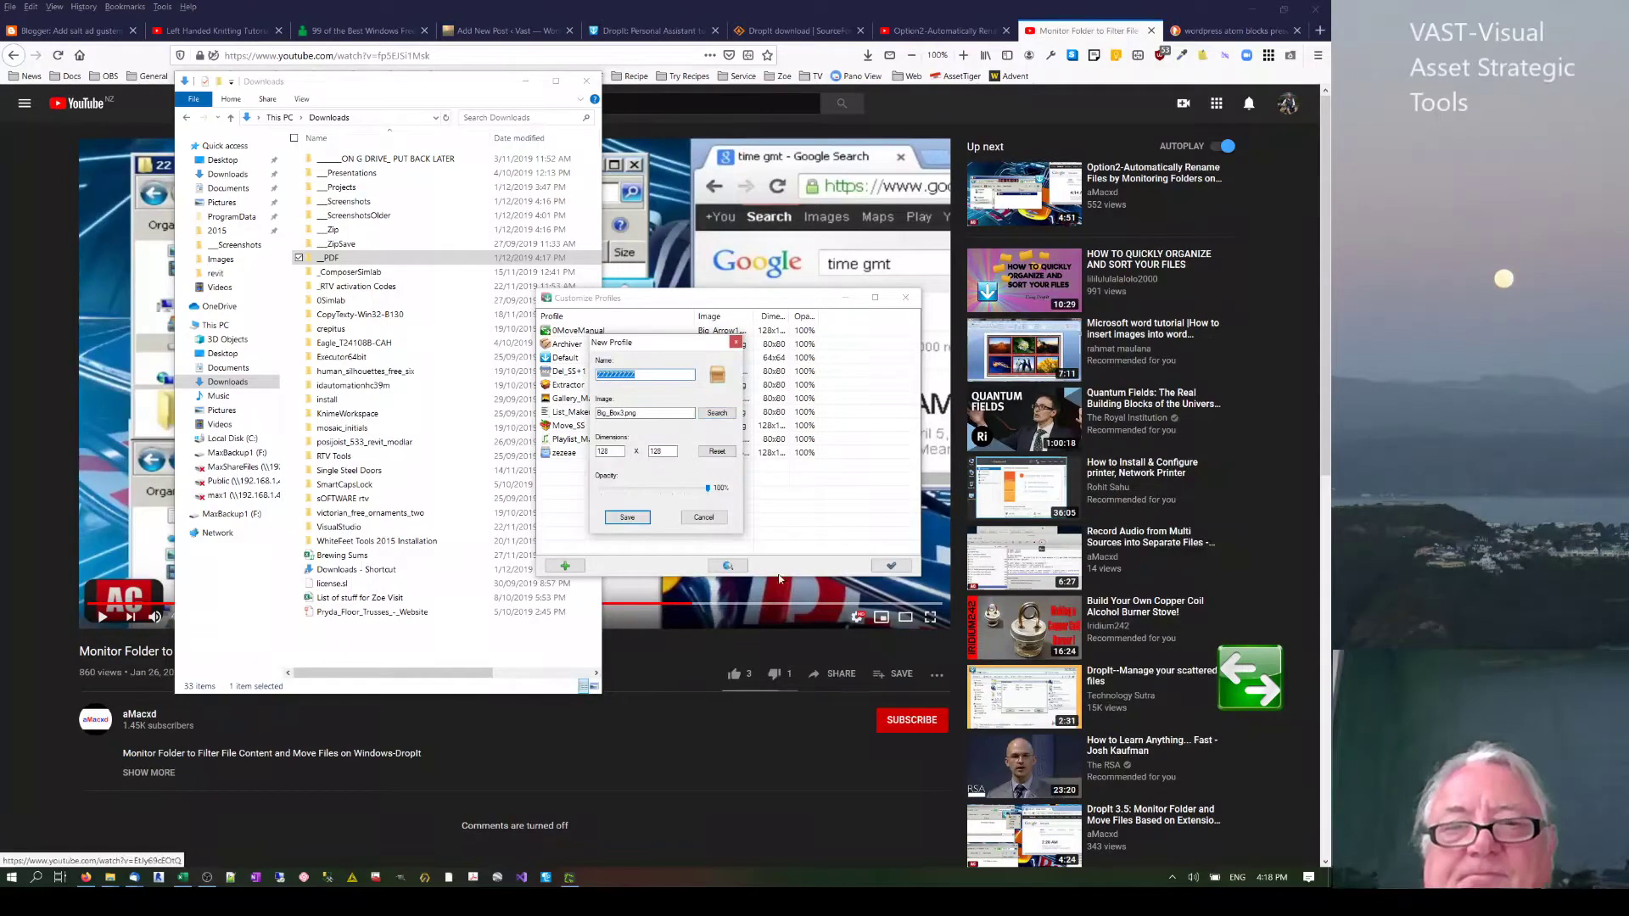
{"action": "left_click", "coordinate": [629, 517]}
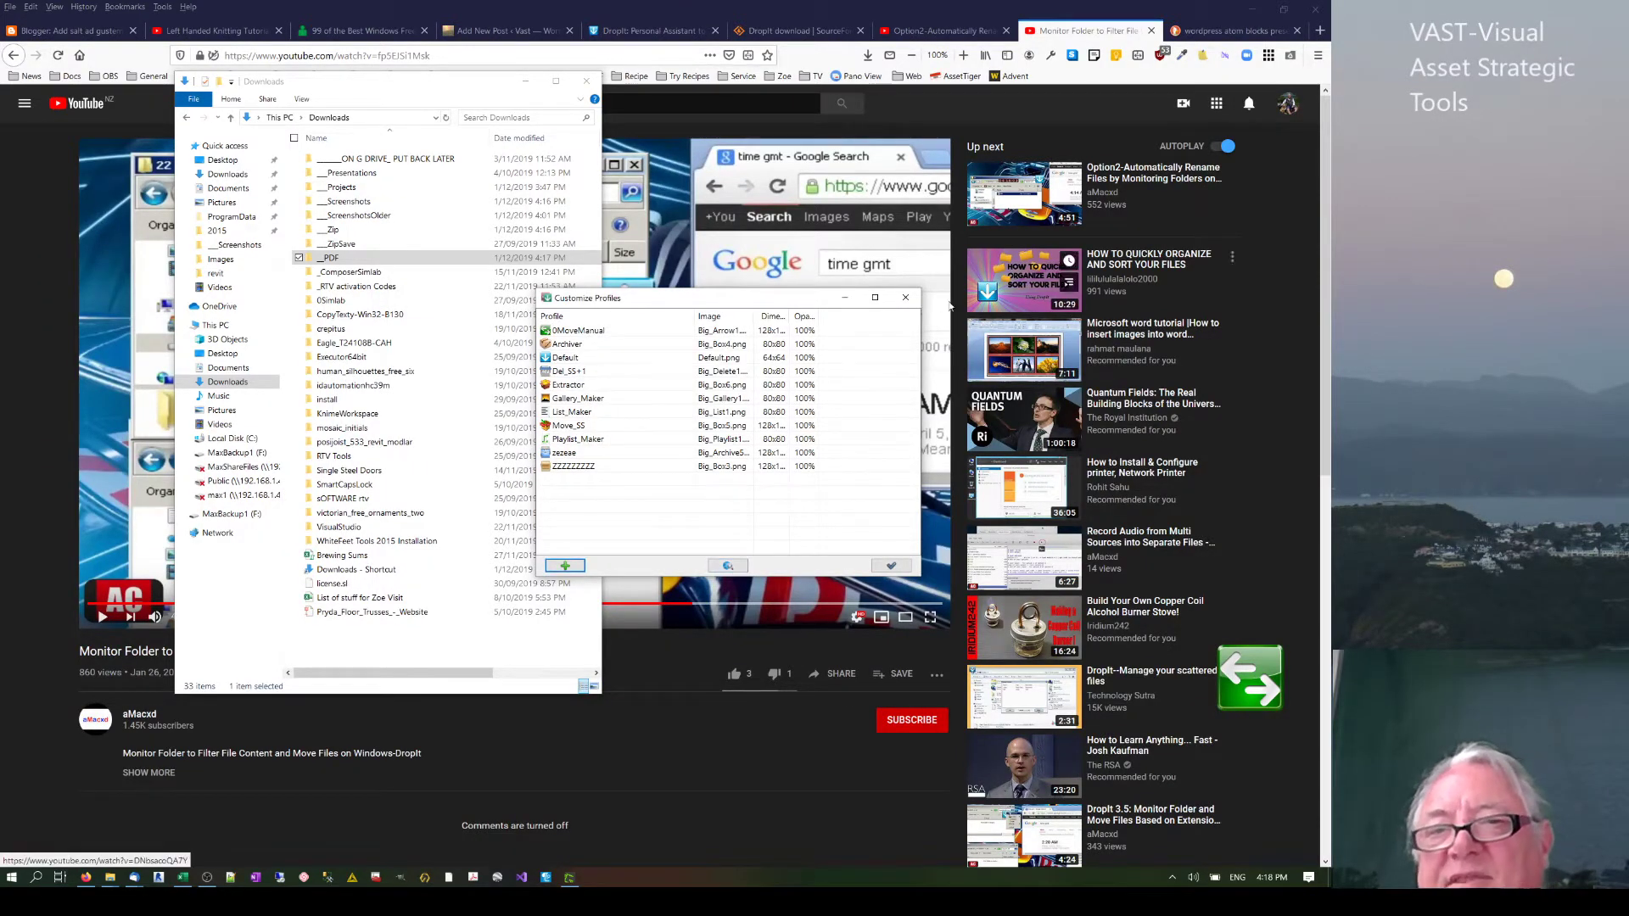
Switch DropIt's active profile to ZZZZZZZZZ and bring up the options for managing its associations.
{"action": "right_click", "coordinate": [1240, 668]}
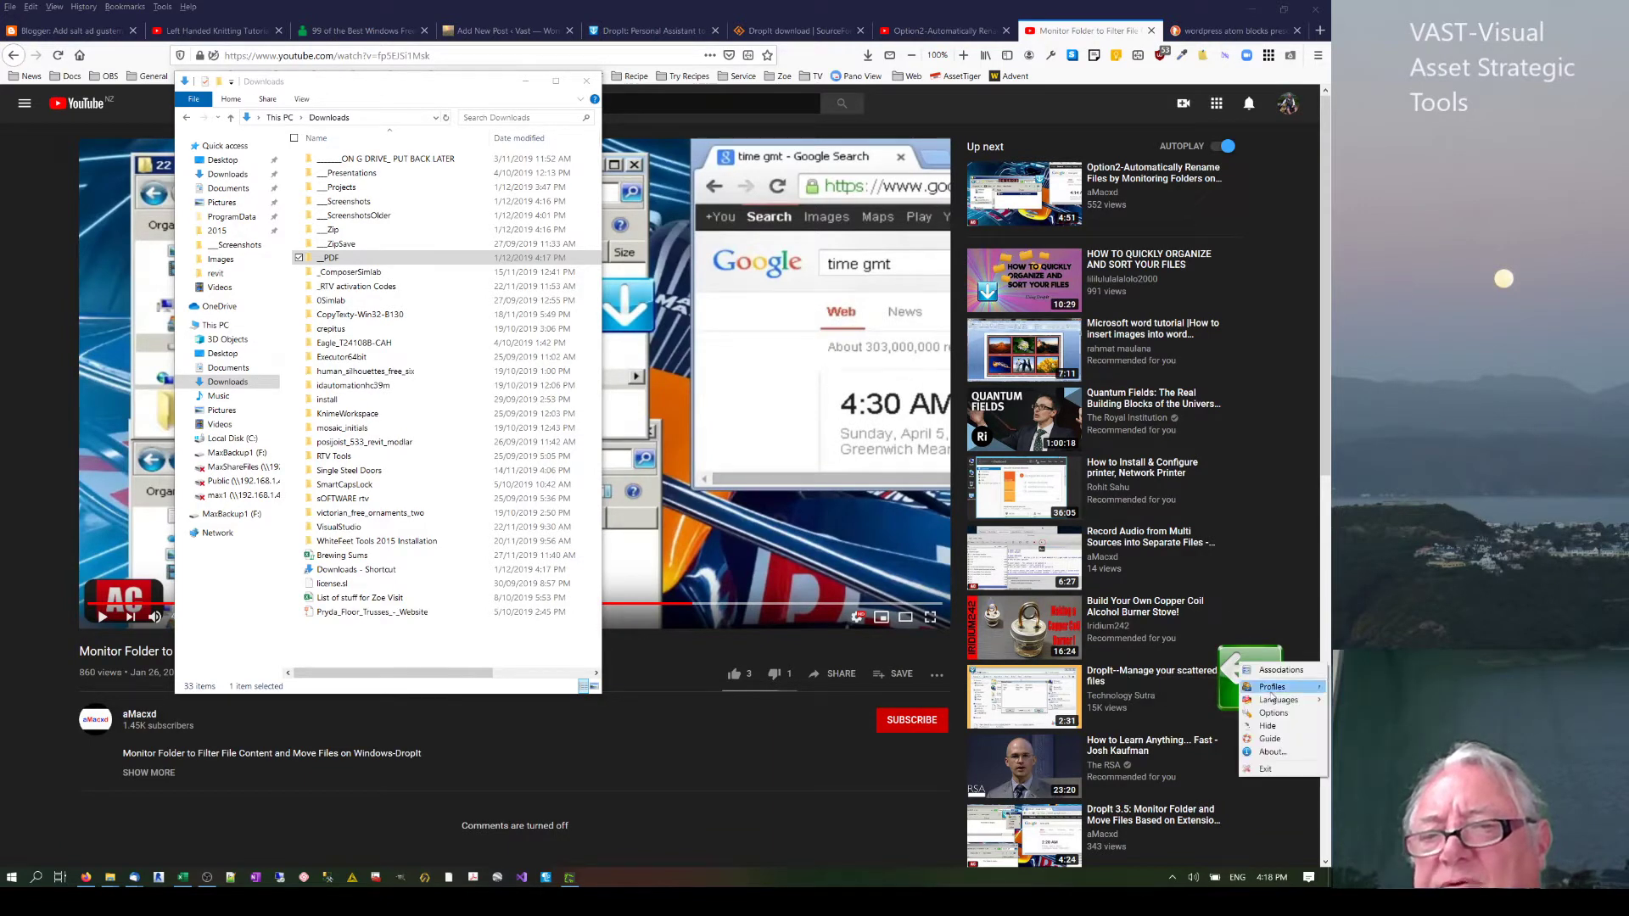
{"action": "mouse_move", "coordinate": [1270, 689]}
{"action": "left_click", "coordinate": [1179, 720]}
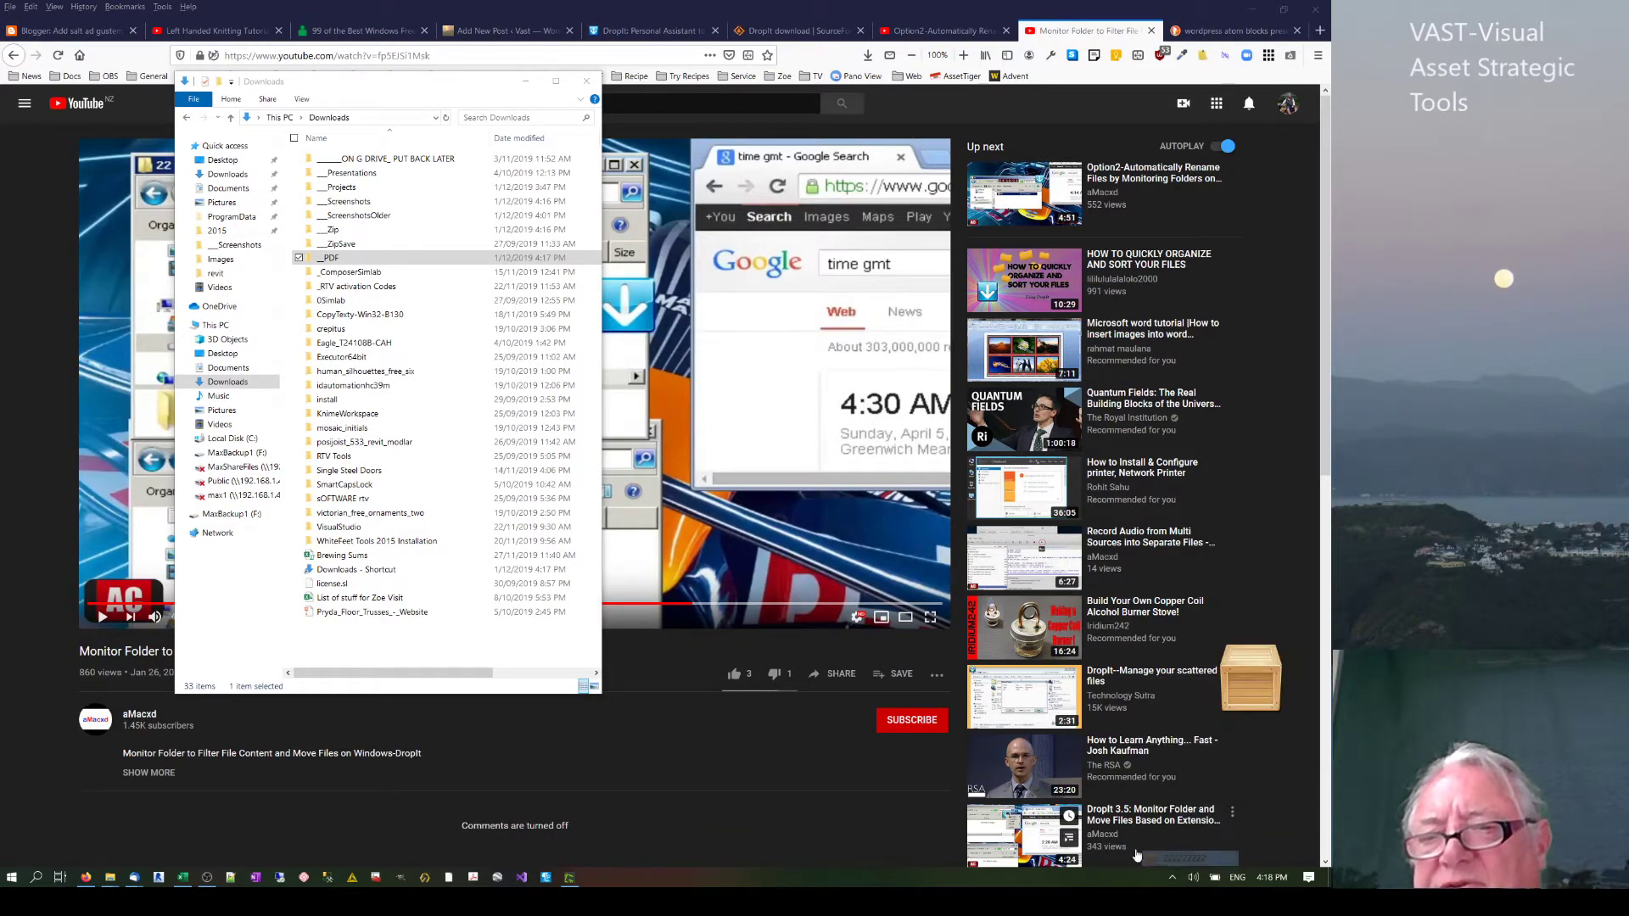
{"action": "right_click", "coordinate": [1253, 673]}
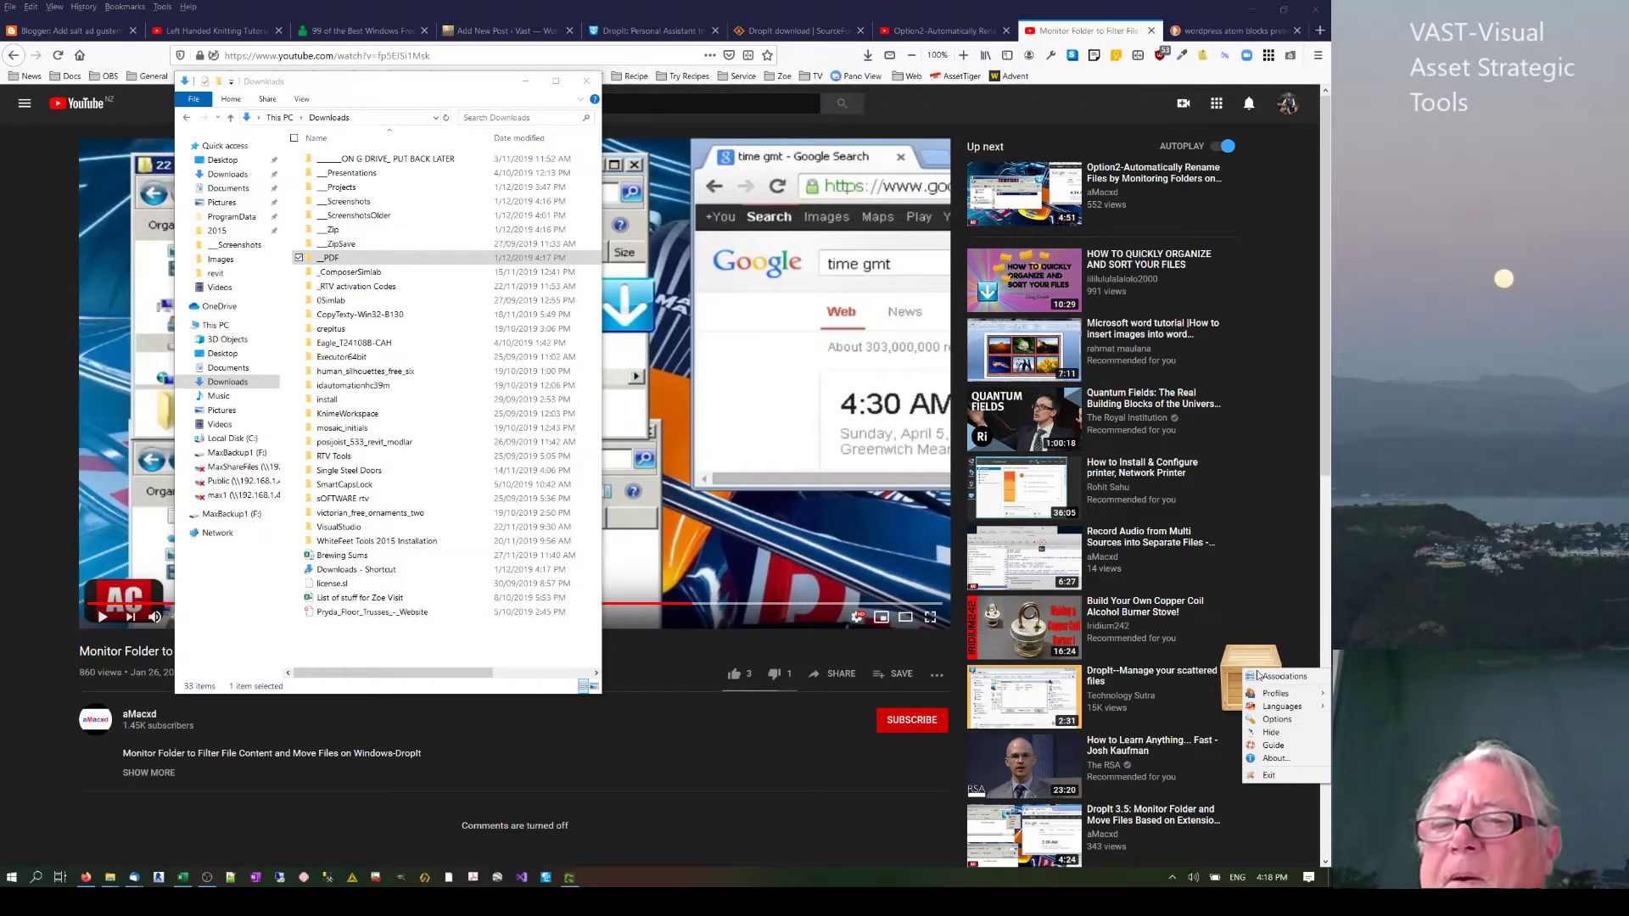
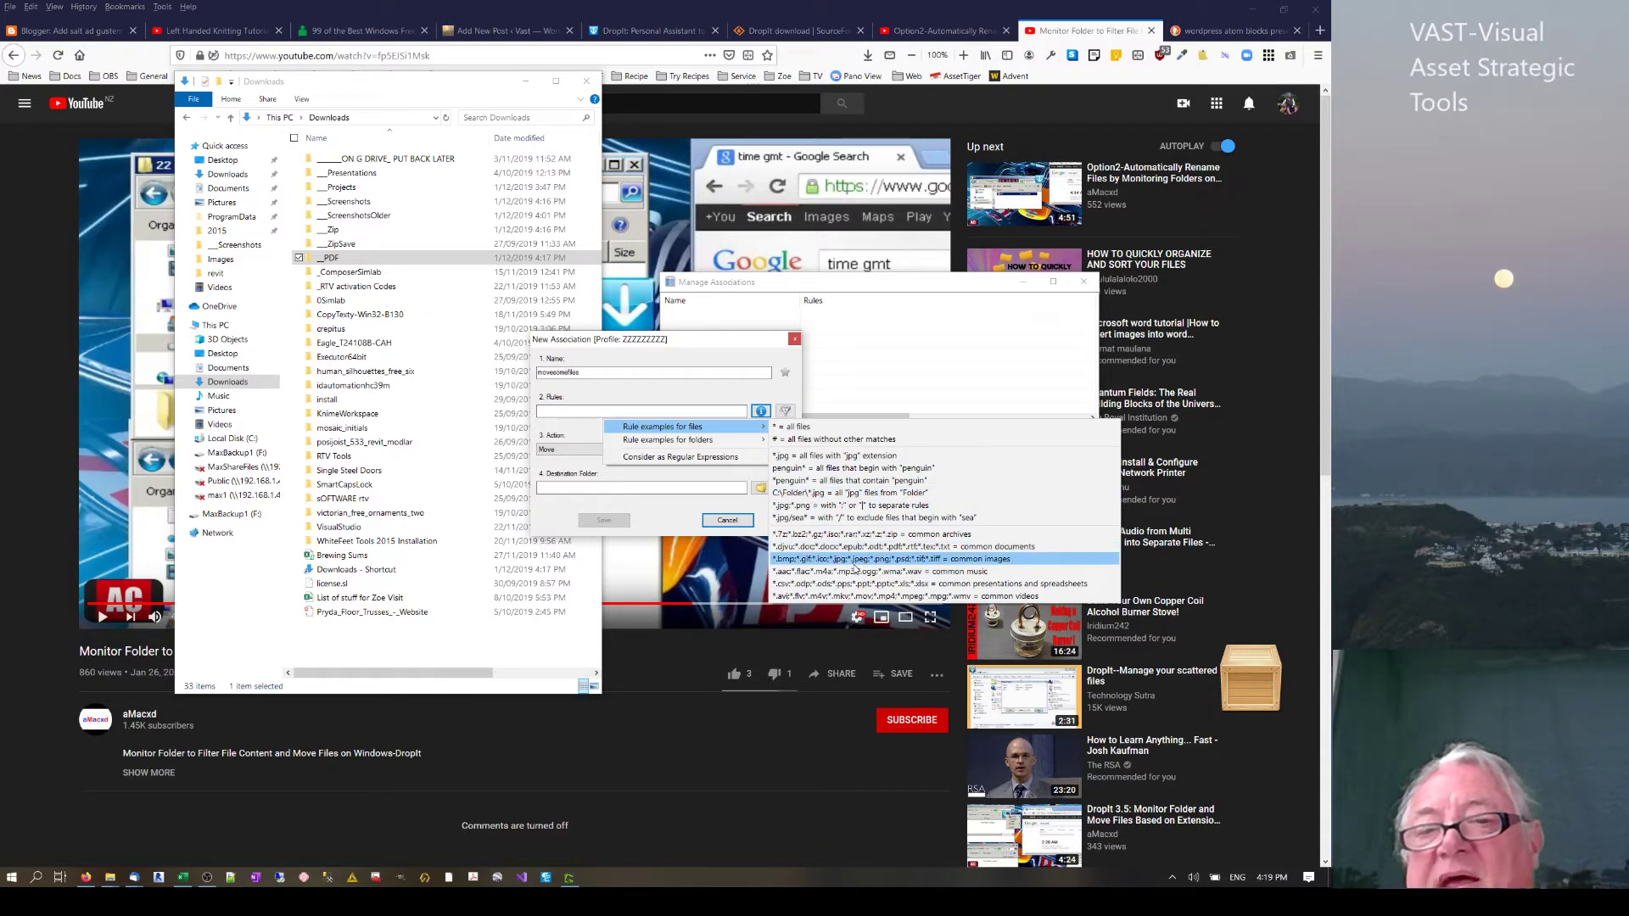
Fill the new association's rules with the common images file example and look over the additional filters without setting any.
{"action": "left_click", "coordinate": [855, 559]}
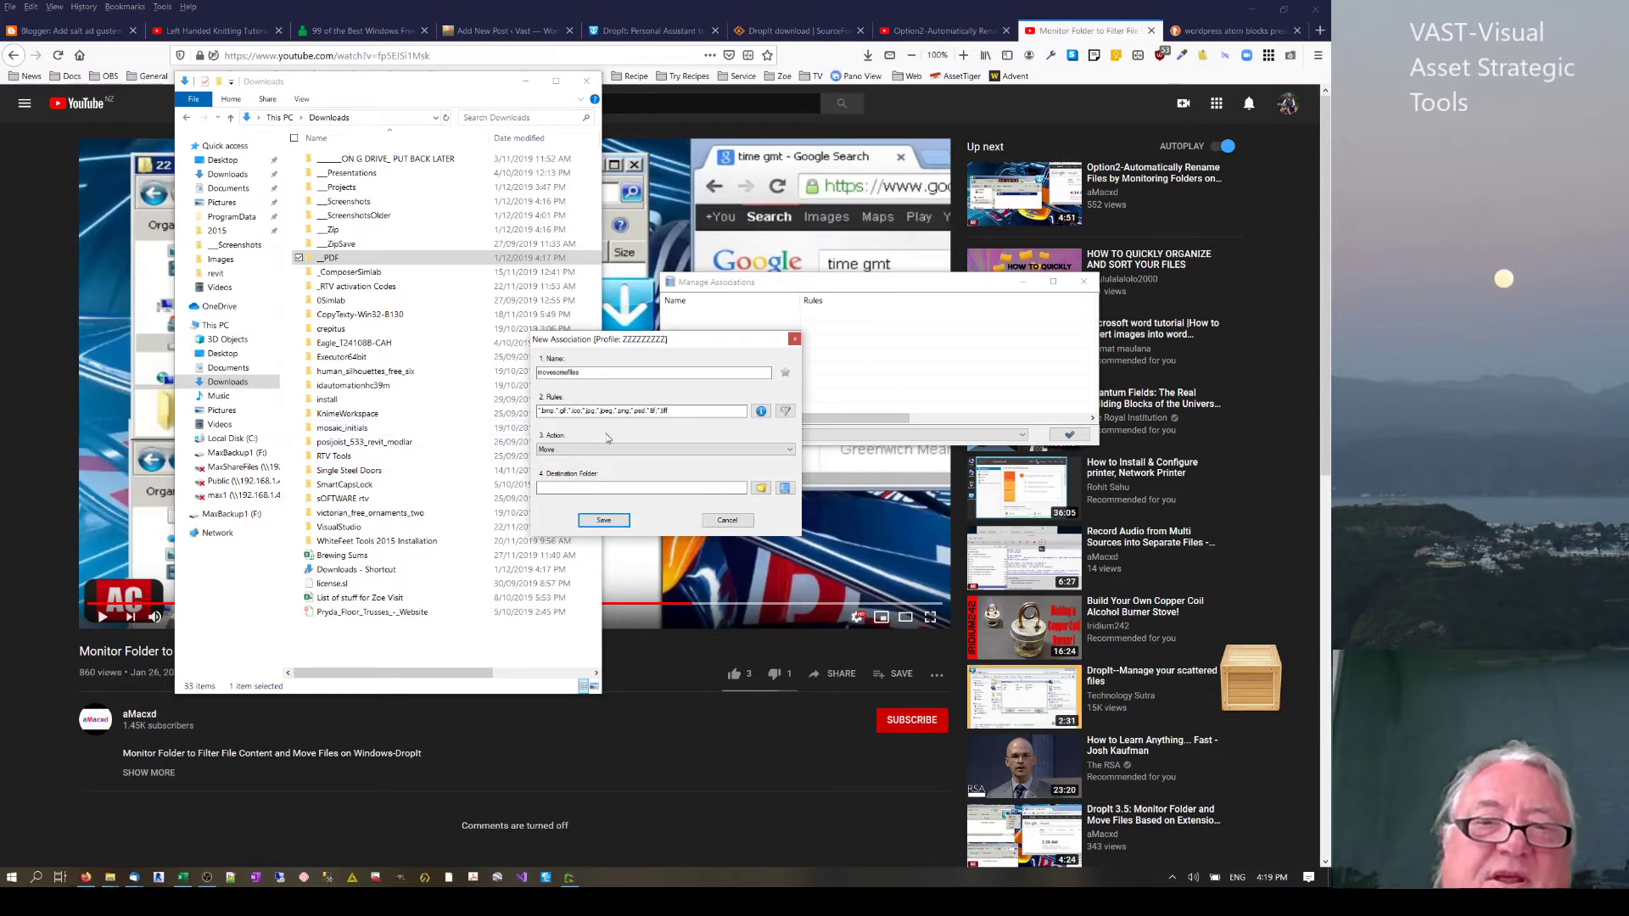
{"action": "left_click", "coordinate": [761, 412]}
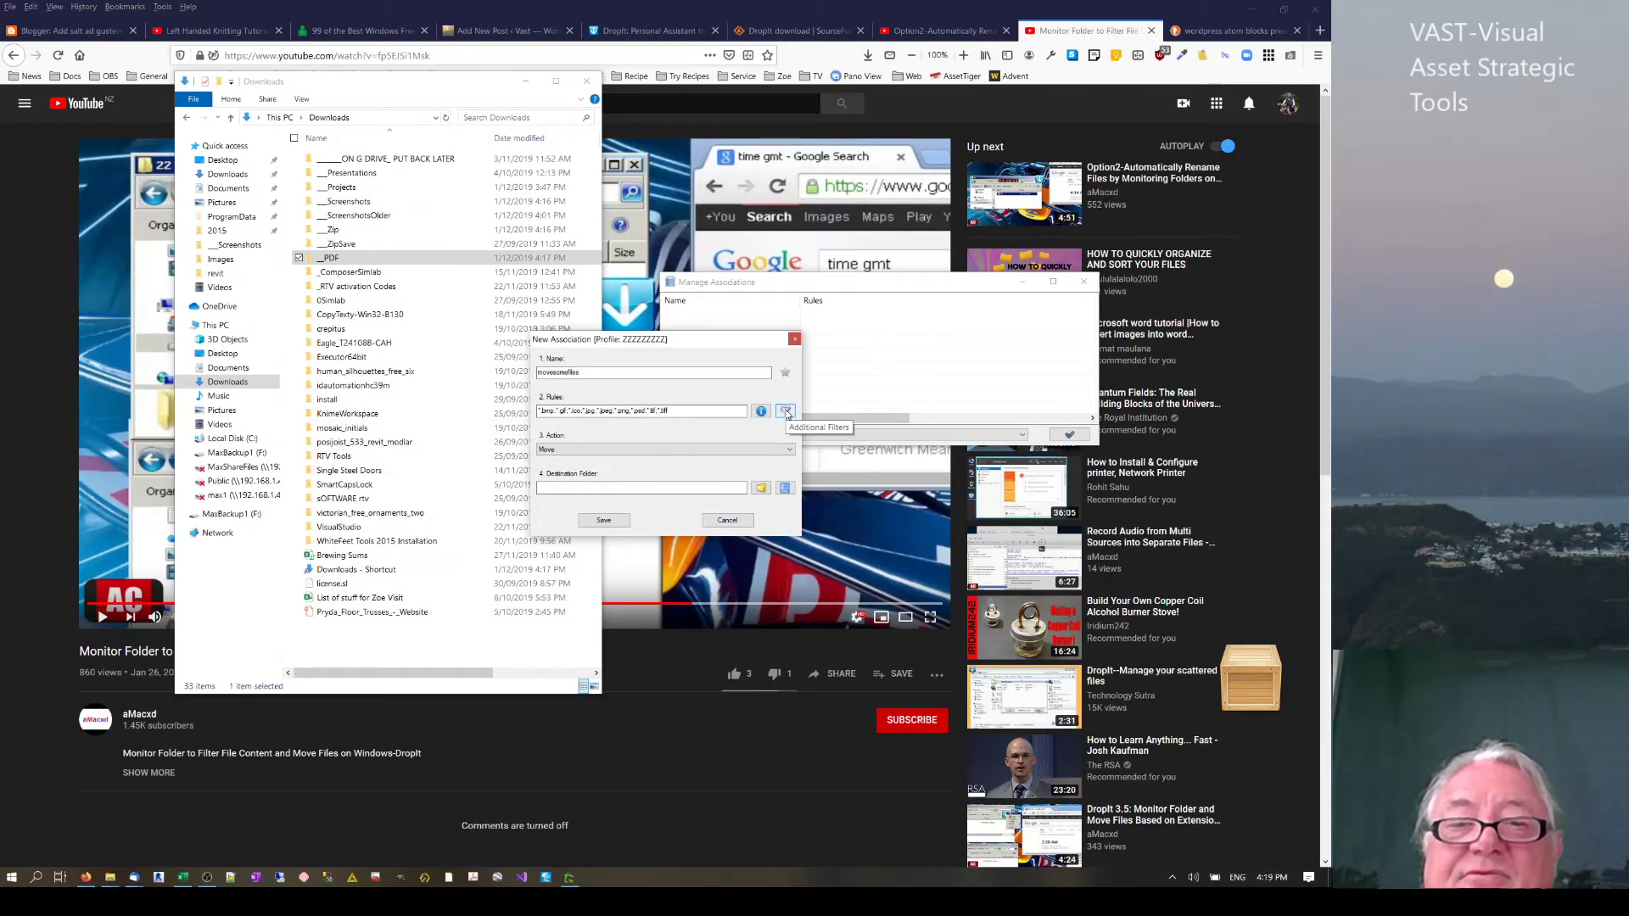
{"action": "left_click", "coordinate": [786, 411]}
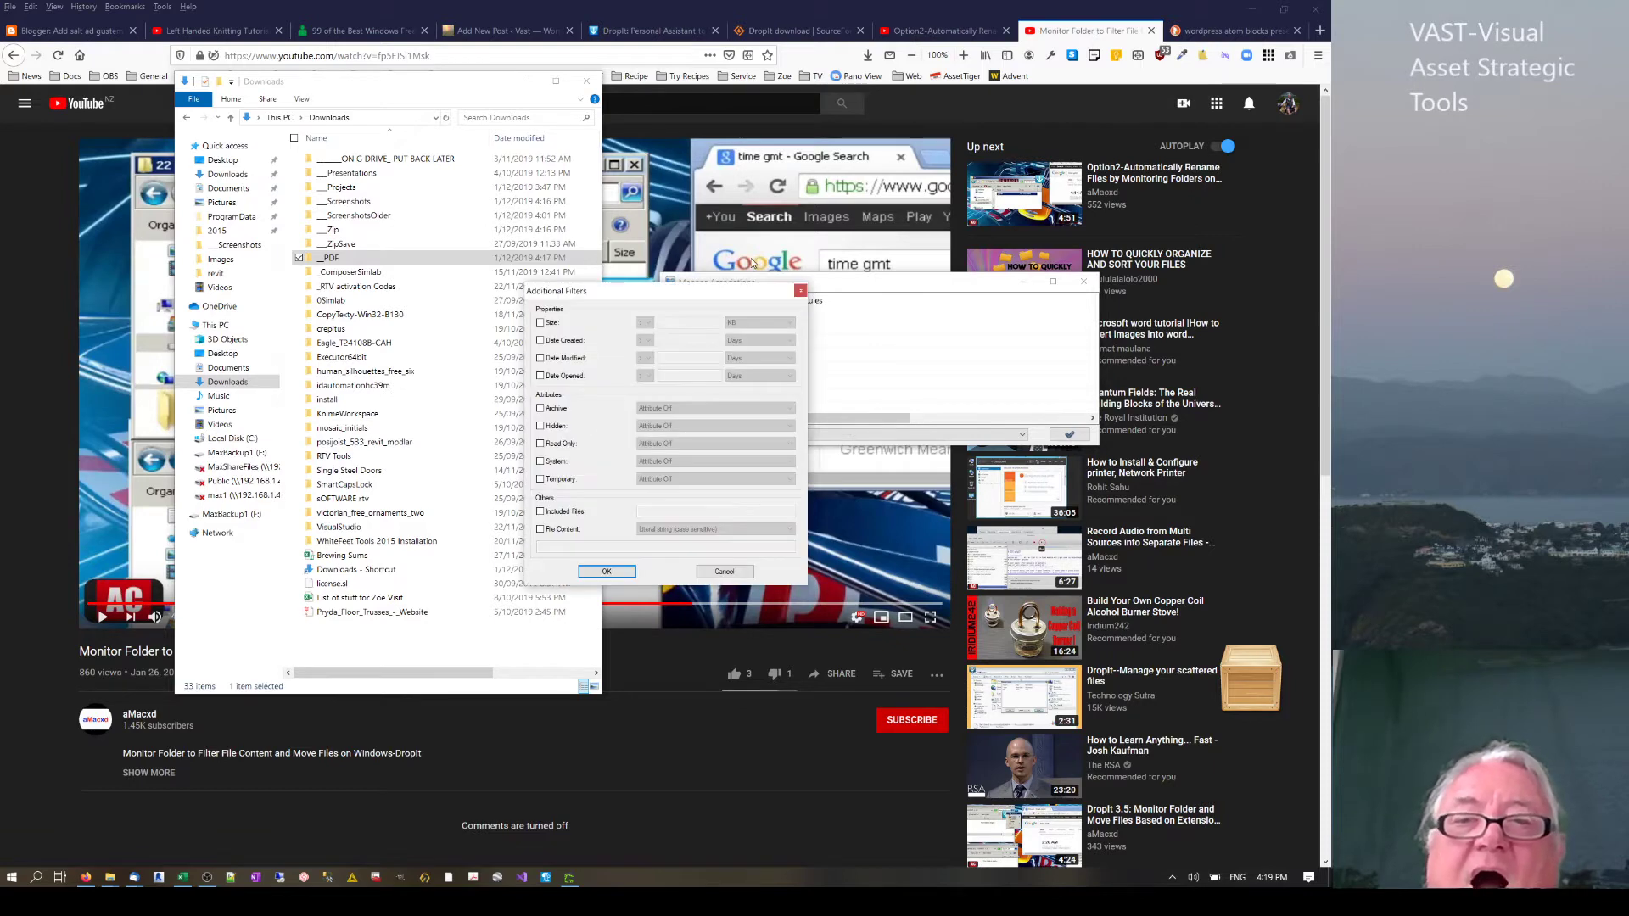
{"action": "left_click", "coordinate": [800, 291]}
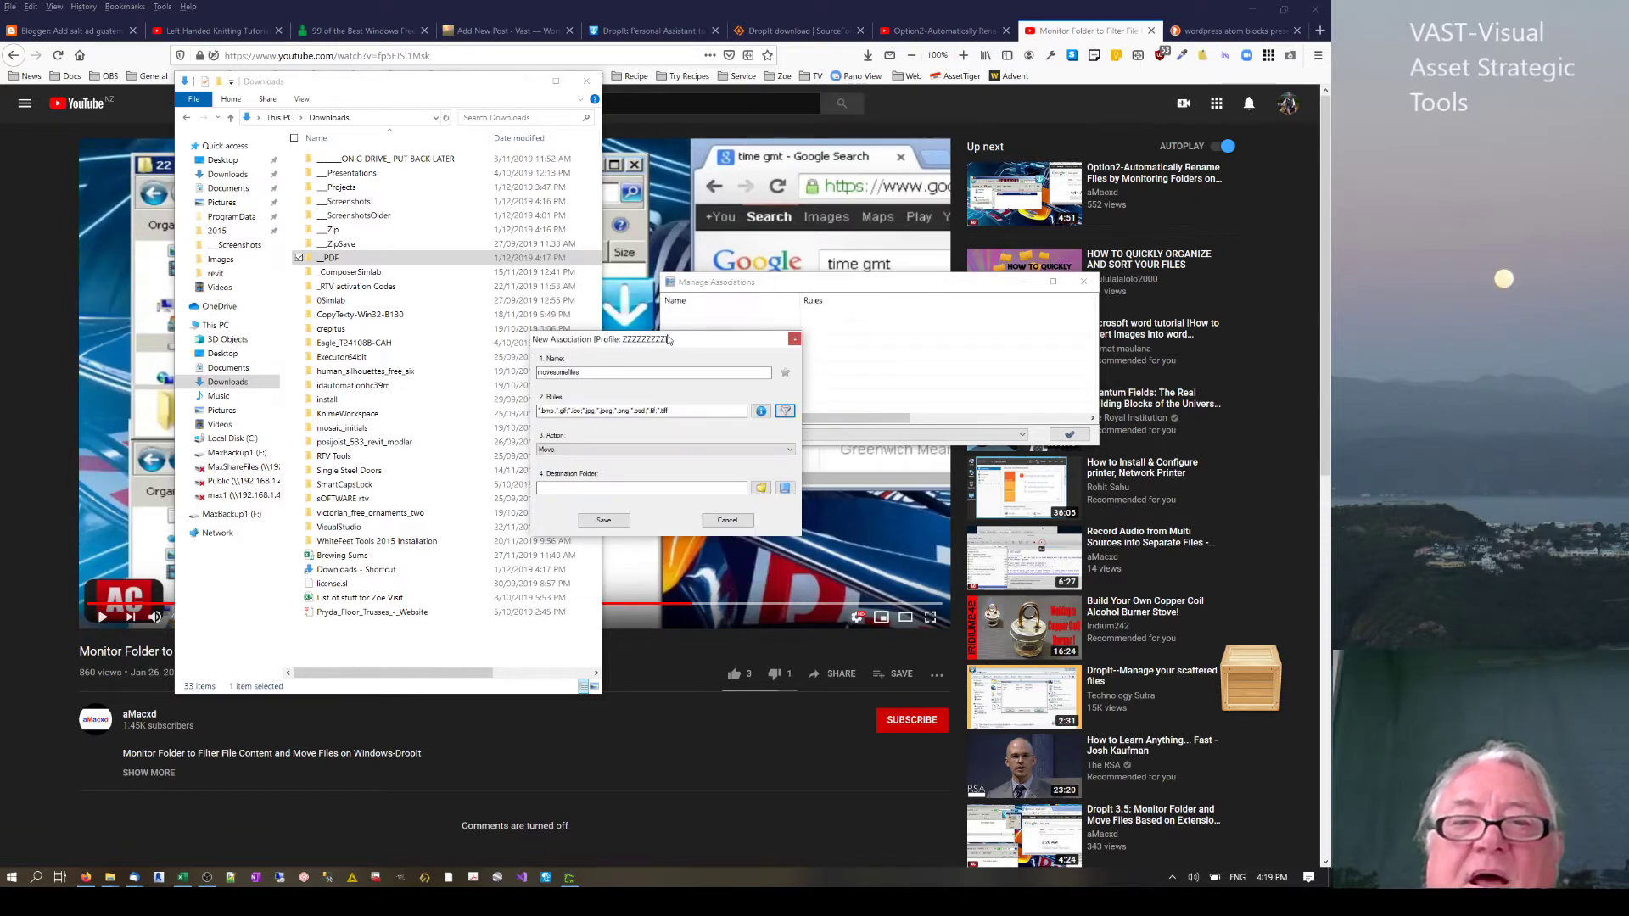
{"action": "left_click", "coordinate": [540, 412]}
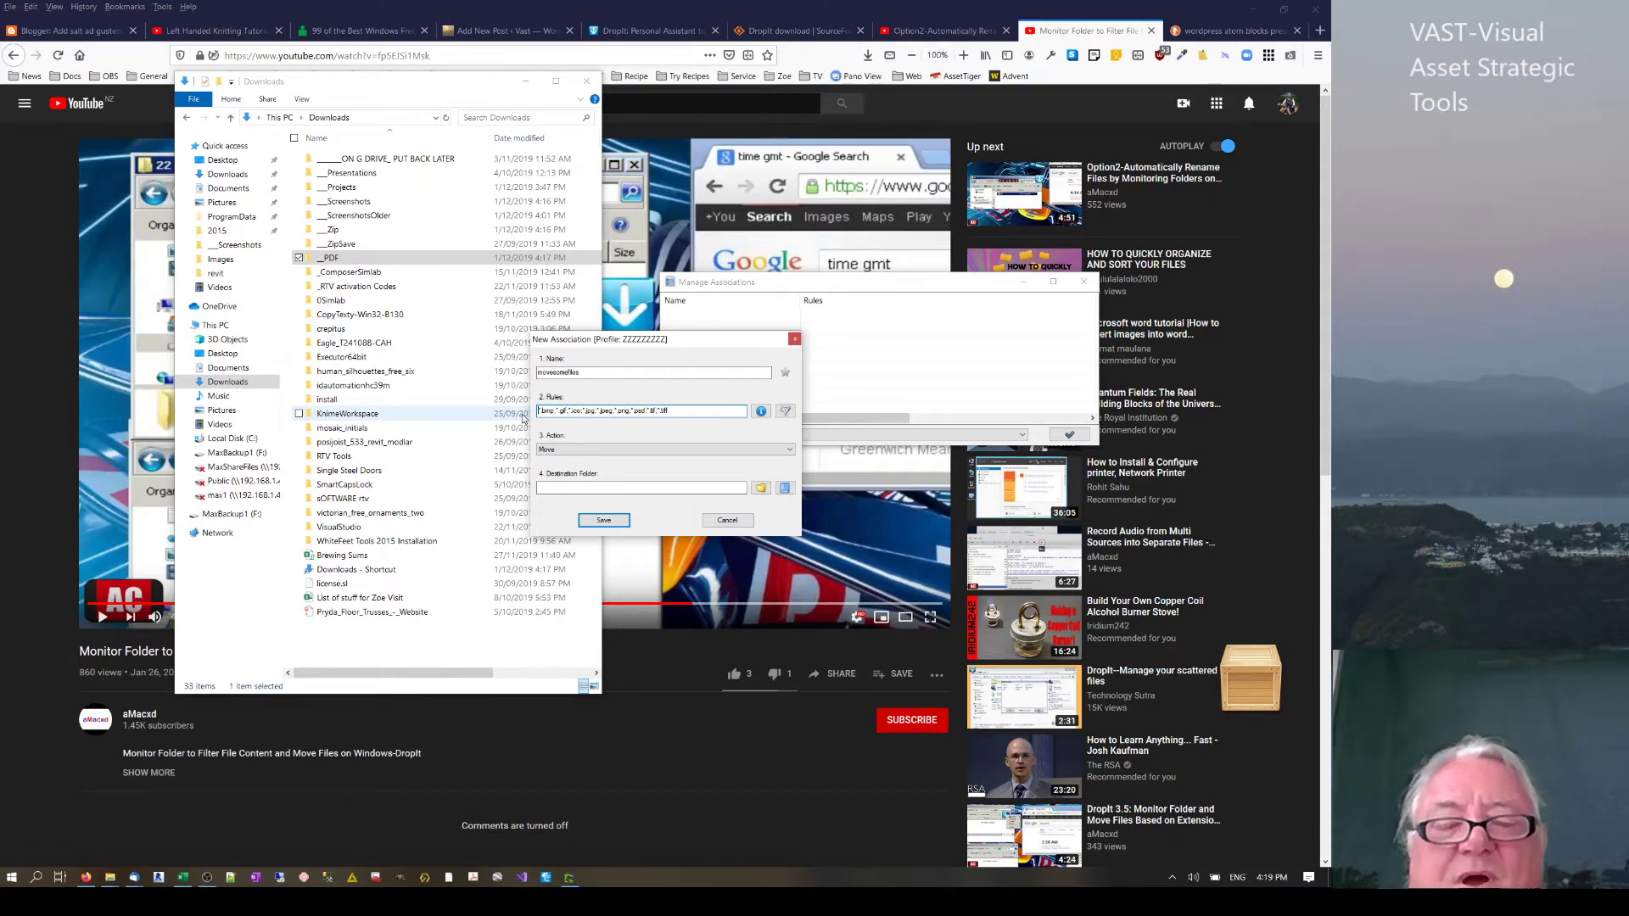
Set the association's action to Ignore and save it.
{"action": "left_click", "coordinate": [635, 450]}
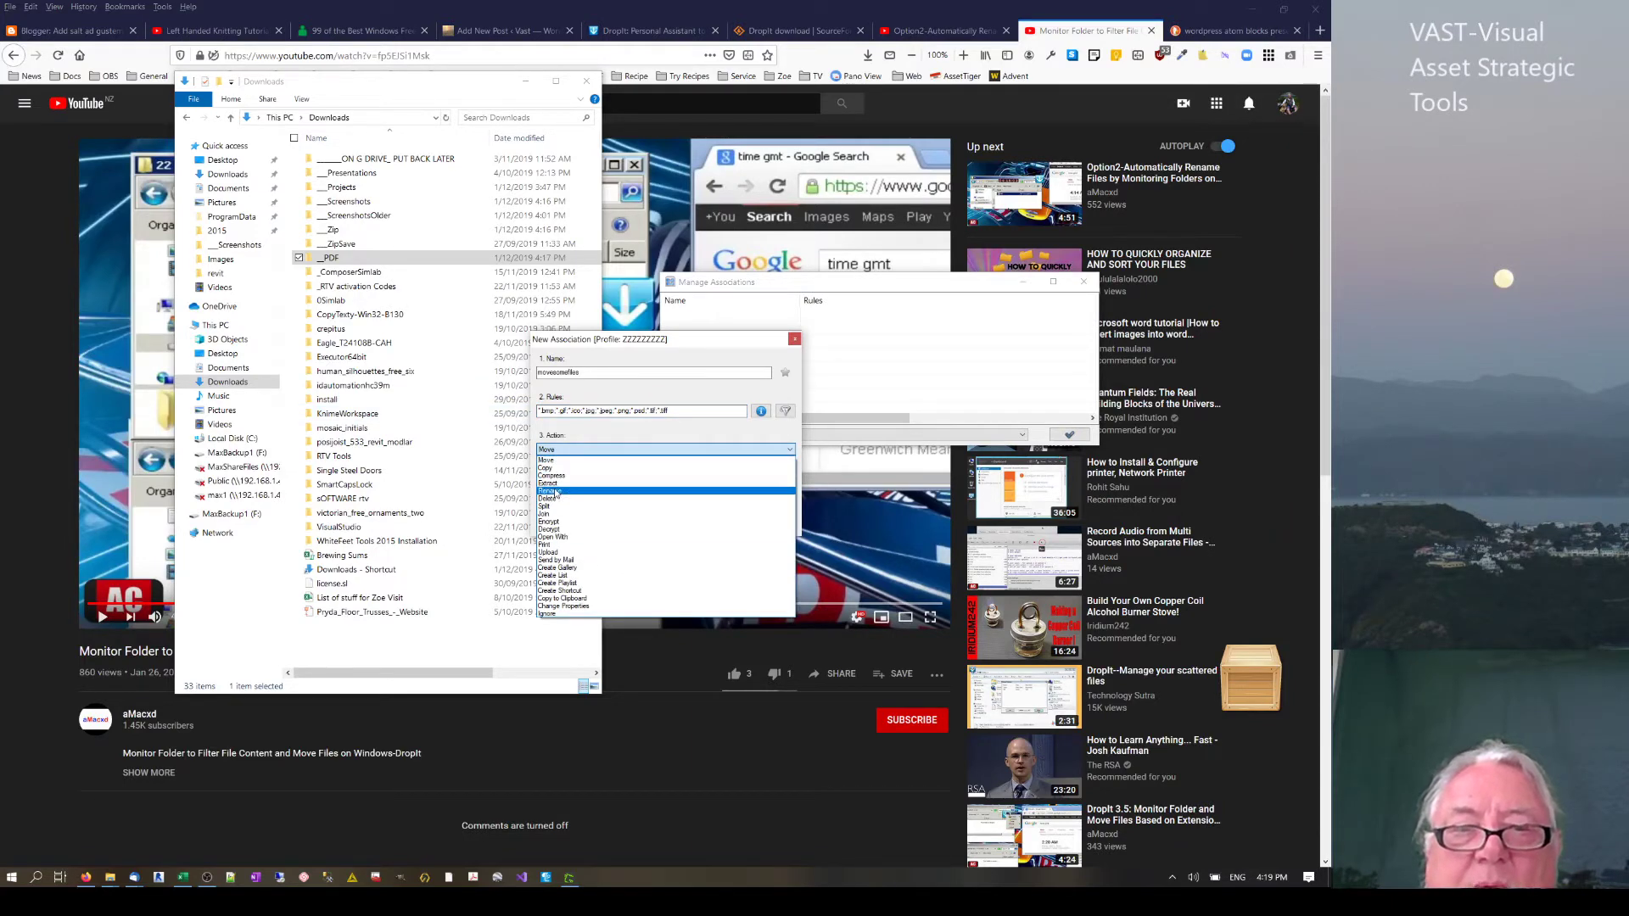
{"action": "left_click", "coordinate": [575, 614]}
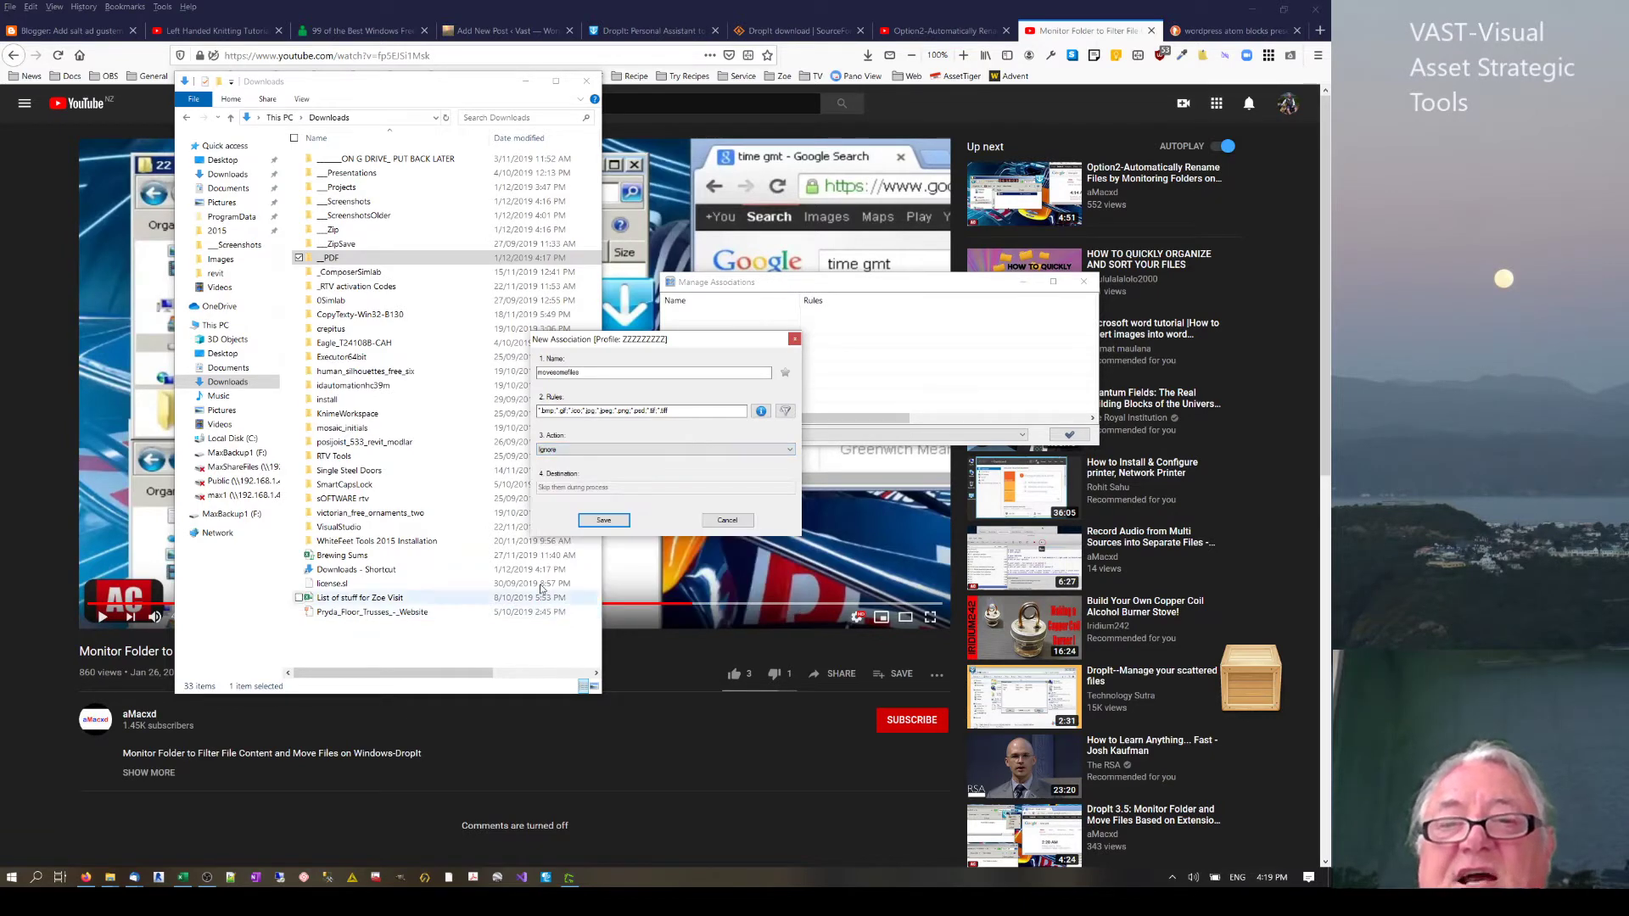
{"action": "left_click", "coordinate": [603, 520]}
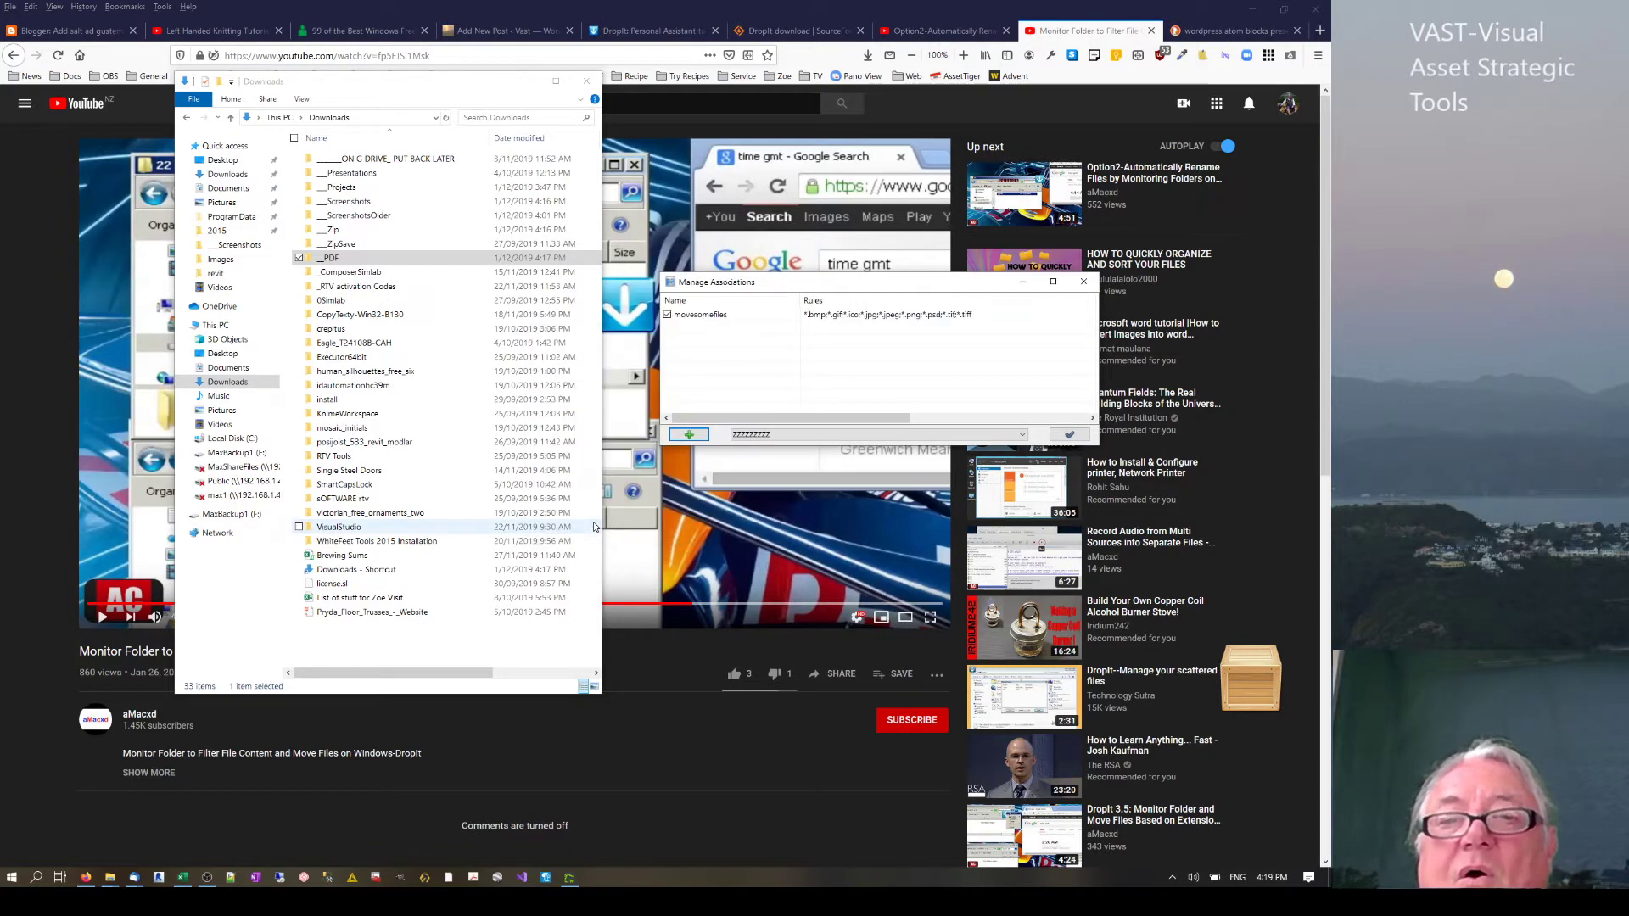
Rename the movesomefiles association as ignoresomefiles and save the change.
{"action": "left_click", "coordinate": [706, 316]}
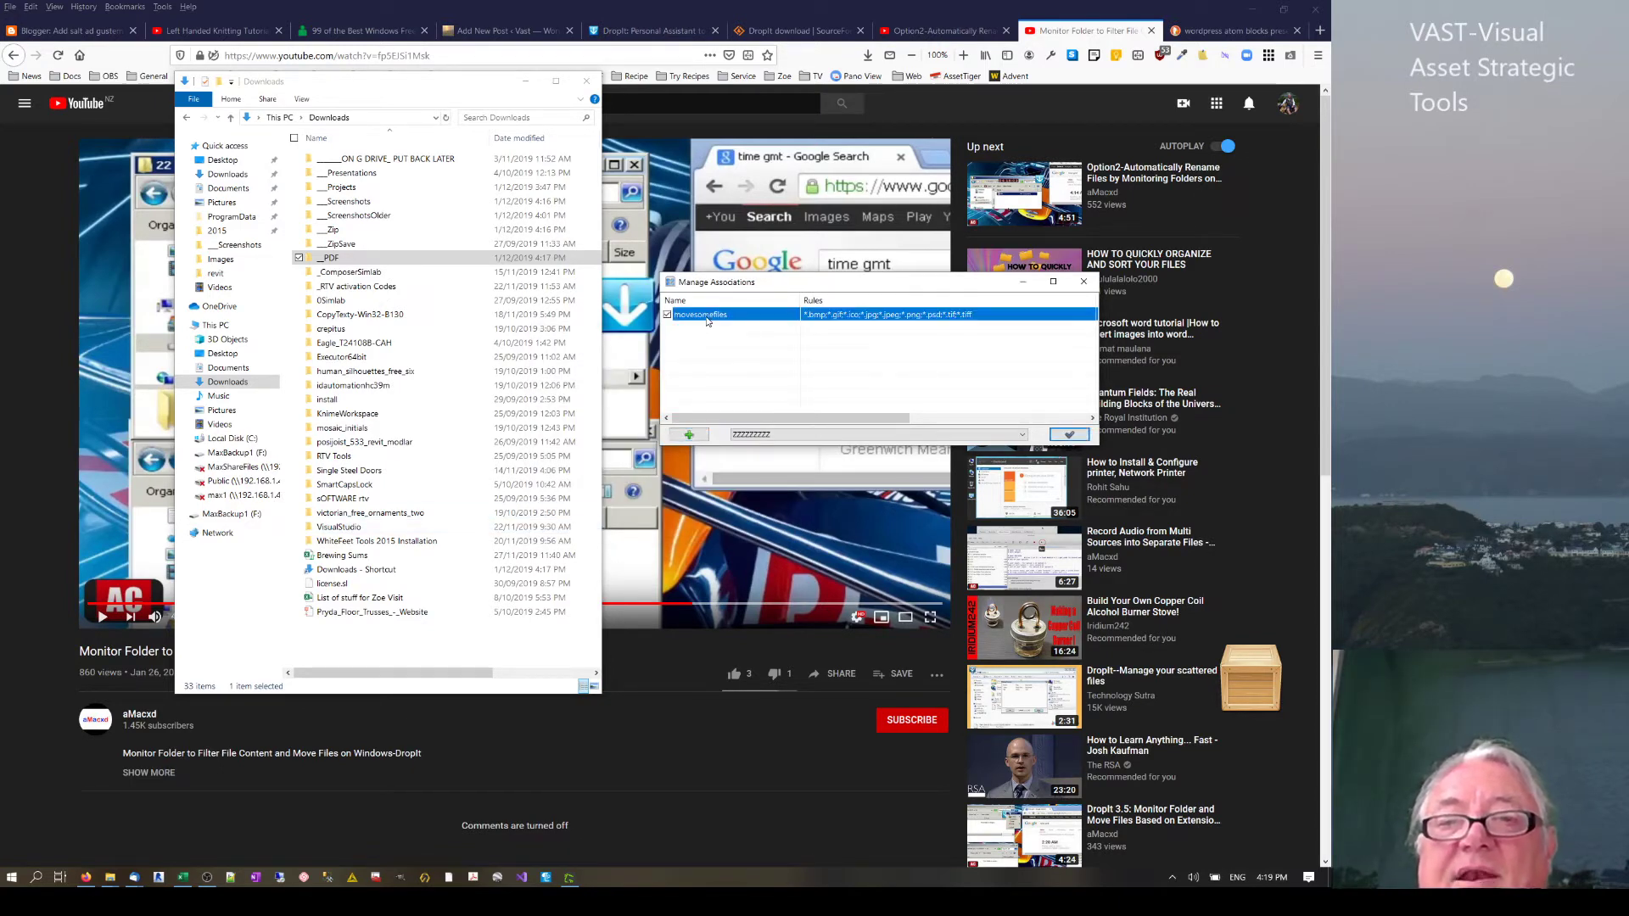
{"action": "double_click", "coordinate": [706, 316]}
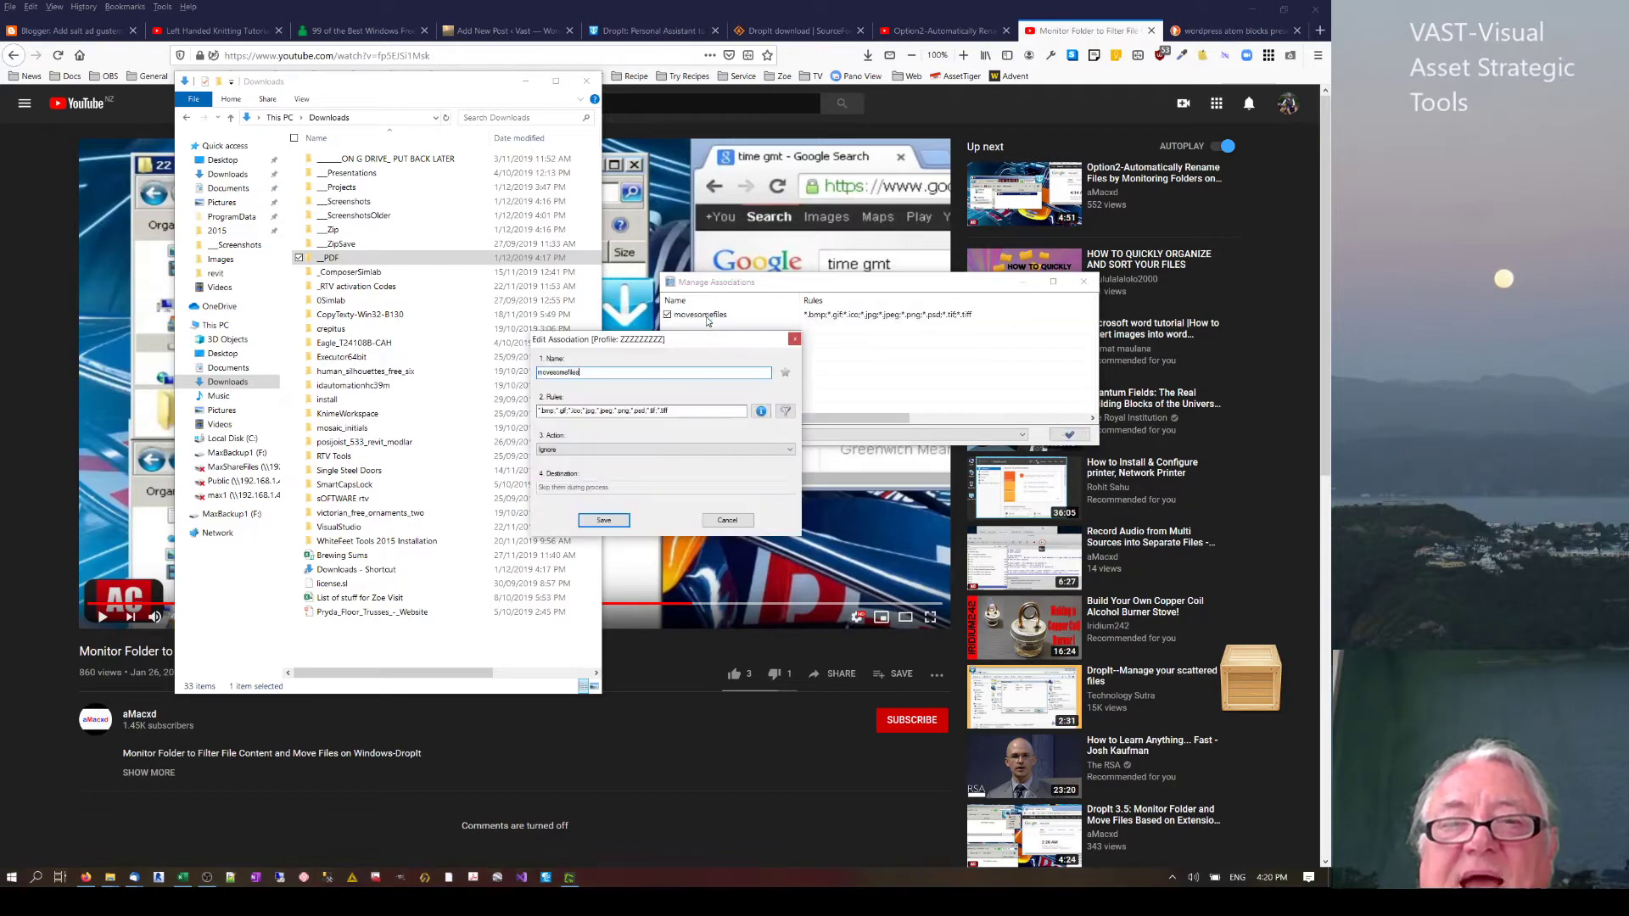
{"action": "left_click_drag", "start_coordinate": [557, 373], "coordinate": [538, 374]}
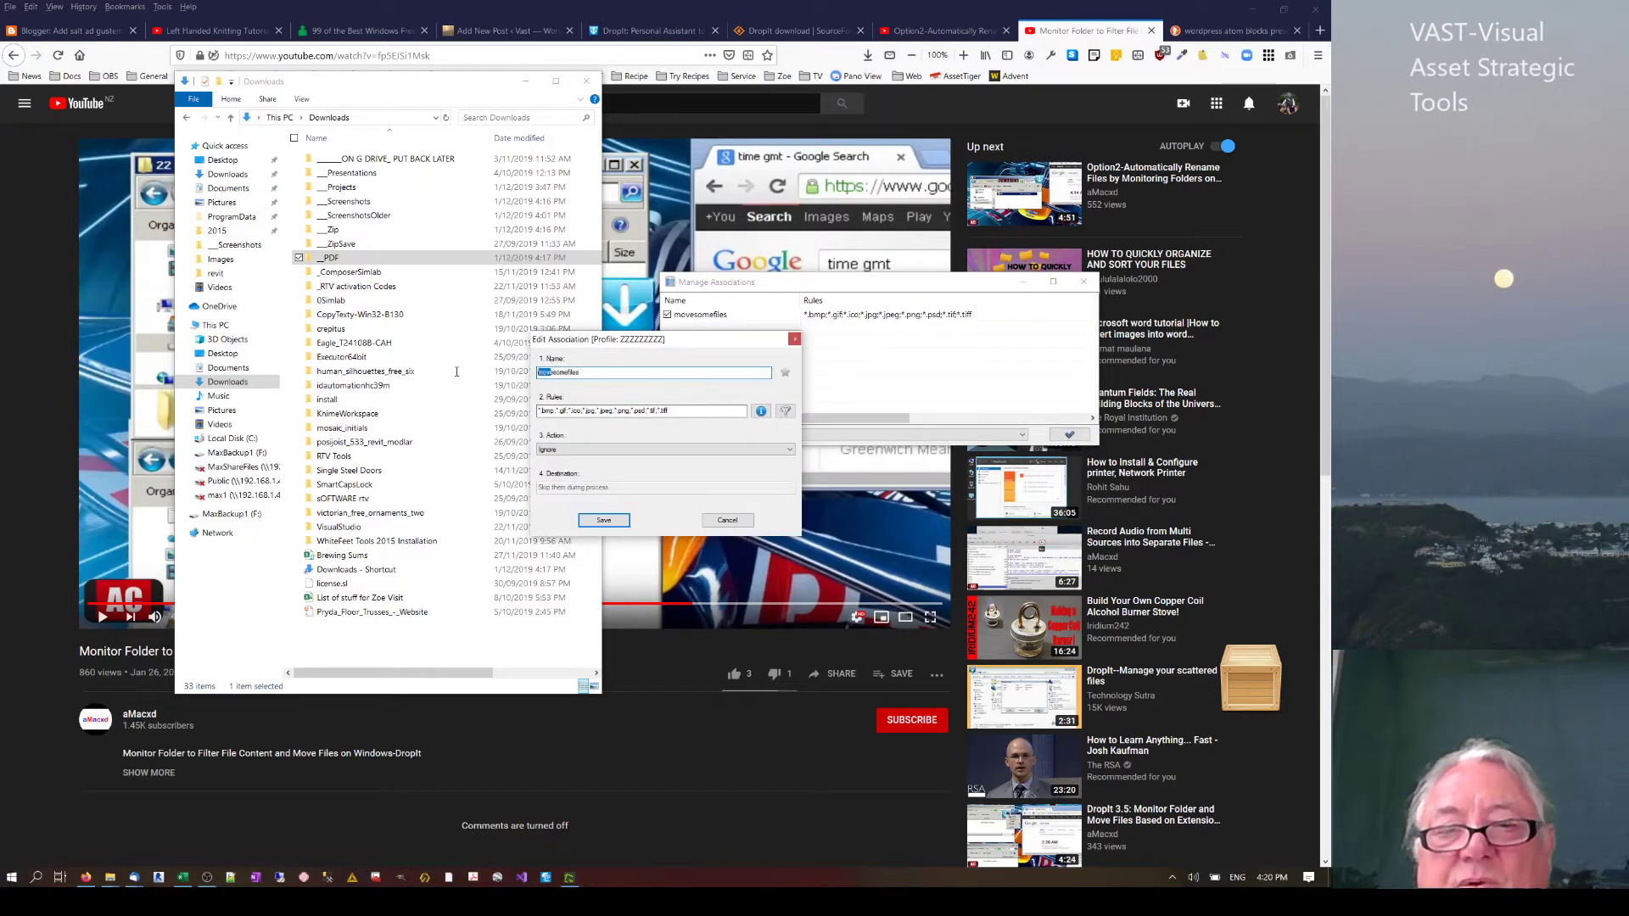
{"action": "type", "text": "ignore"}
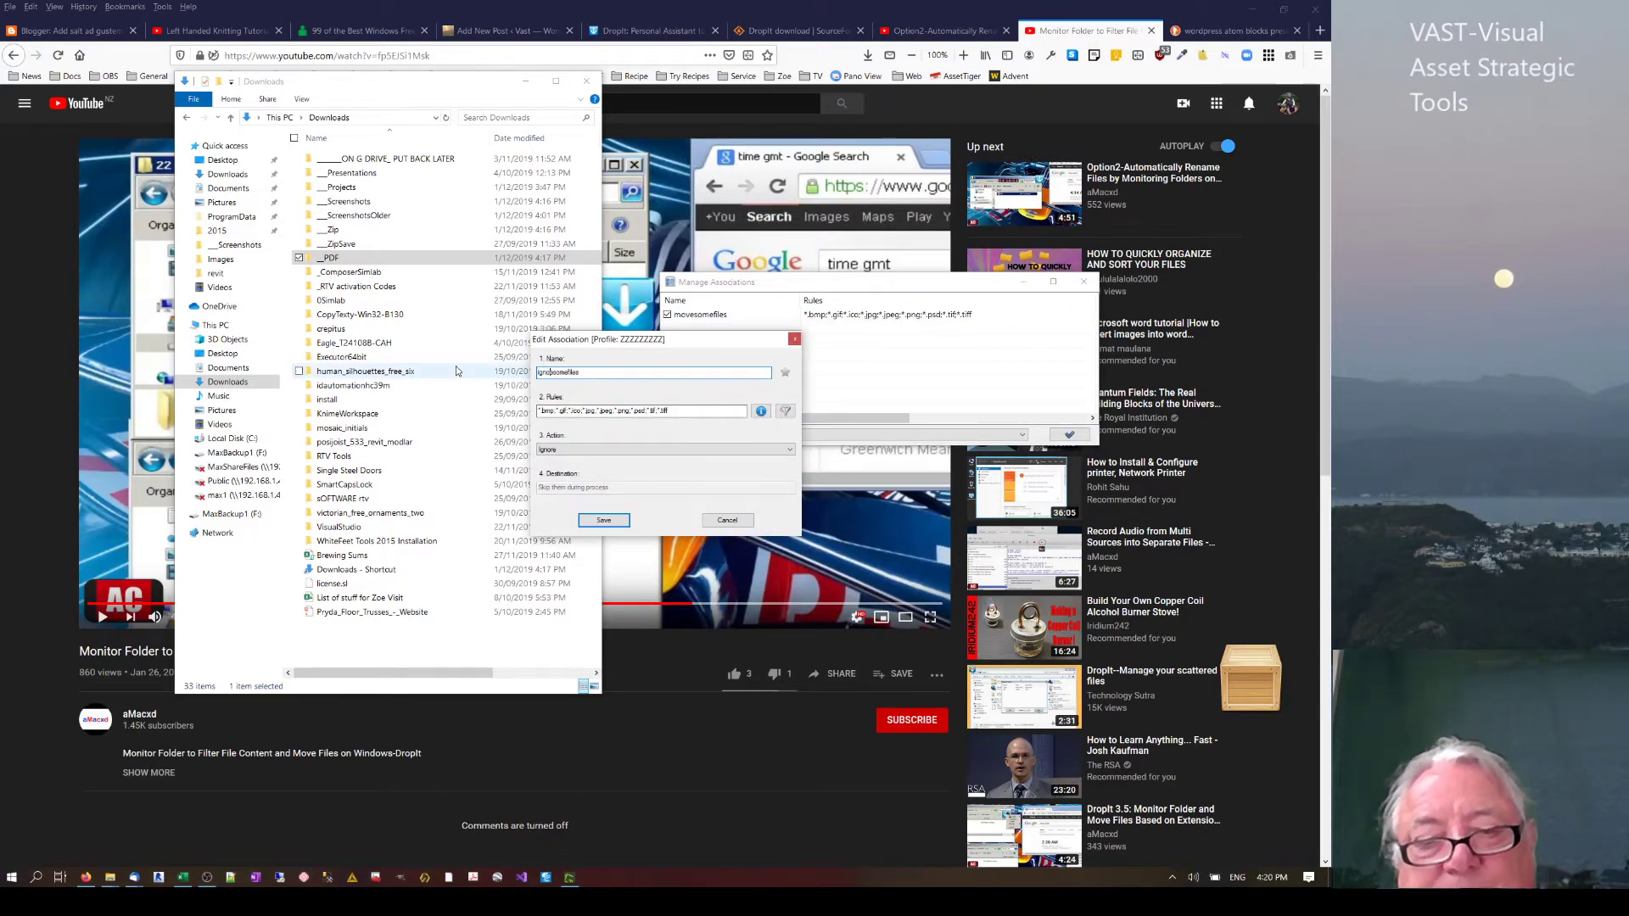
{"action": "left_click", "coordinate": [604, 521]}
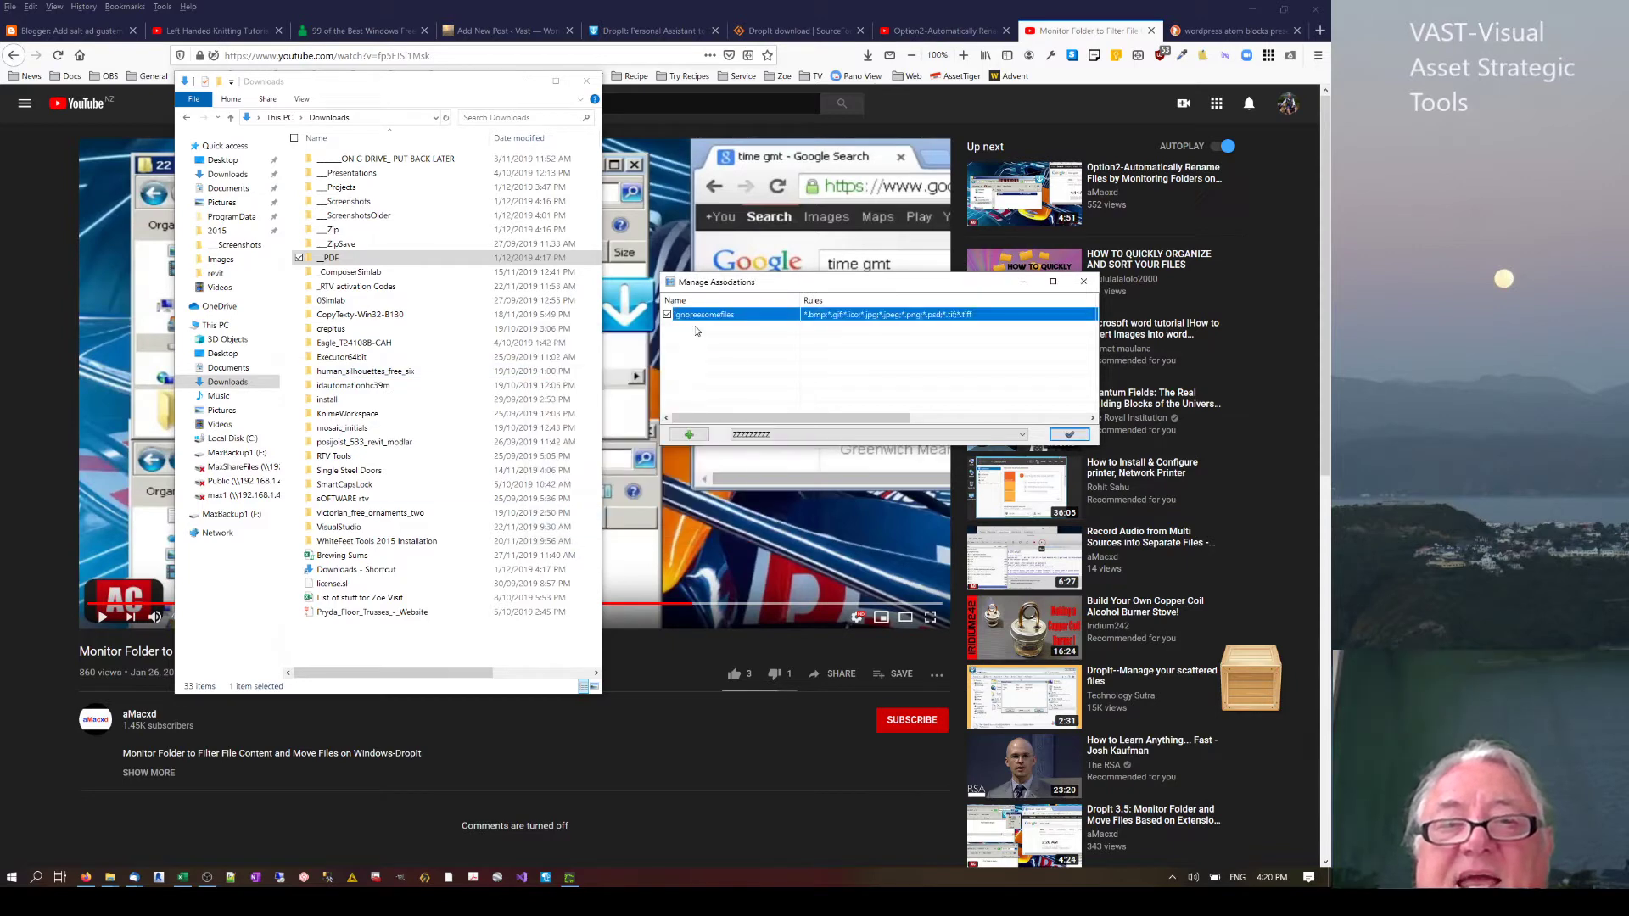
Start a new association in the ZZZZZZZZZ profile named "move files" with the rule *.* covering all files.
{"action": "right_click", "coordinate": [696, 331]}
{"action": "left_click", "coordinate": [717, 343]}
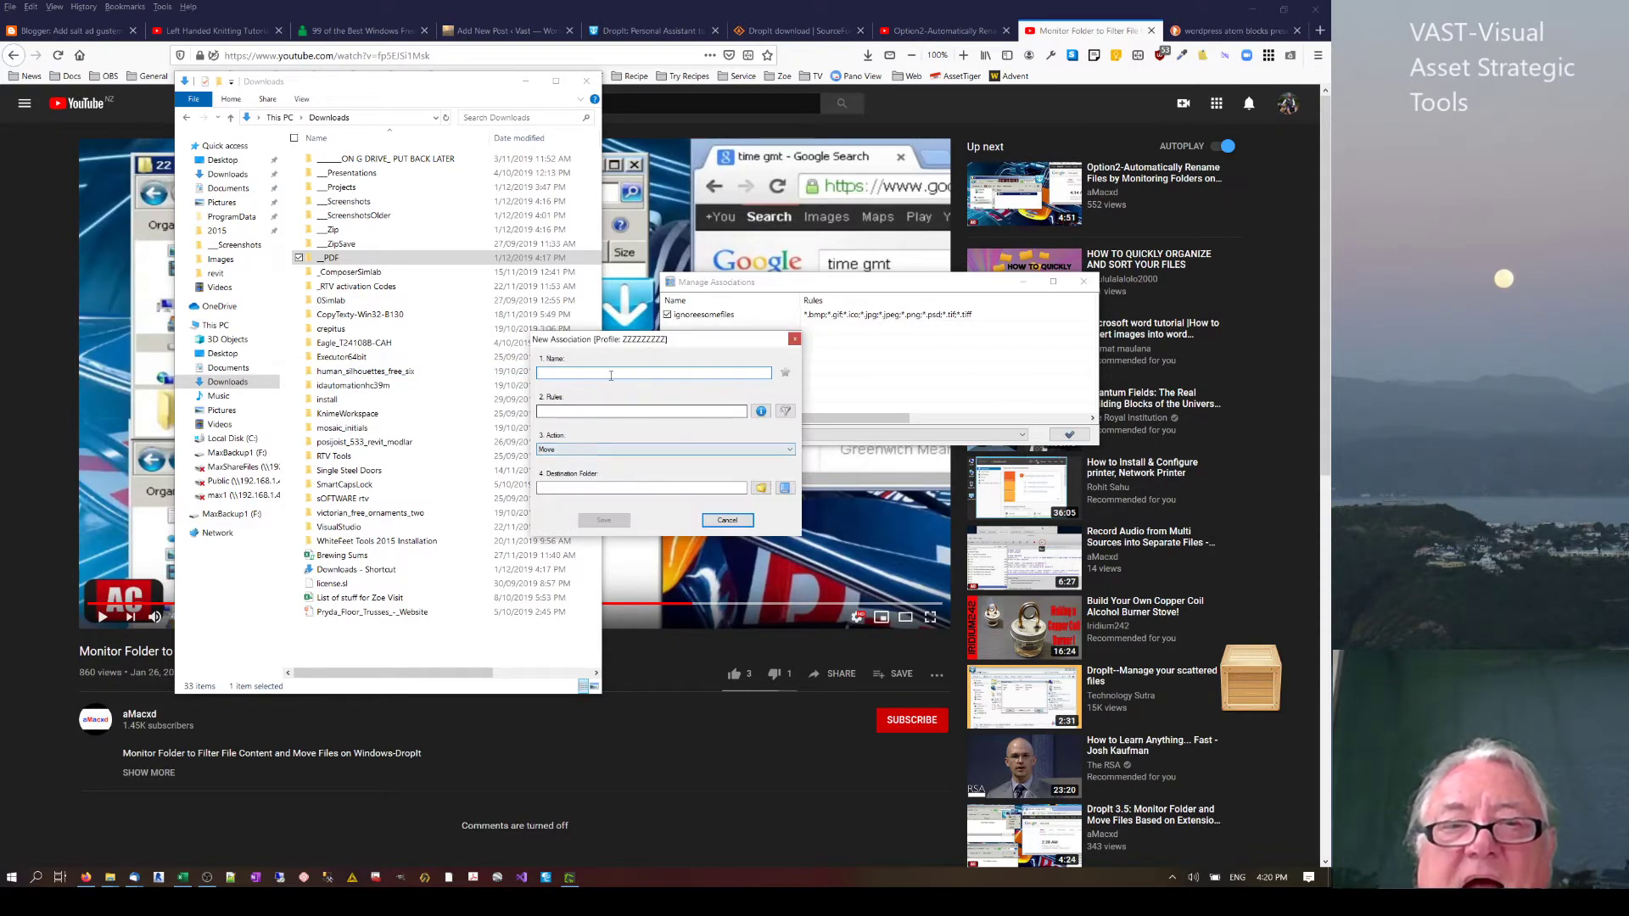
{"action": "type", "text": "mov"}
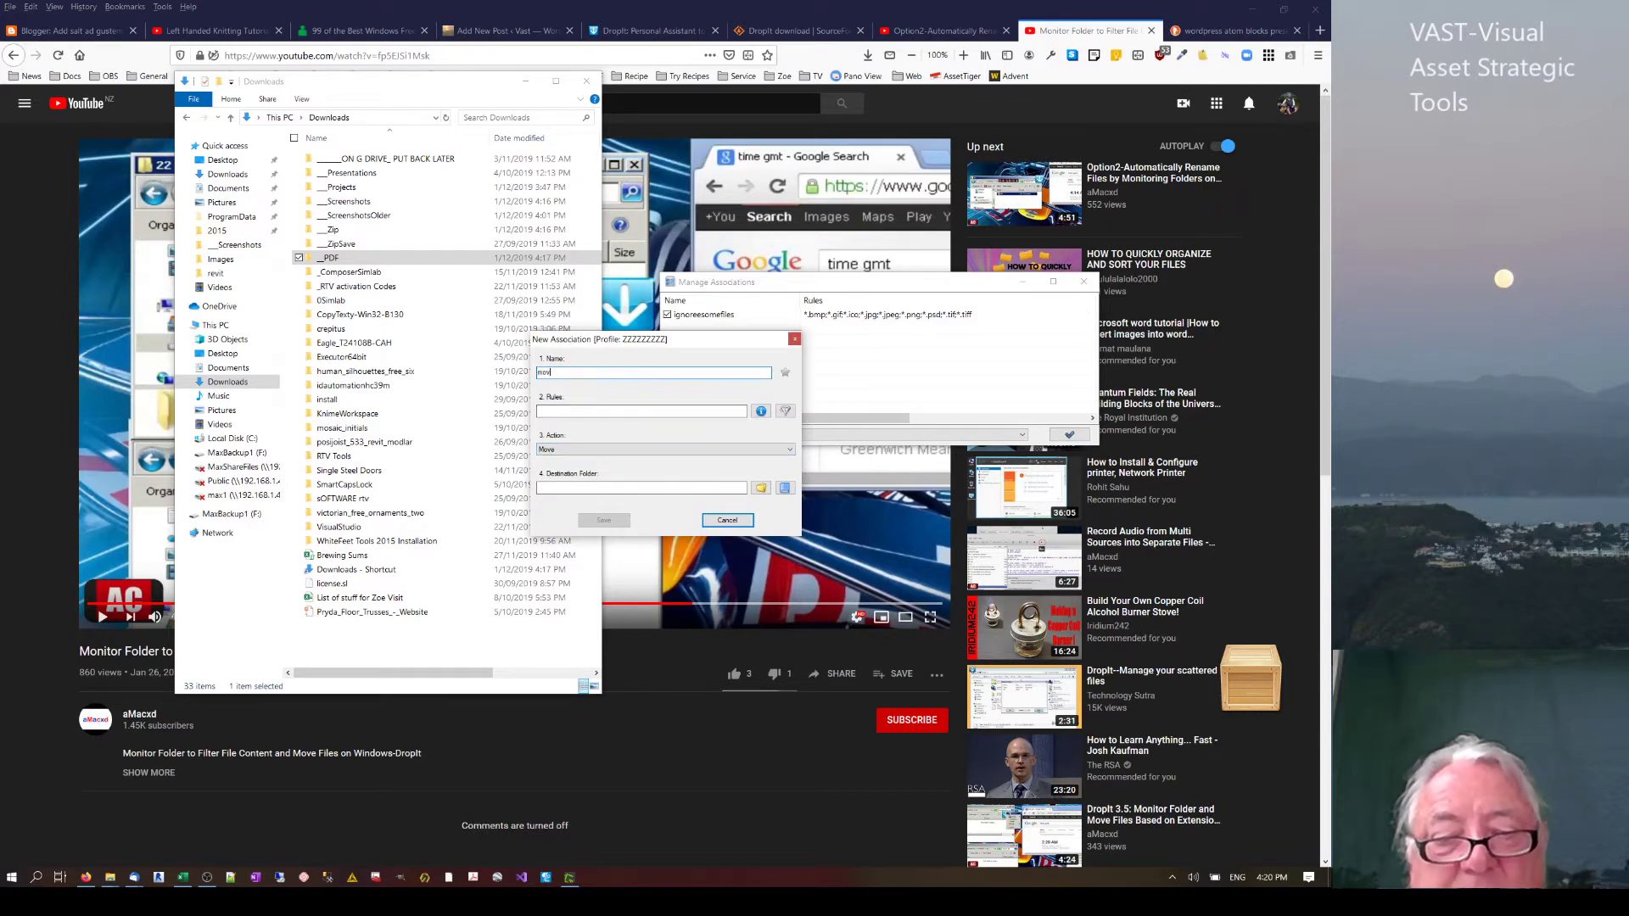
{"action": "type", "text": "e files"}
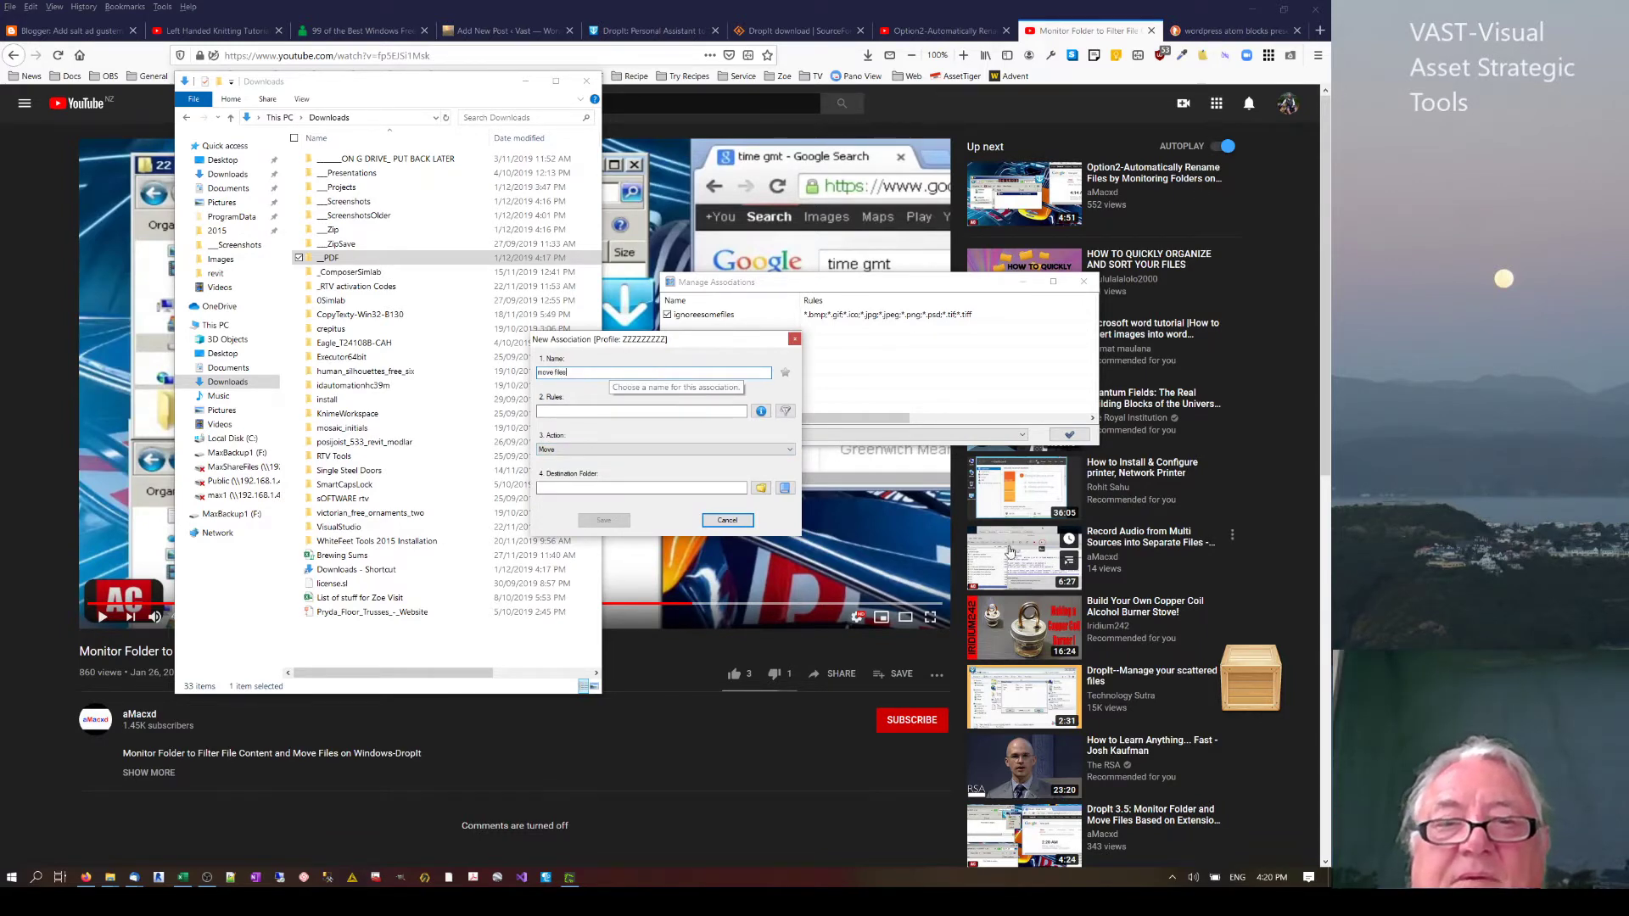
{"action": "left_click", "coordinate": [629, 409]}
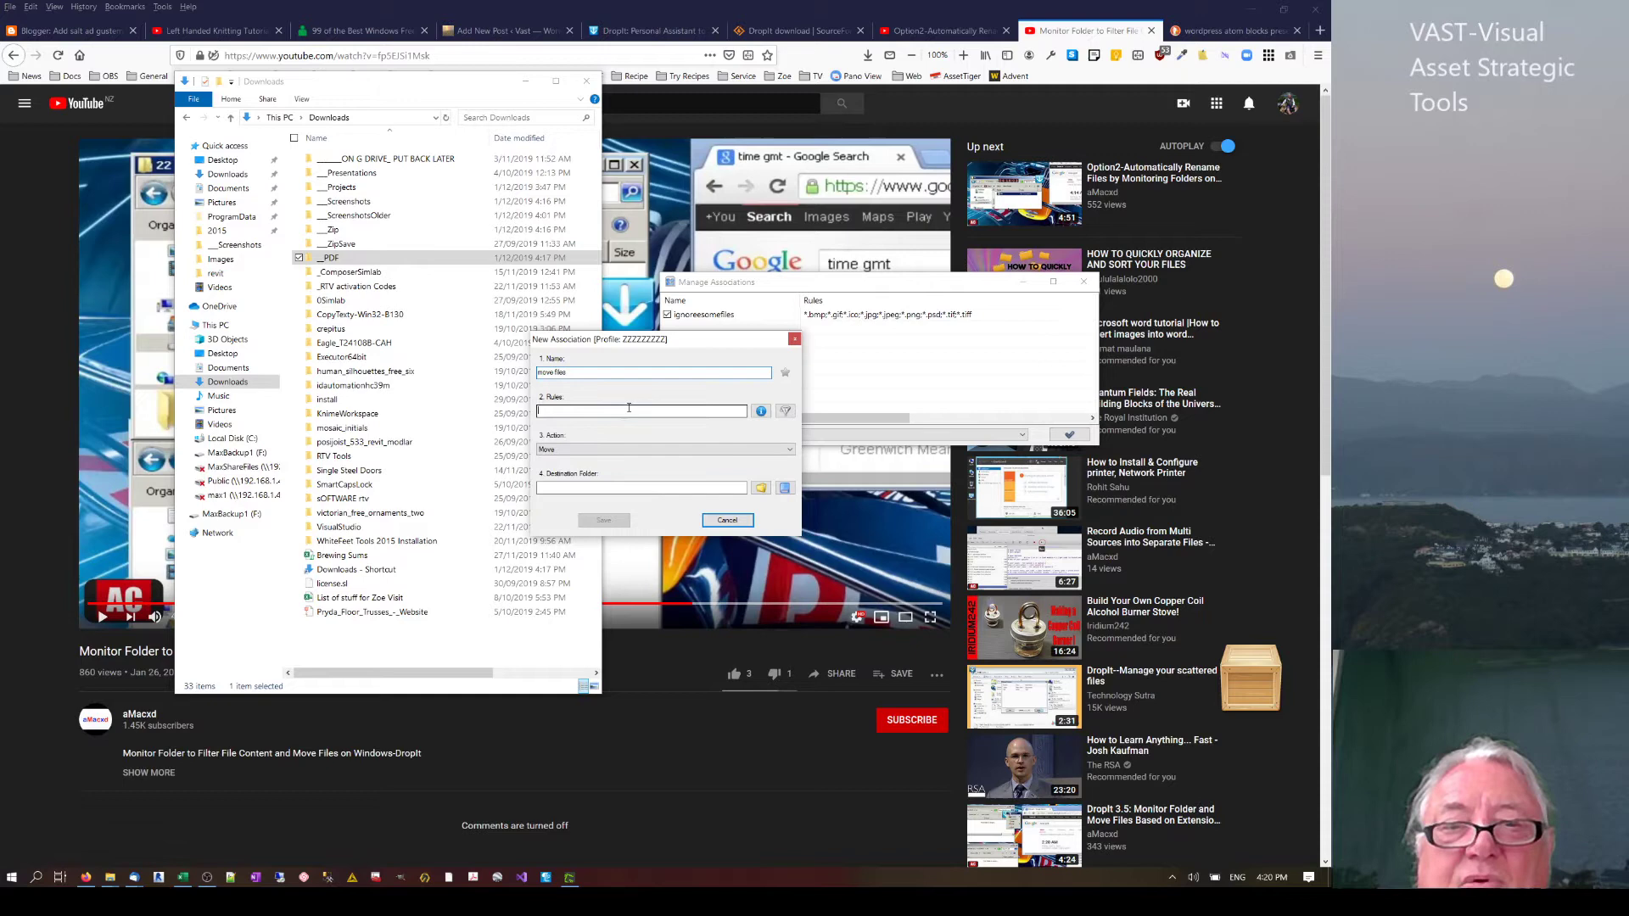
{"action": "left_click", "coordinate": [762, 411]}
{"action": "mouse_move", "coordinate": [679, 428]}
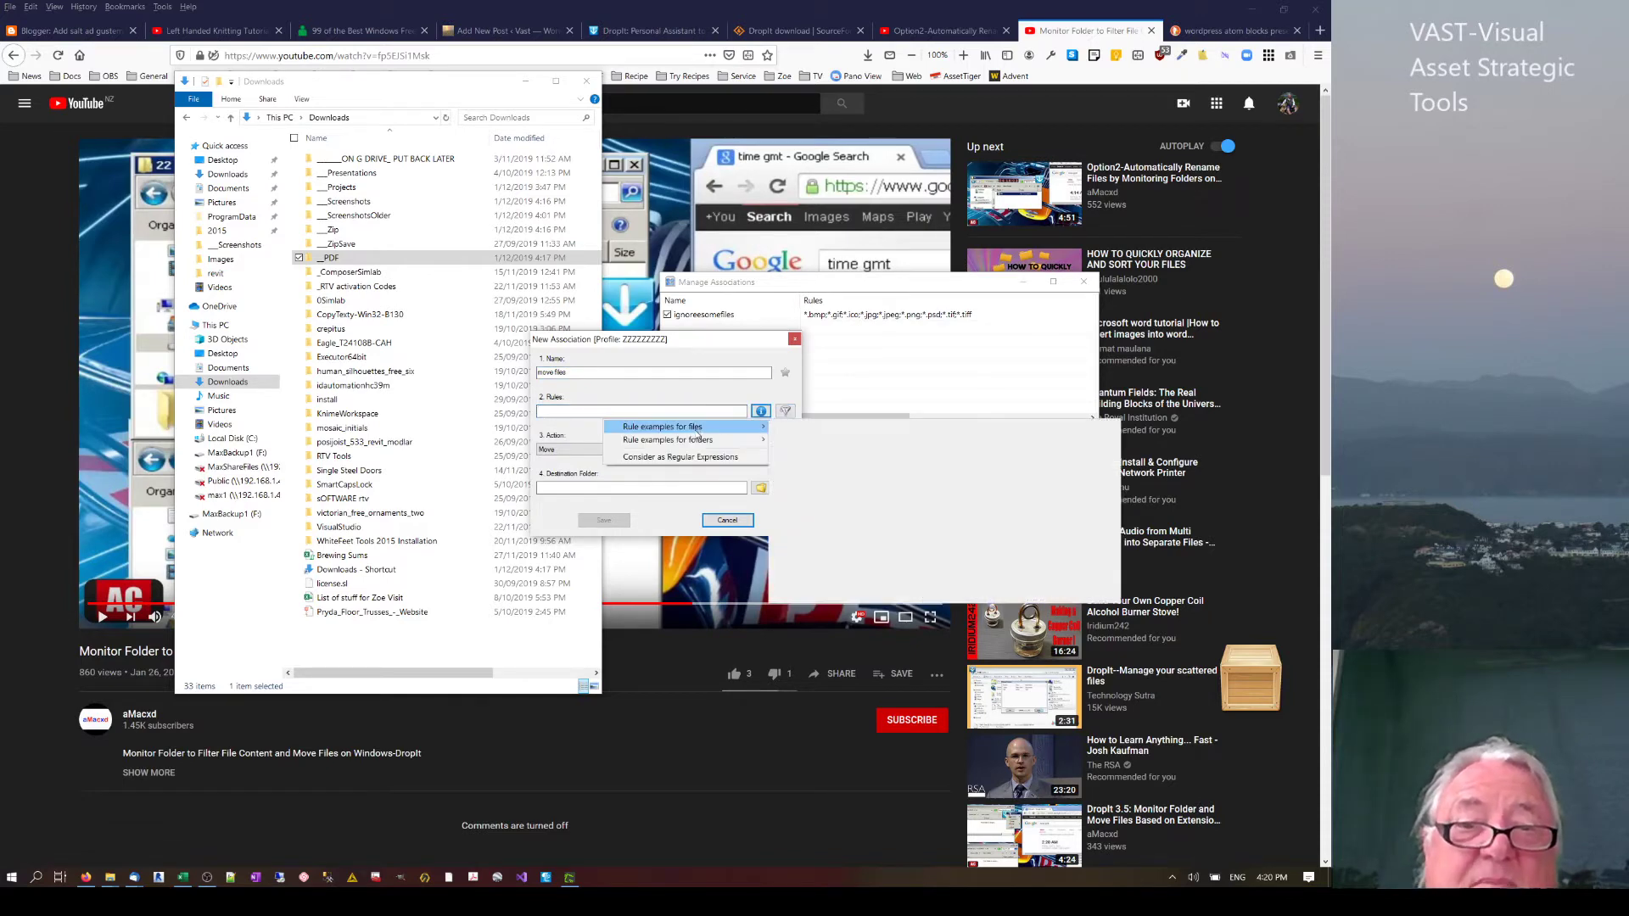
{"action": "left_click", "coordinate": [591, 414]}
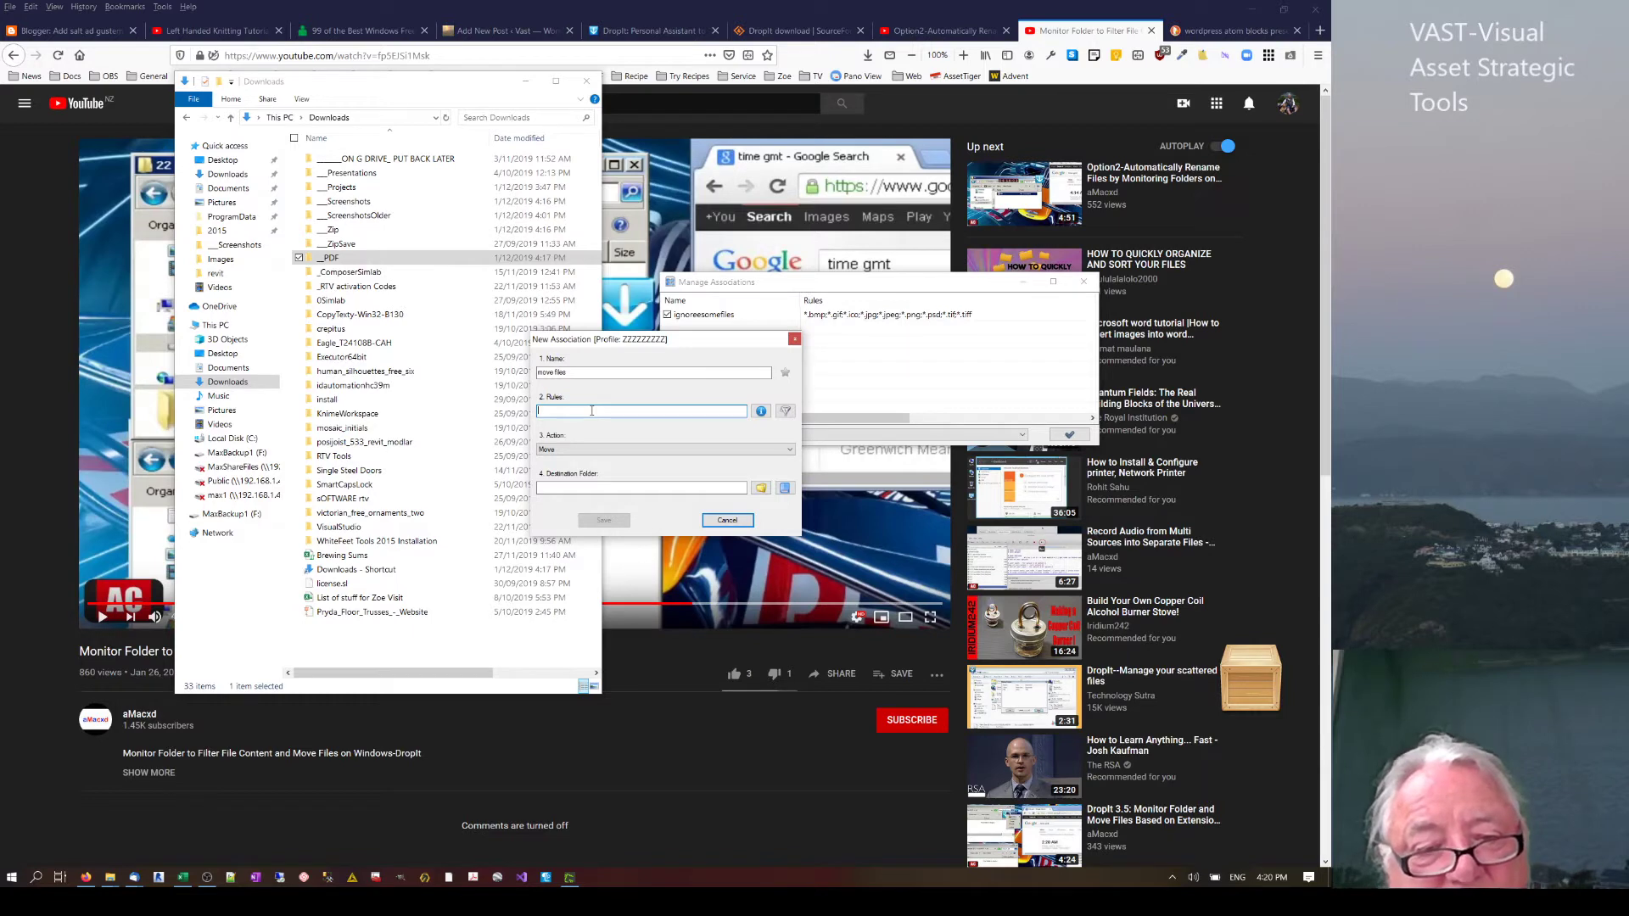
{"action": "type", "text": "*"}
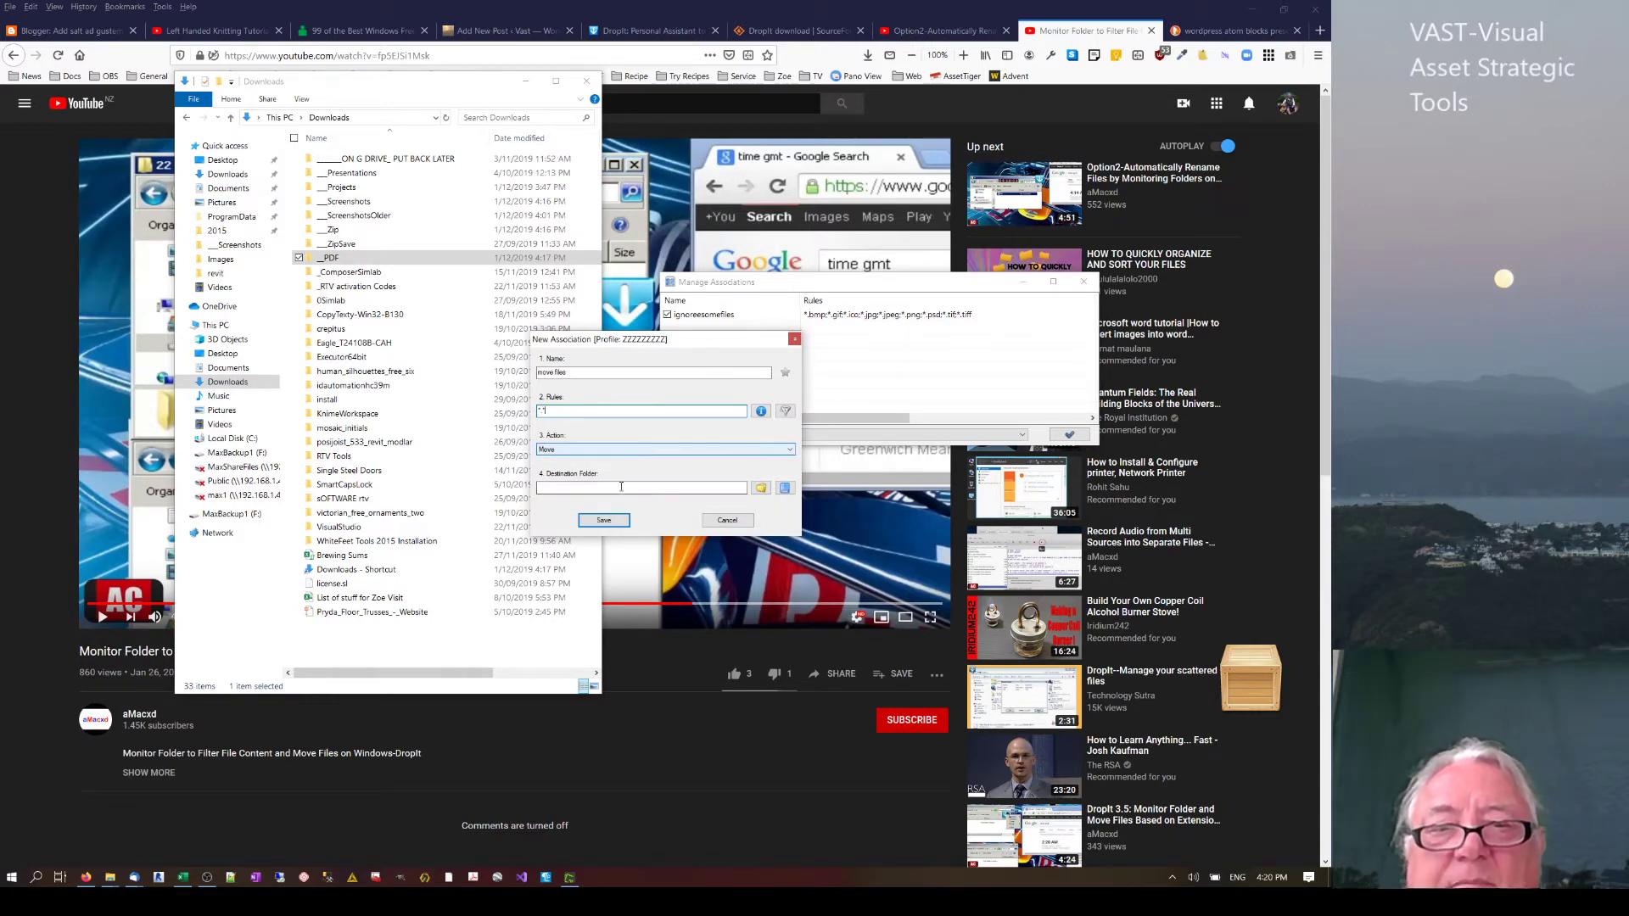
Set the move association's destination to the ___Screenshots folder in Downloads, save it and close the association manager.
{"action": "left_click", "coordinate": [762, 488]}
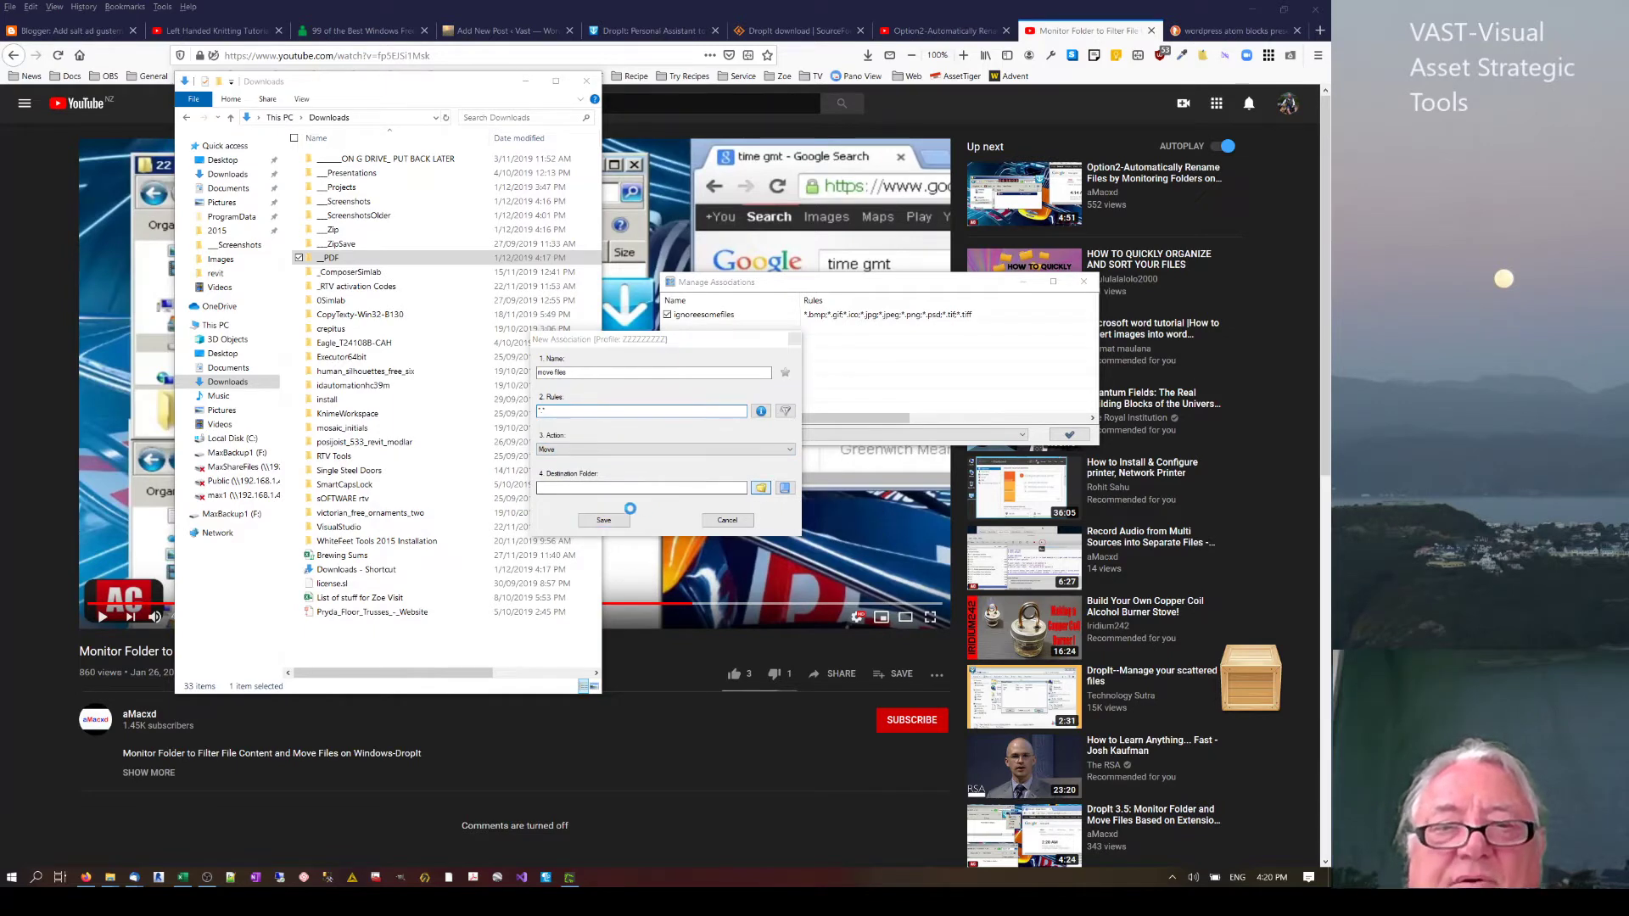
{"action": "middle_click", "coordinate": [834, 571]}
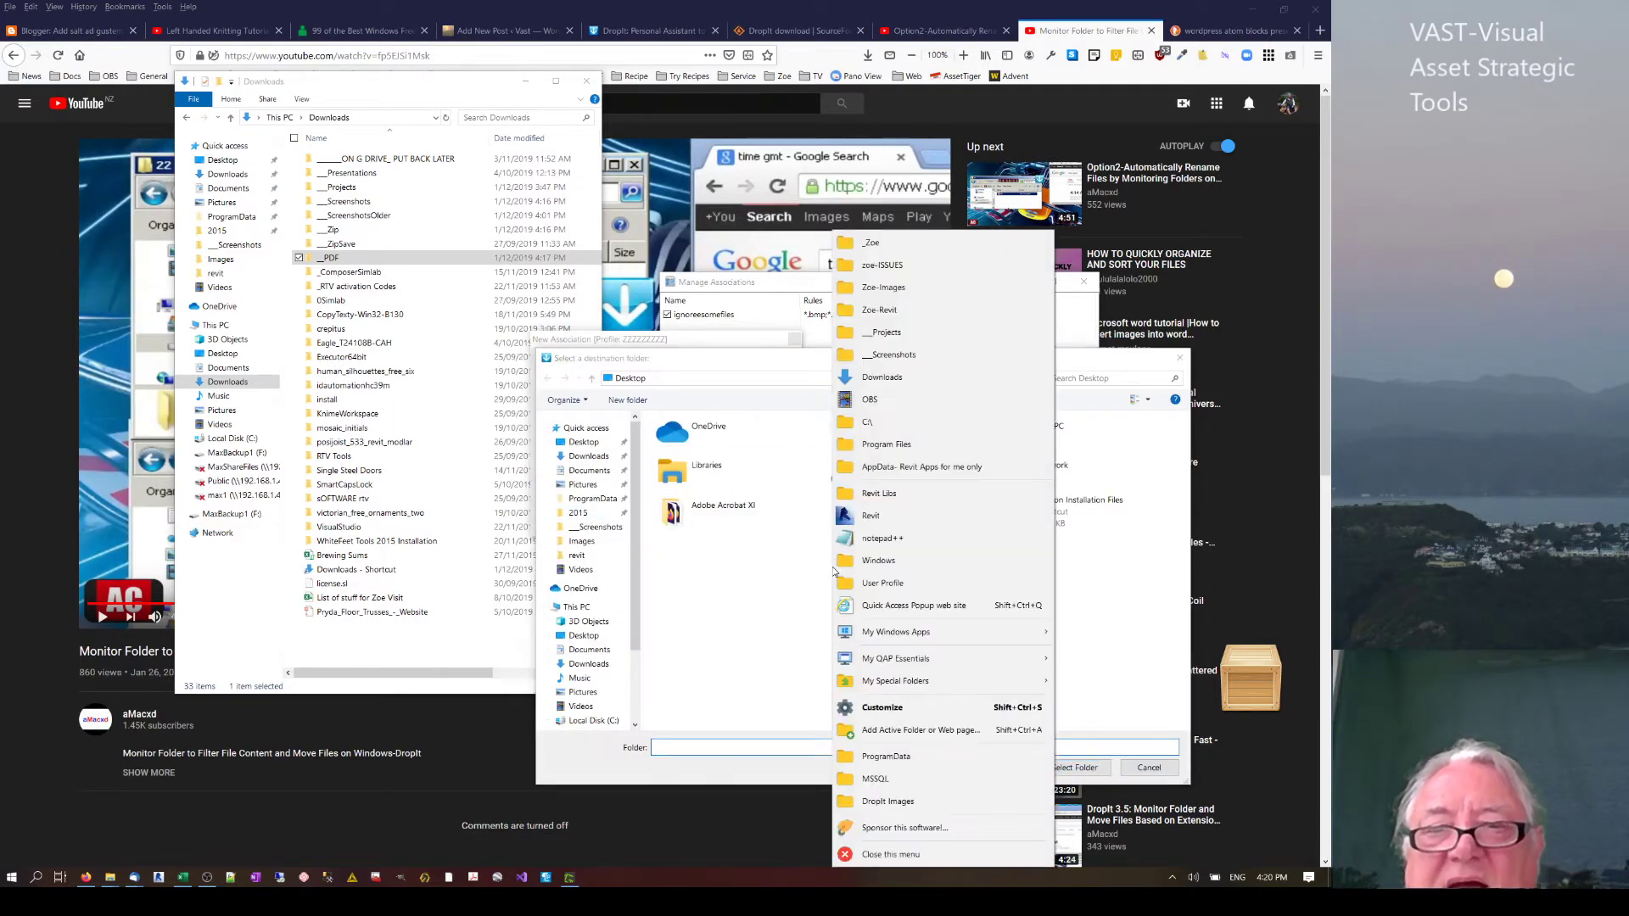
{"action": "left_click", "coordinate": [891, 355]}
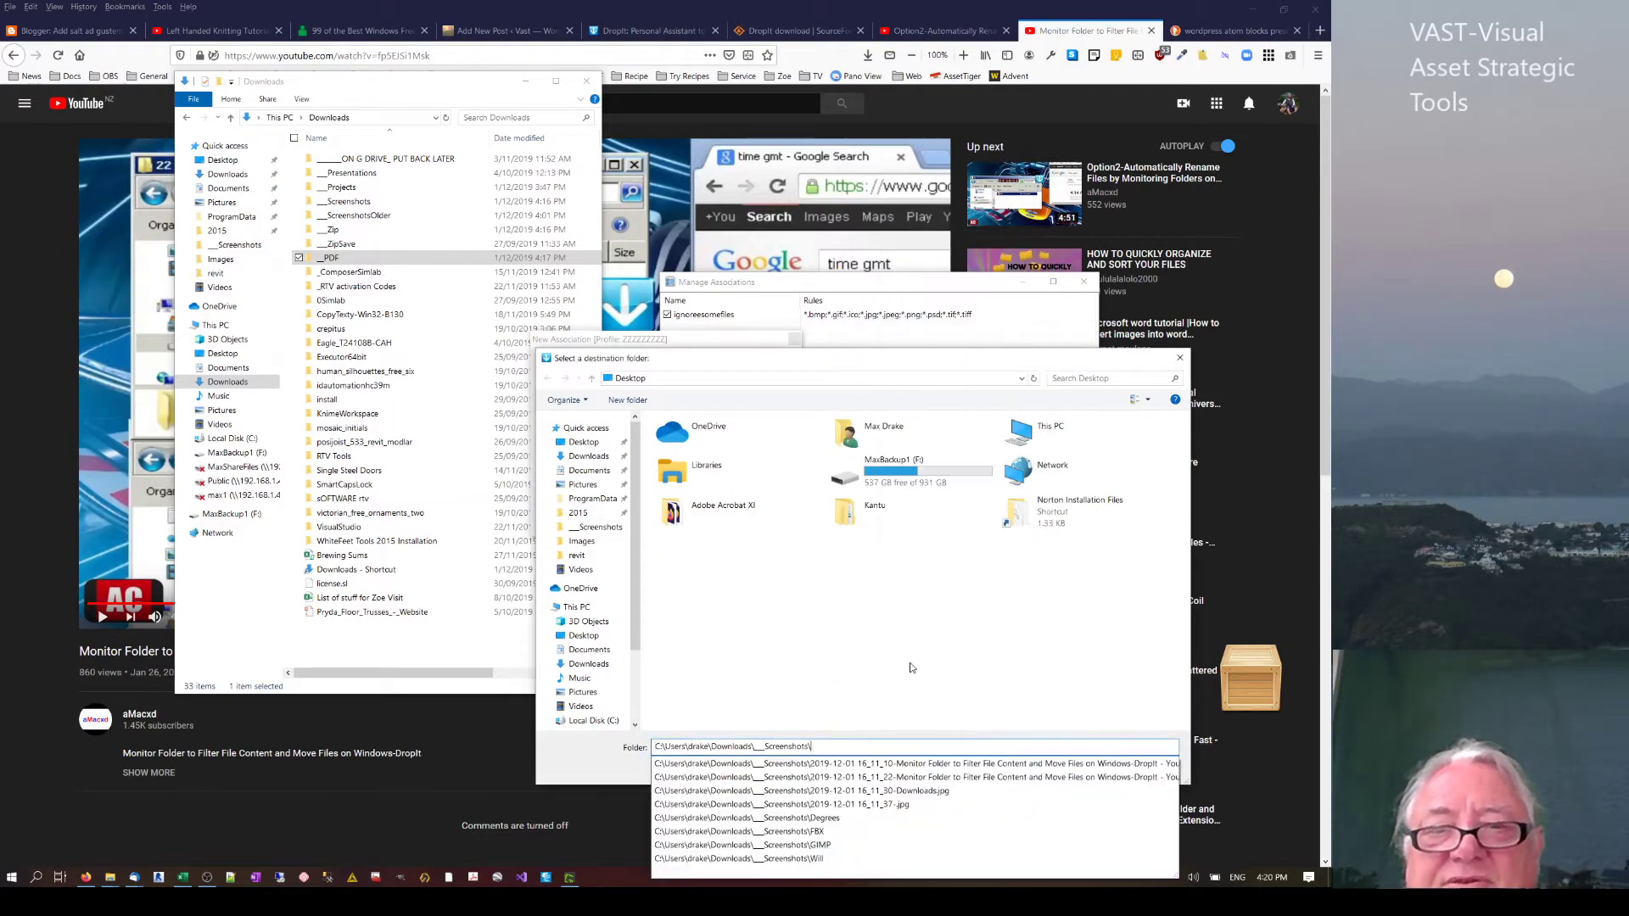
{"action": "left_click", "coordinate": [1075, 768]}
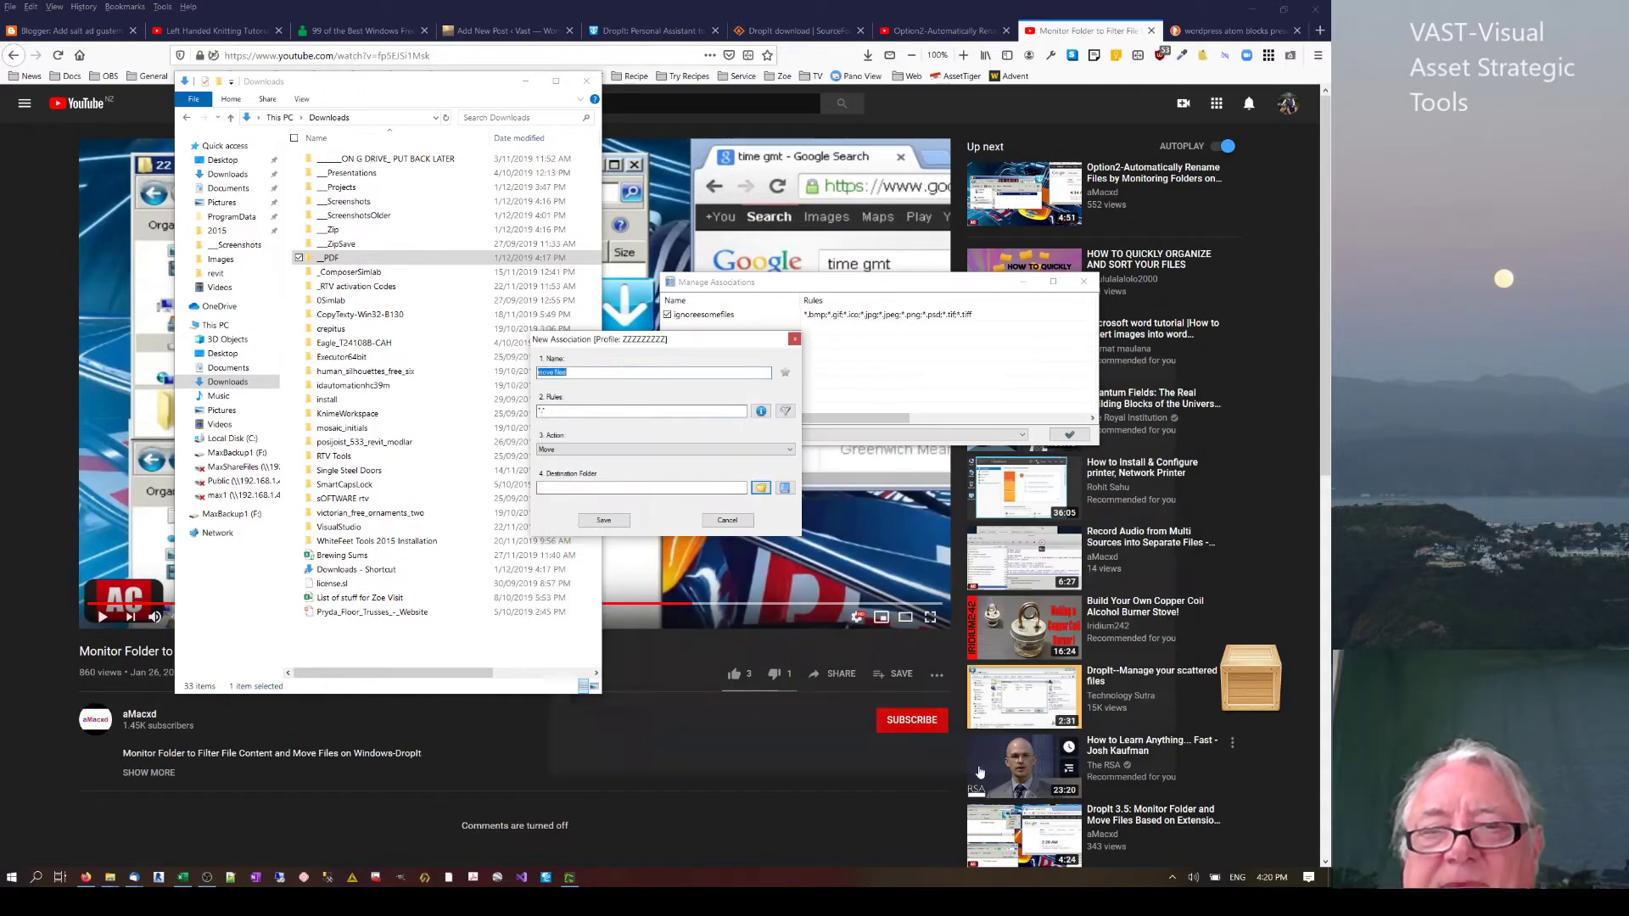
{"action": "left_click", "coordinate": [587, 526]}
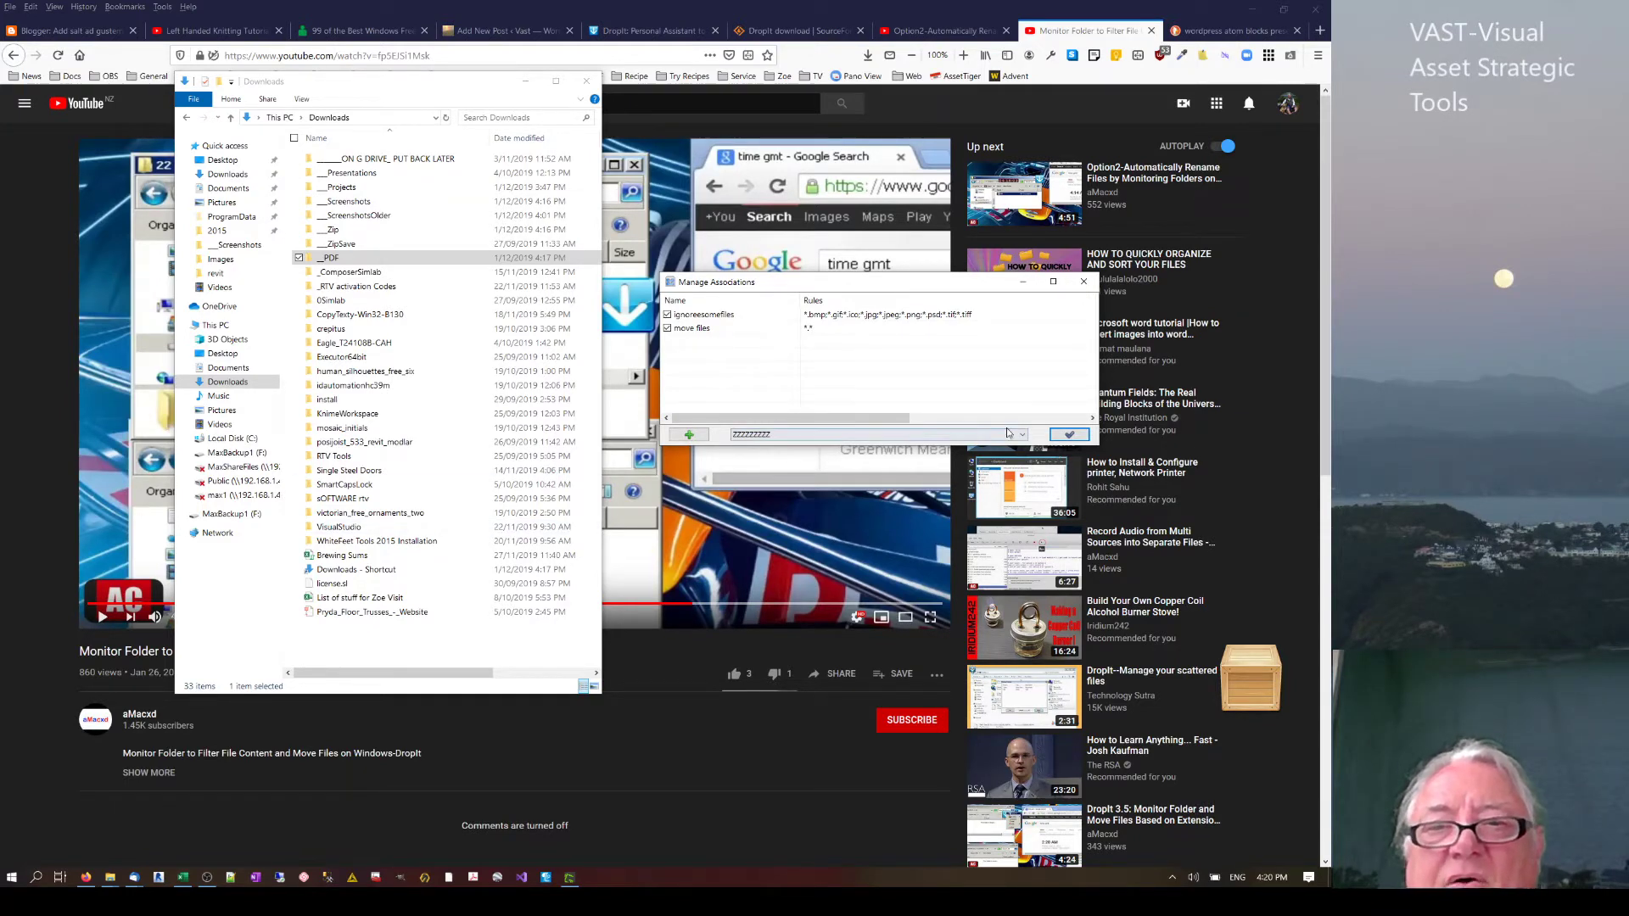
{"action": "left_click", "coordinate": [1071, 436]}
Process the Excel list and the Pryda_Floor_Trusses_-_Website file from Downloads with the active DropIt profile.
{"action": "left_click", "coordinate": [338, 599]}
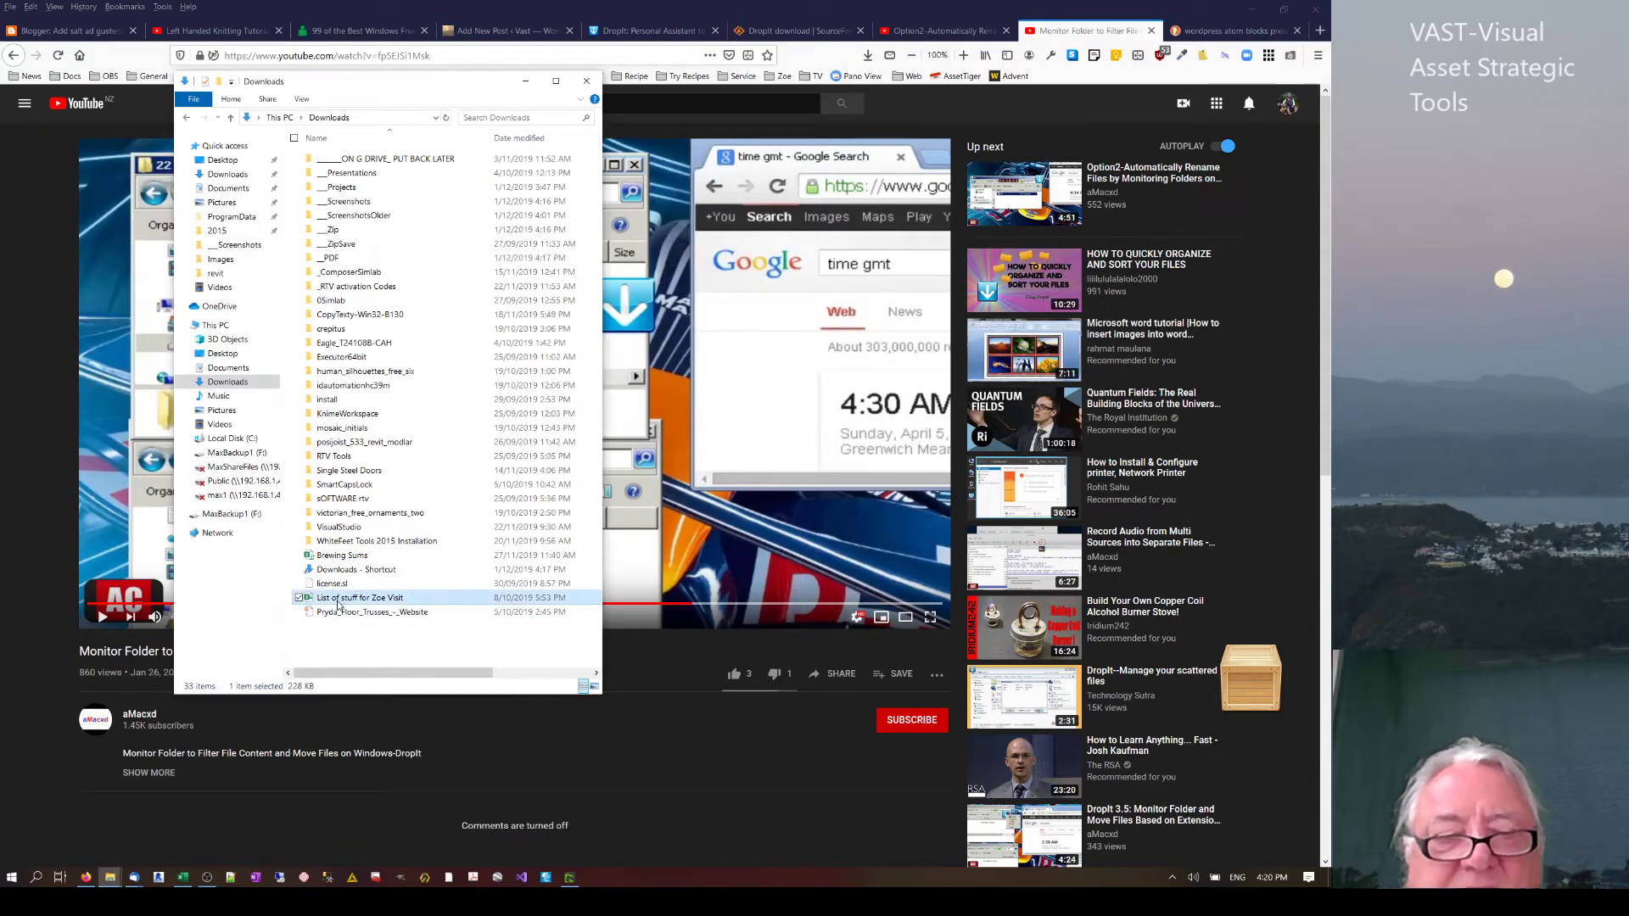
{"action": "left_click", "coordinate": [340, 612], "text": "ctrl"}
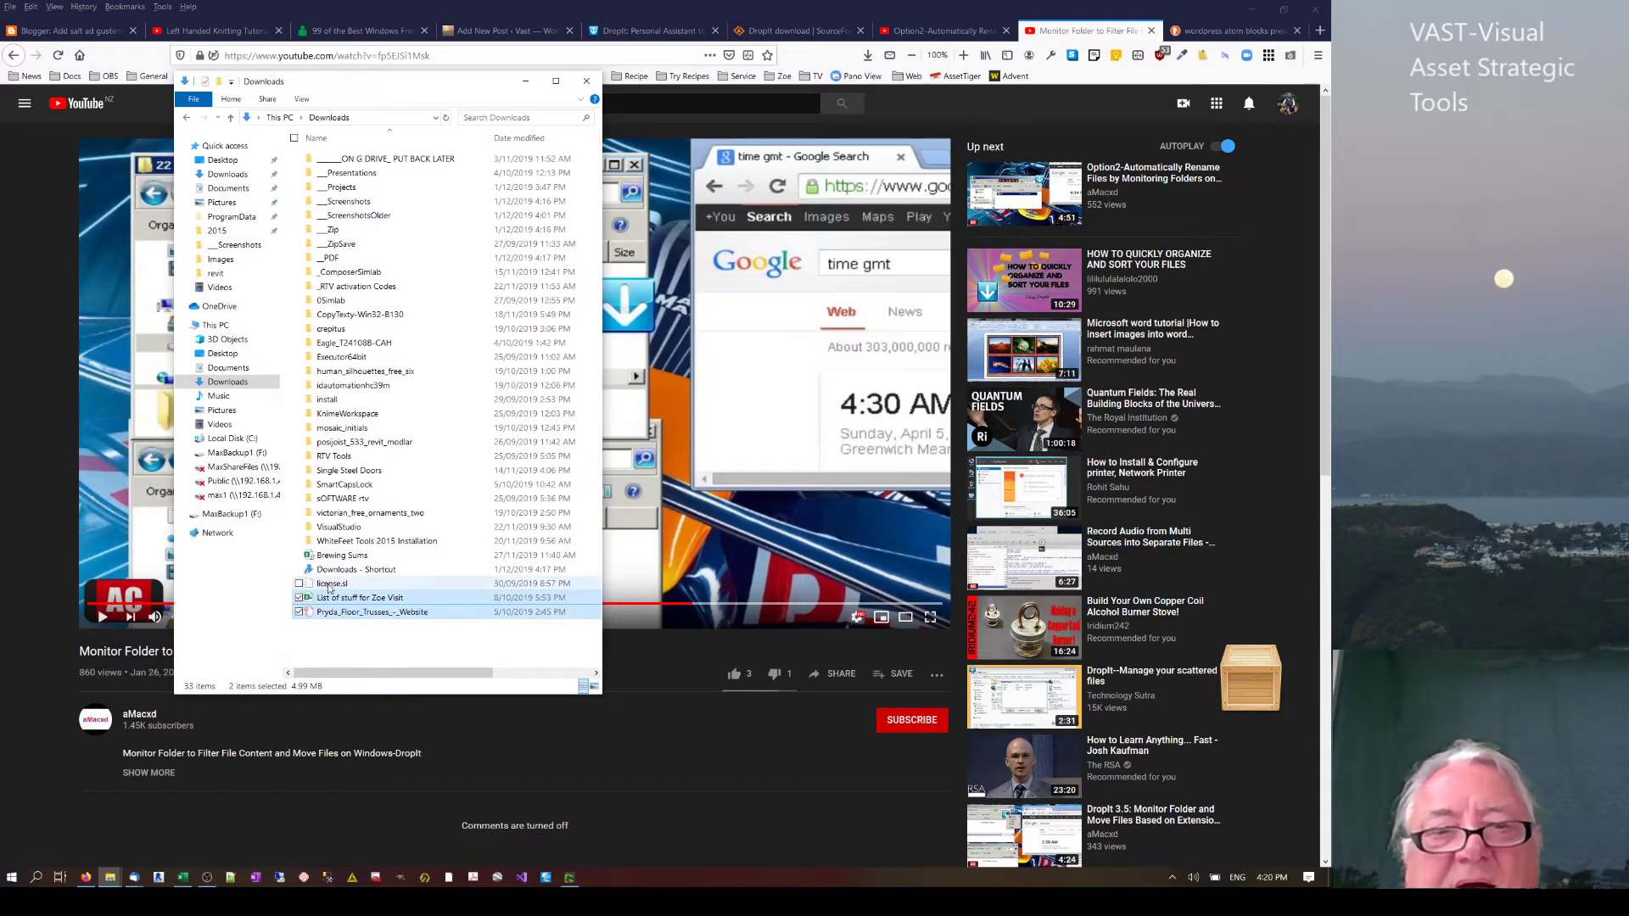
{"action": "left_click_drag", "start_coordinate": [339, 600], "coordinate": [1234, 675]}
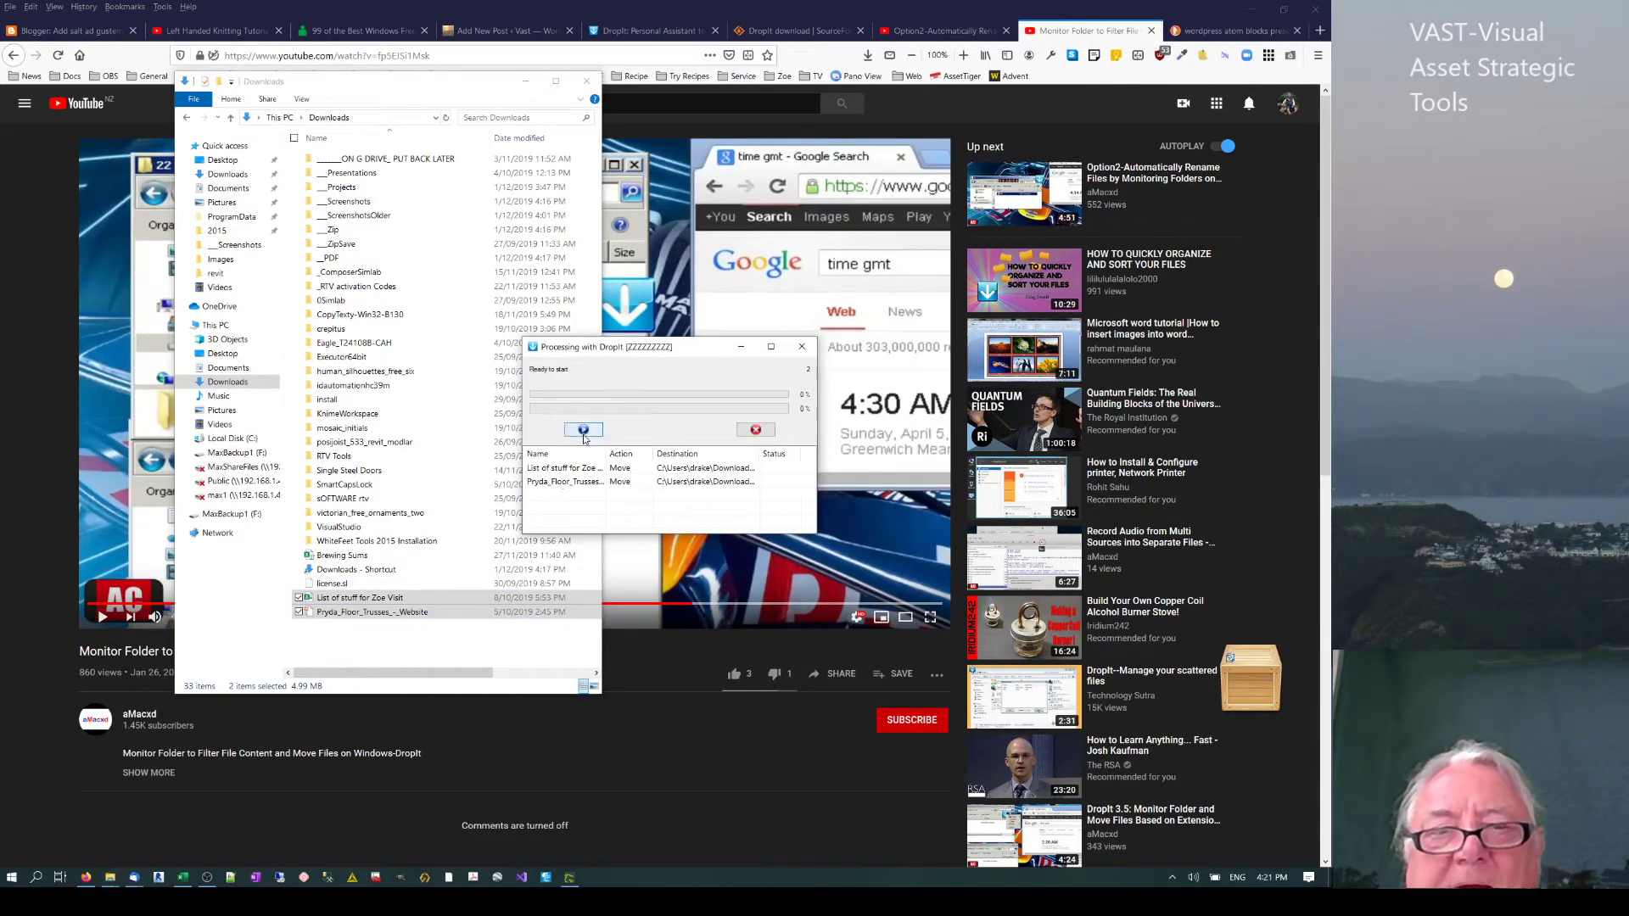
{"action": "left_click", "coordinate": [584, 430]}
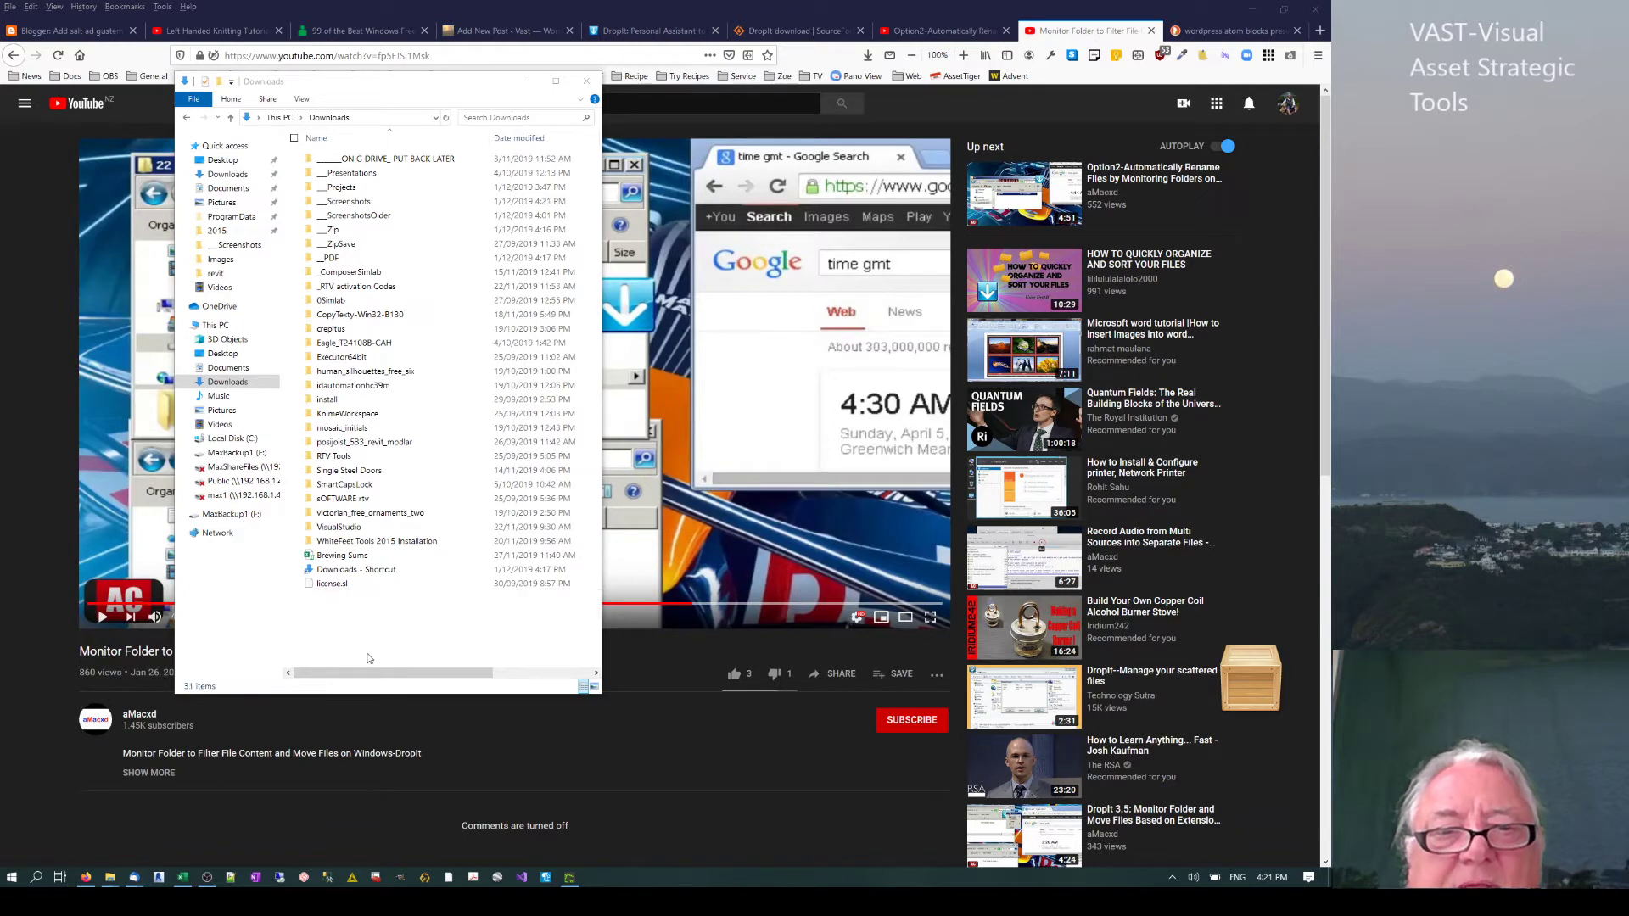
Move the 16_11_22, 16_11_30 and 16_11_37 screenshots plus the Excel list and Pryda file from ___Screenshots back to Downloads.
{"action": "double_click", "coordinate": [355, 202]}
{"action": "left_click", "coordinate": [404, 275]}
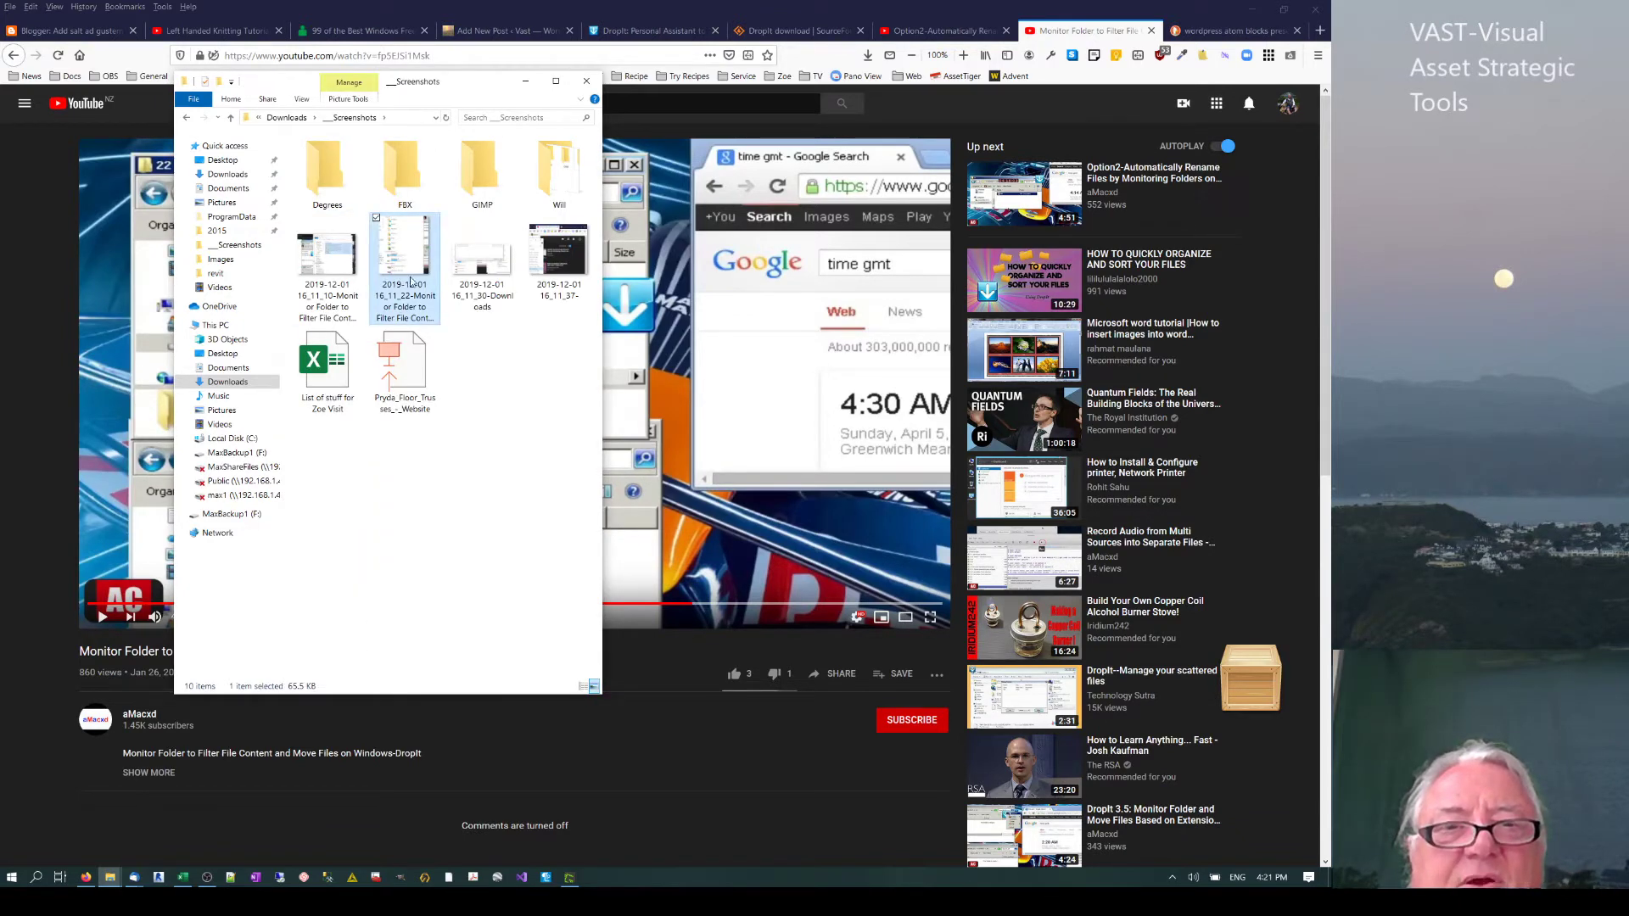
{"action": "left_click", "coordinate": [431, 381], "text": "shift"}
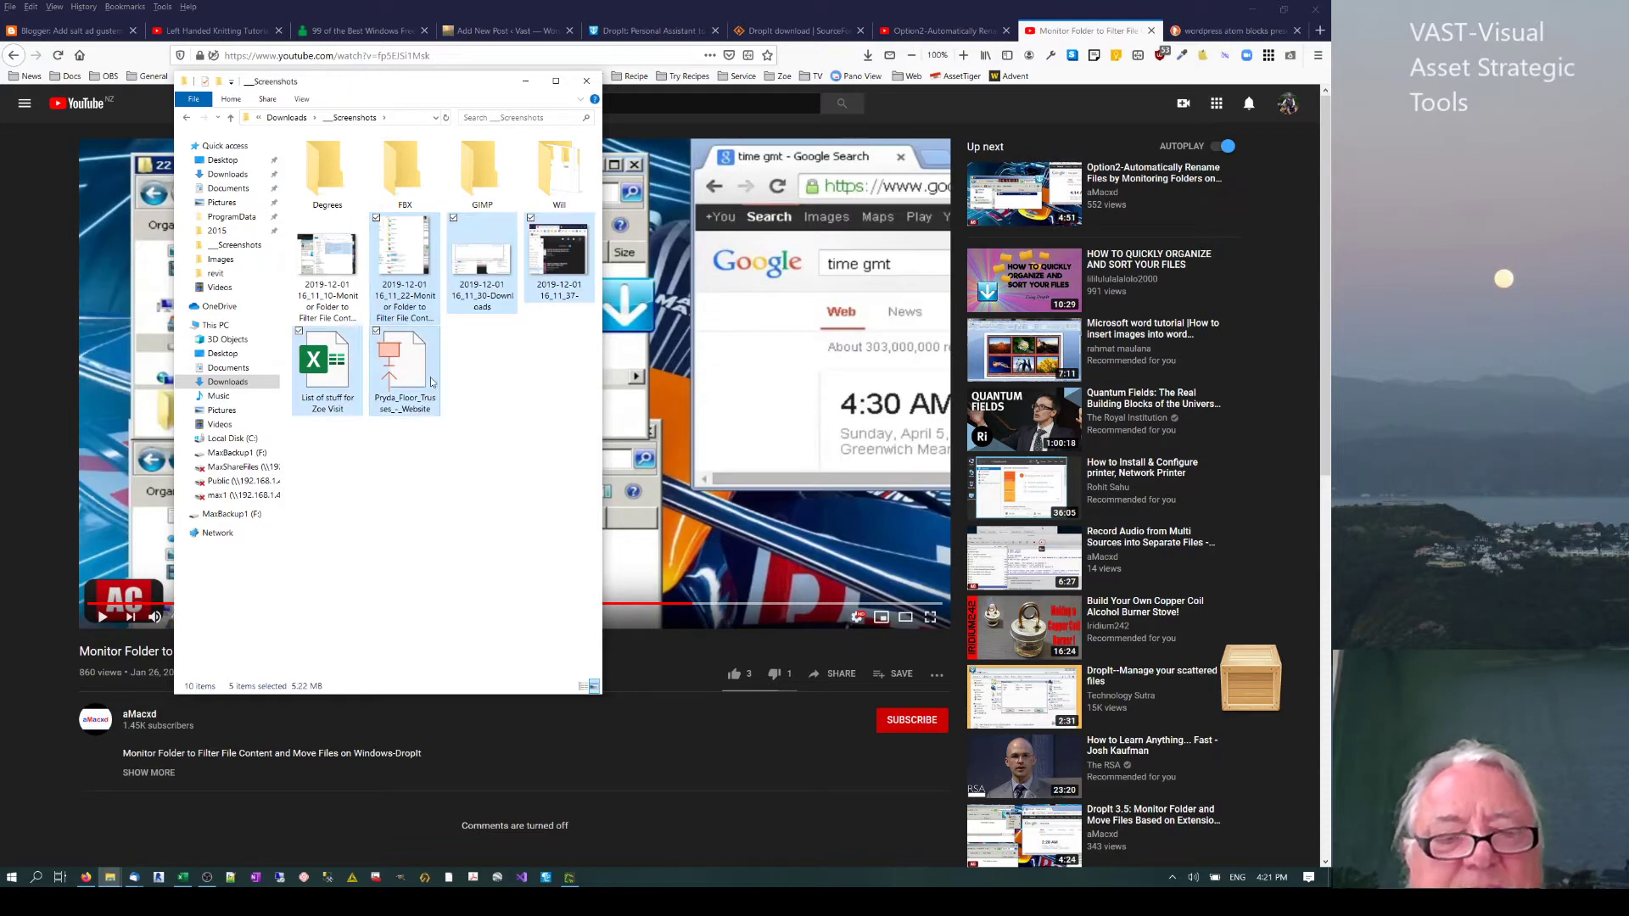
{"action": "left_click", "coordinate": [286, 118]}
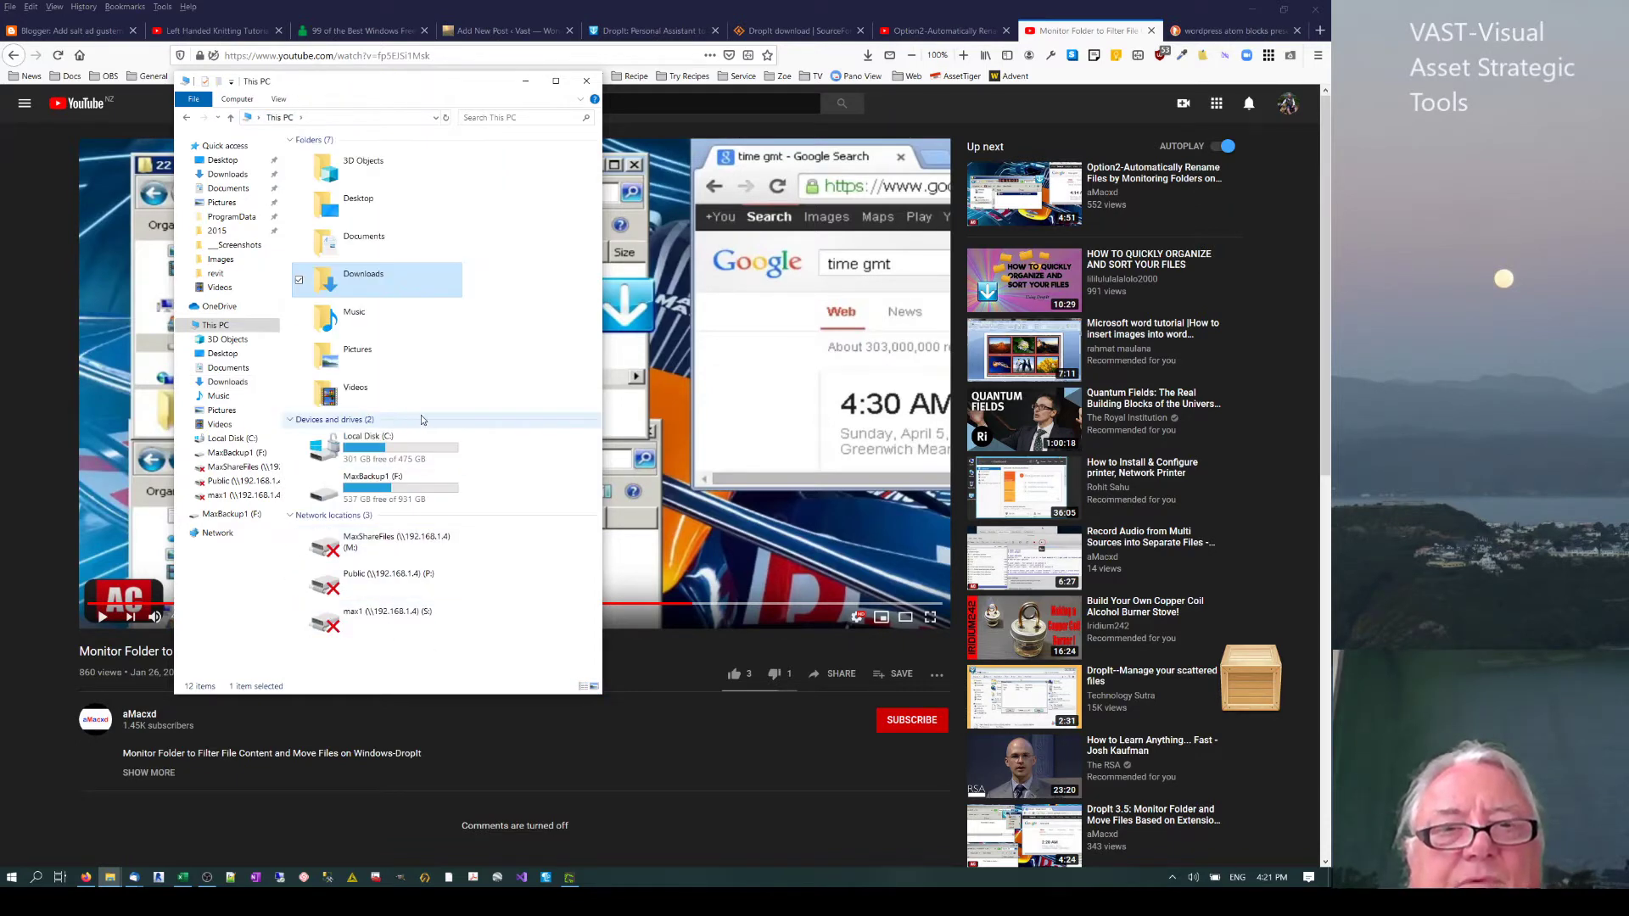
{"action": "double_click", "coordinate": [381, 289]}
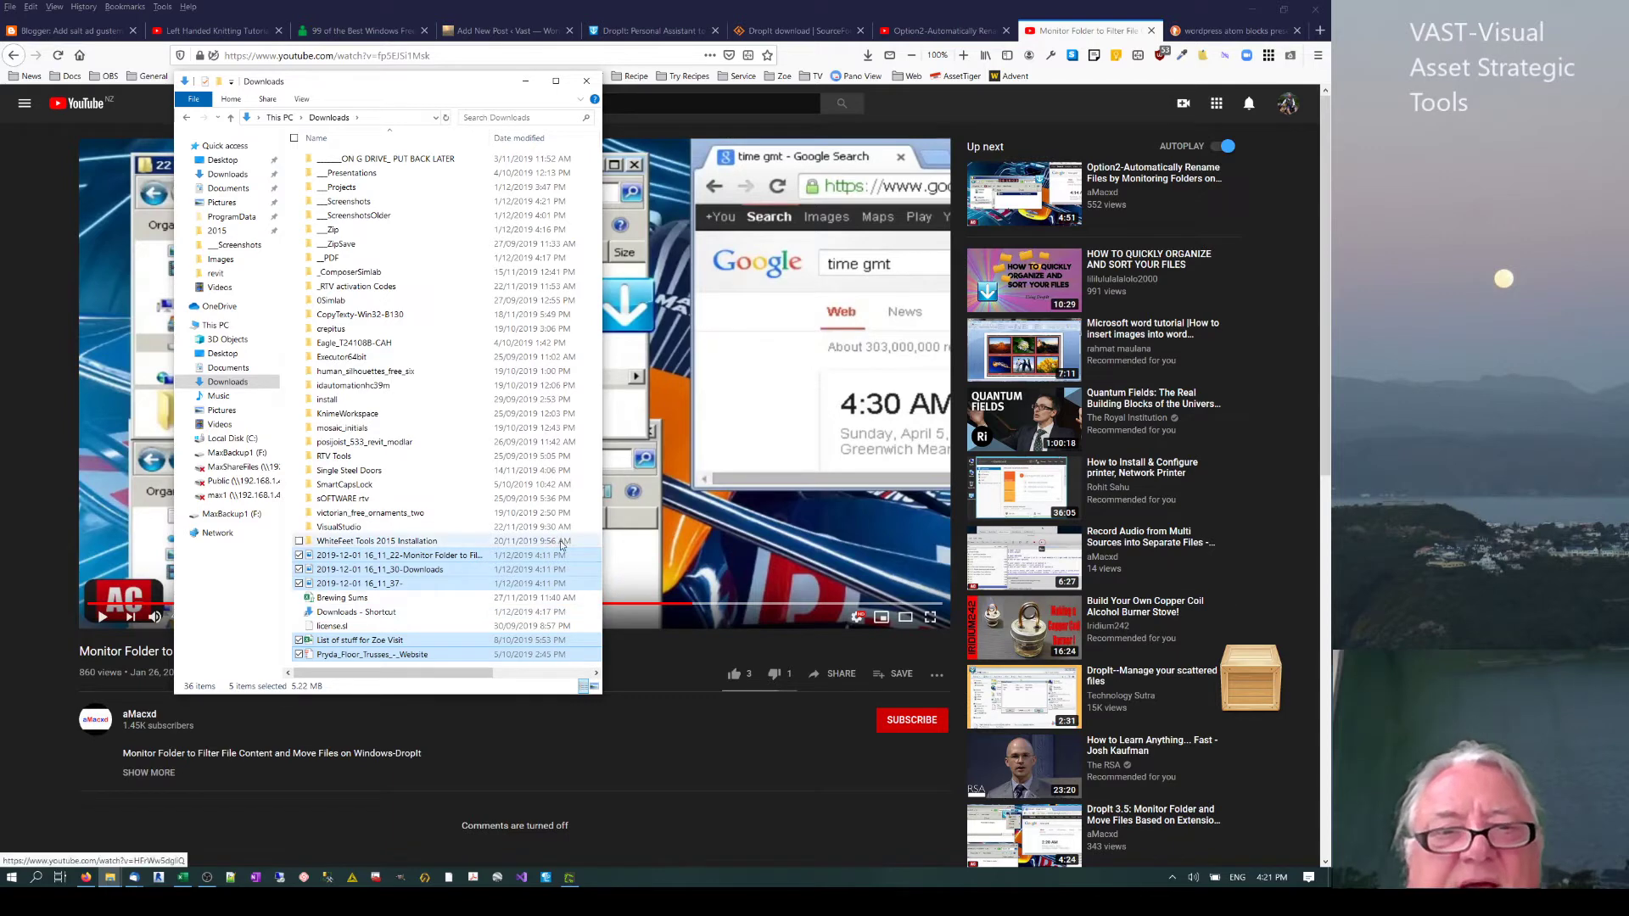
Send the five selected files to the DropIt ZZZZZZZZZ profile, choosing the ignoresomefiles (Ignore) action for the screenshots.
{"action": "right_click", "coordinate": [386, 560]}
{"action": "mouse_move", "coordinate": [281, 442]}
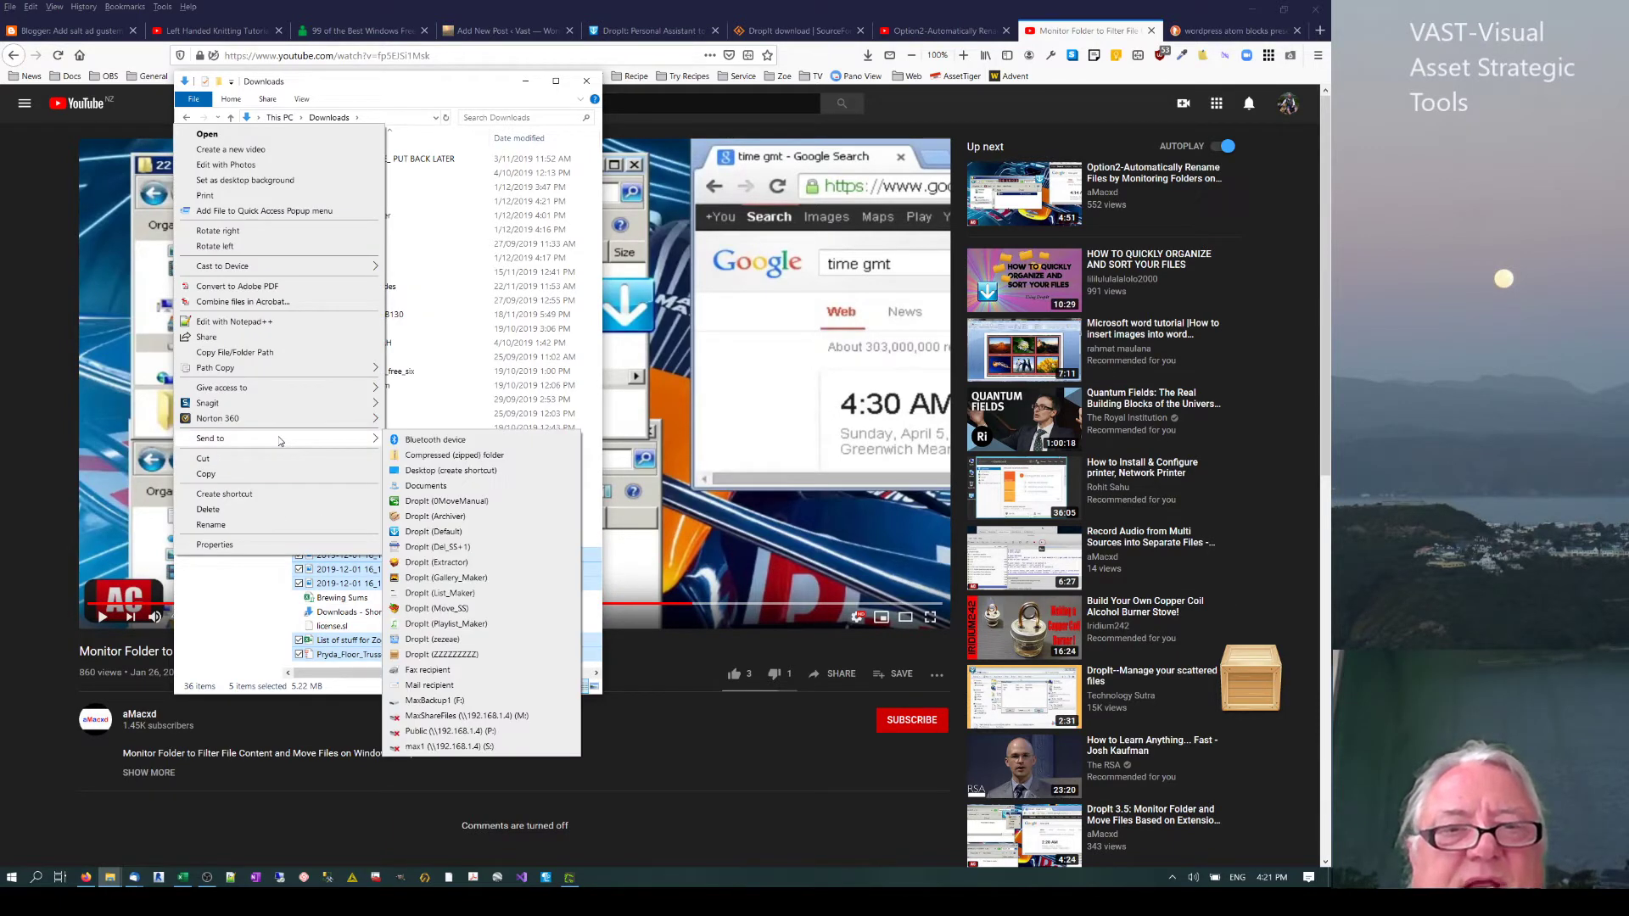
{"action": "left_click", "coordinate": [441, 655]}
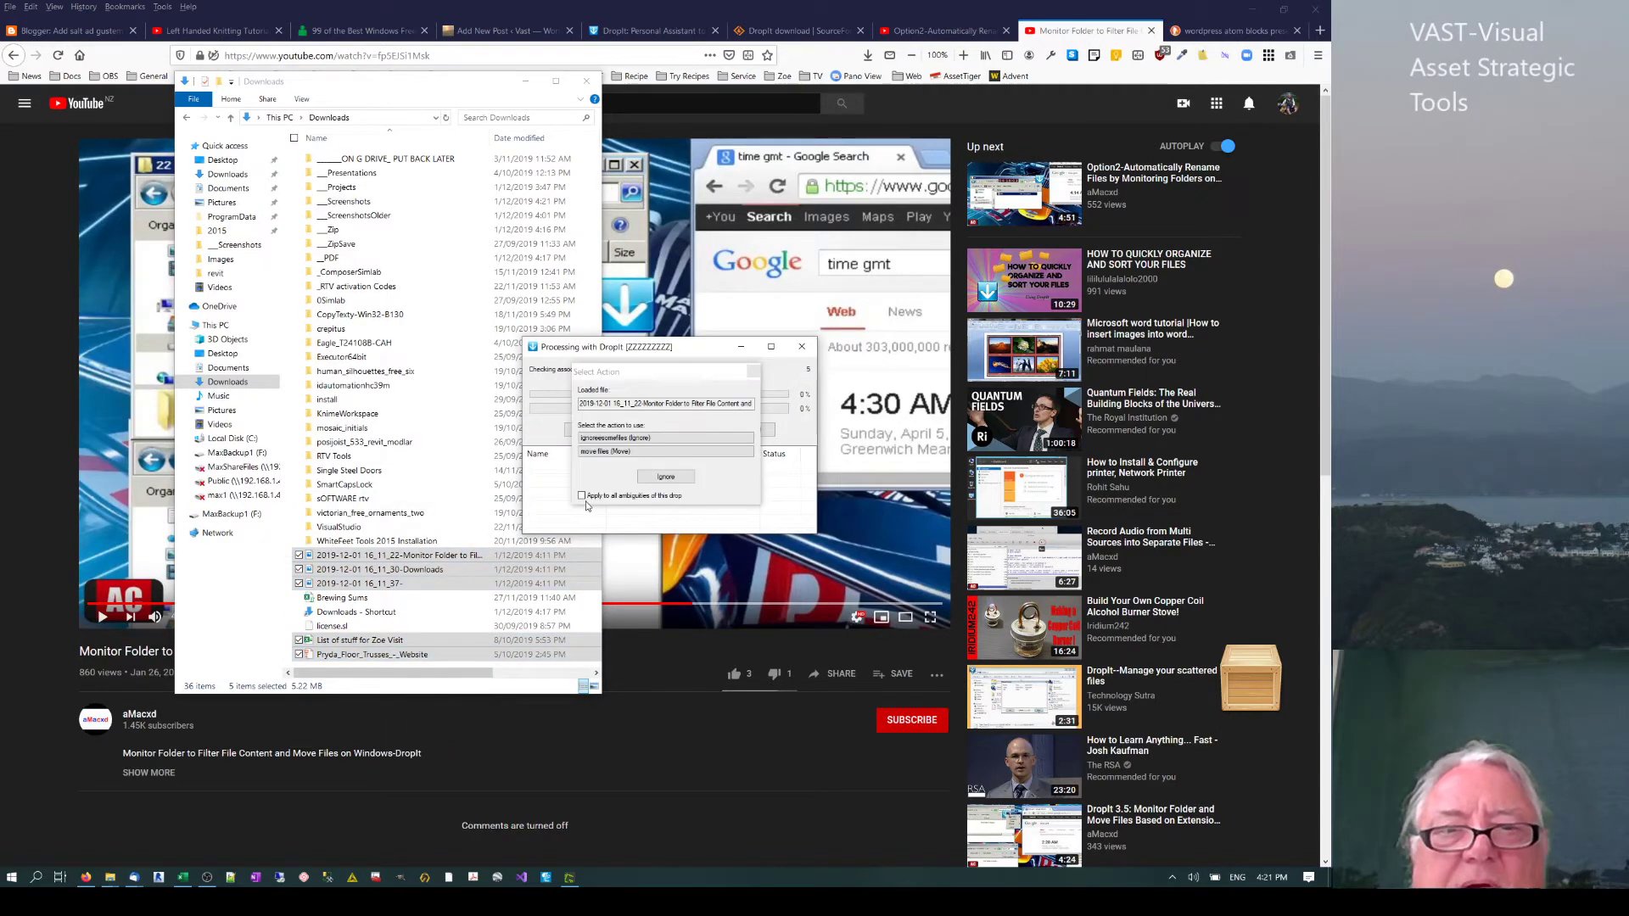
{"action": "left_click", "coordinate": [669, 478]}
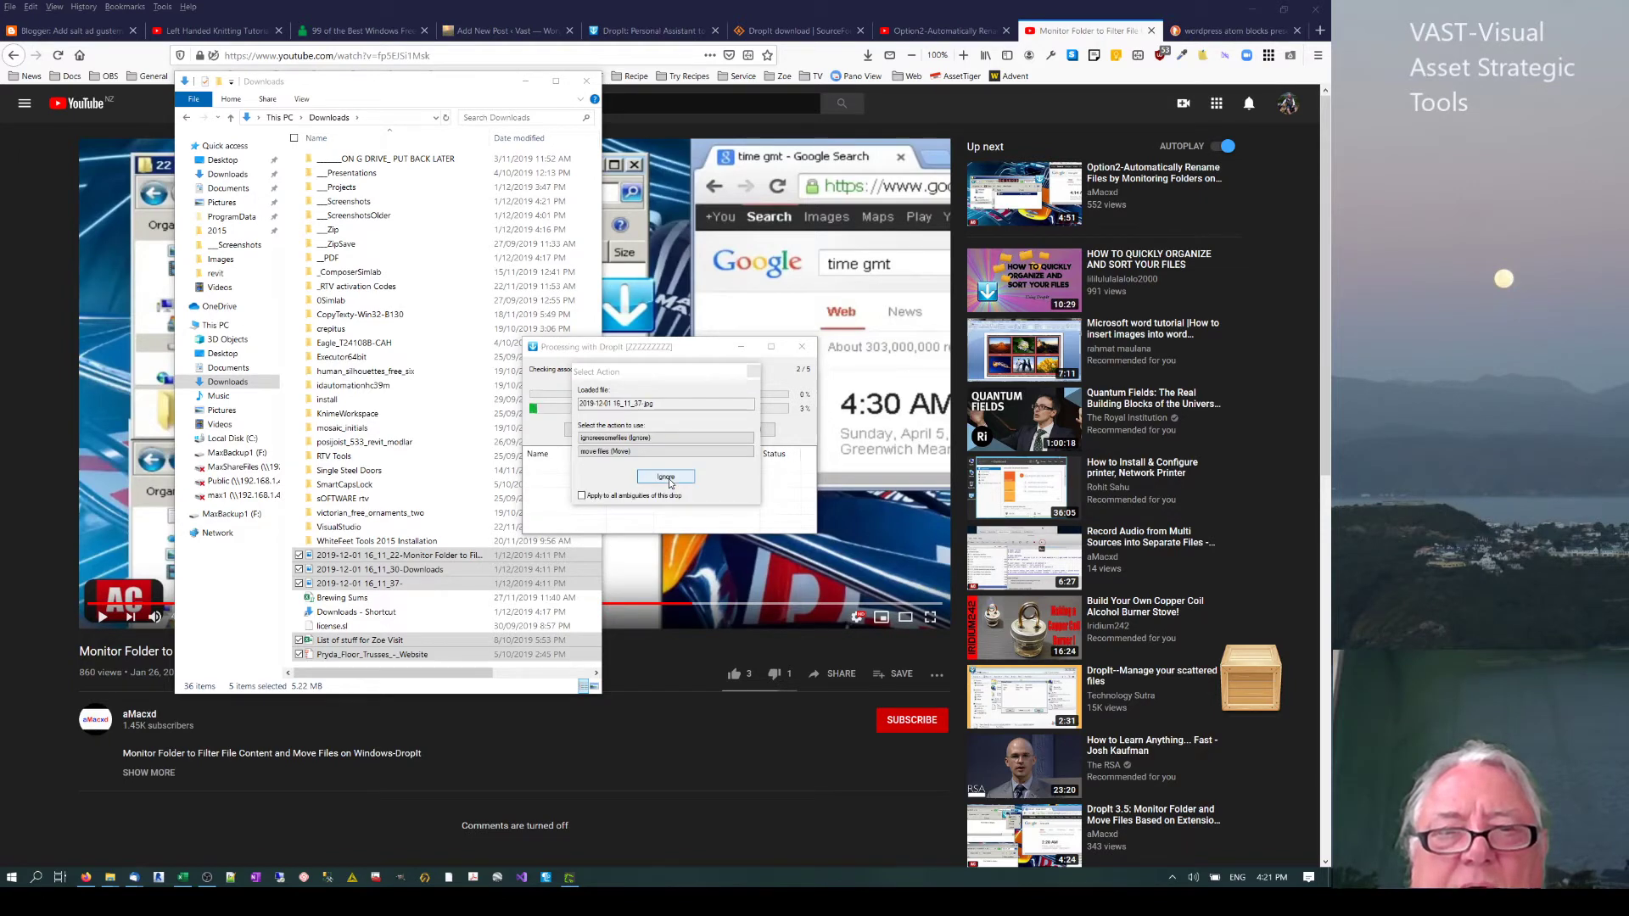
{"action": "left_click", "coordinate": [669, 478]}
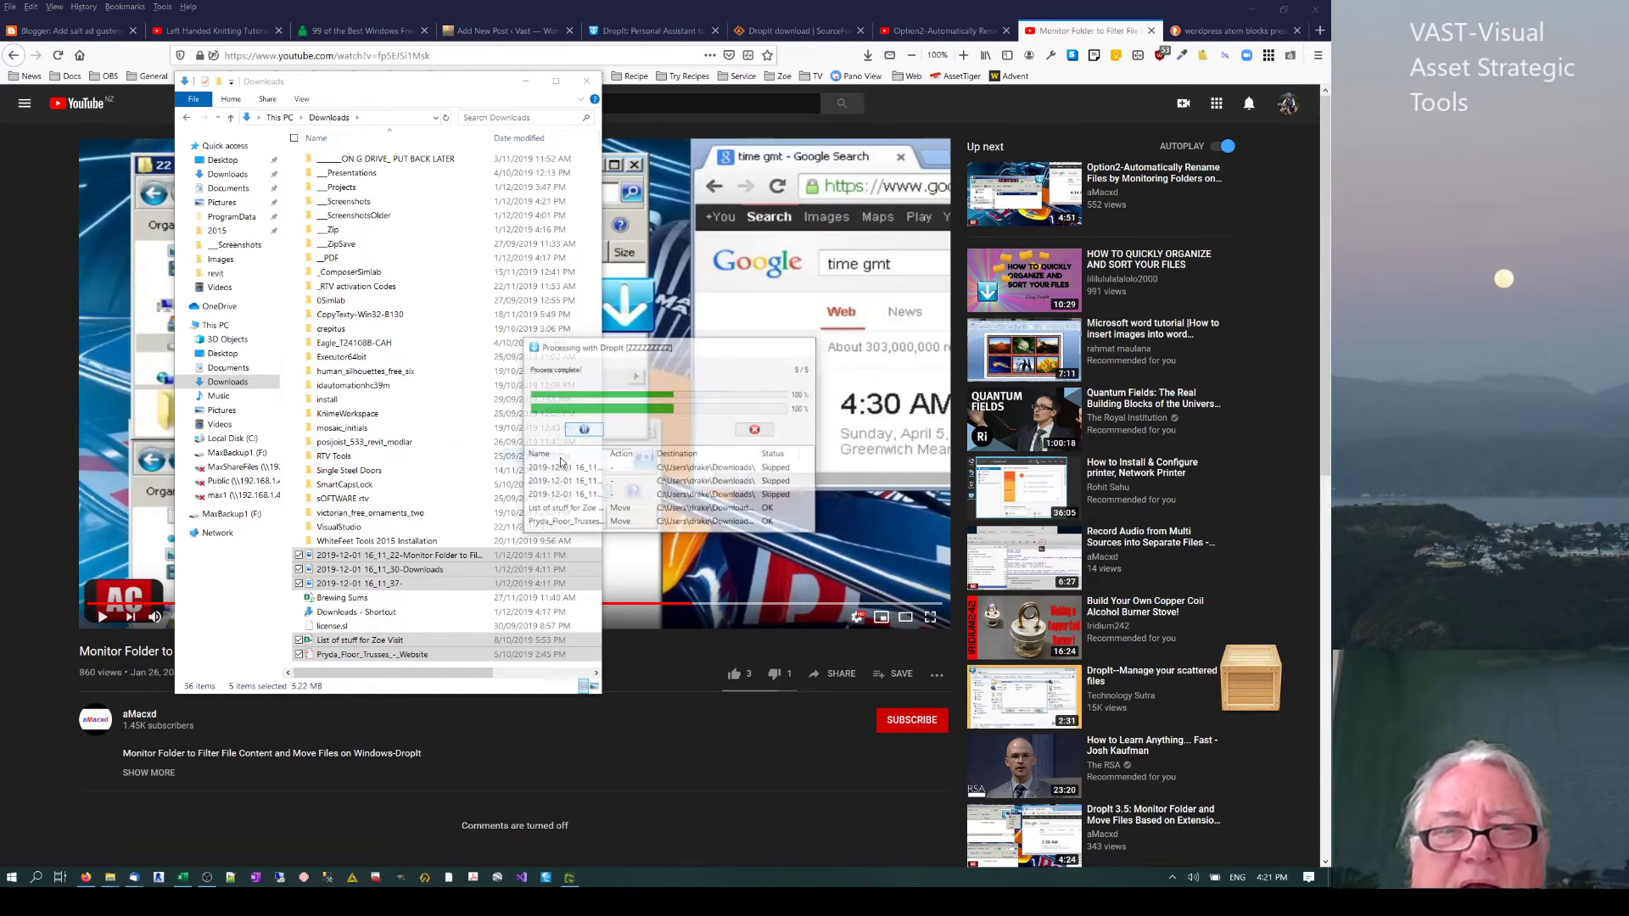
Select the three 2019-12-01 screenshots in Downloads and switch DropIt's active profile to 0MoveManual.
{"action": "left_click", "coordinate": [369, 562]}
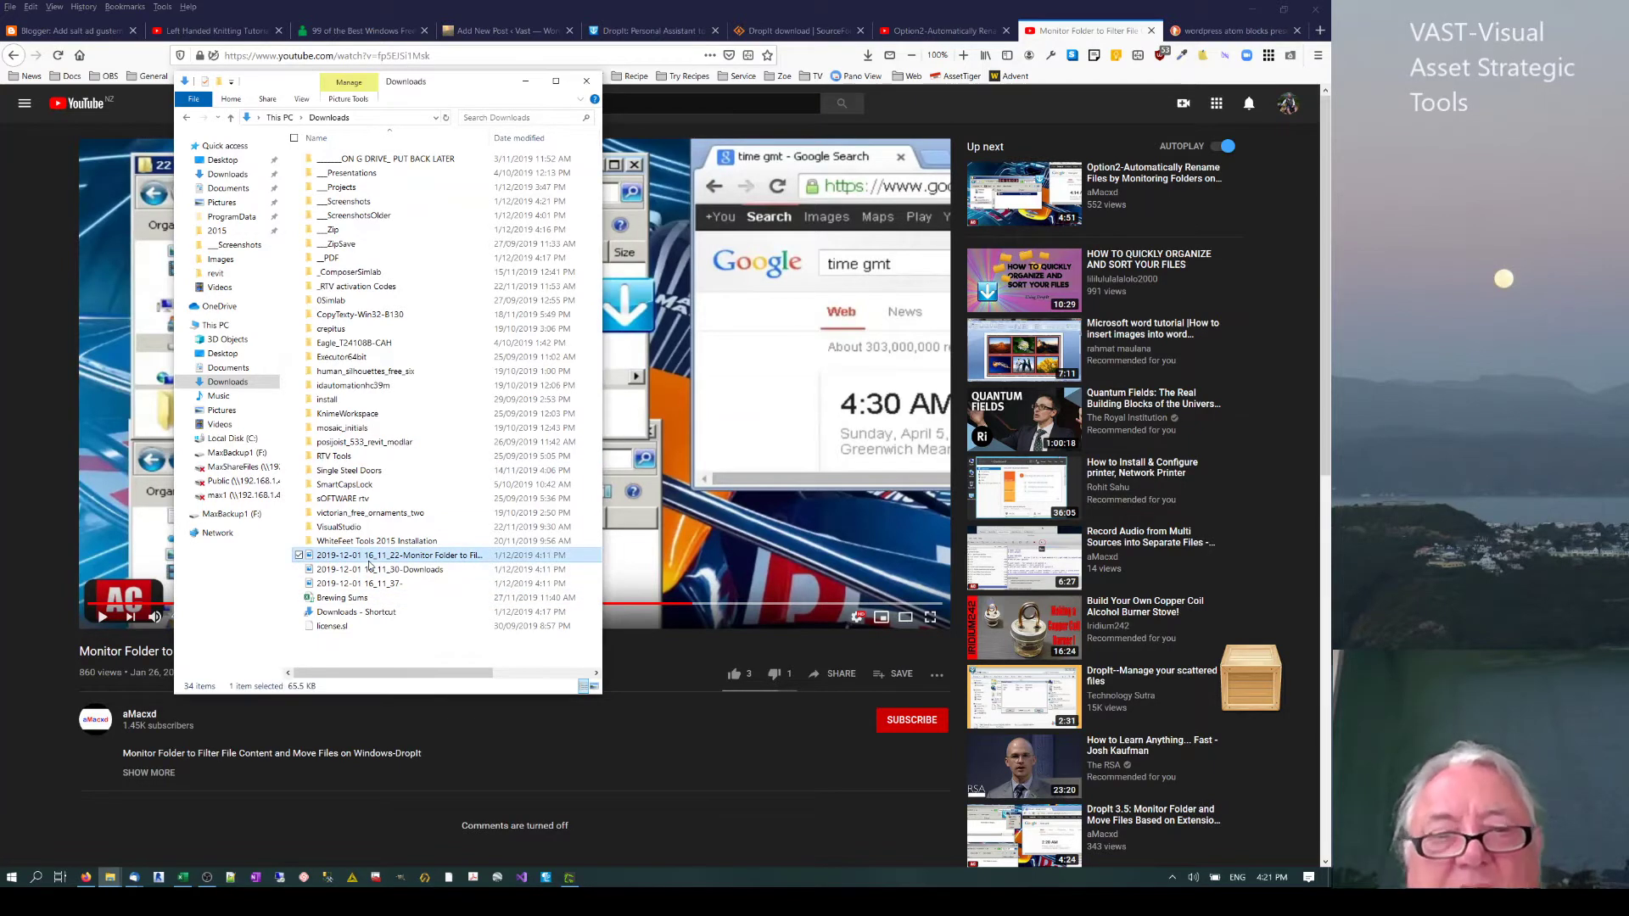
{"action": "left_click", "coordinate": [368, 583], "text": "shift"}
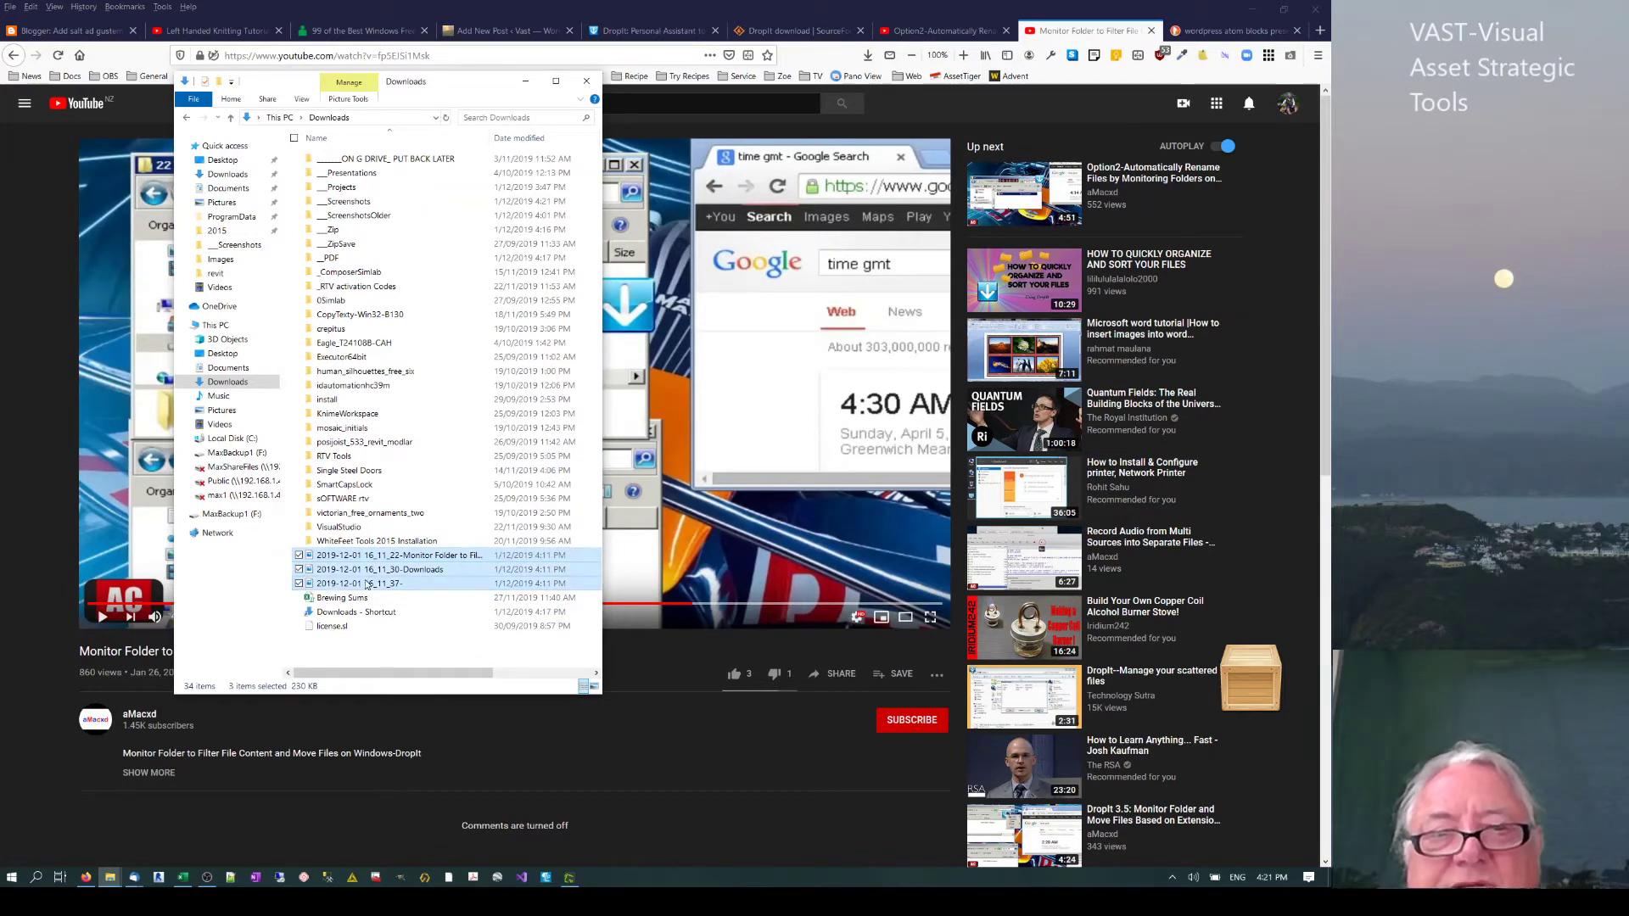
{"action": "right_click", "coordinate": [1265, 674]}
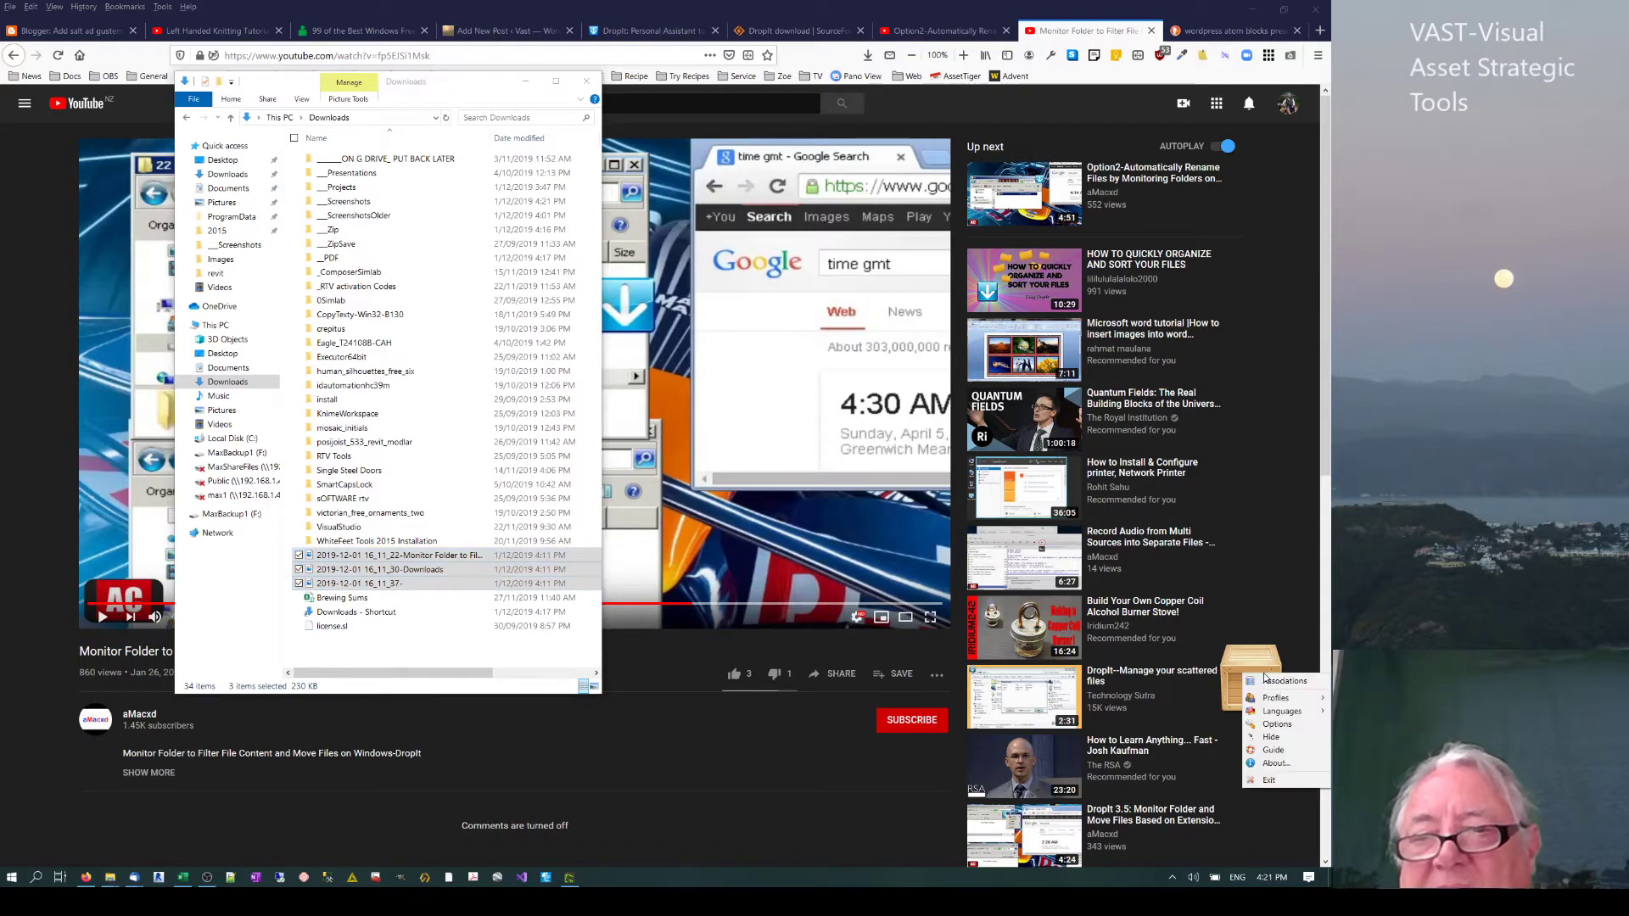
{"action": "mouse_move", "coordinate": [1272, 698]}
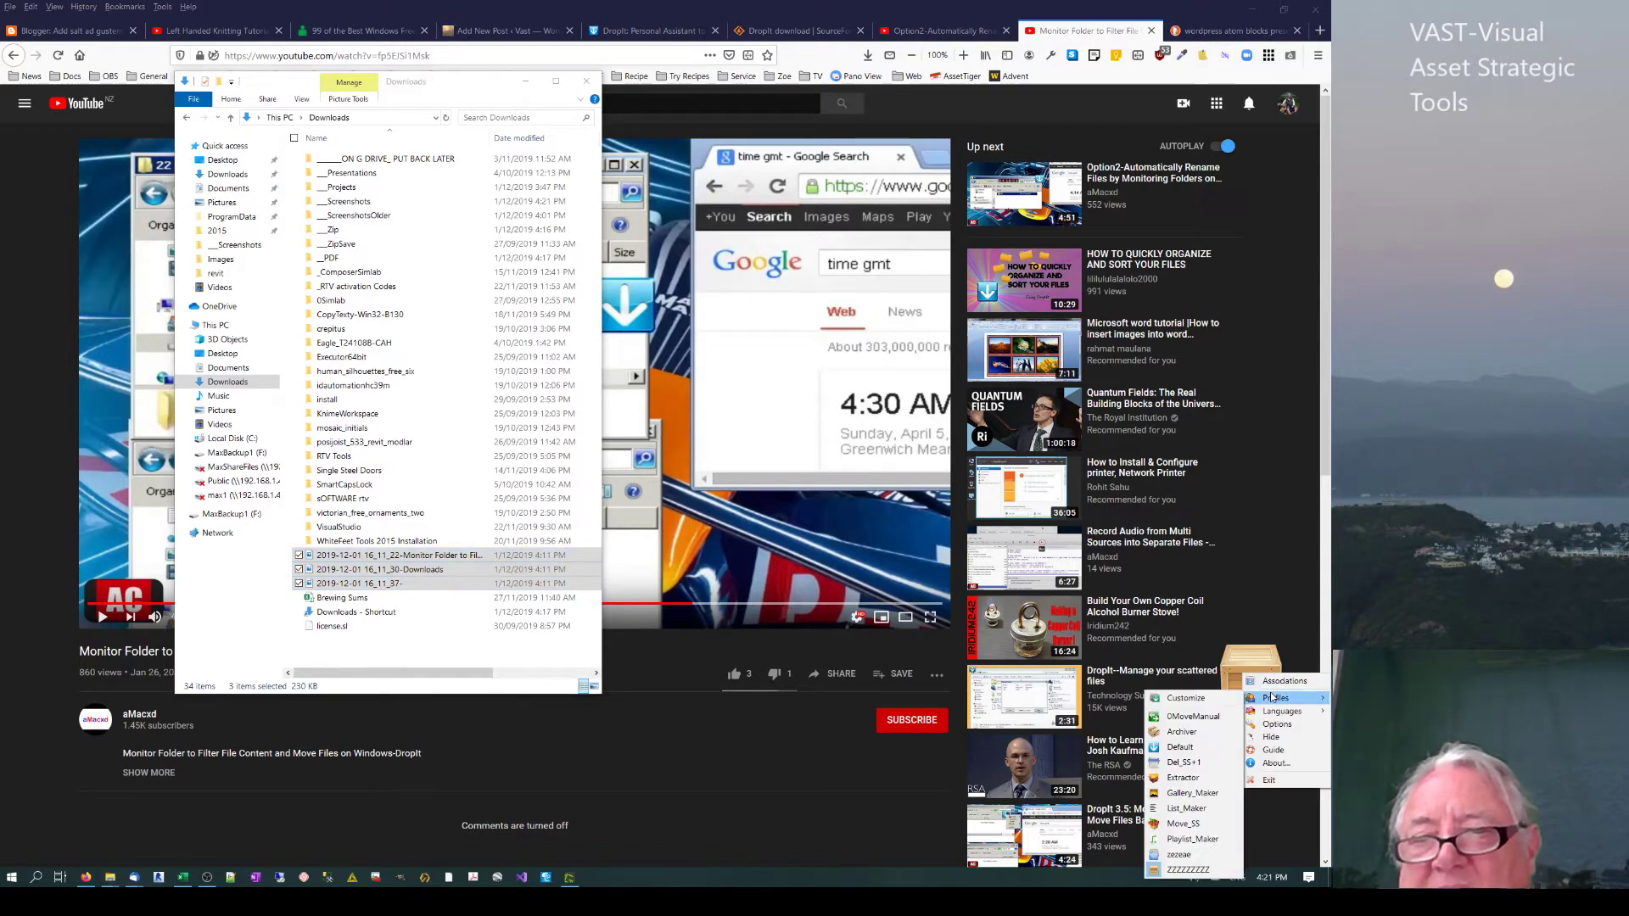
{"action": "left_click", "coordinate": [1202, 717]}
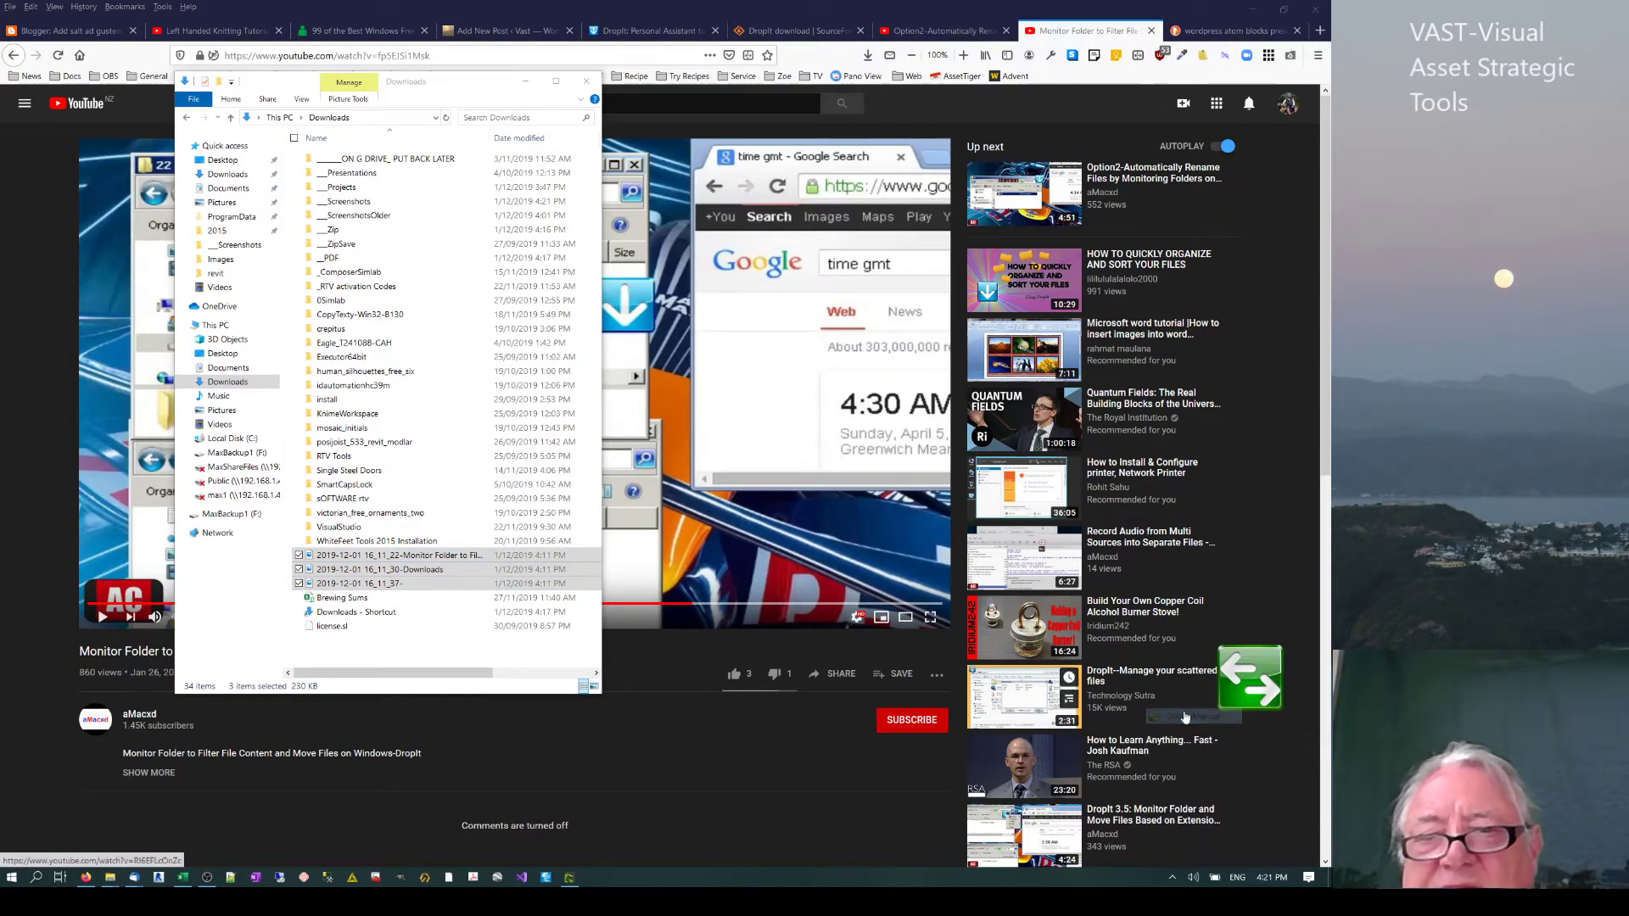
Extend the selection through license.sl and process all the selected files with the 0MoveManual profile.
{"action": "left_click", "coordinate": [332, 627], "text": "shift"}
{"action": "left_click_drag", "start_coordinate": [332, 626], "coordinate": [1252, 678]}
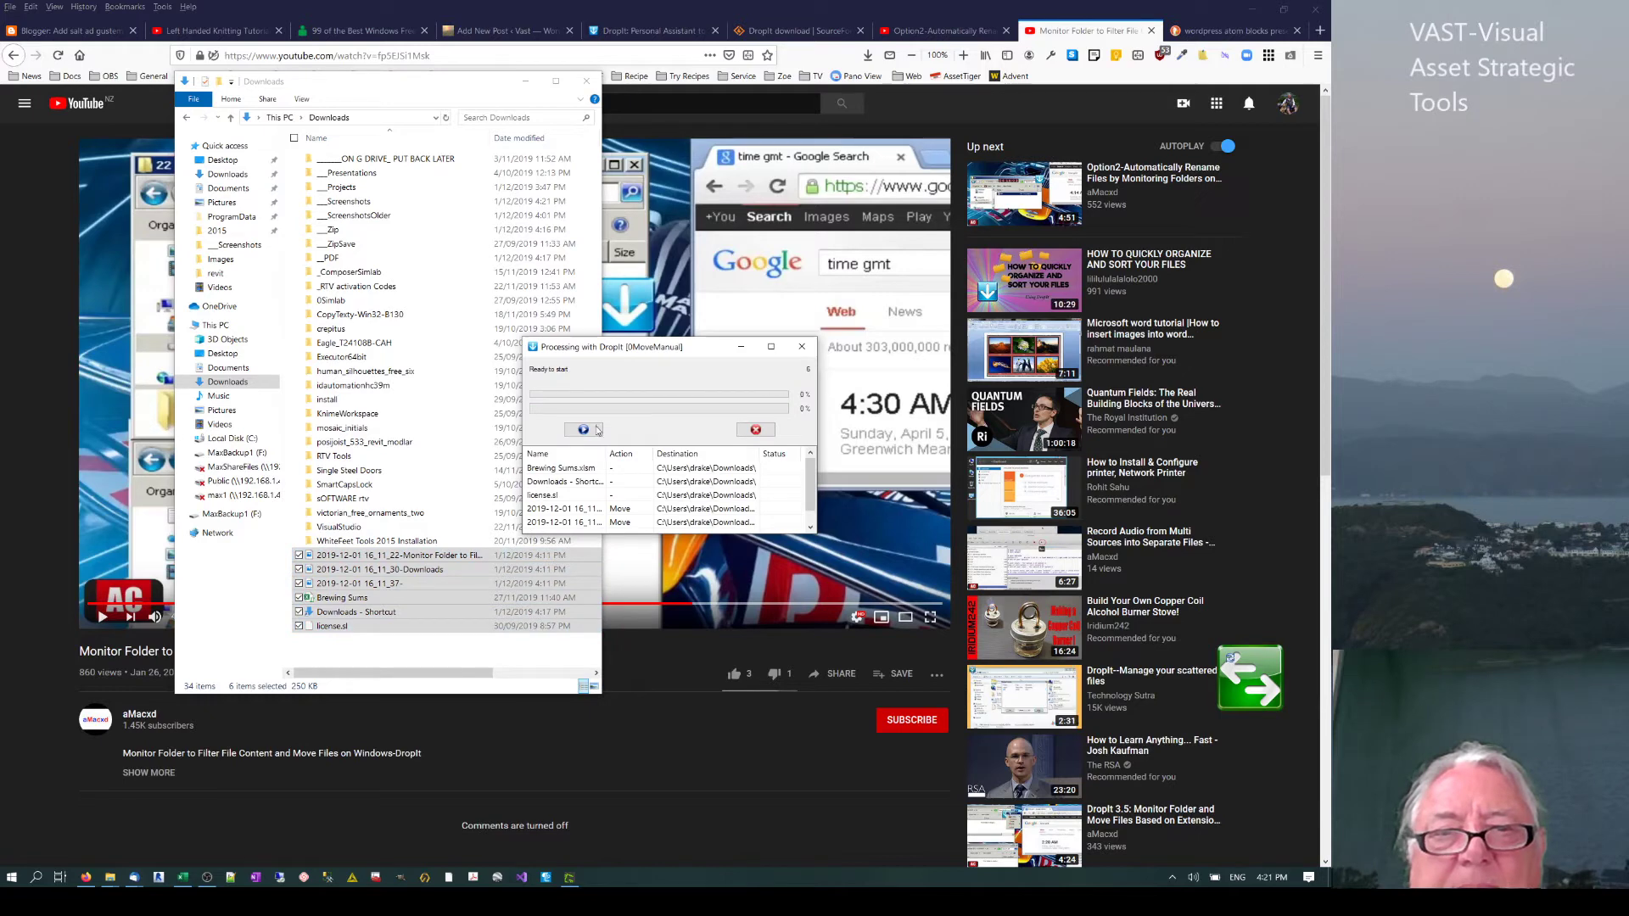
{"action": "left_click", "coordinate": [591, 433]}
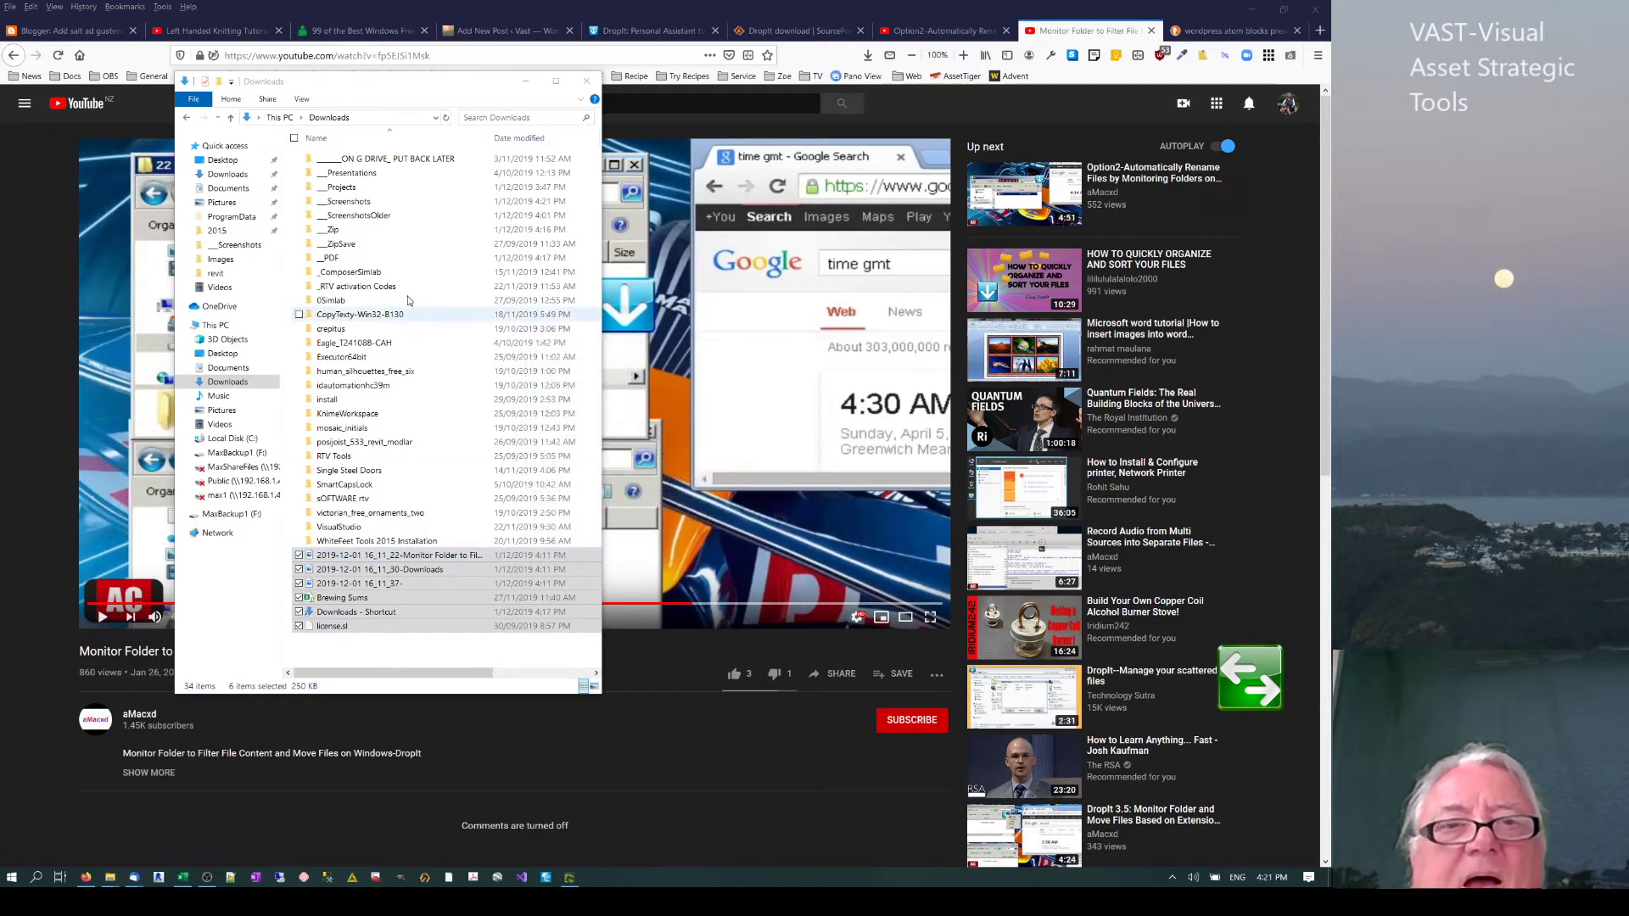
Move the Excel list of stuff and the Pryda floor trusses file from ___Screenshots back to Downloads.
{"action": "double_click", "coordinate": [349, 202]}
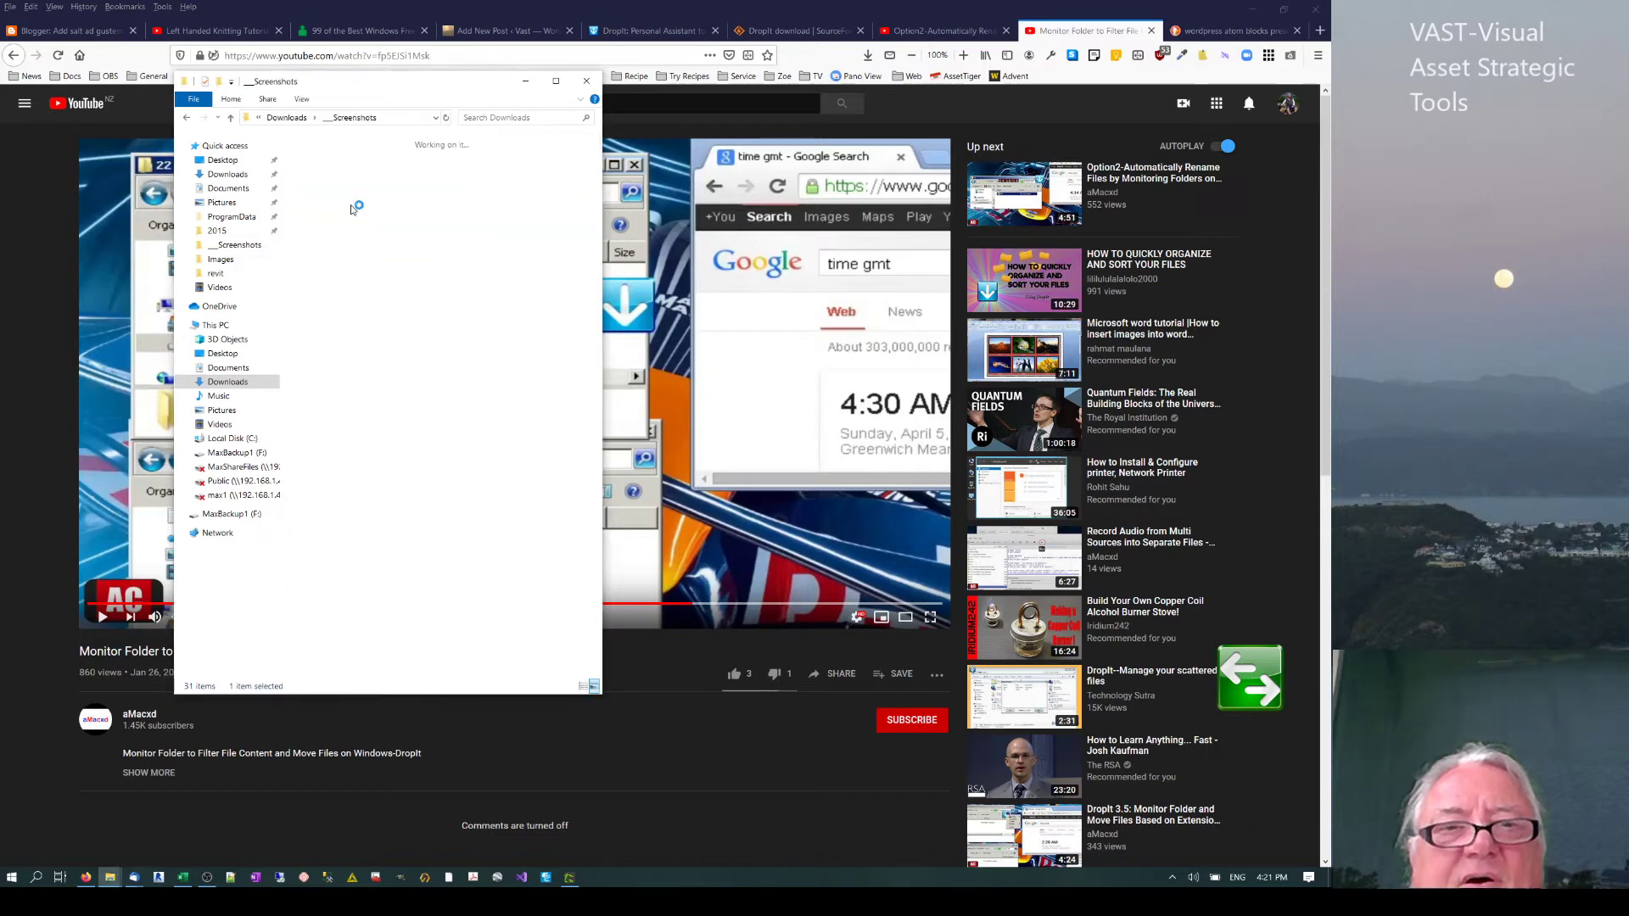
{"action": "left_click", "coordinate": [344, 378]}
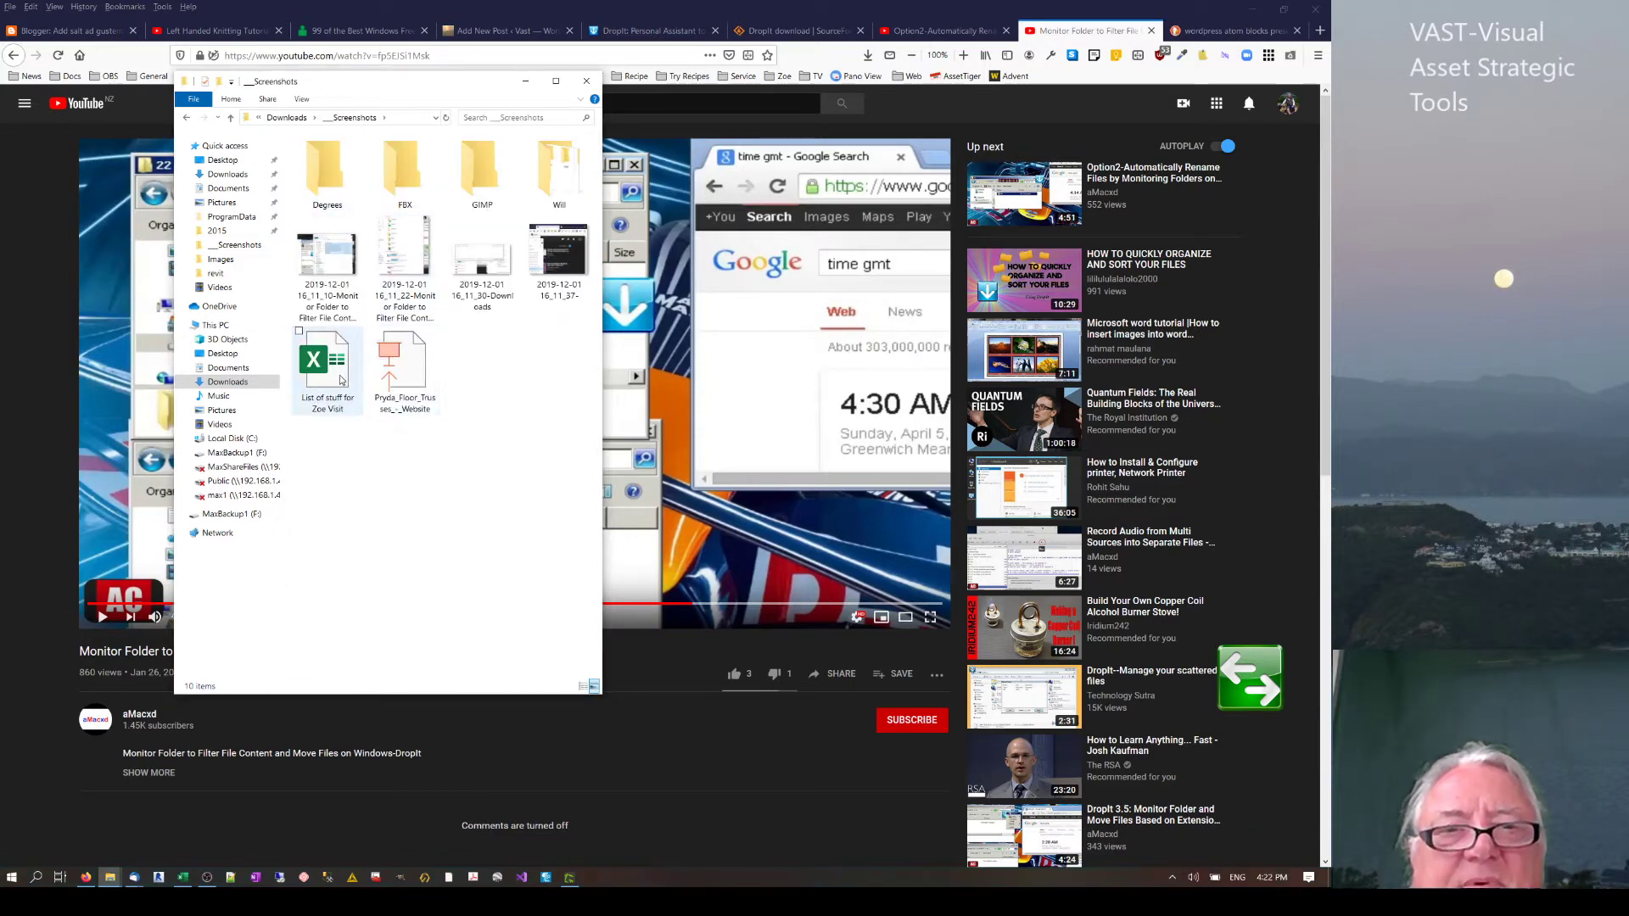
{"action": "left_click", "coordinate": [384, 378], "text": "ctrl"}
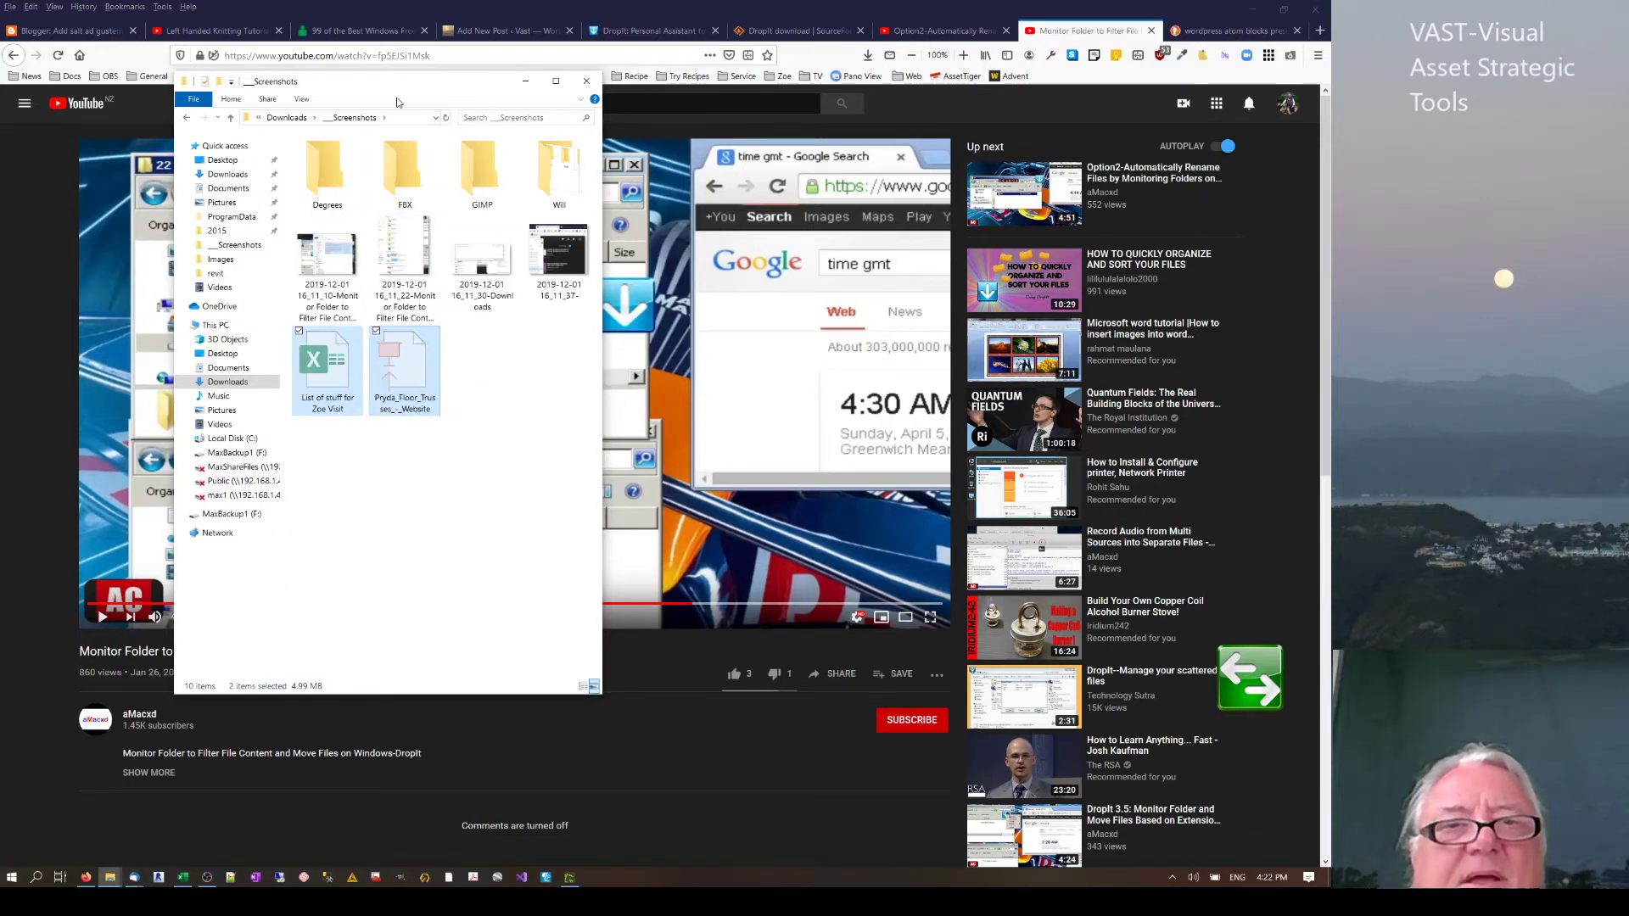
{"action": "left_click", "coordinate": [287, 118]}
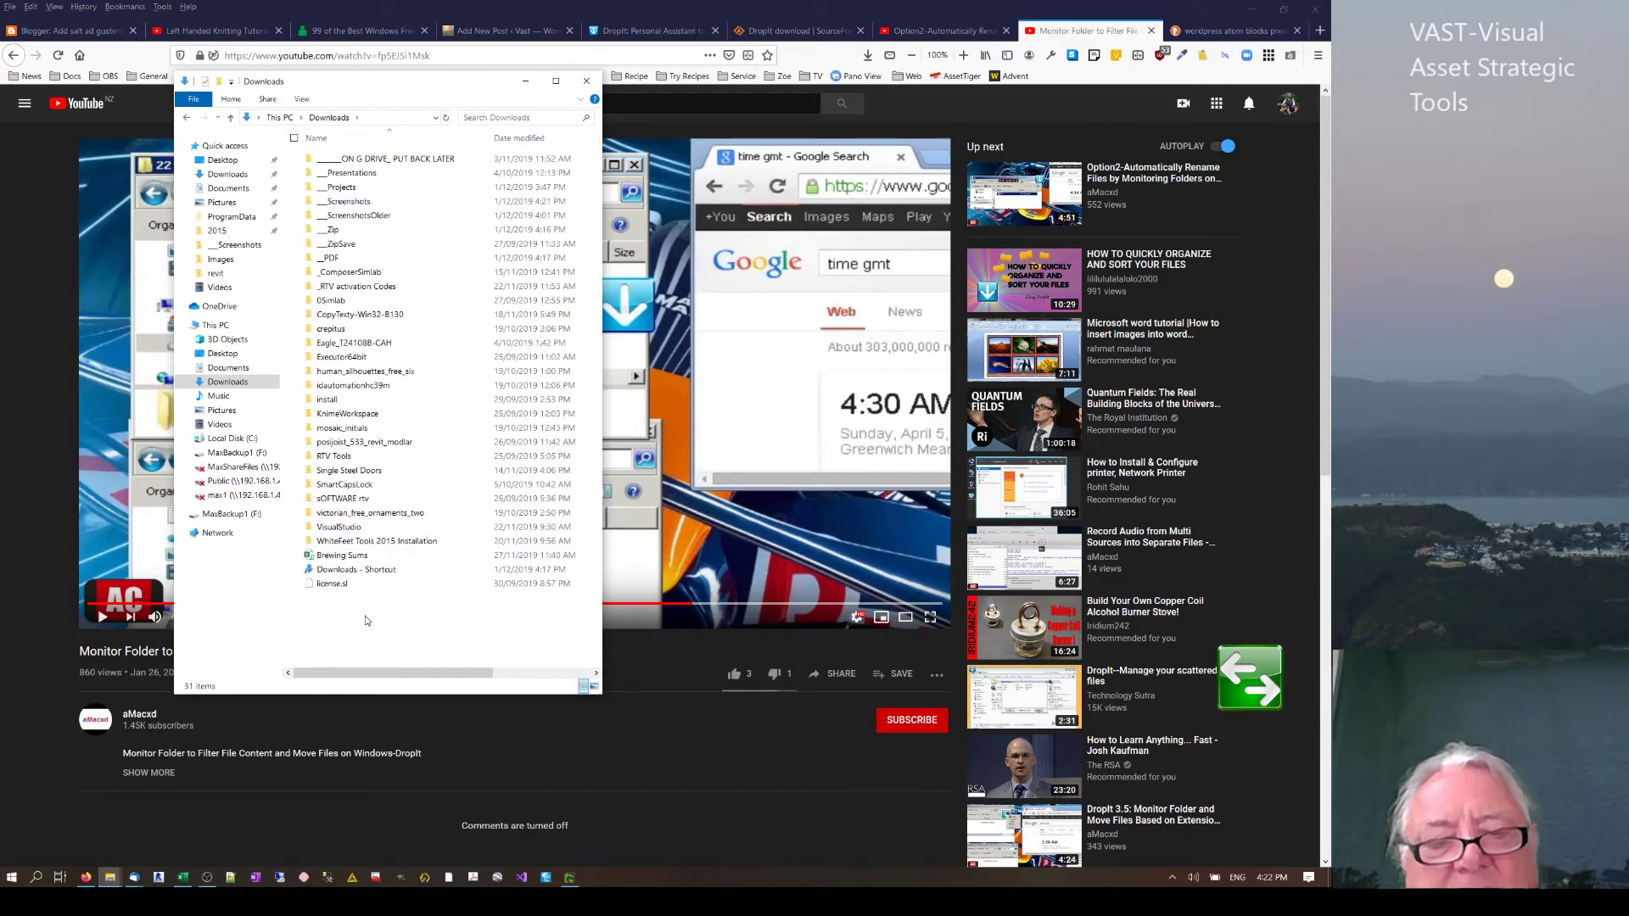
{"action": "key", "text": "ctrl+v"}
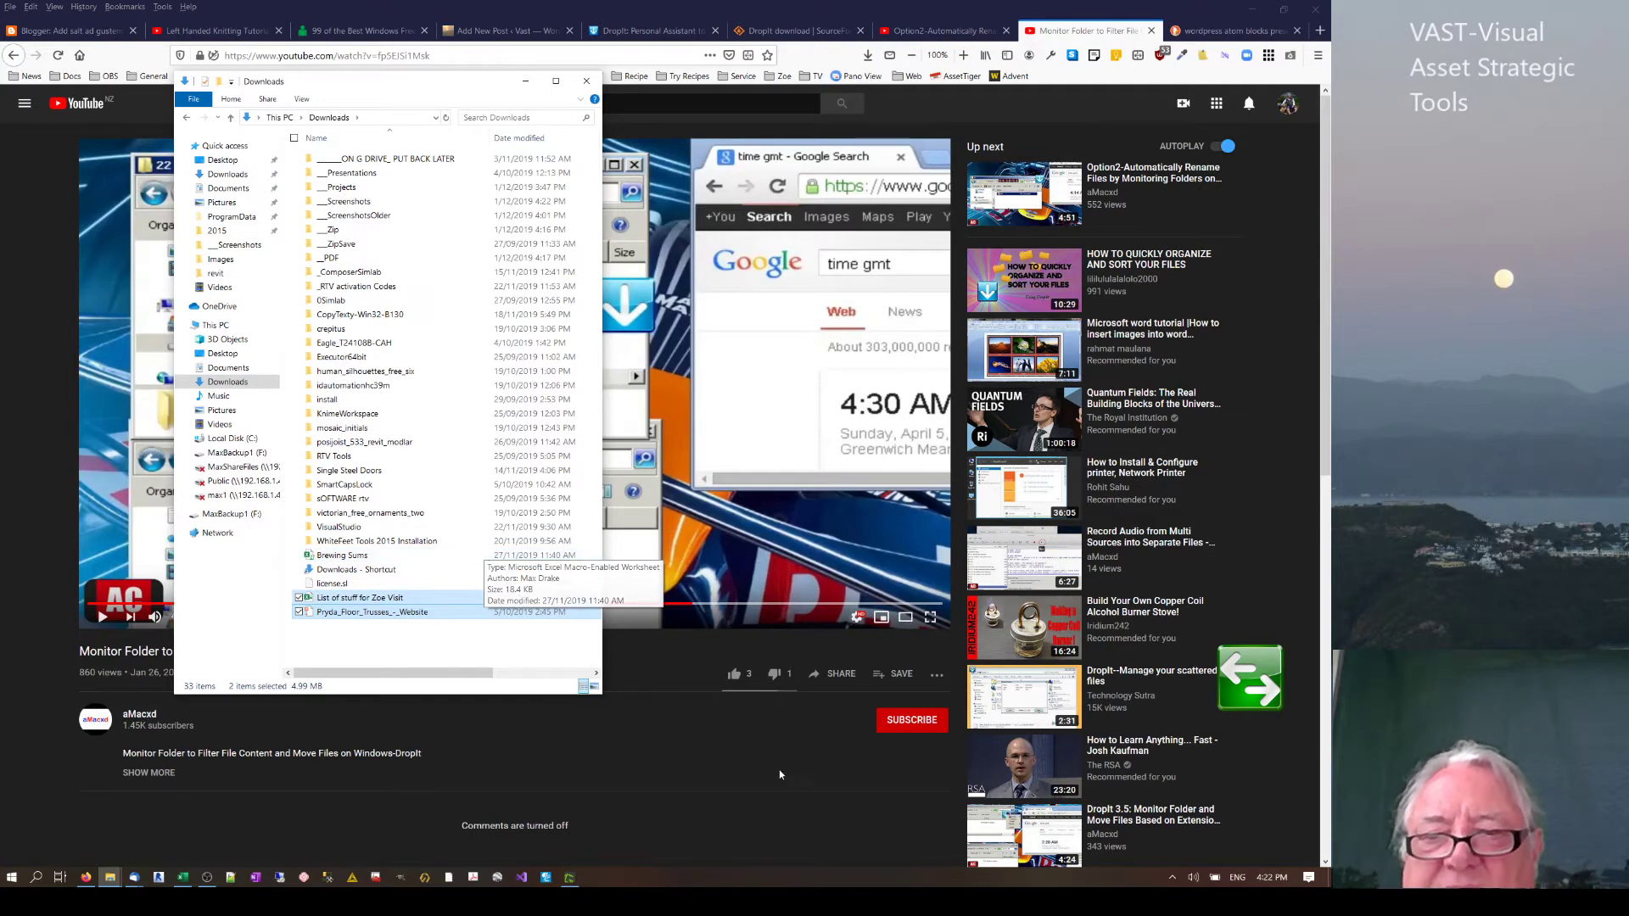
Review DropIt's Main and Various options, with the ___Screenshots folder open alongside.
{"action": "right_click", "coordinate": [1260, 679]}
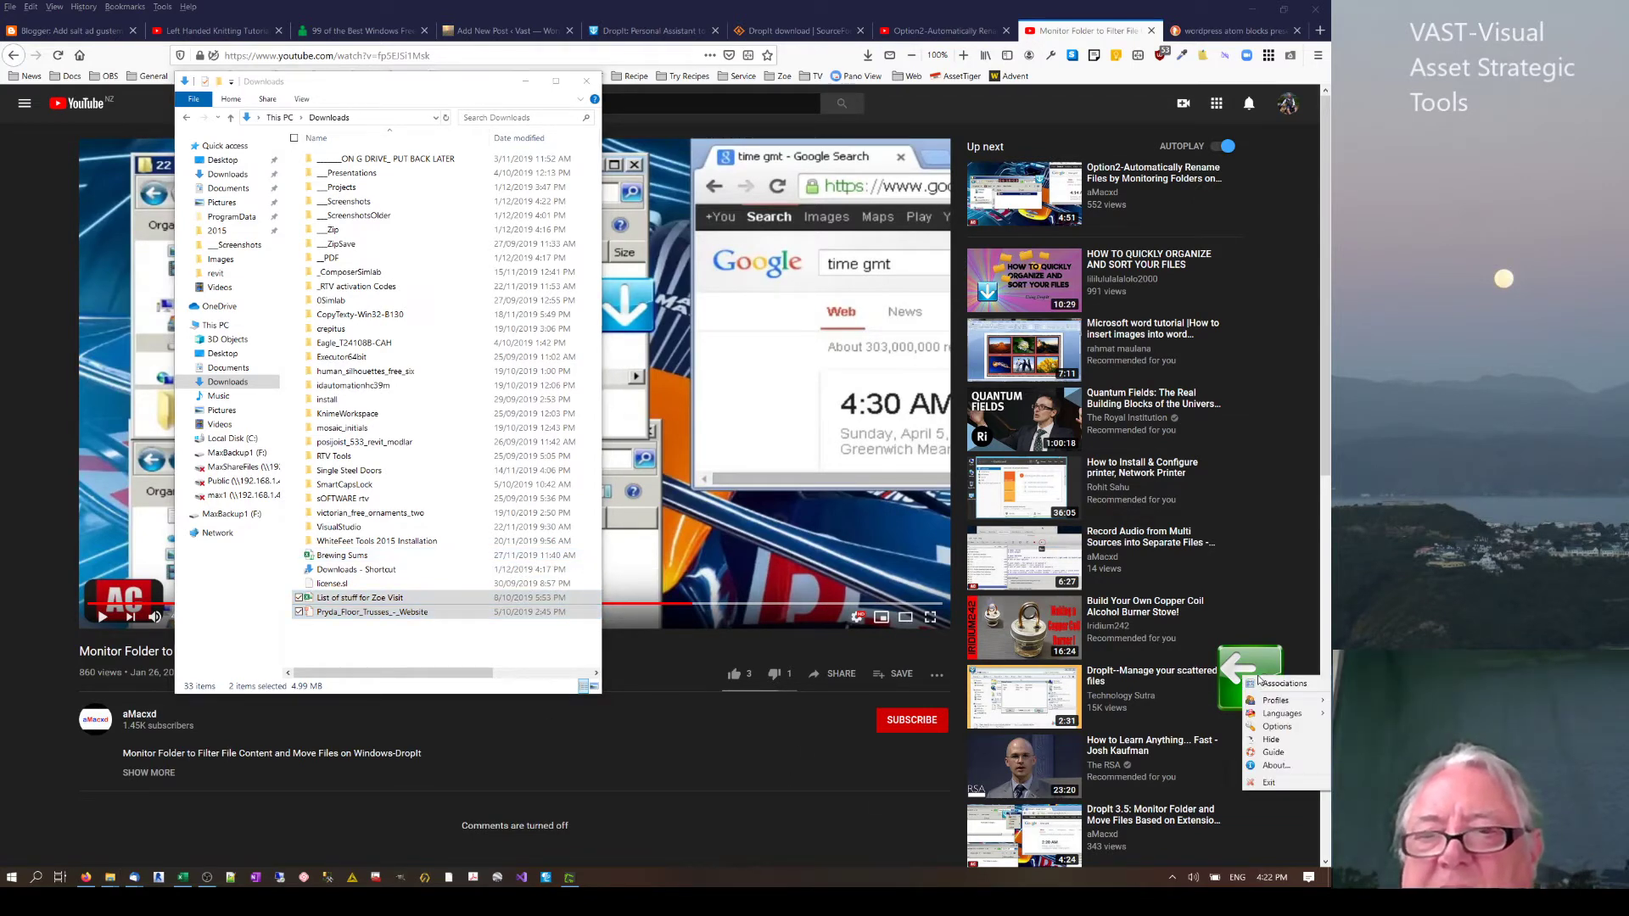
{"action": "left_click", "coordinate": [1278, 727]}
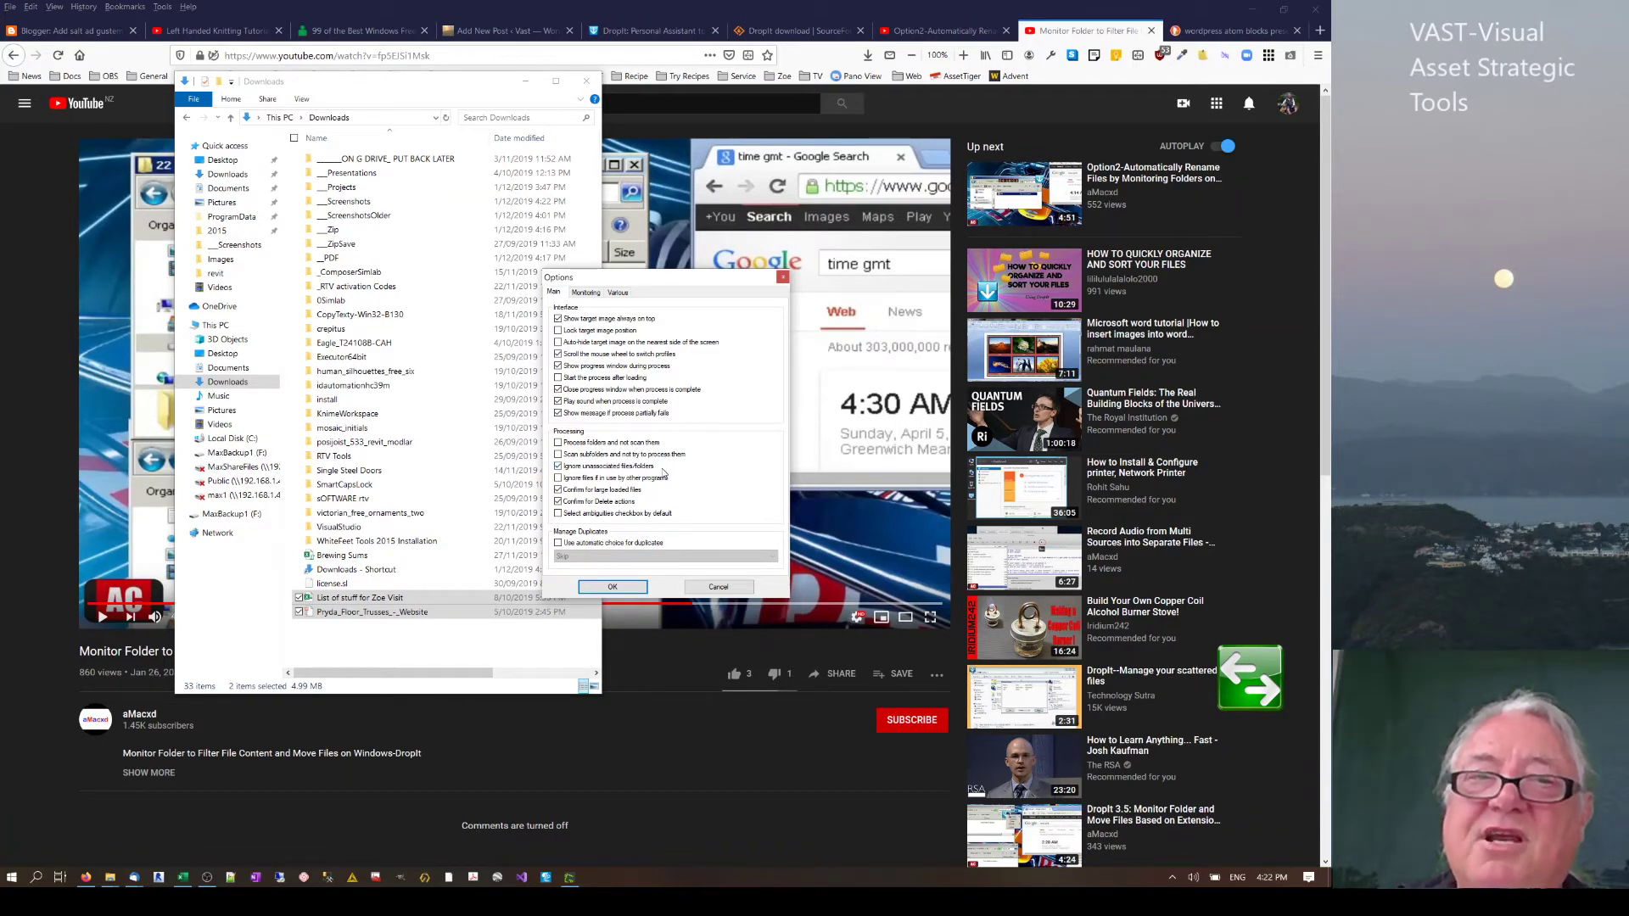
{"action": "double_click", "coordinate": [346, 203]}
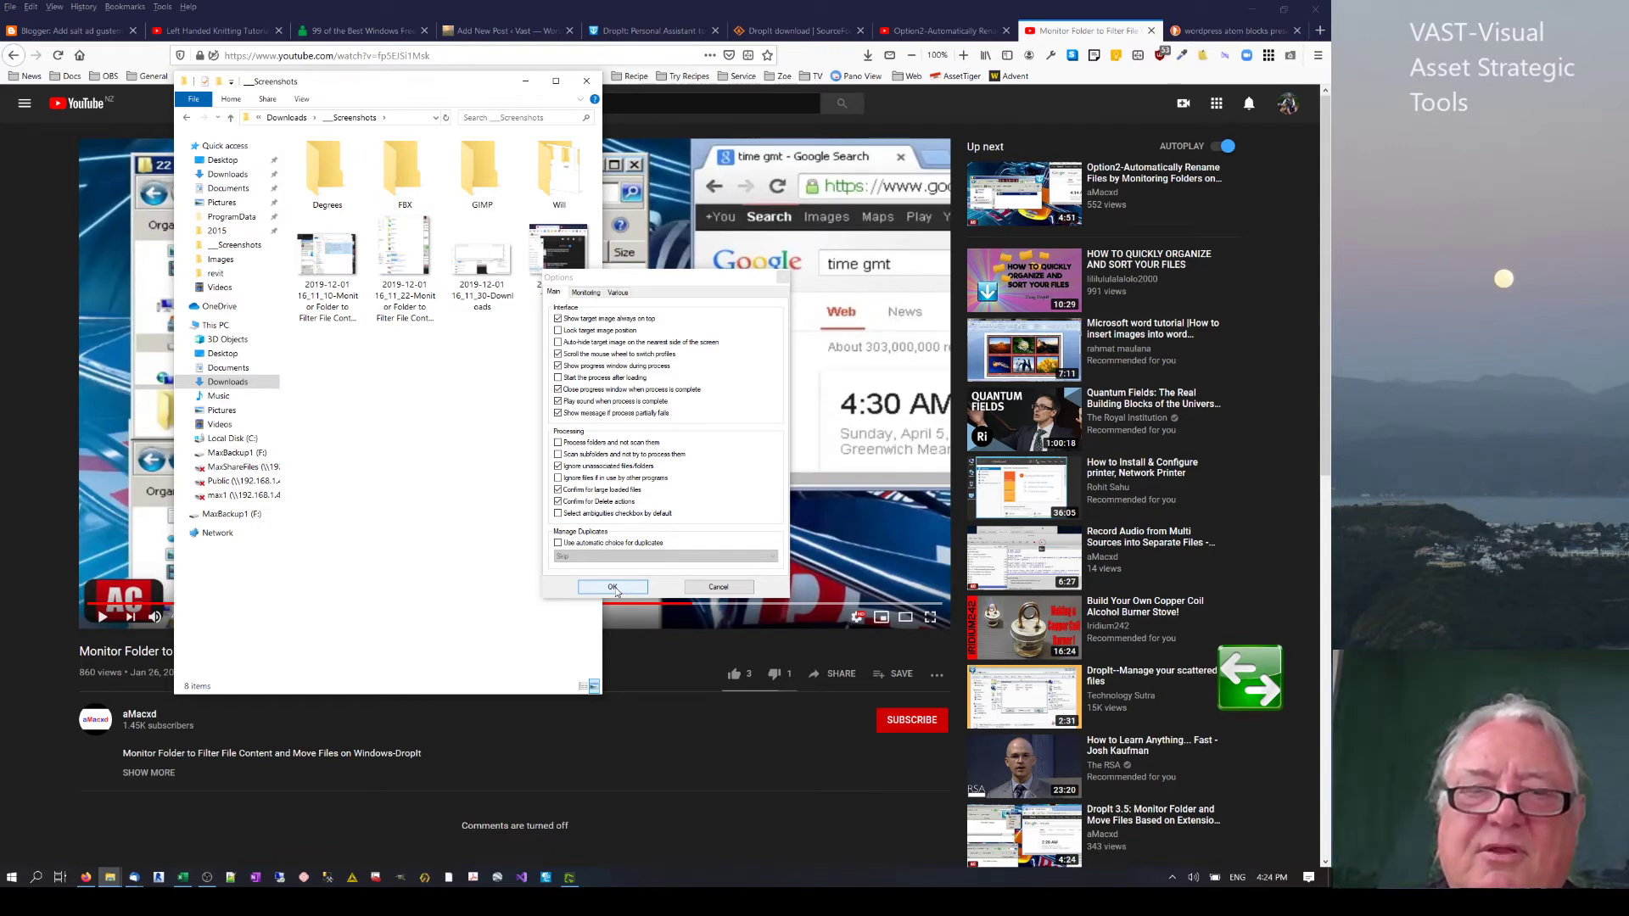
{"action": "left_click", "coordinate": [624, 294]}
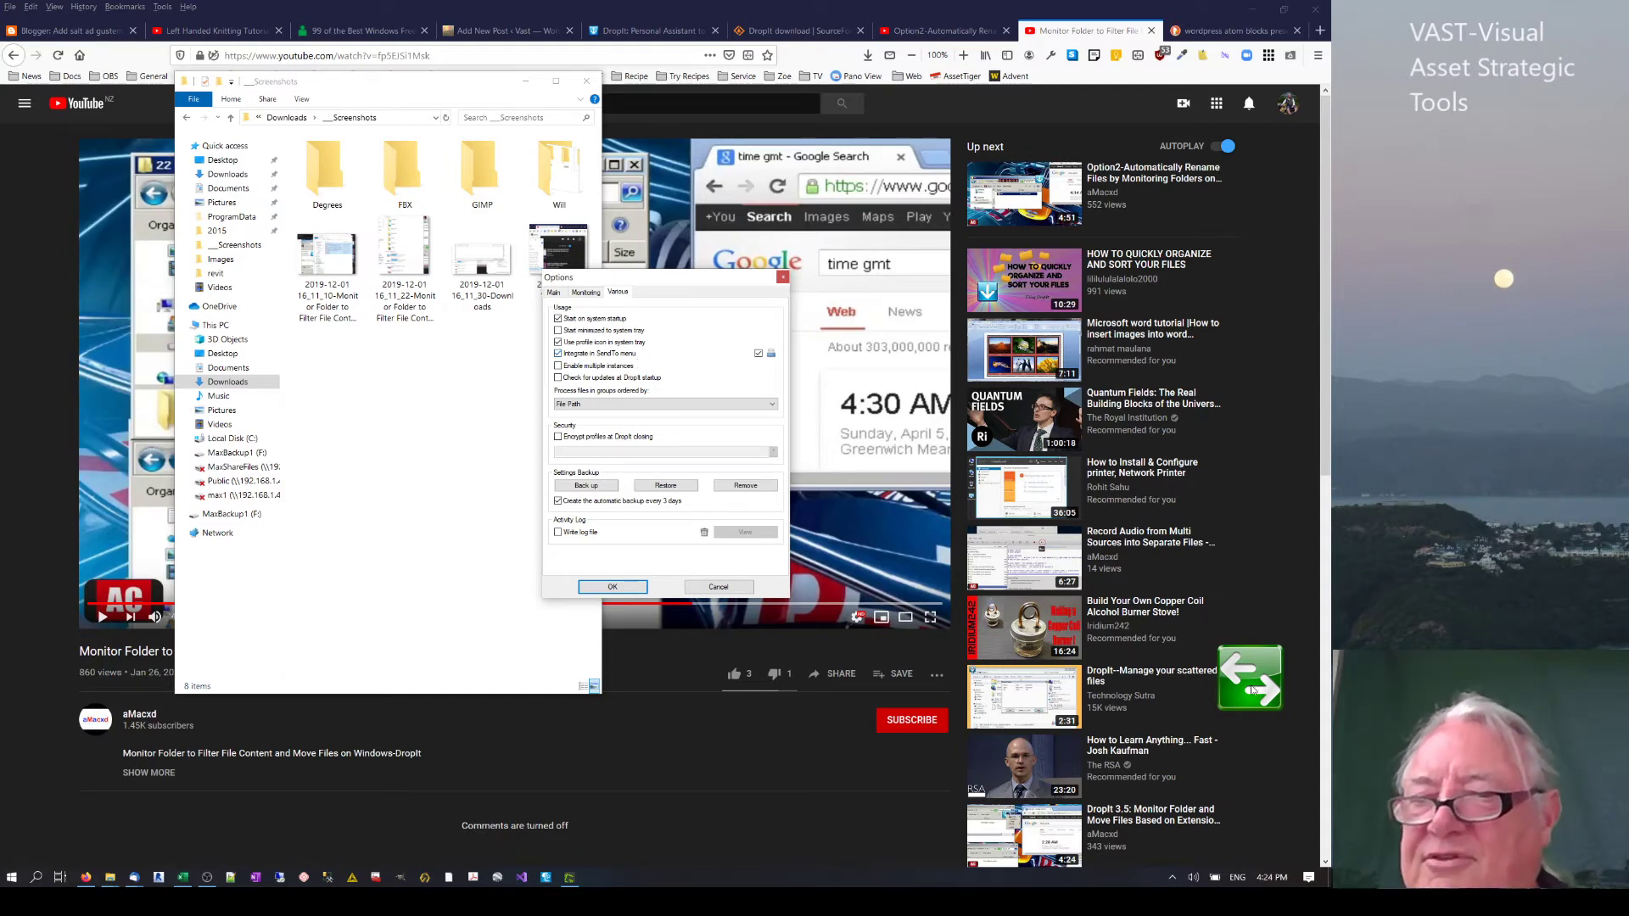
Look through the DropIt profiles offered as Send to destinations for the 16_11_10 screenshot.
{"action": "left_click", "coordinate": [313, 269]}
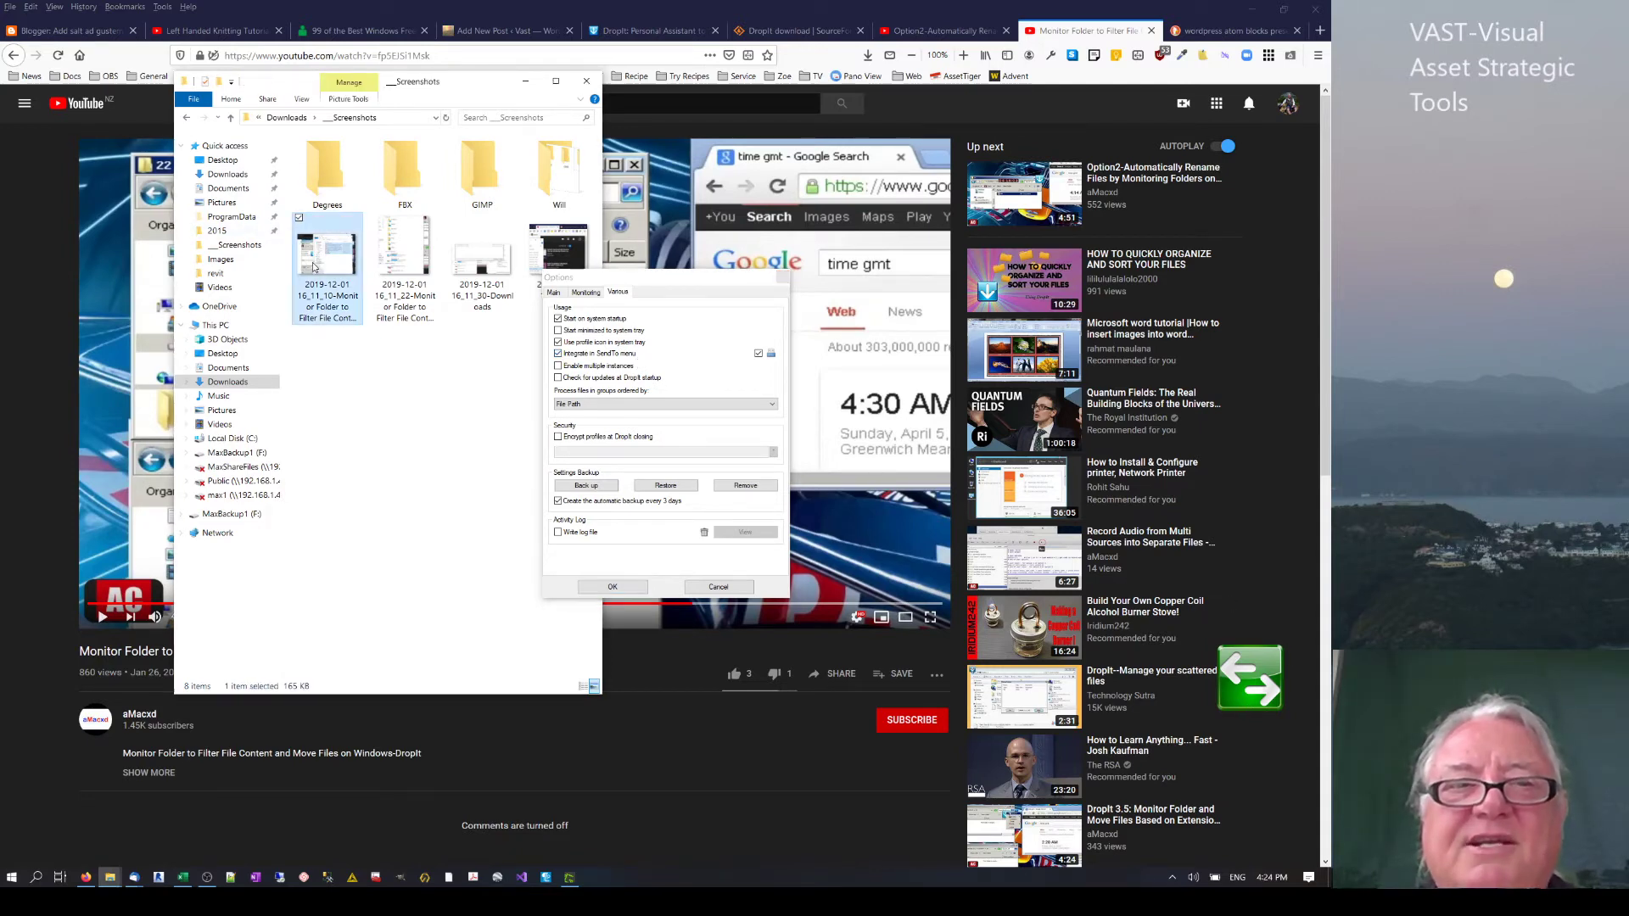
{"action": "right_click", "coordinate": [313, 268]}
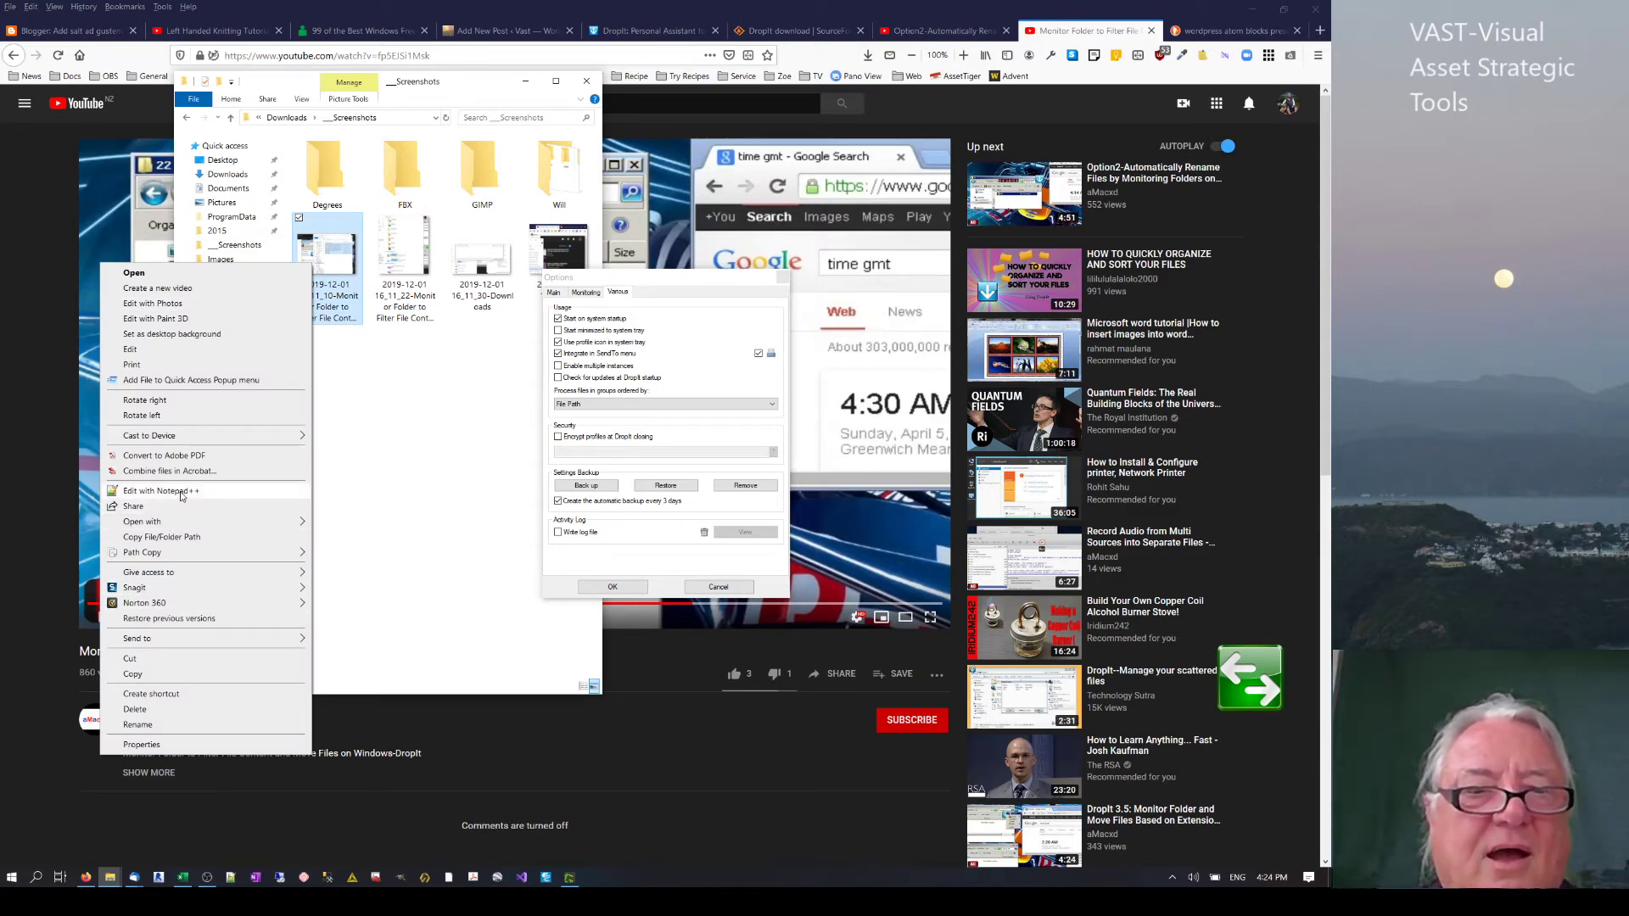
{"action": "mouse_move", "coordinate": [221, 638]}
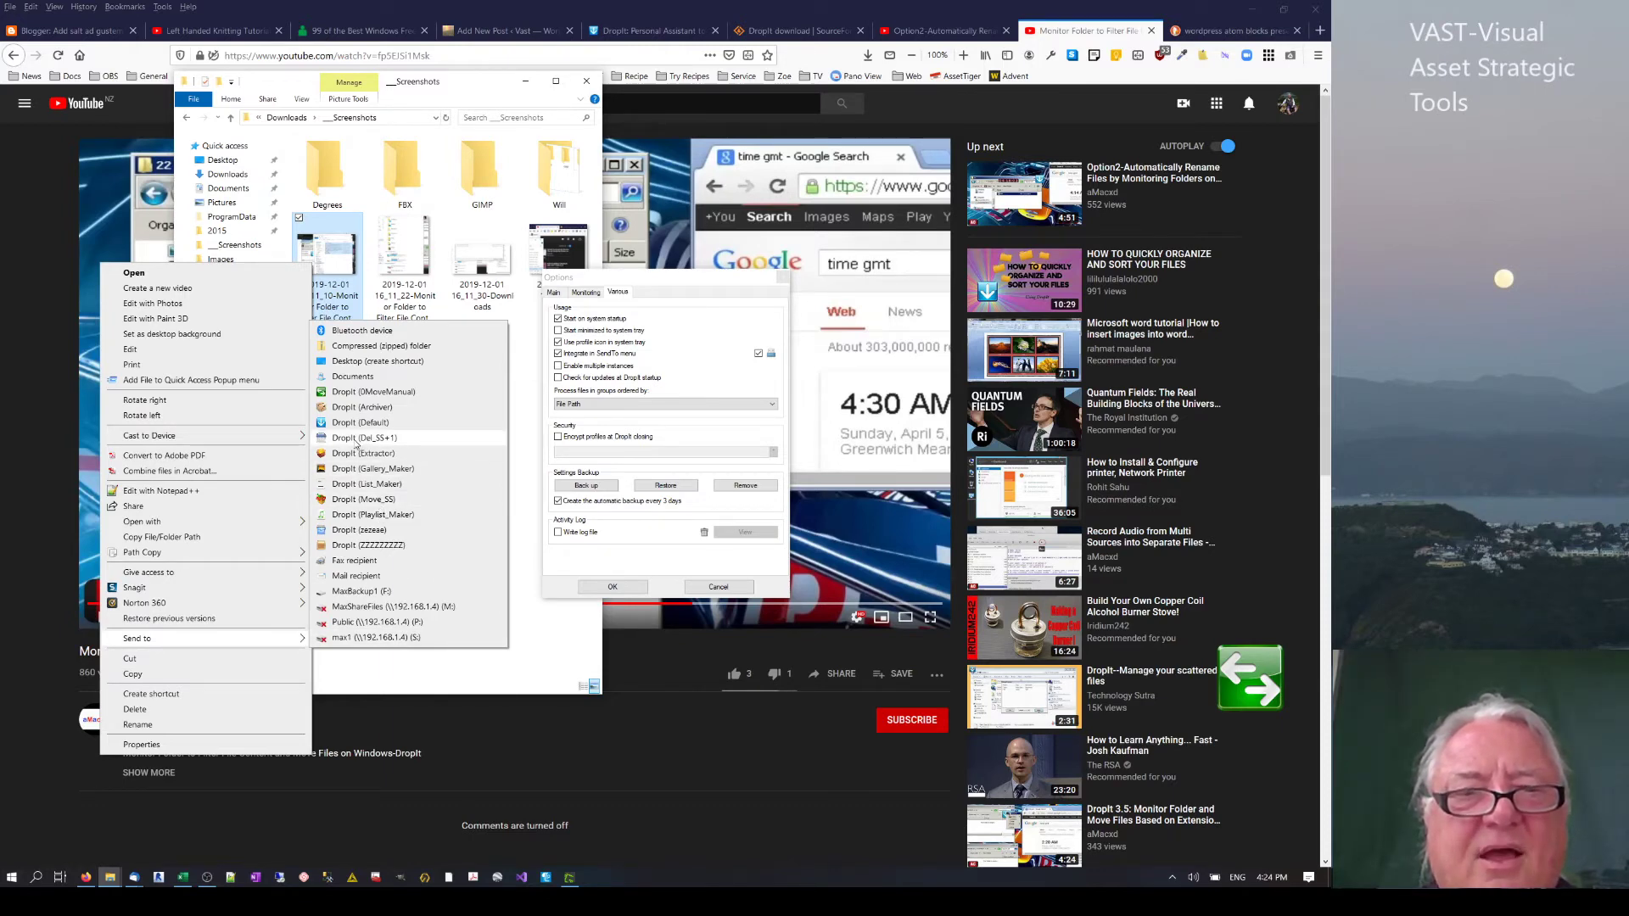
{"action": "left_click", "coordinate": [352, 501]}
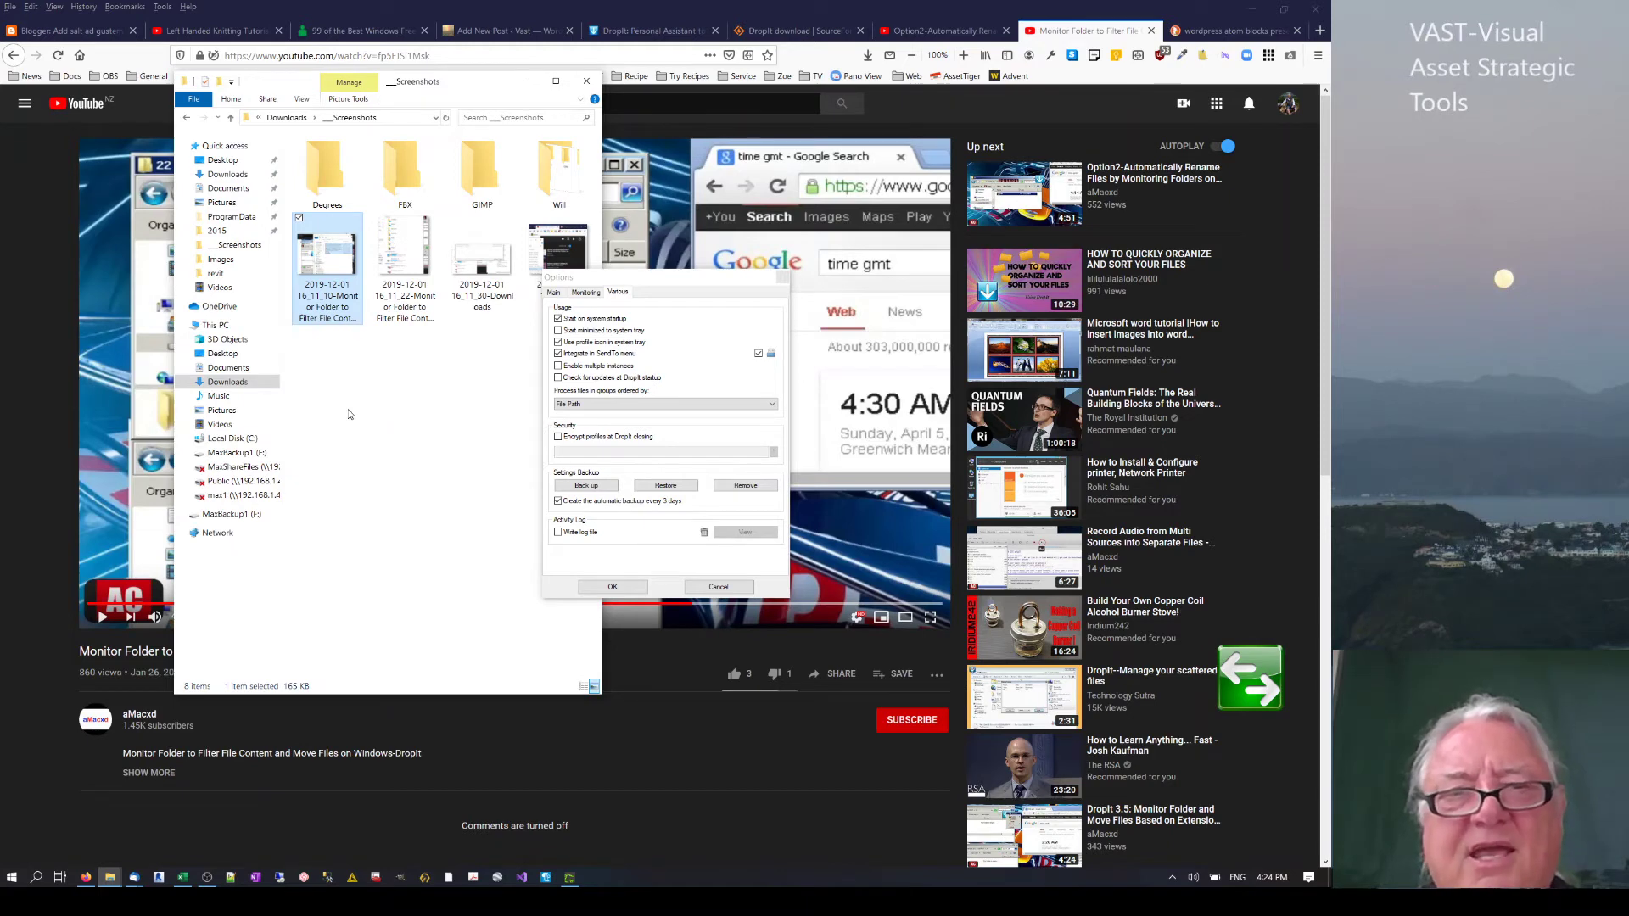
Set the folder monitoring interval to 40 seconds and disable monitoring of the Del_SS+1 folder.
{"action": "left_click", "coordinate": [583, 294]}
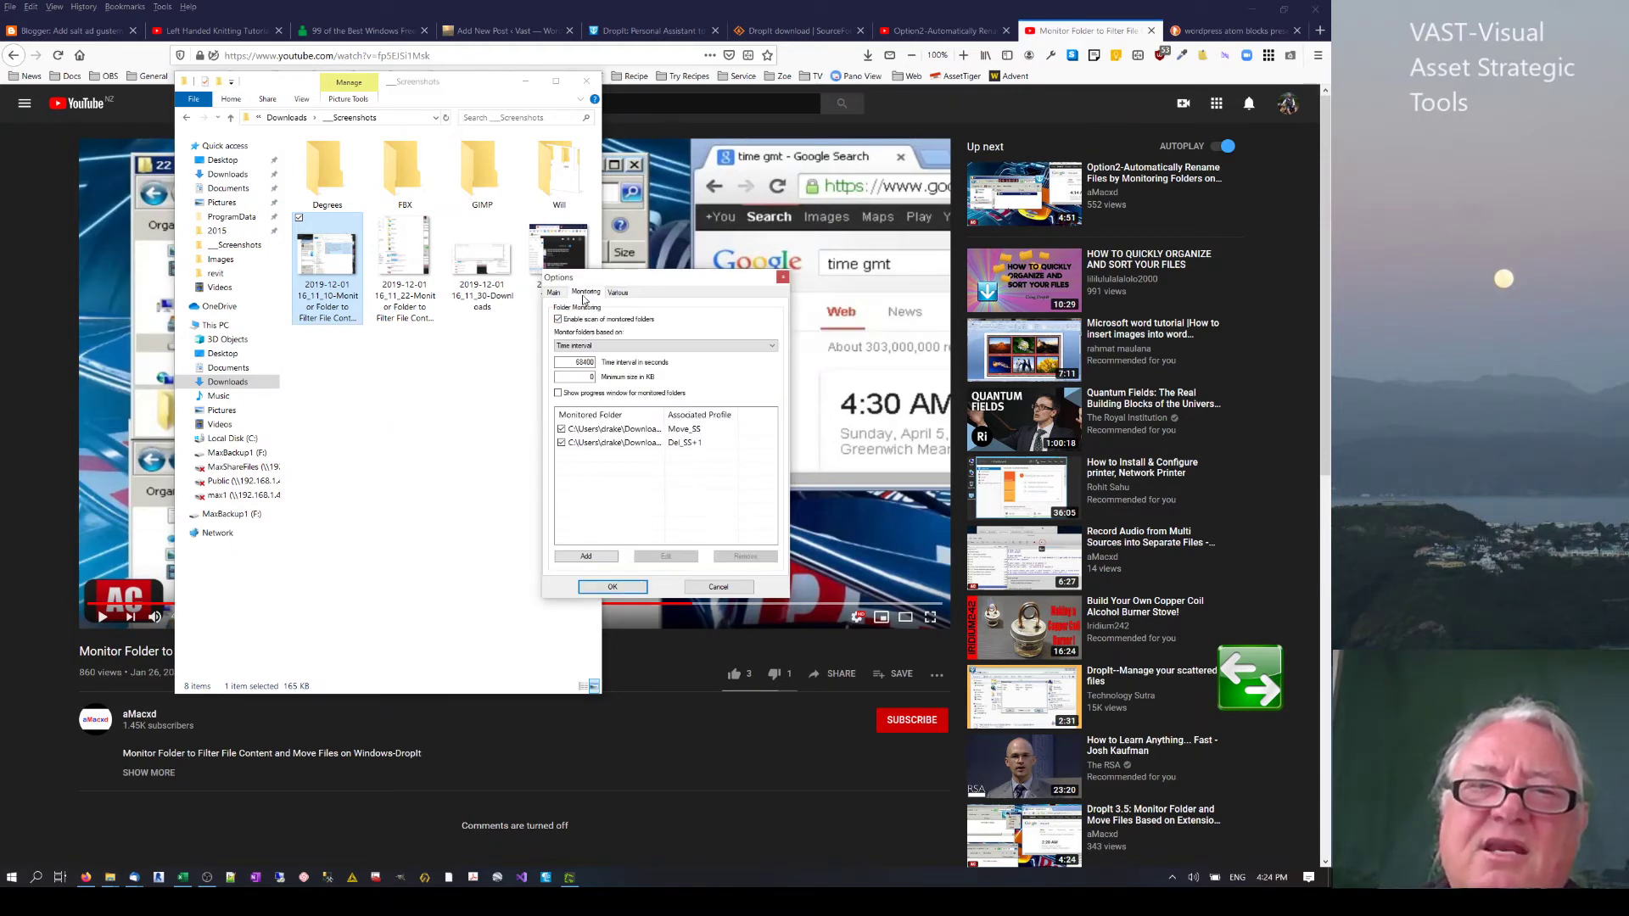
{"action": "double_click", "coordinate": [584, 363]}
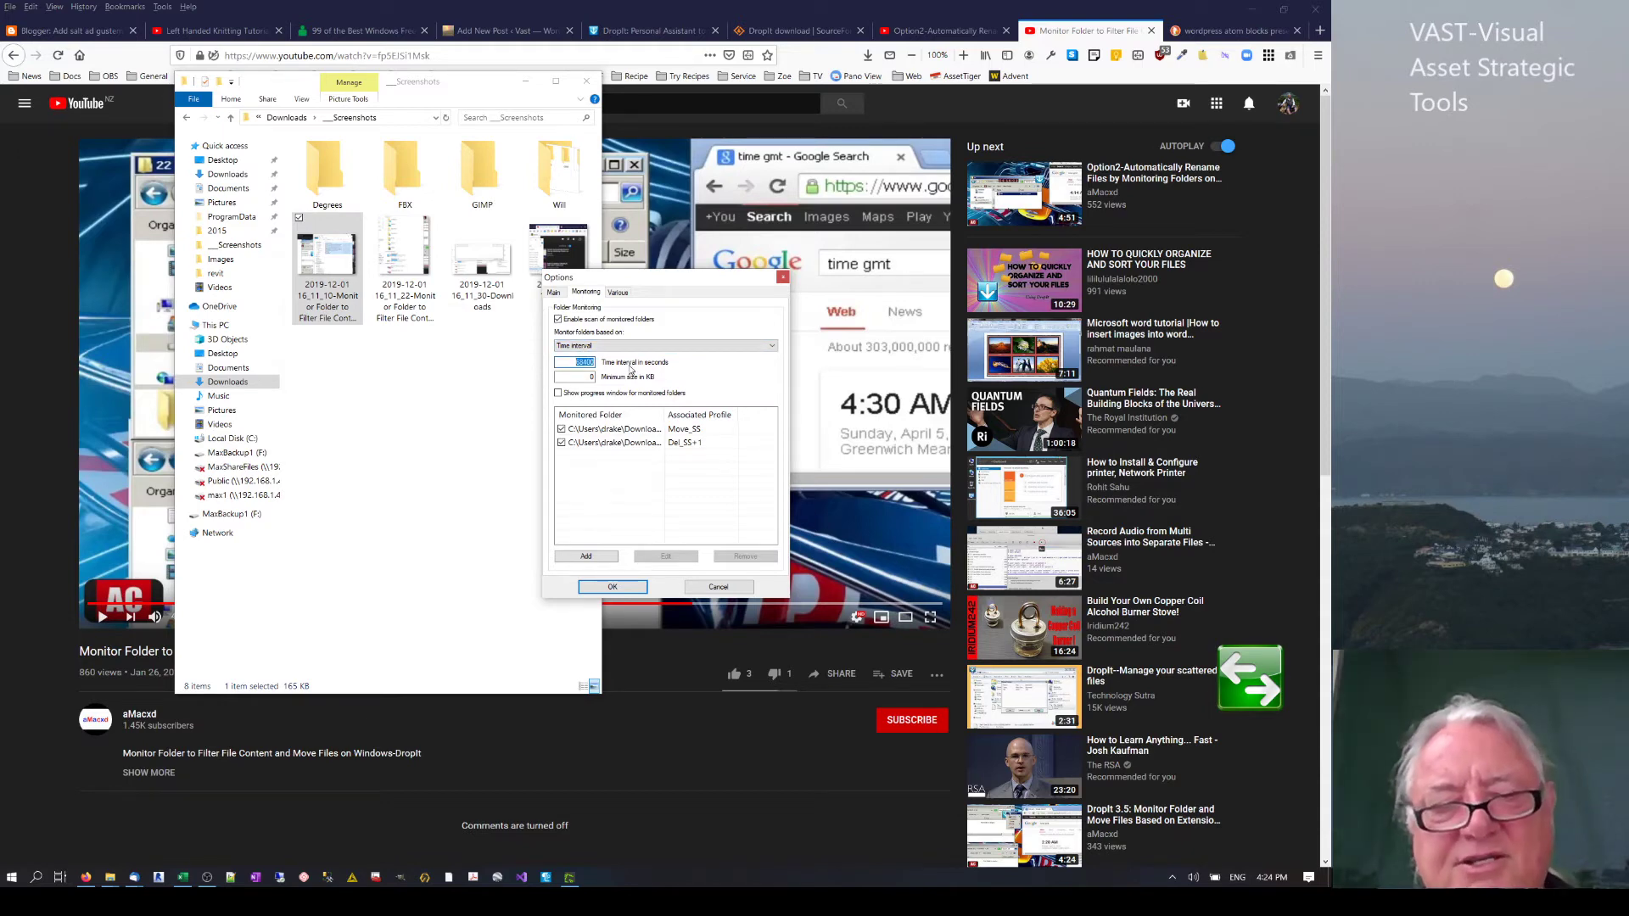
{"action": "type", "text": "40"}
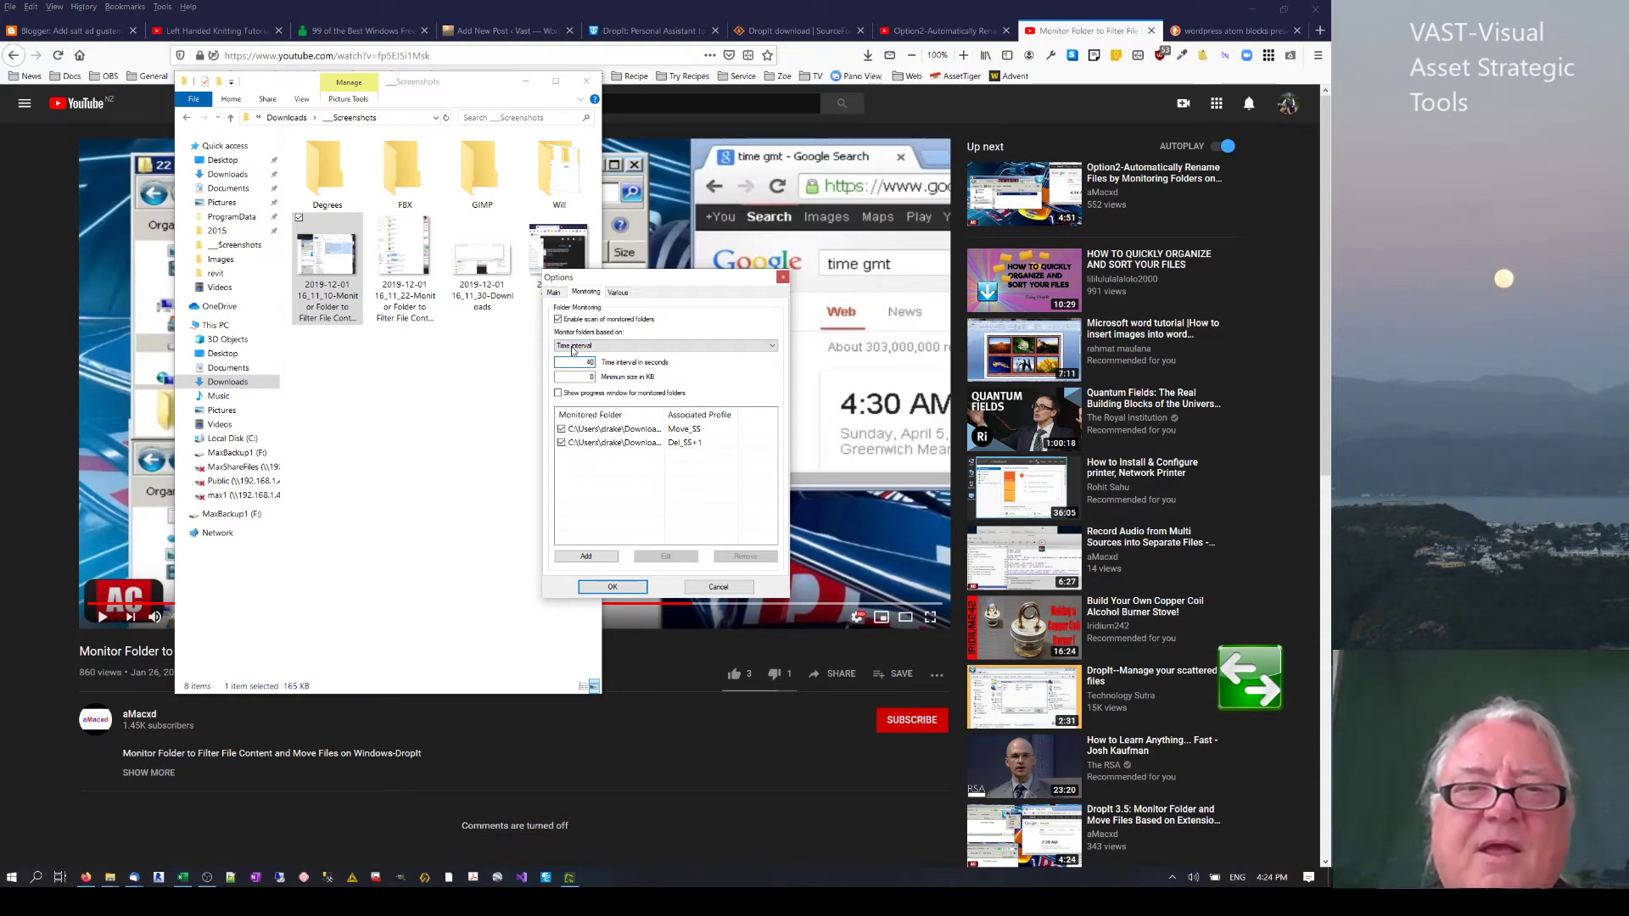
{"action": "left_click", "coordinate": [562, 444]}
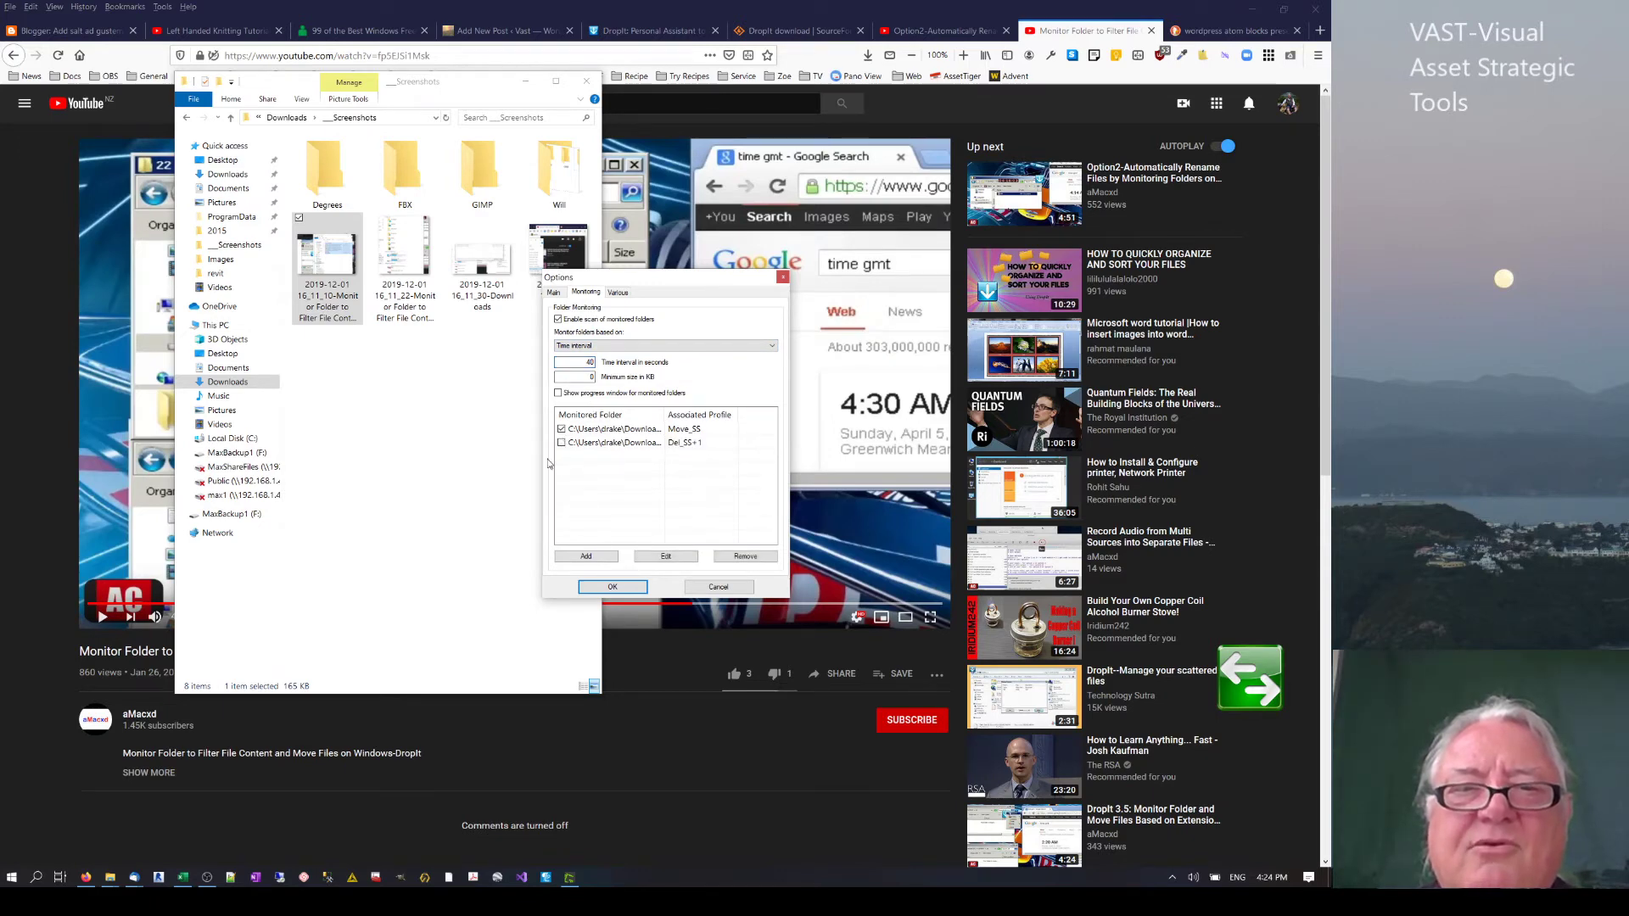
{"action": "double_click", "coordinate": [589, 362]}
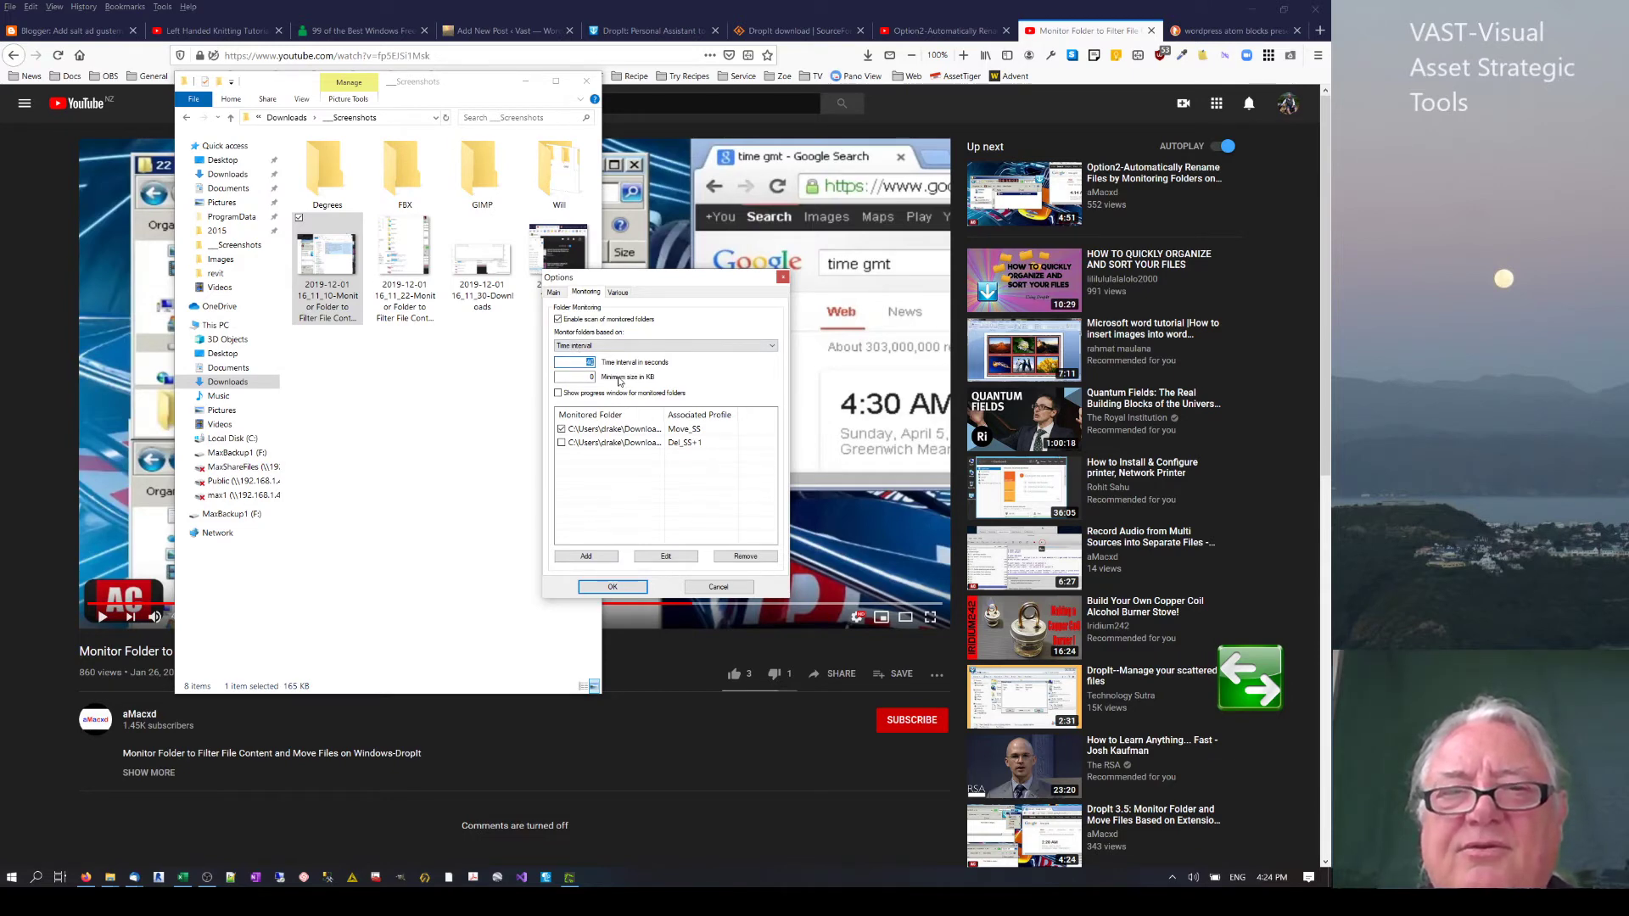
Save the monitored ___Screenshots folder with the Move_SS profile and apply the monitoring options.
{"action": "left_click", "coordinate": [561, 429]}
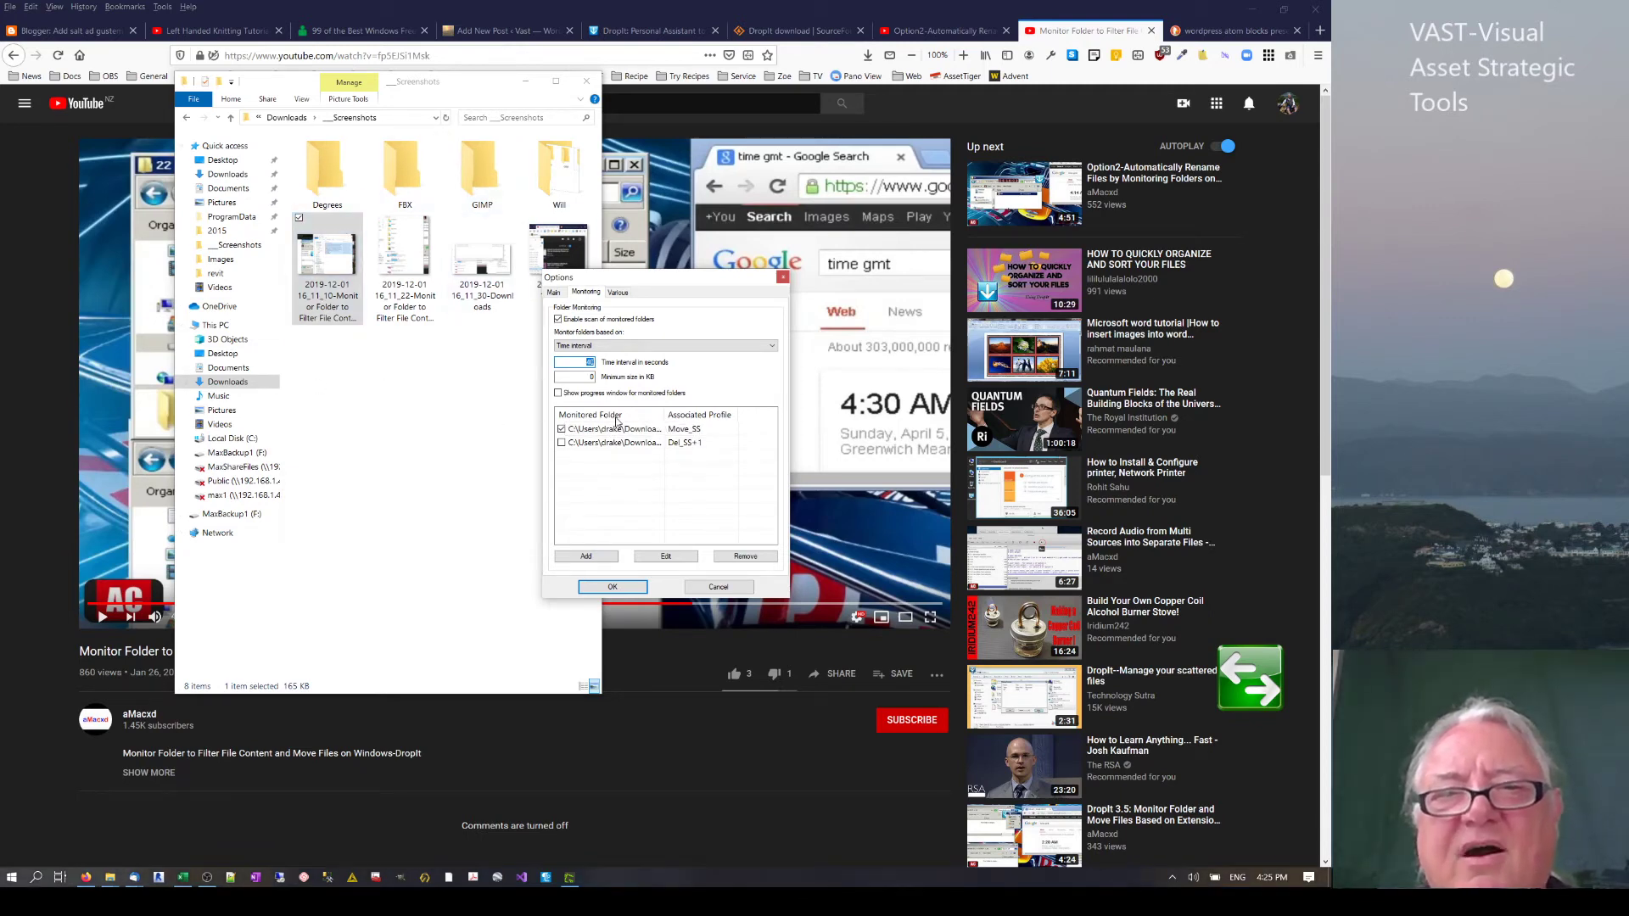
{"action": "left_click", "coordinate": [691, 433]}
{"action": "double_click", "coordinate": [690, 432]}
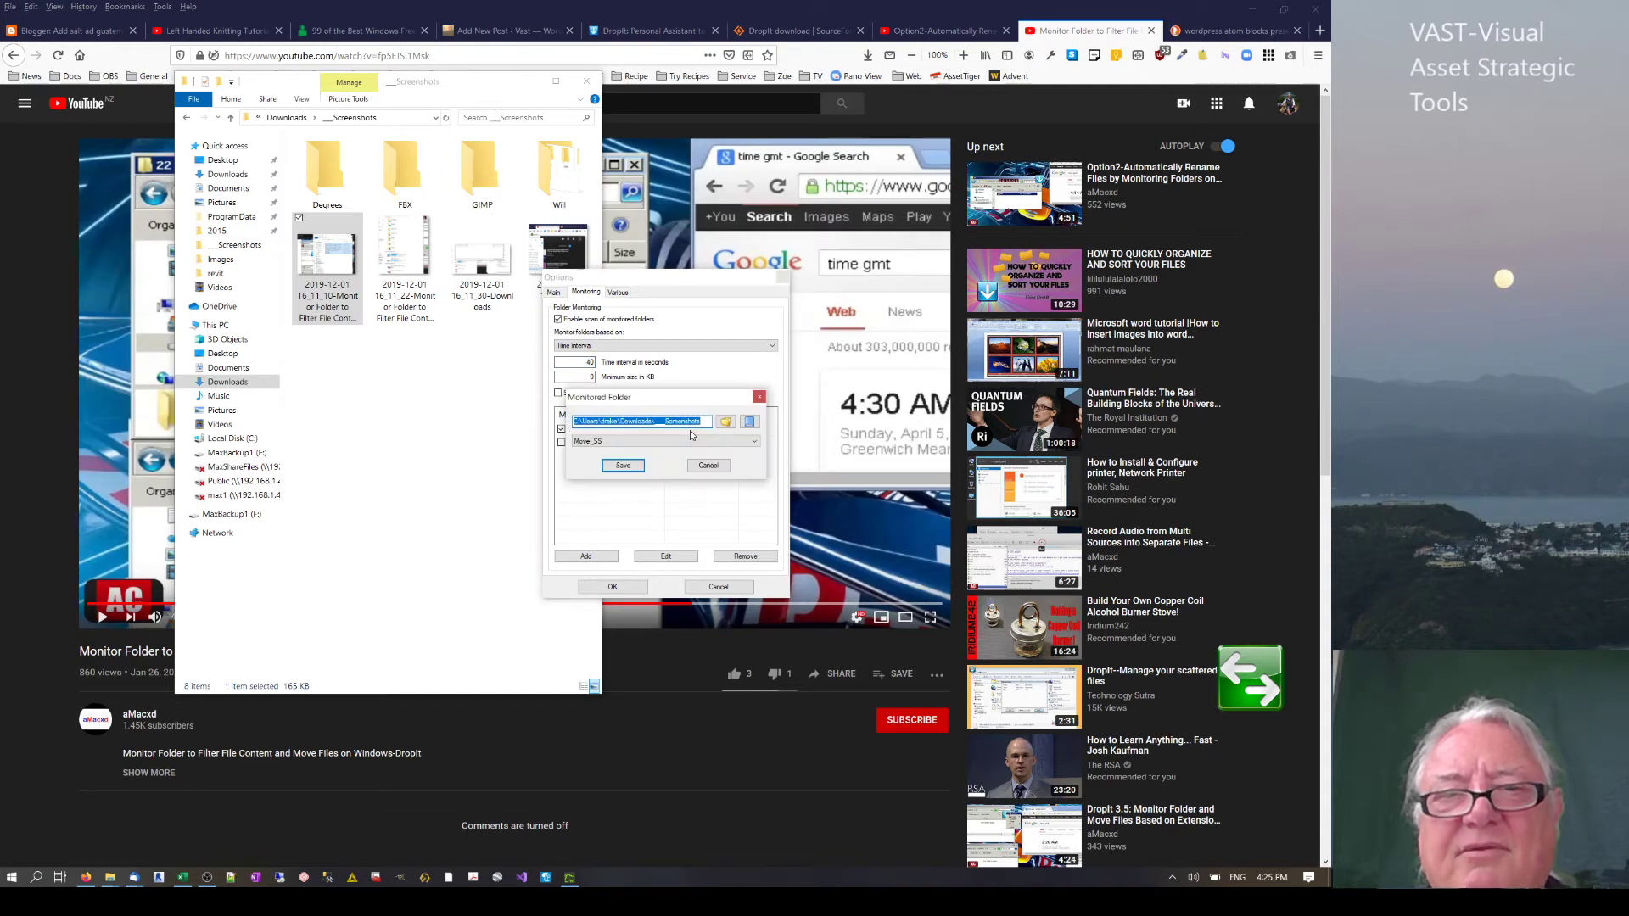
{"action": "left_click", "coordinate": [642, 443]}
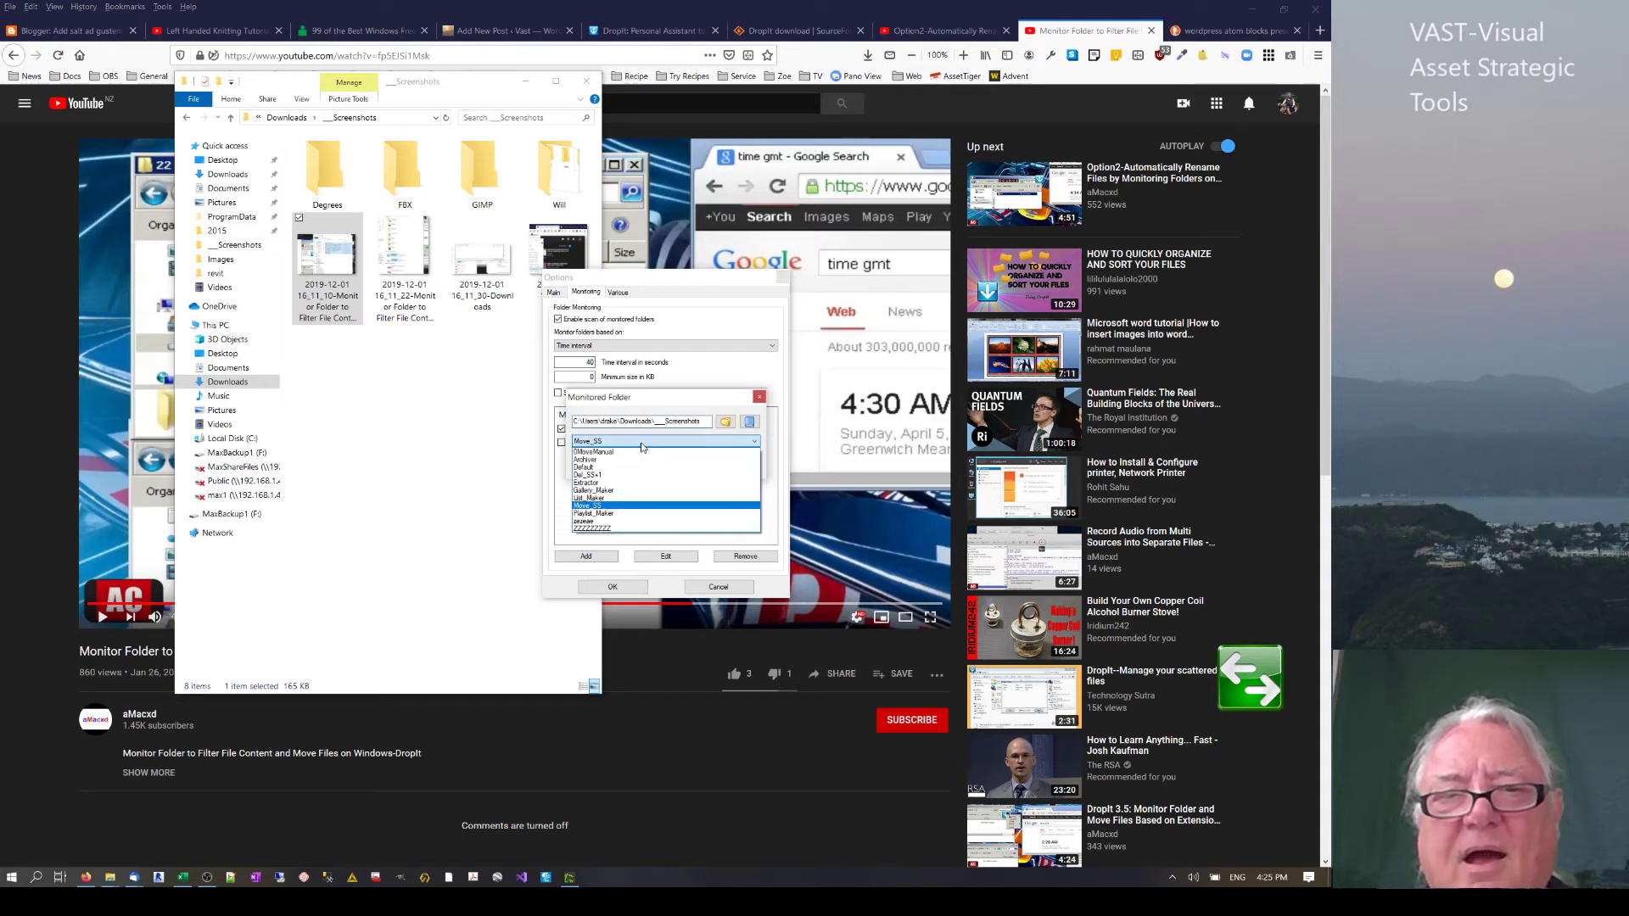
{"action": "left_click", "coordinate": [586, 506]}
{"action": "left_click", "coordinate": [624, 469]}
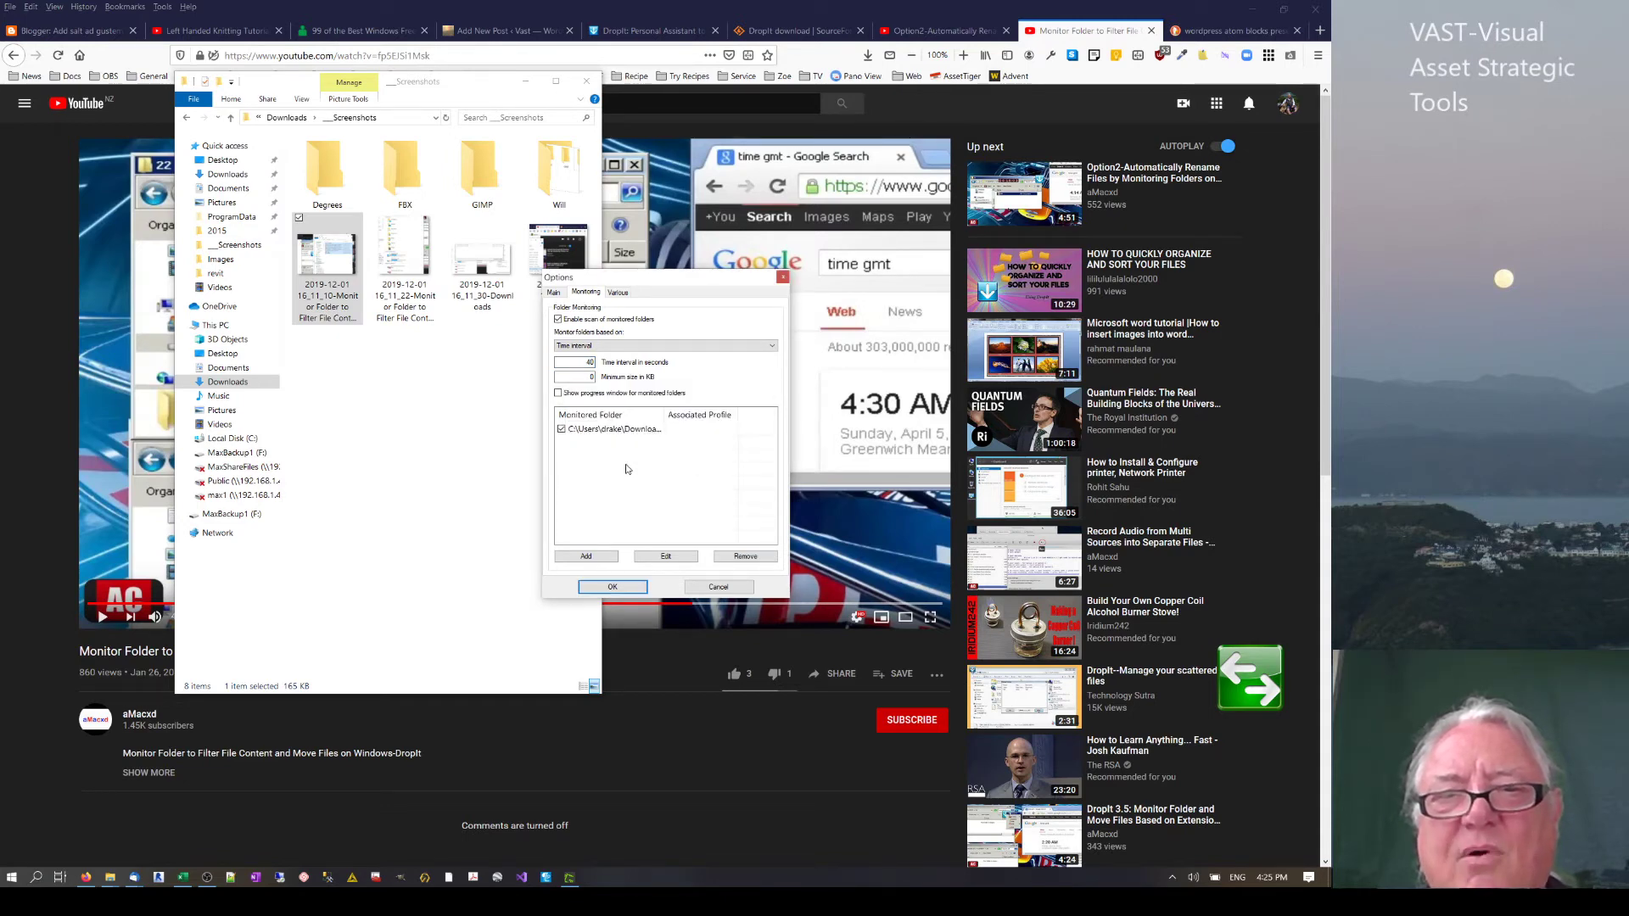
{"action": "left_click", "coordinate": [611, 588]}
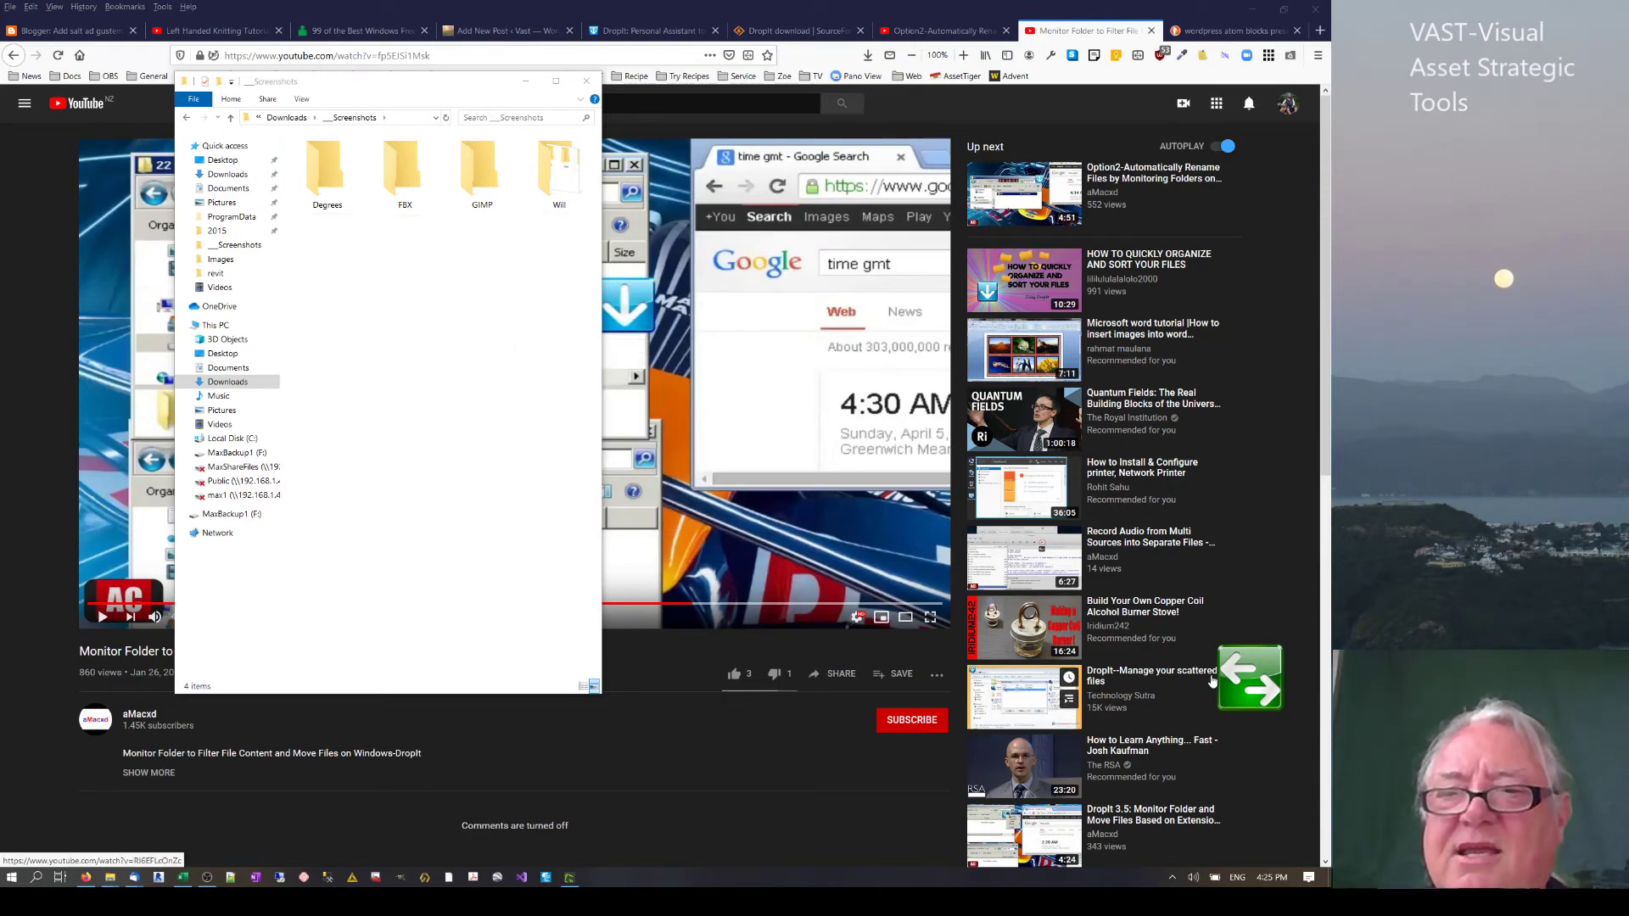
Reopen DropIt's monitoring options and disable monitoring of the ___Screenshots folder associated with Move_SS.
{"action": "right_click", "coordinate": [1172, 883]}
{"action": "left_click", "coordinate": [1173, 882]}
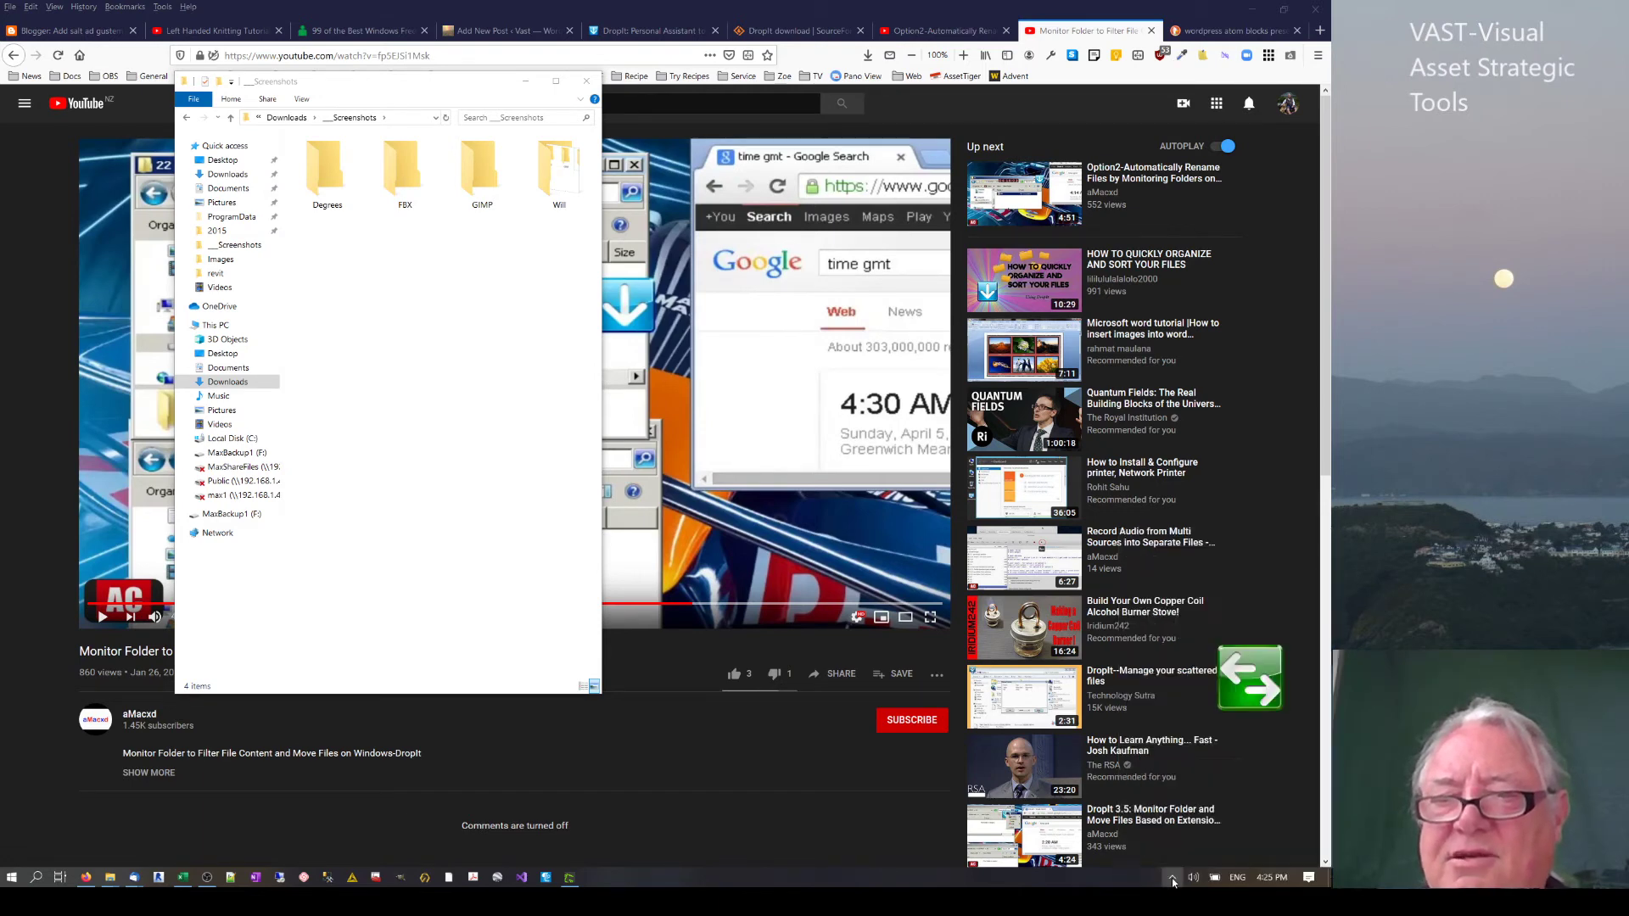
{"action": "right_click", "coordinate": [1245, 670]}
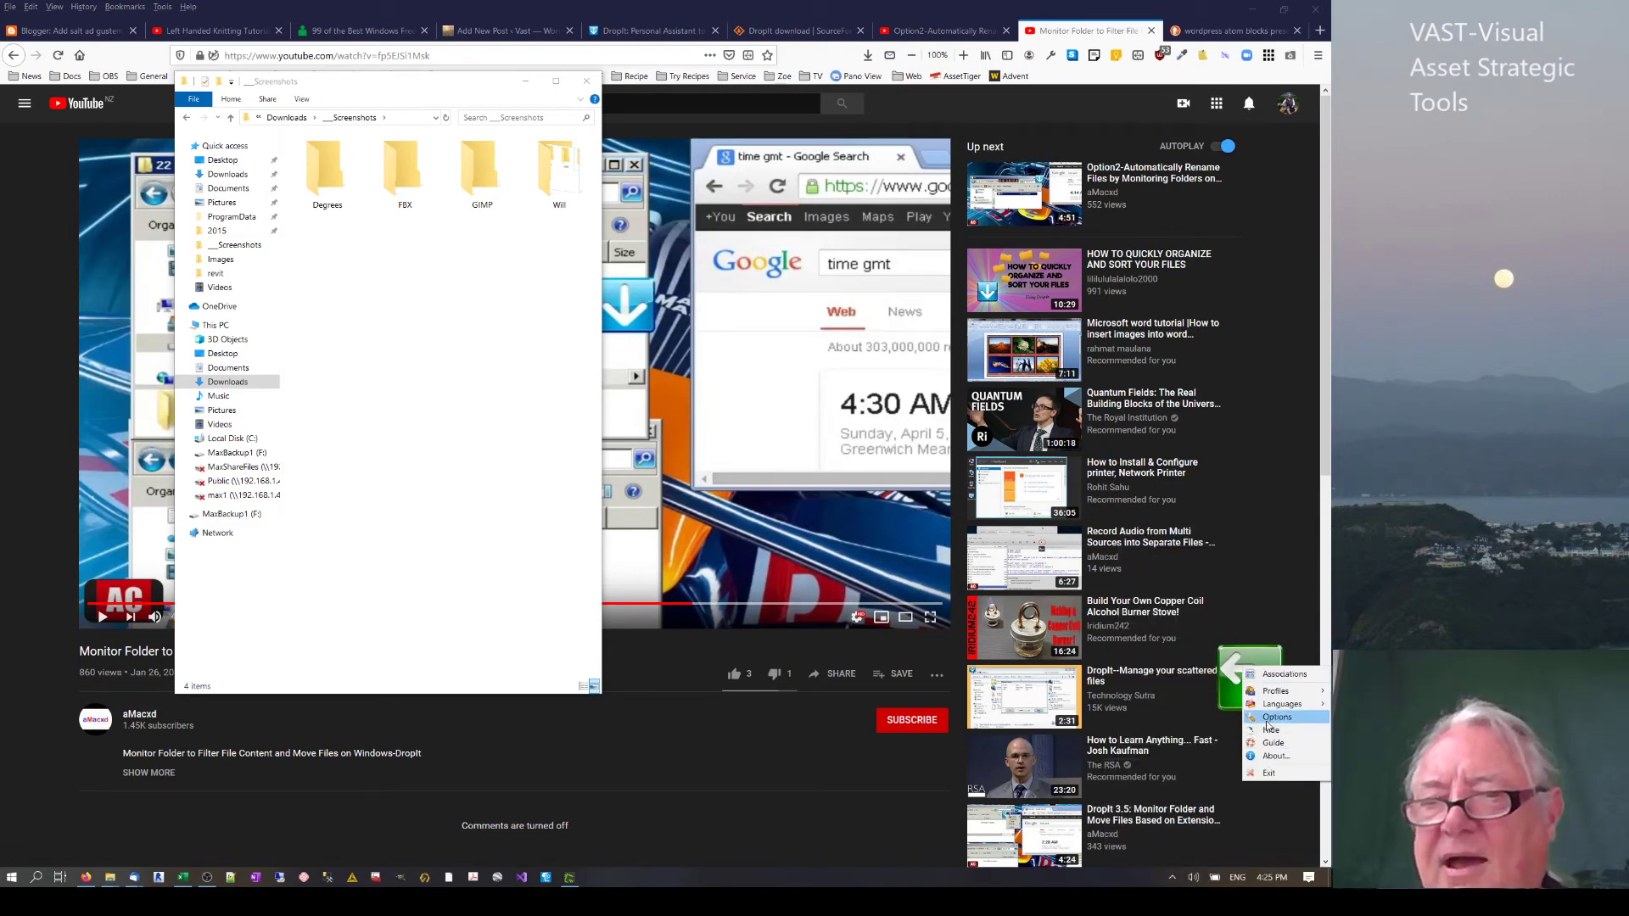
{"action": "left_click", "coordinate": [1273, 719]}
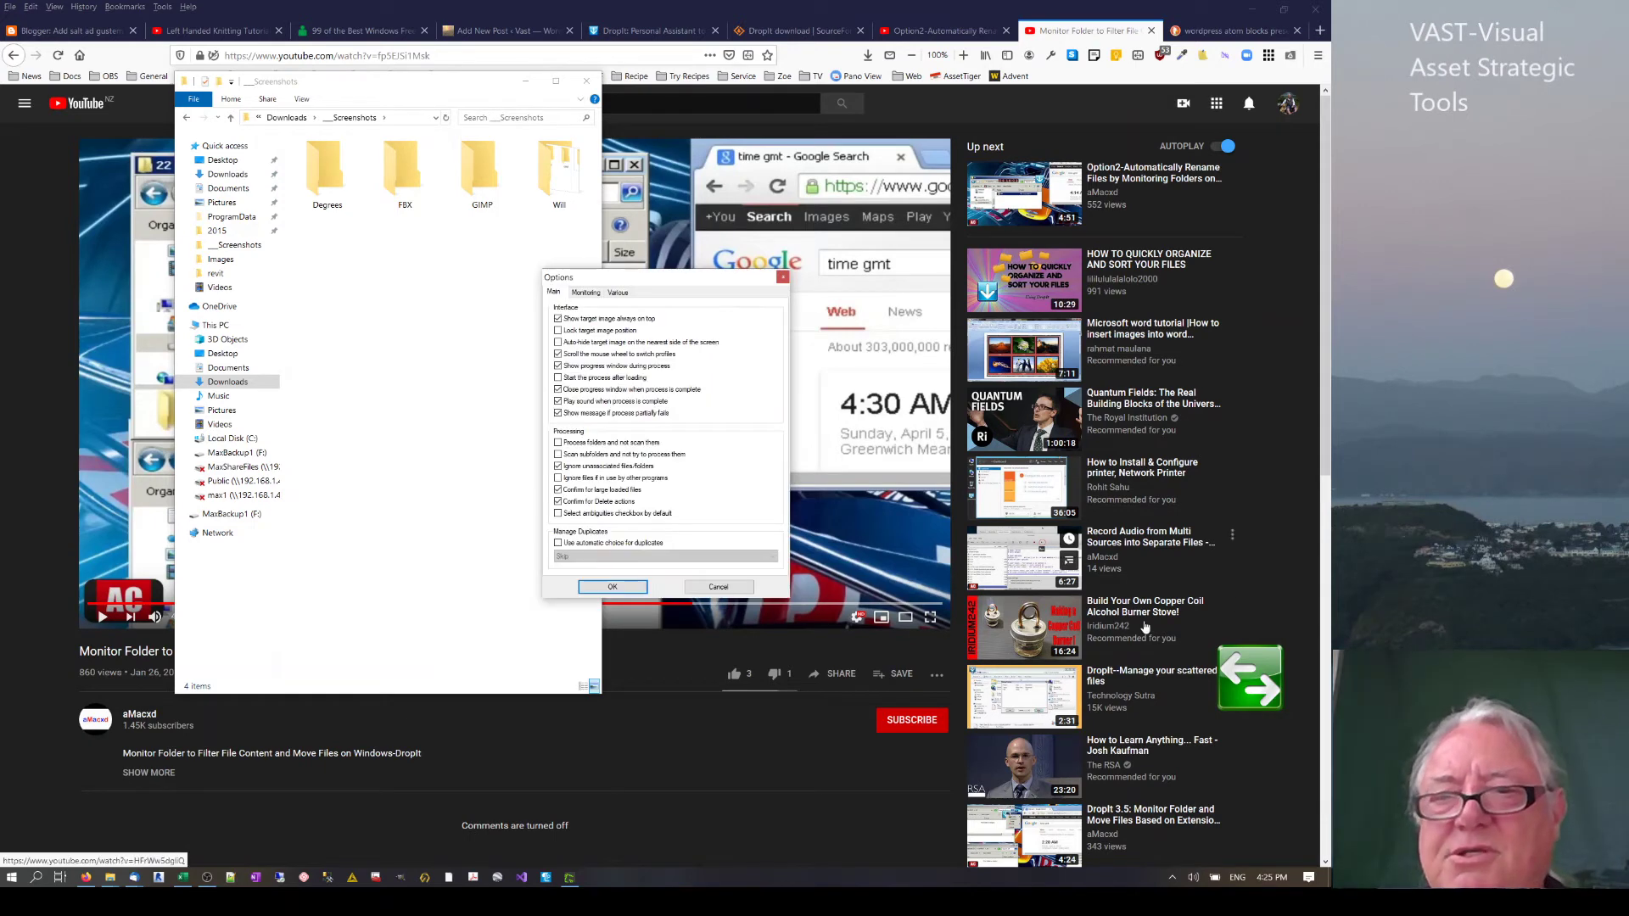
{"action": "left_click", "coordinate": [589, 293]}
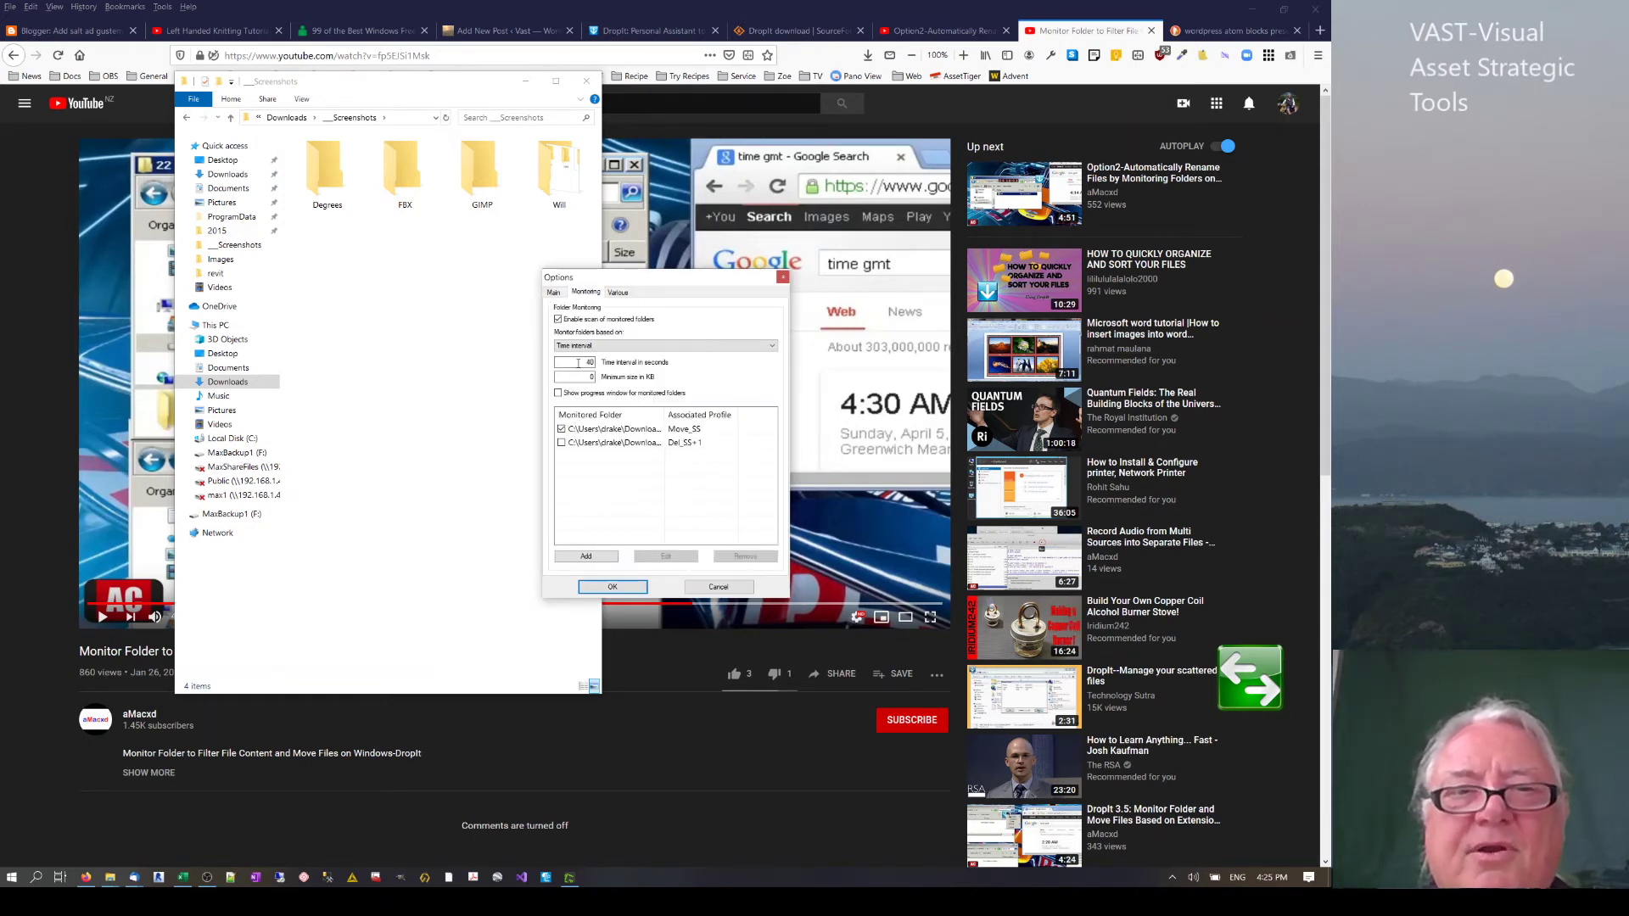
{"action": "left_click", "coordinate": [561, 443]}
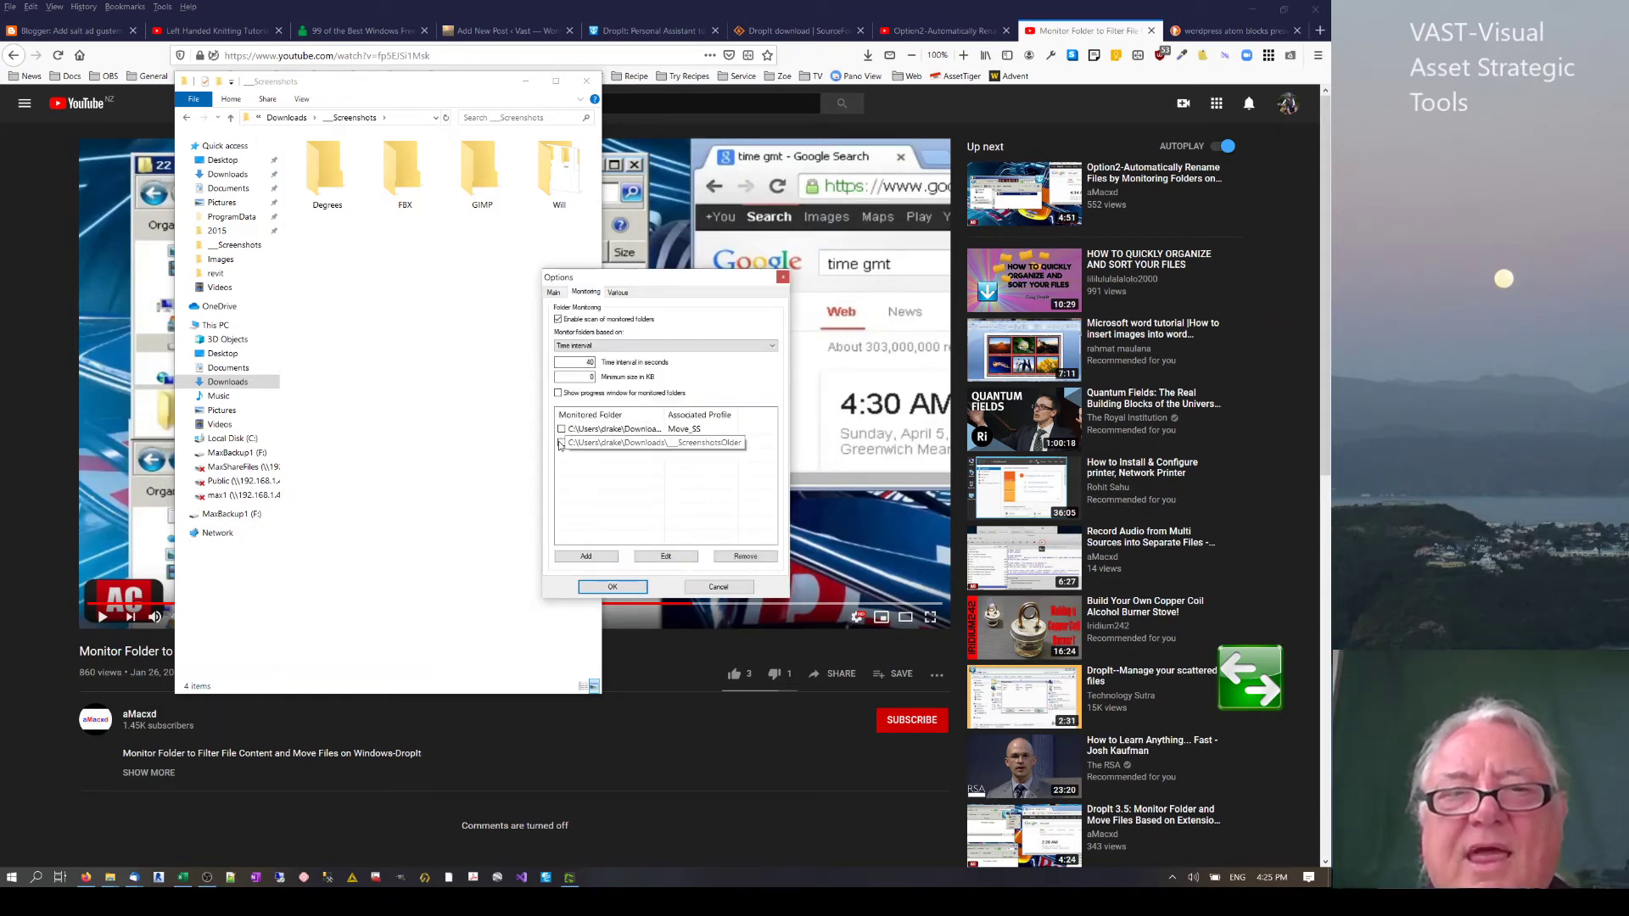
Check the contents of ___ScreenshotsOlder in Downloads, and save DropIt's options after reviewing the Main settings.
{"action": "left_click", "coordinate": [364, 365]}
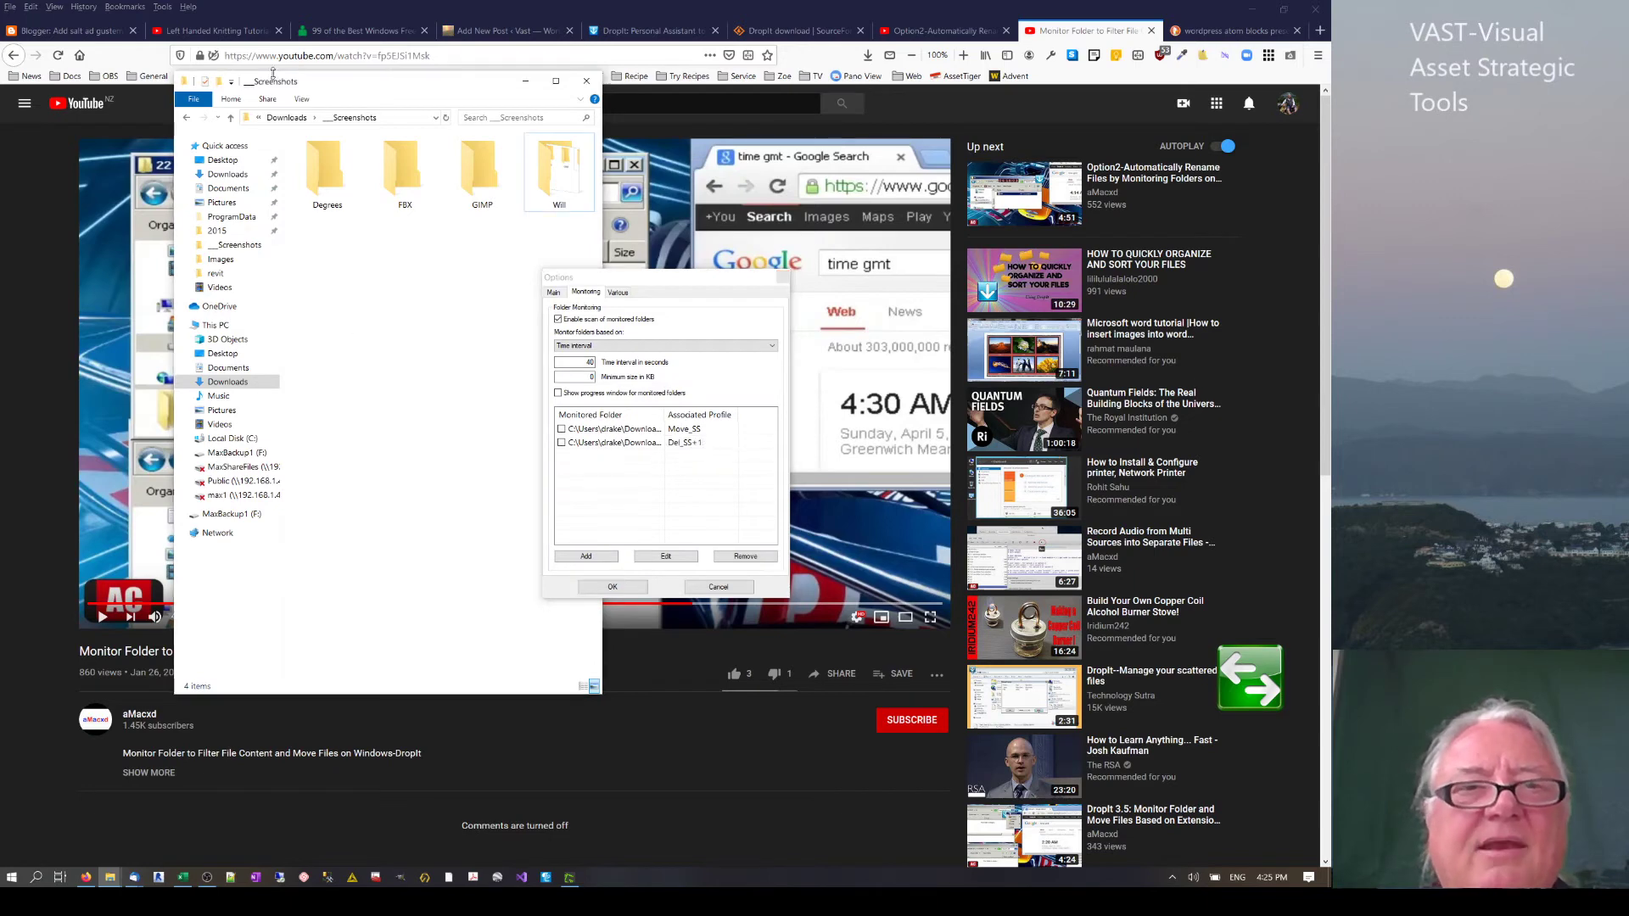
{"action": "left_click", "coordinate": [284, 118]}
{"action": "left_click_drag", "start_coordinate": [348, 201], "coordinate": [358, 295]}
{"action": "double_click", "coordinate": [352, 215]}
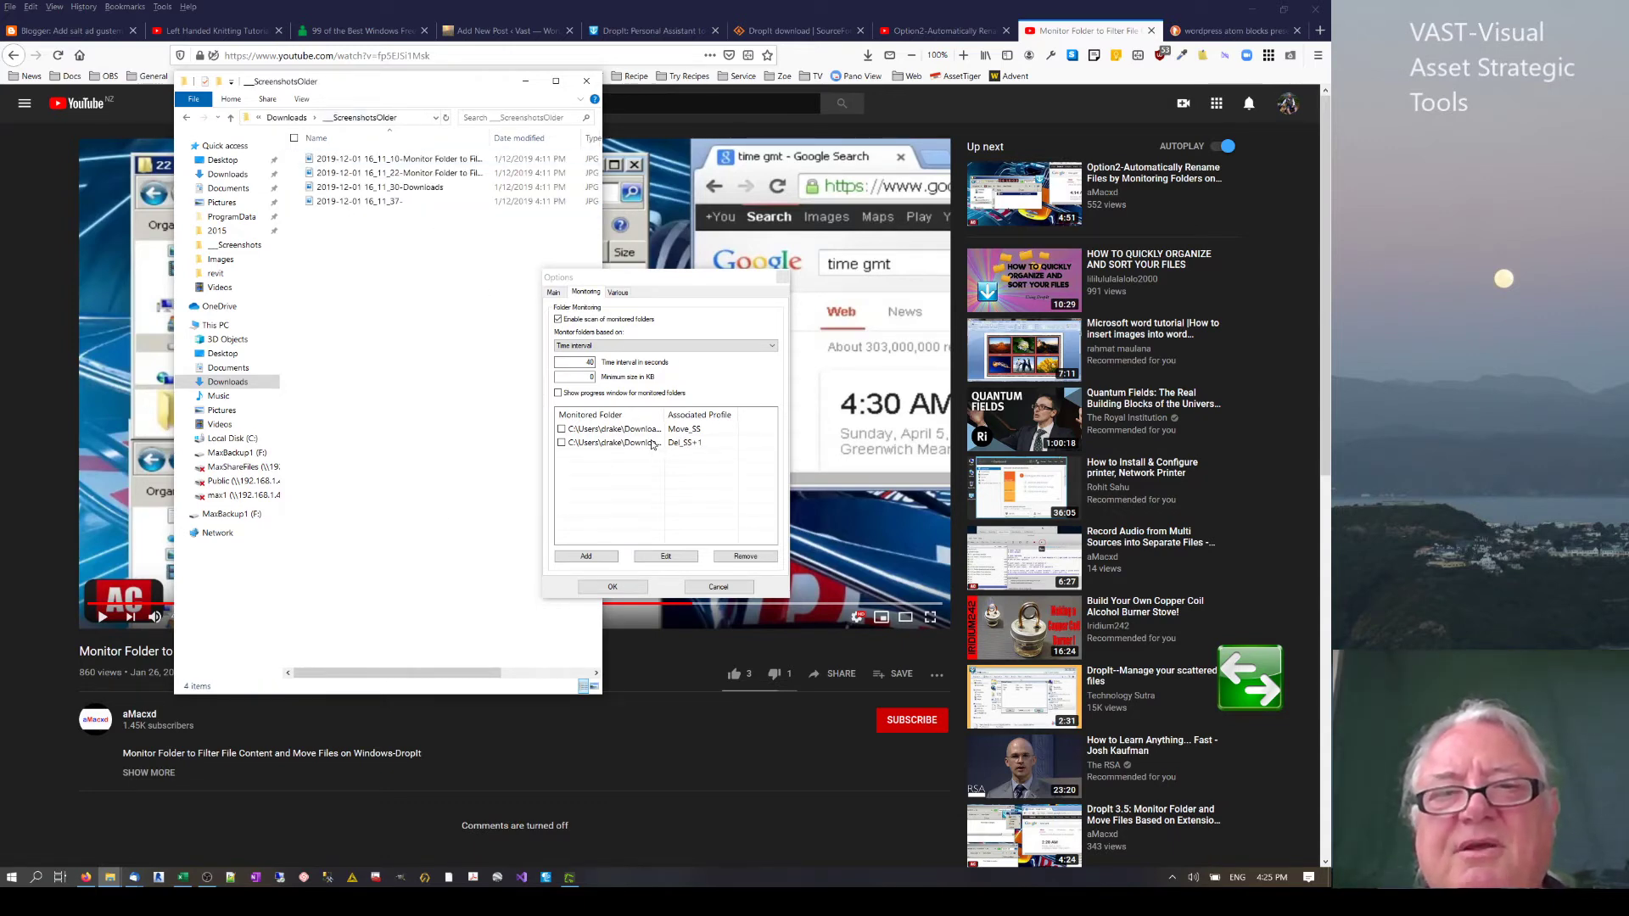
{"action": "left_click", "coordinate": [556, 293]}
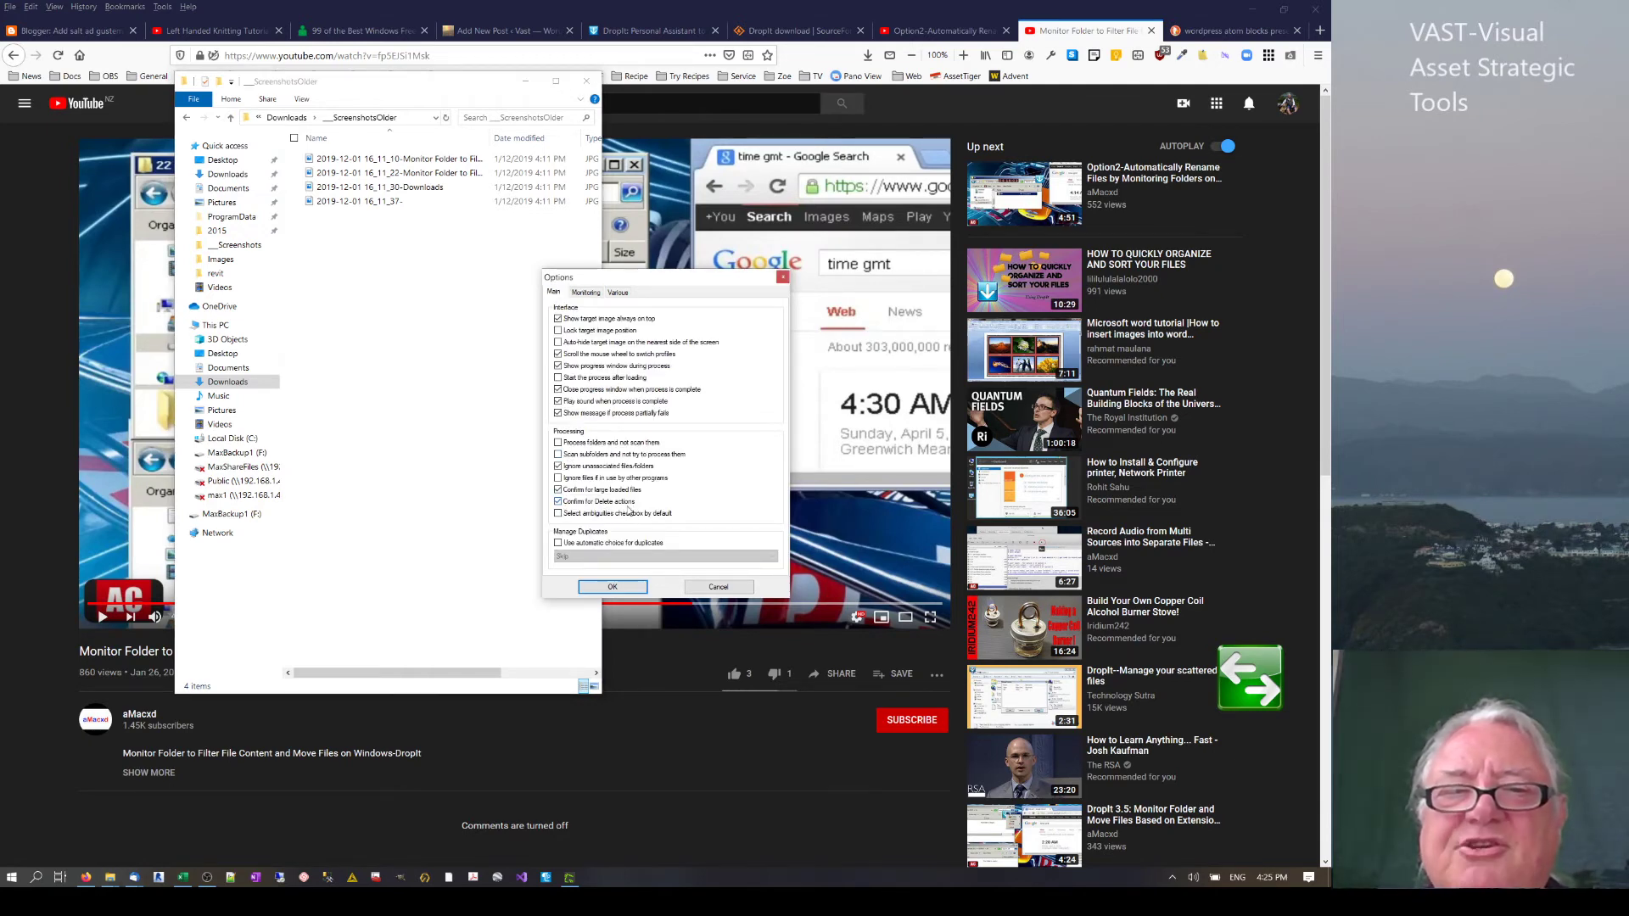
{"action": "left_click", "coordinate": [609, 587]}
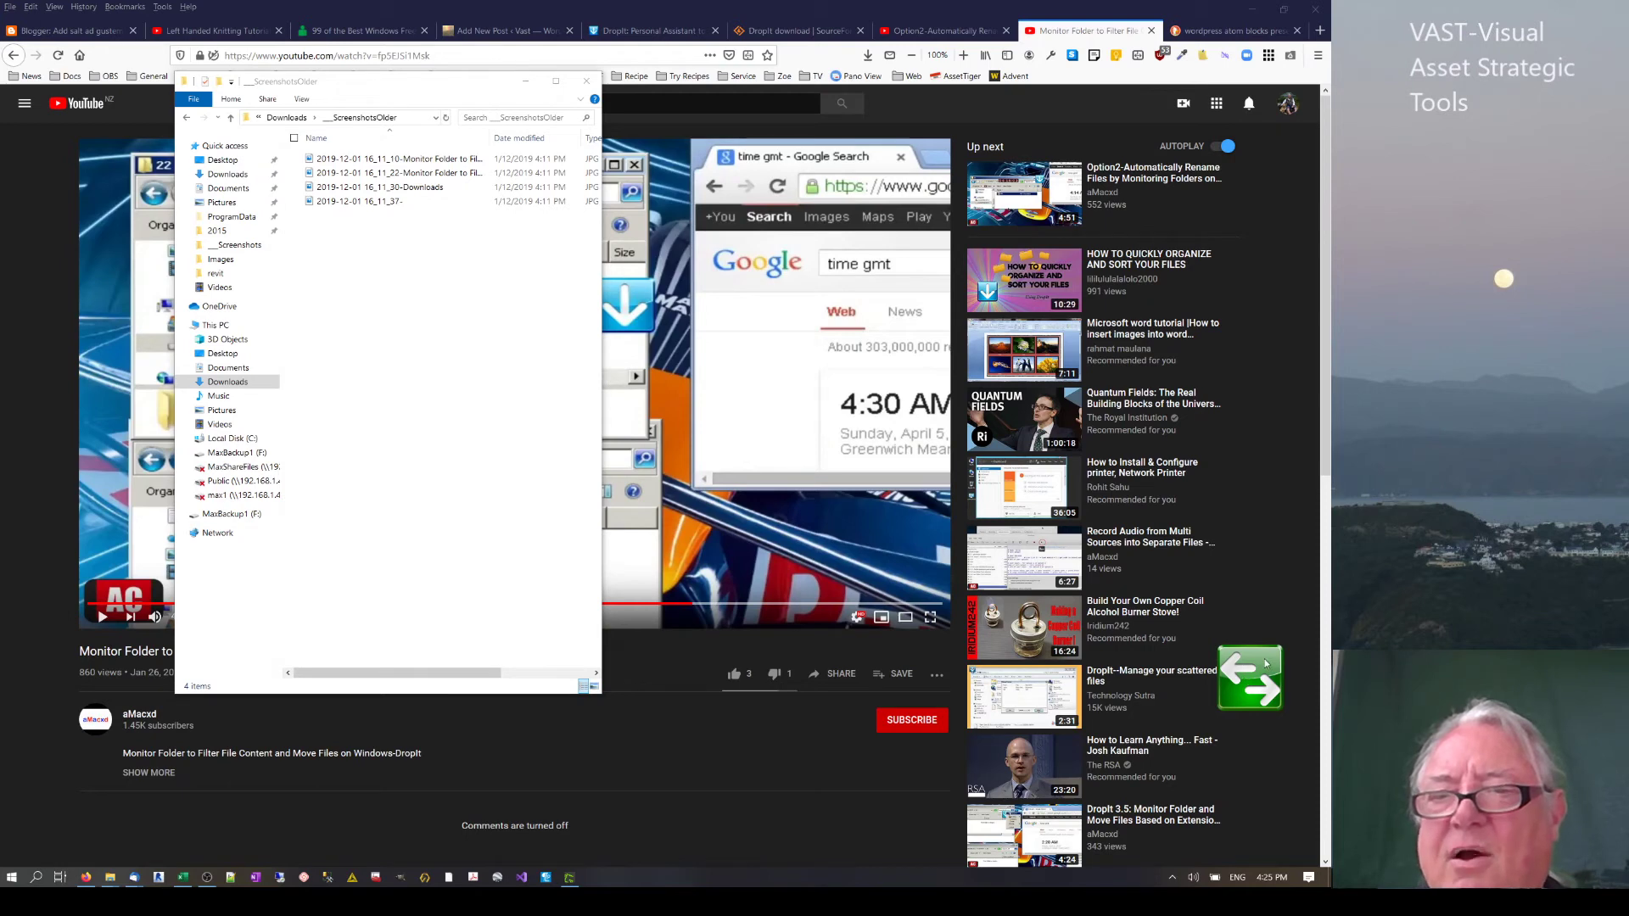
Enable monitoring of the folder associated with the Del_SS+1 profile in DropIt's monitoring options and apply the change.
{"action": "right_click", "coordinate": [1245, 678]}
{"action": "mouse_move", "coordinate": [1272, 693]}
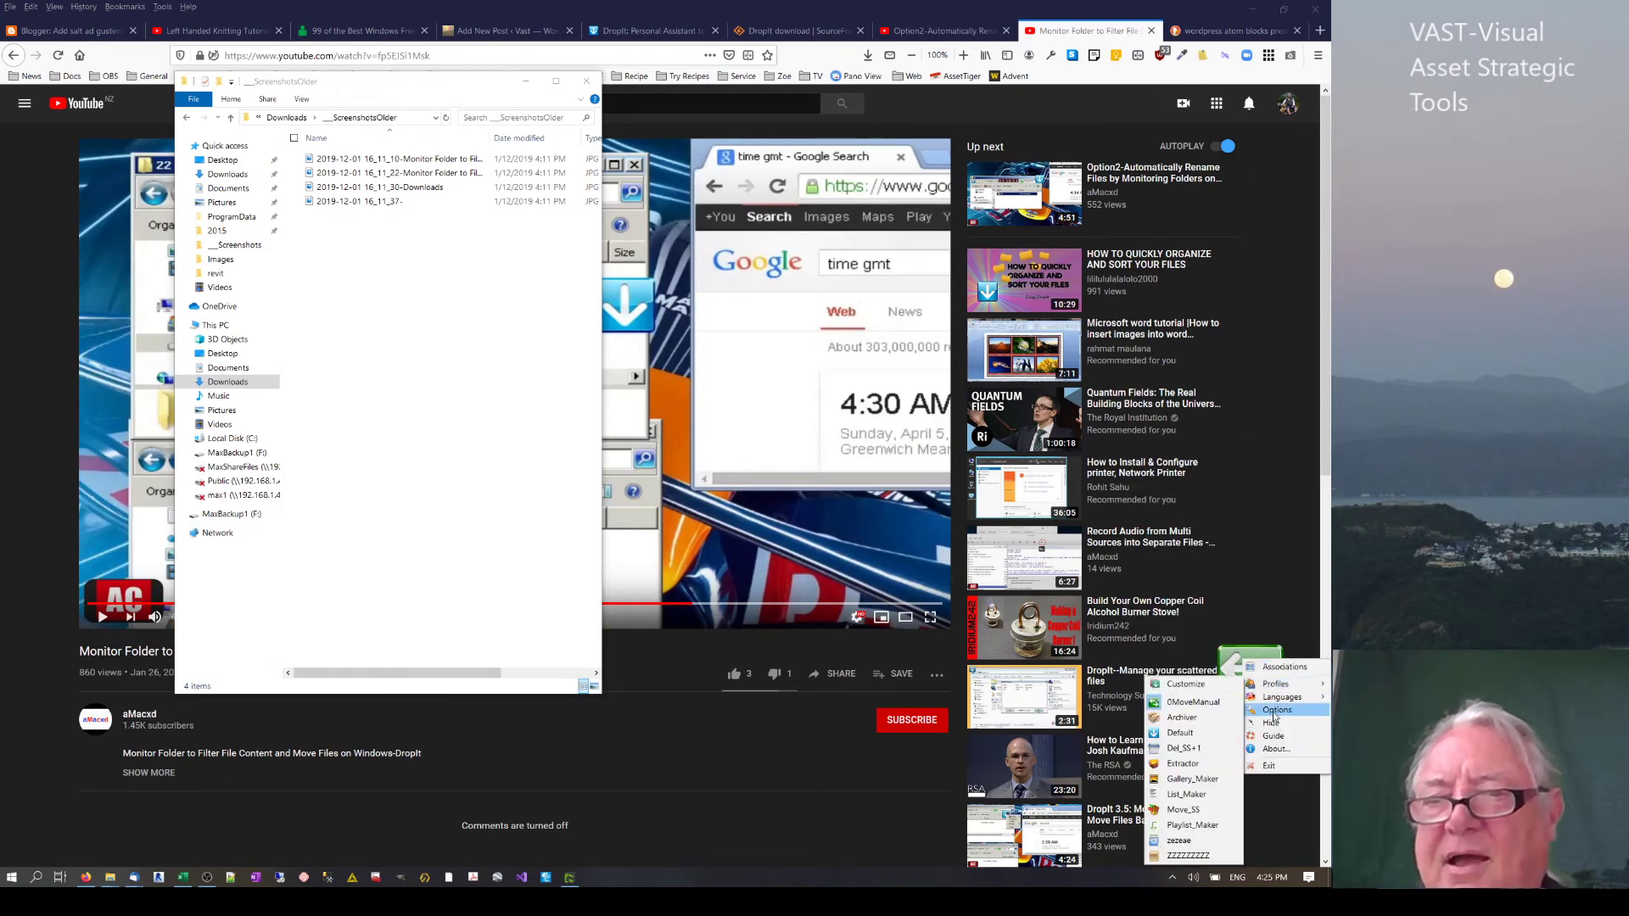
{"action": "key", "text": "Escape"}
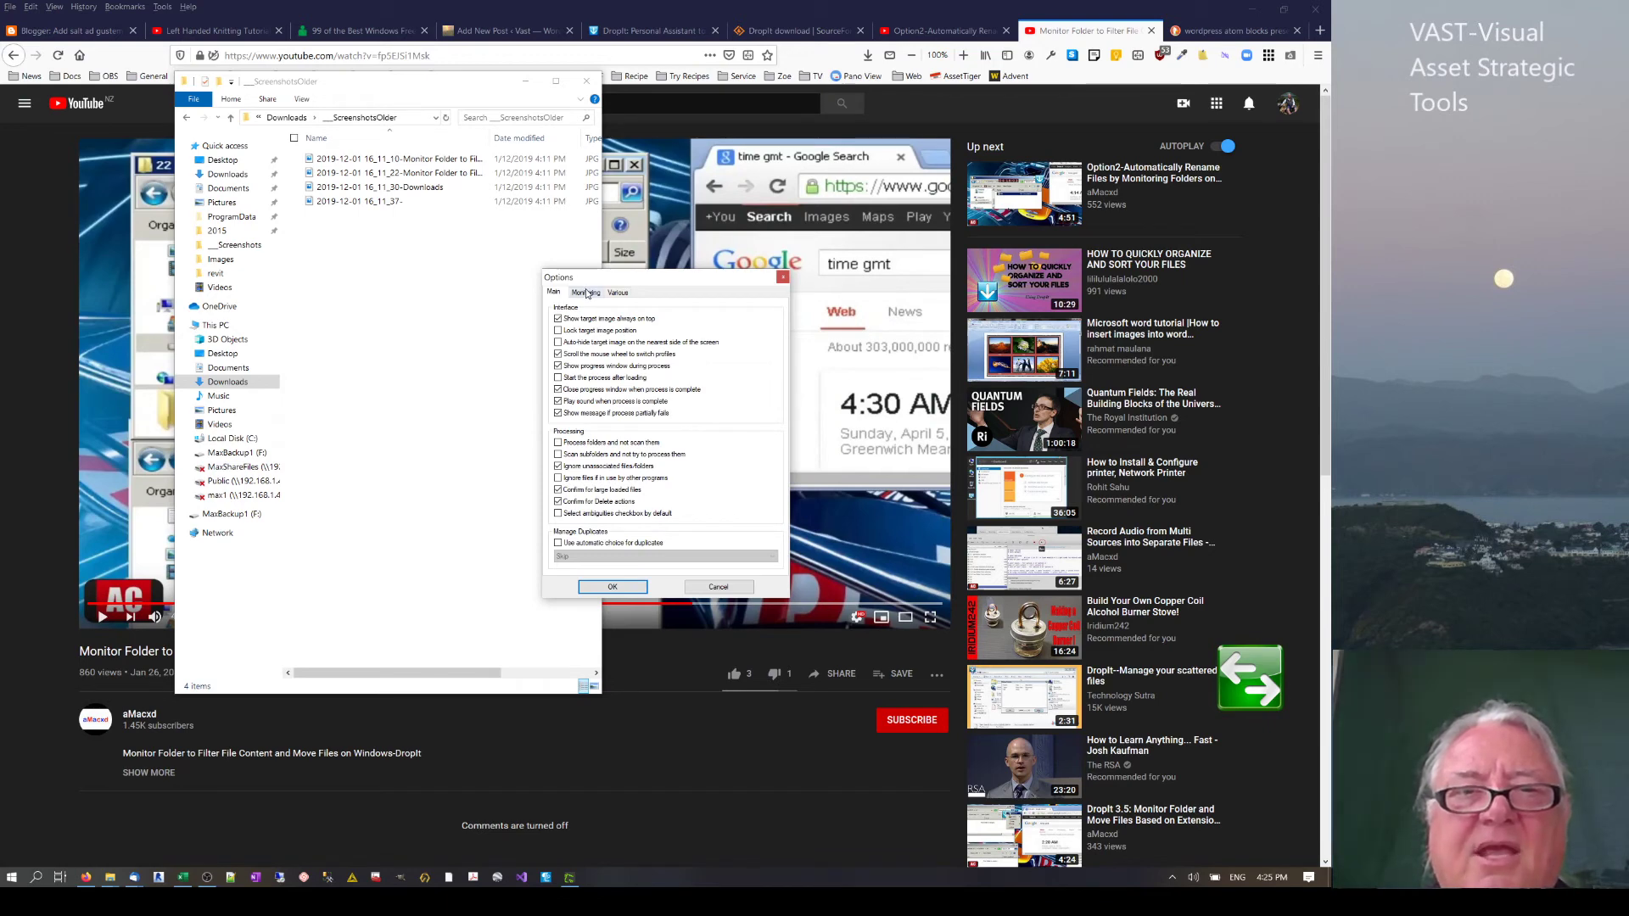
{"action": "left_click", "coordinate": [586, 292]}
{"action": "left_click", "coordinate": [561, 443]}
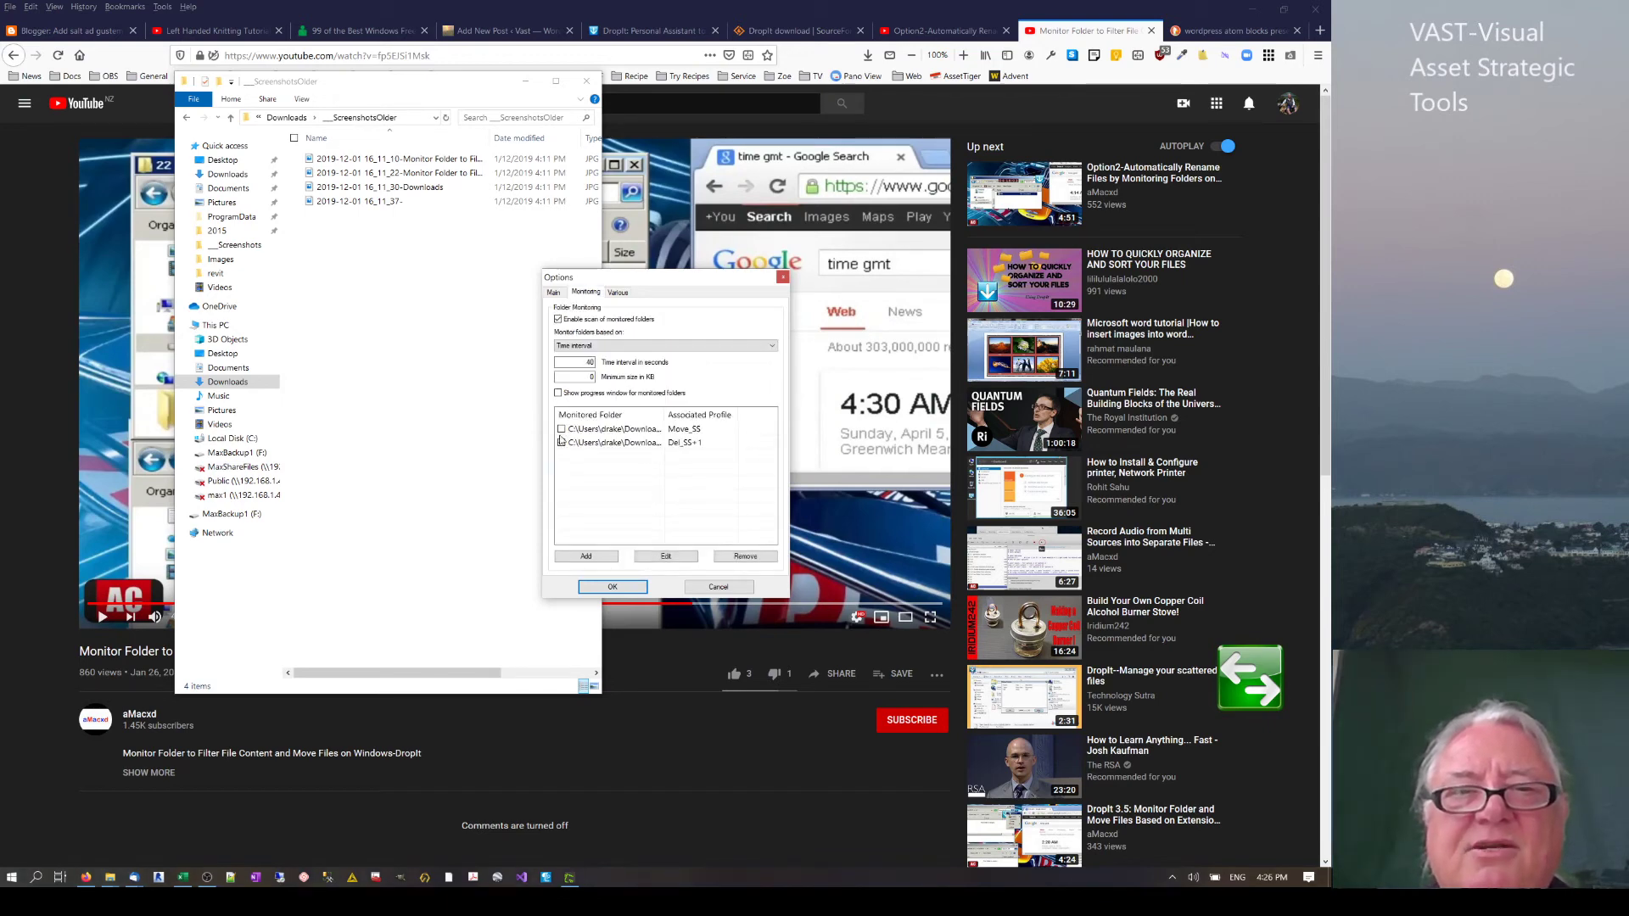
{"action": "left_click", "coordinate": [612, 587]}
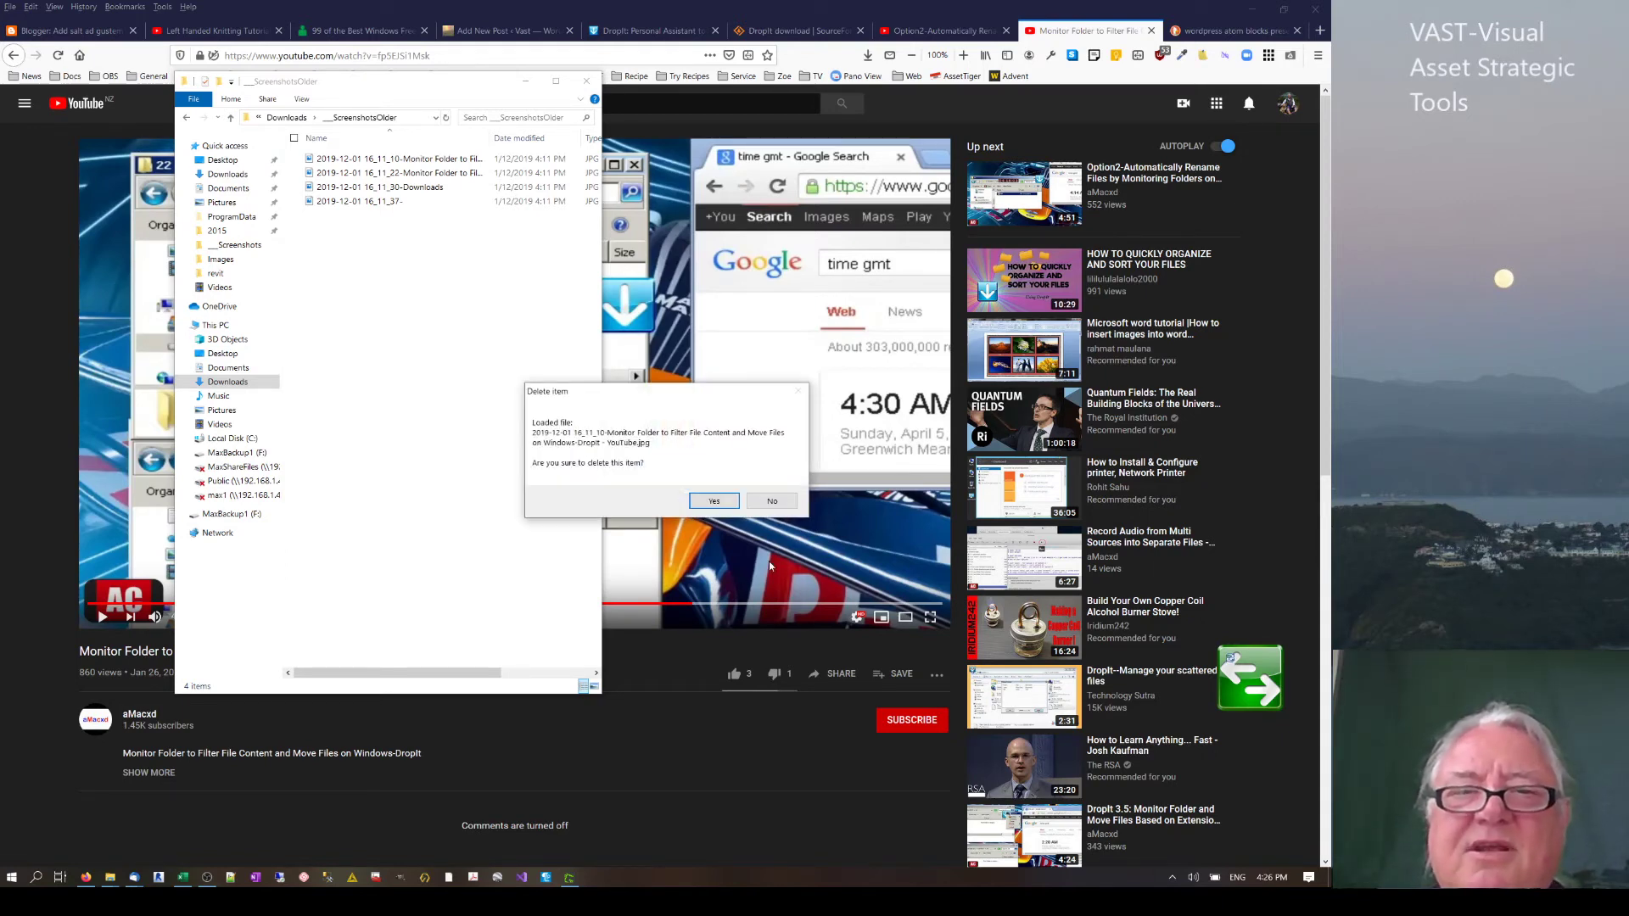
Confirm deletion of the 16_11_10 and 16_11_22 screenshots and decline deletion of the 16_11_30 and 16_11_37 ones.
{"action": "left_click", "coordinate": [721, 501]}
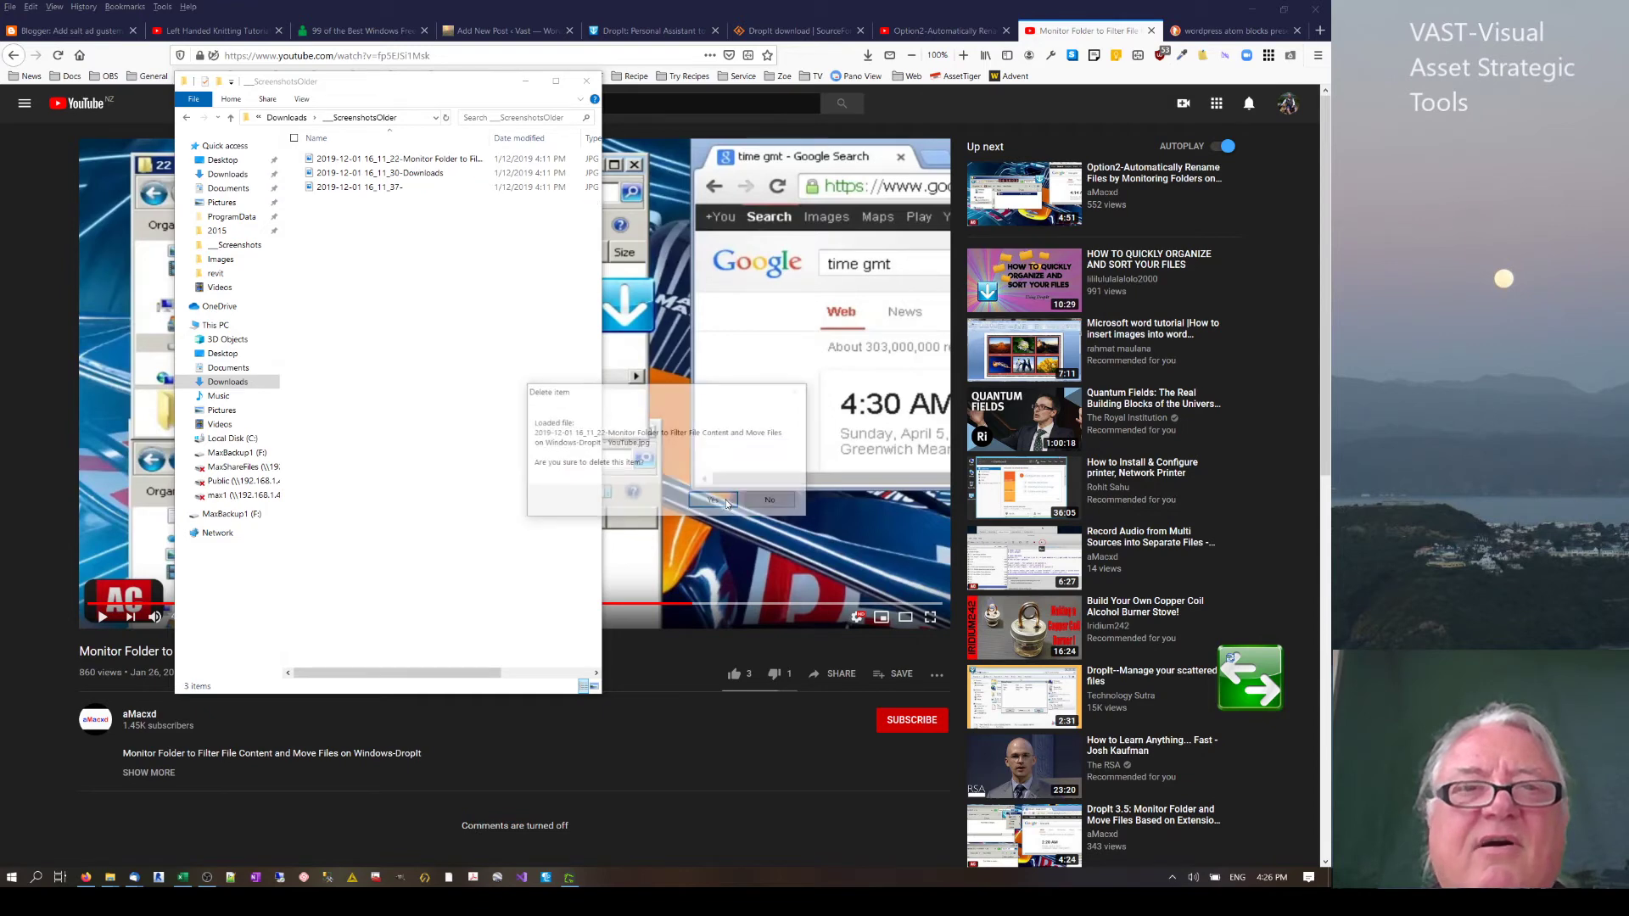
{"action": "left_click", "coordinate": [723, 502]}
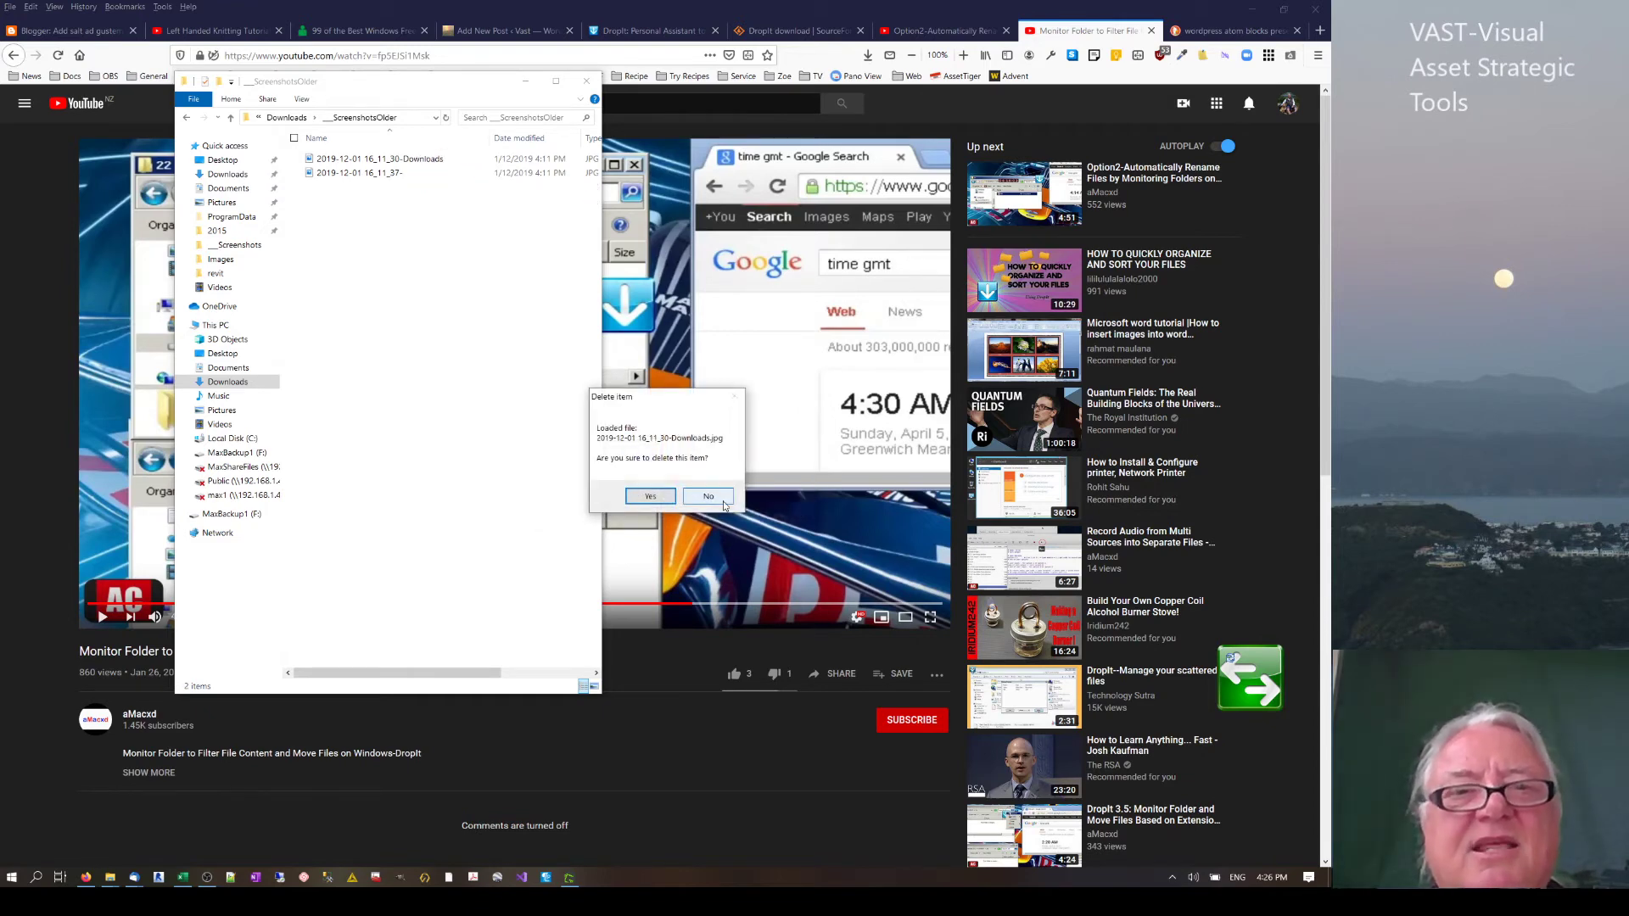
{"action": "left_click", "coordinate": [717, 499]}
{"action": "left_click", "coordinate": [715, 499]}
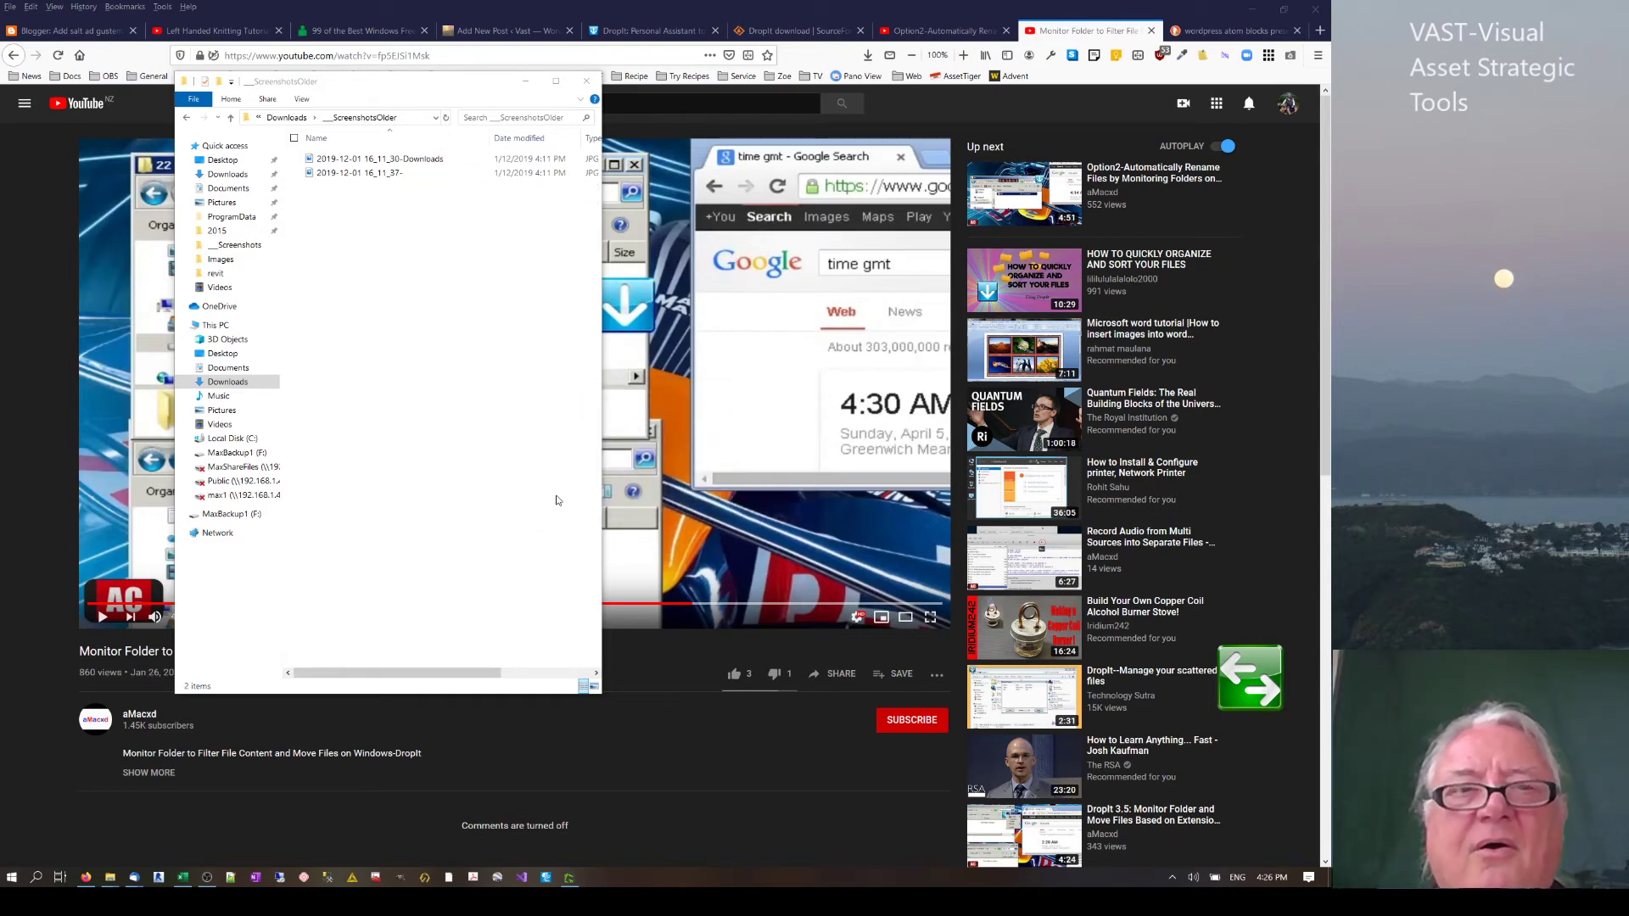
{"action": "left_click", "coordinate": [480, 456]}
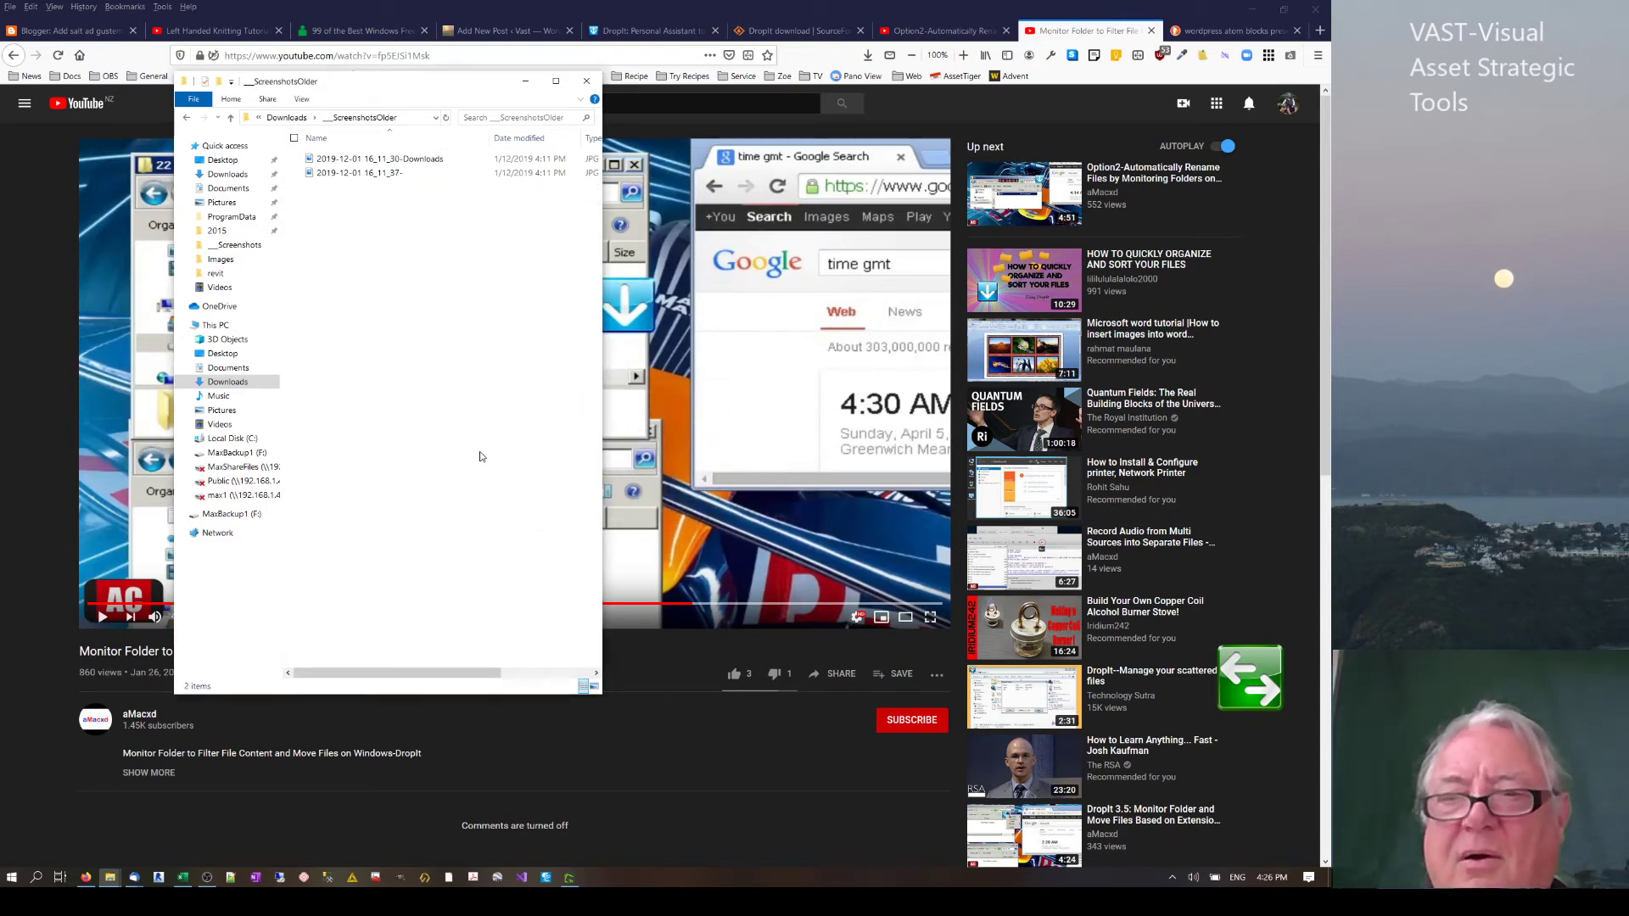
Set DropIt's folder monitoring interval to 68400 seconds and enable monitoring of the folder associated with Move_SS.
{"action": "right_click", "coordinate": [1244, 661]}
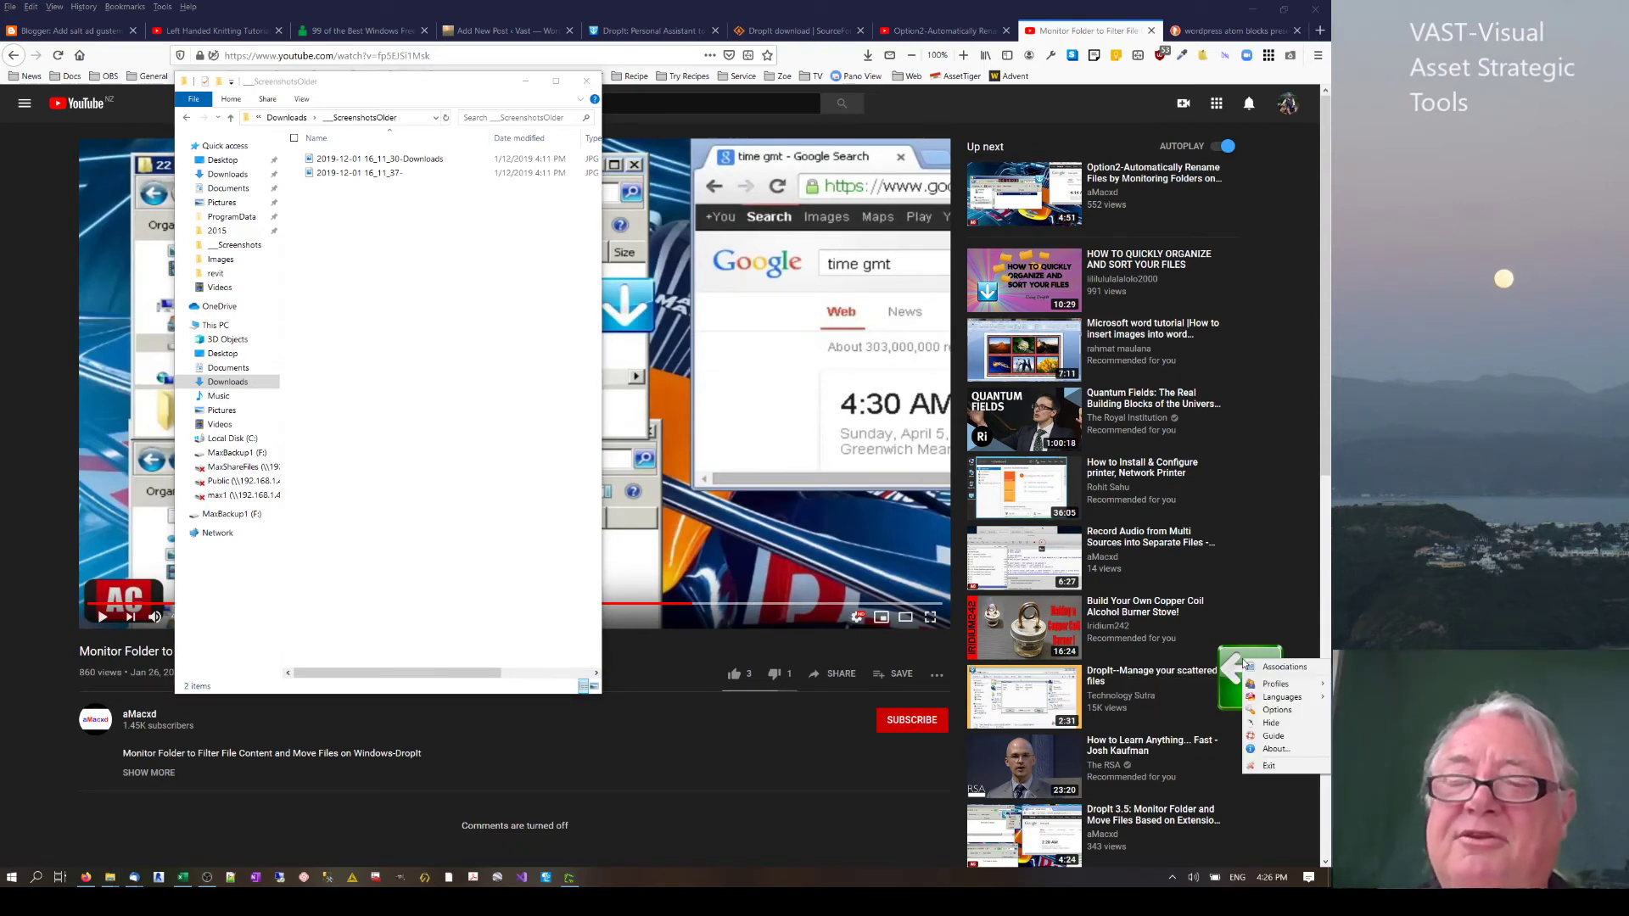
{"action": "left_click", "coordinate": [1275, 712]}
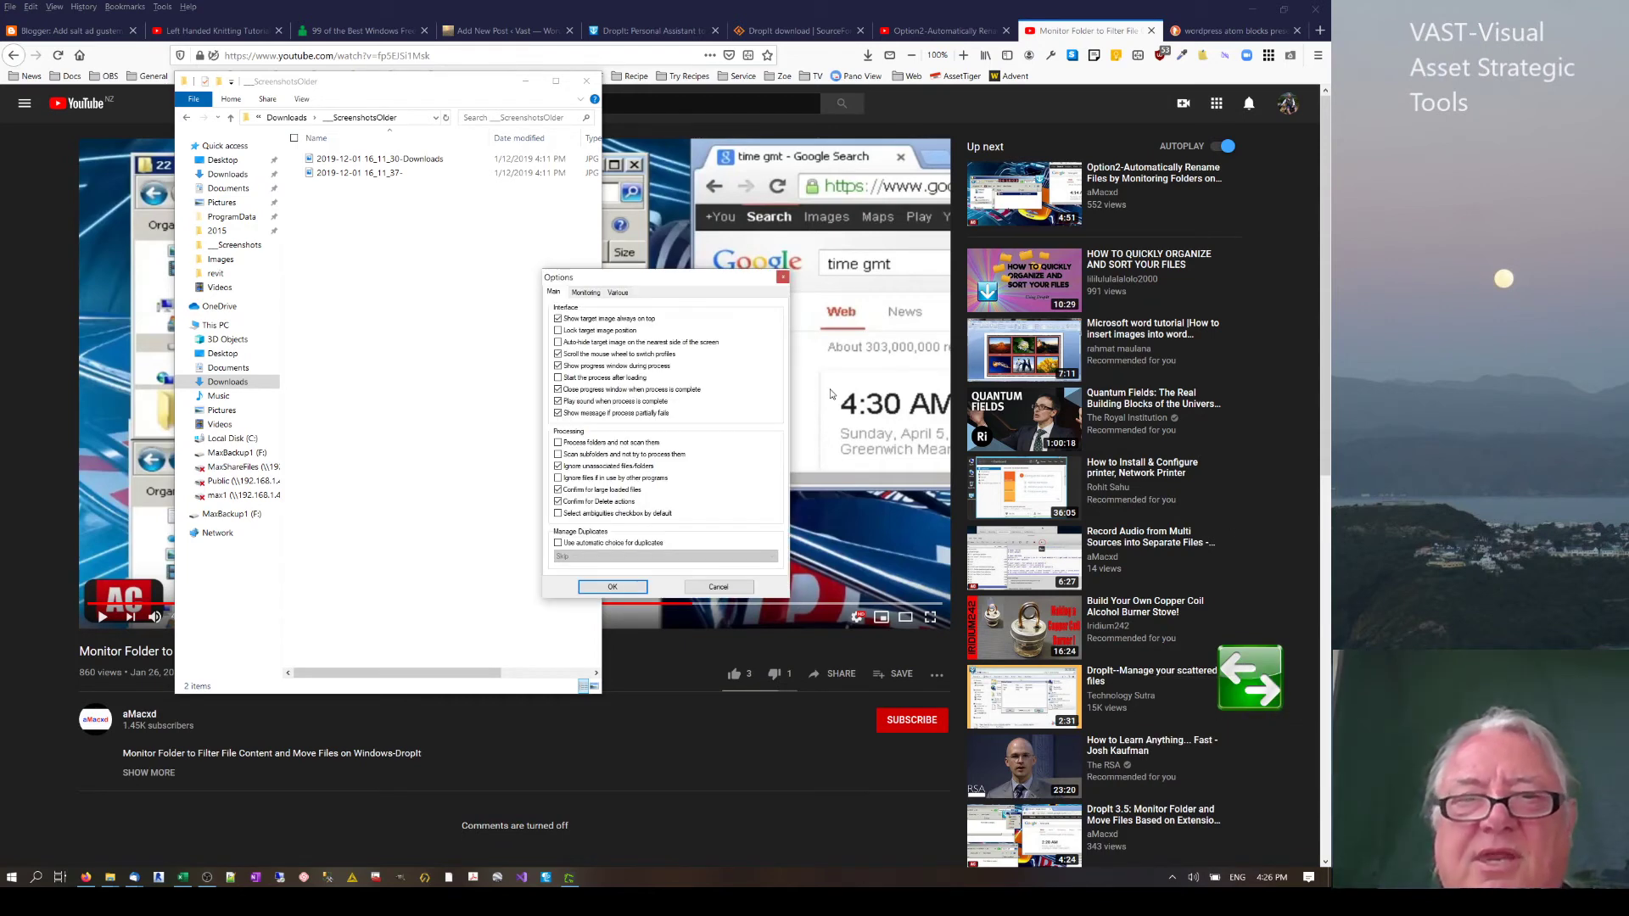
{"action": "left_click", "coordinate": [596, 294]}
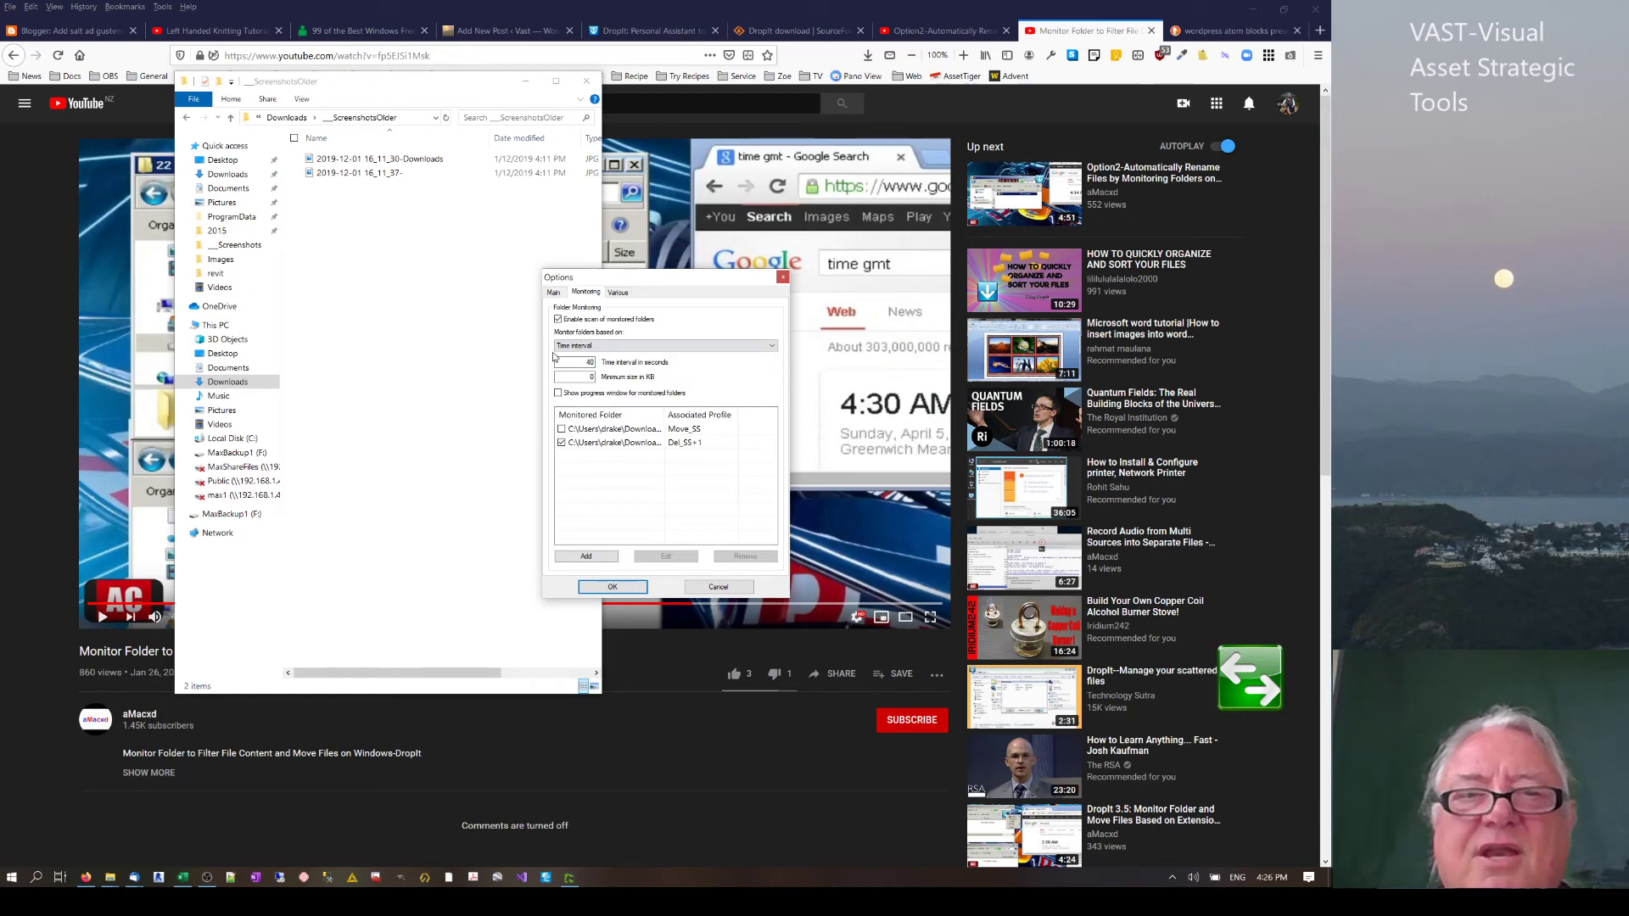
{"action": "left_click_drag", "start_coordinate": [557, 362], "coordinate": [669, 360]}
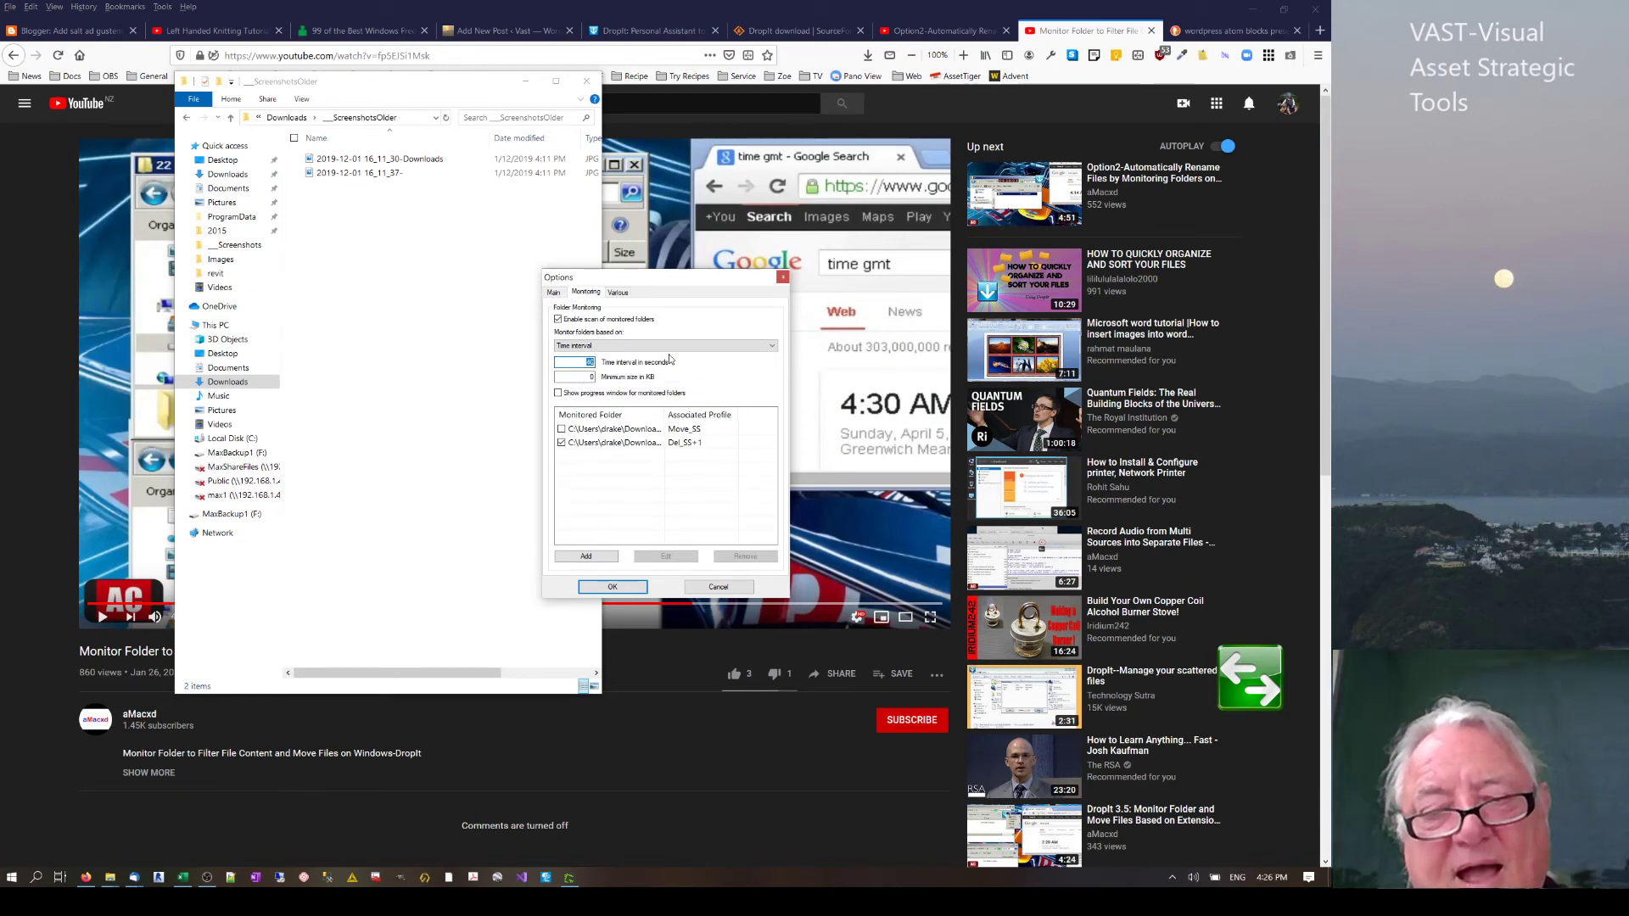
{"action": "type", "text": "68400"}
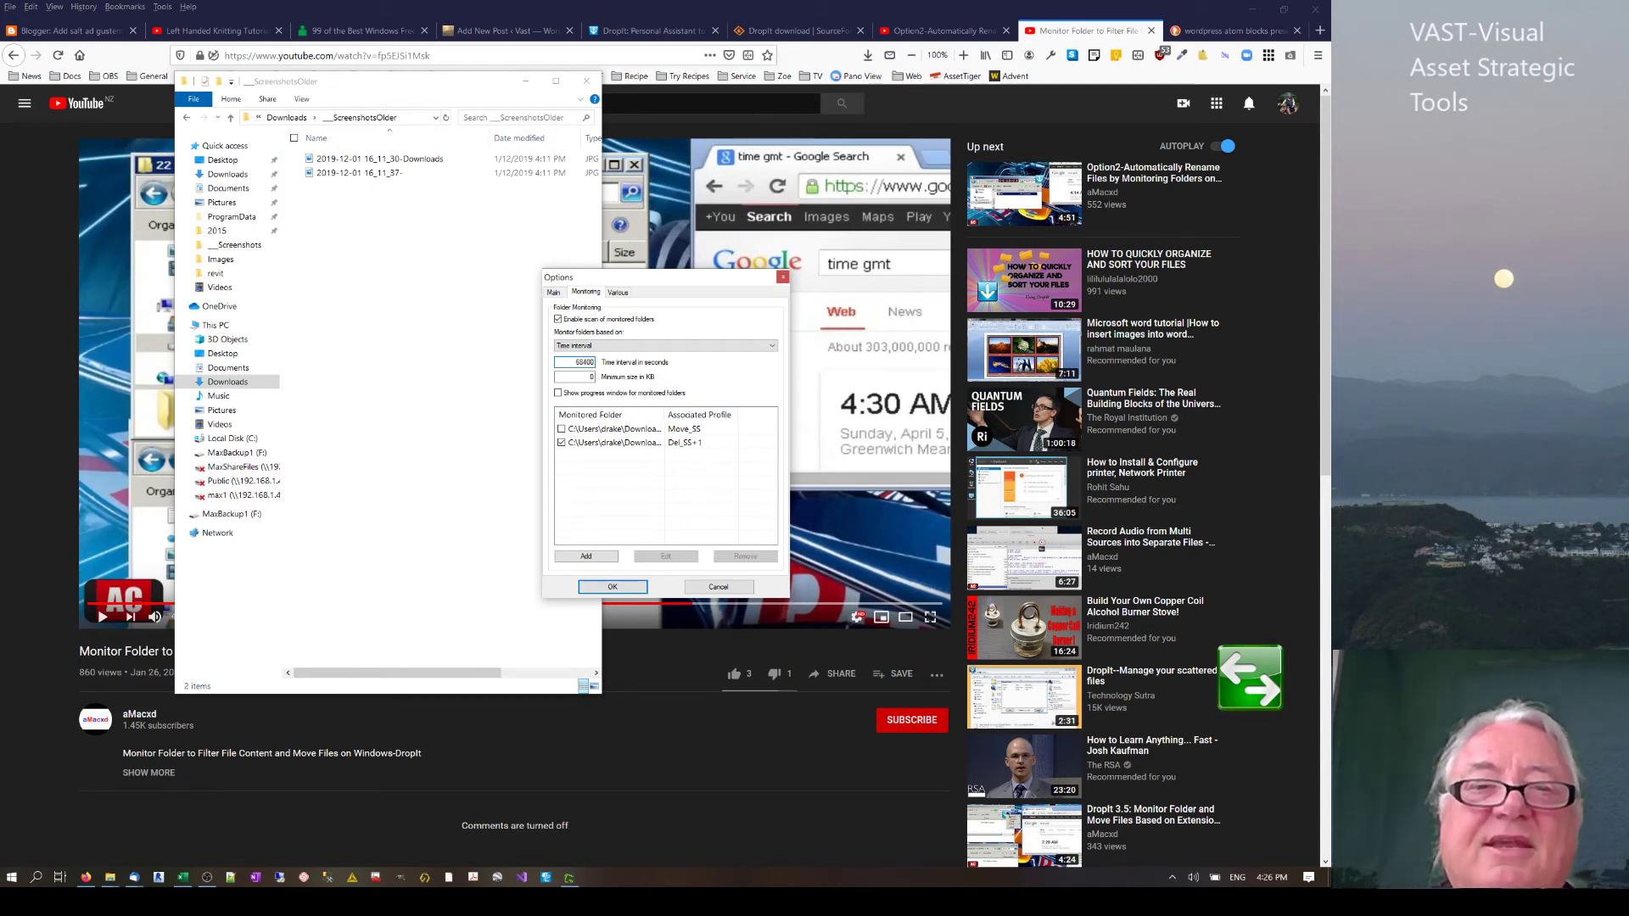
{"action": "left_click", "coordinate": [563, 429]}
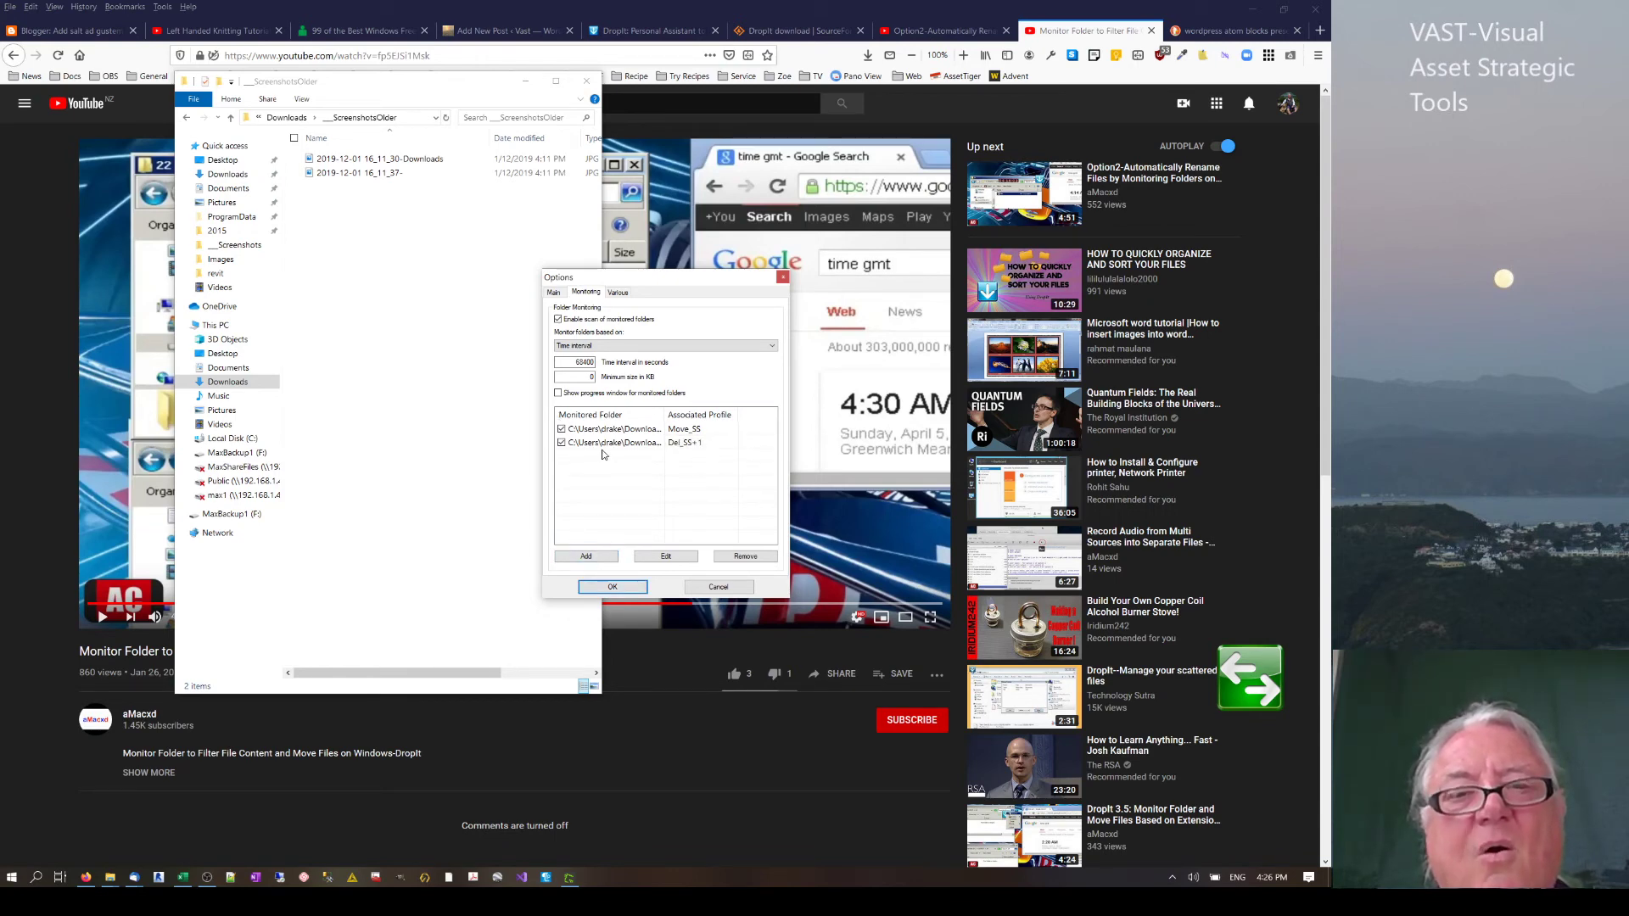
Review the monitoring trigger choices and the Main and Various settings, keep Time interval, and save the options.
{"action": "left_click", "coordinate": [638, 345]}
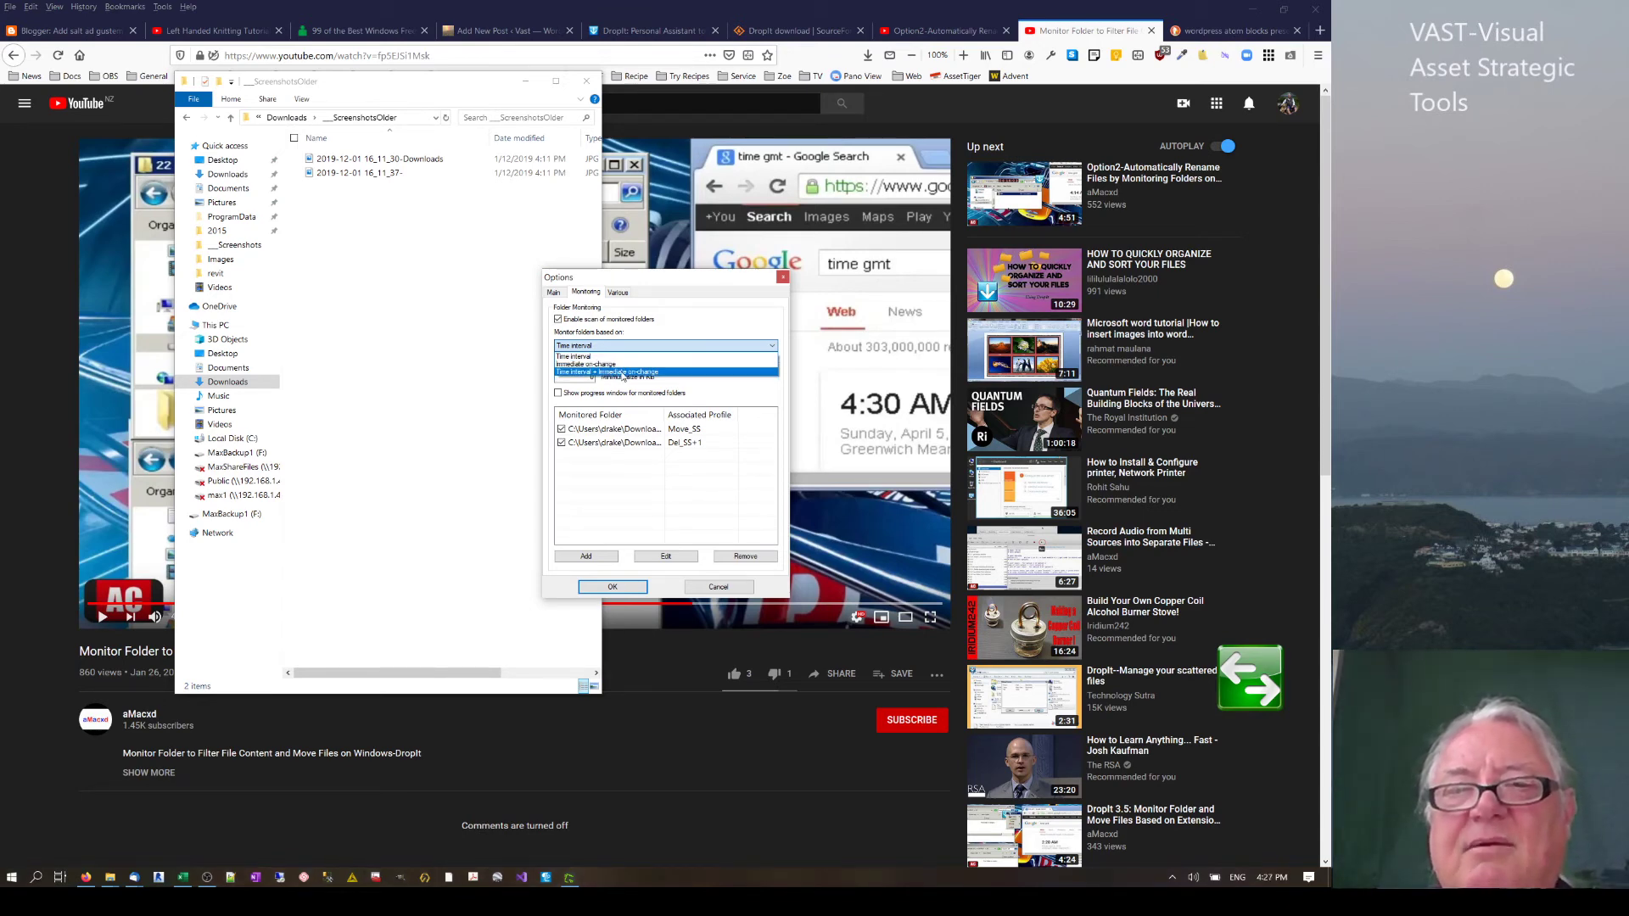
{"action": "left_click", "coordinate": [654, 324]}
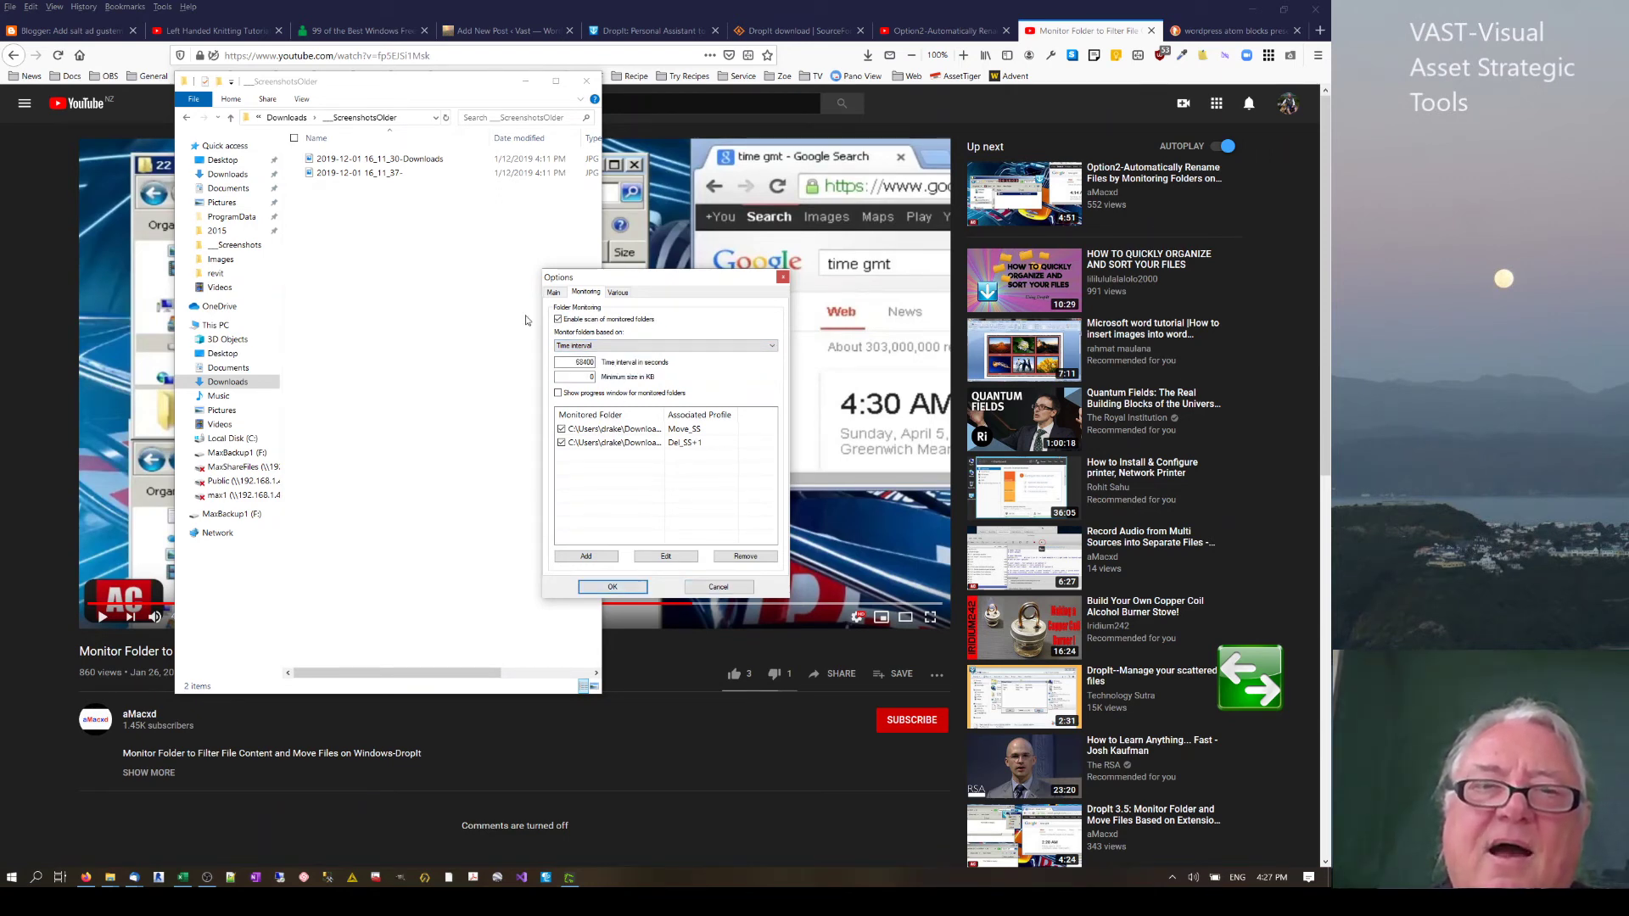
{"action": "left_click", "coordinate": [553, 292]}
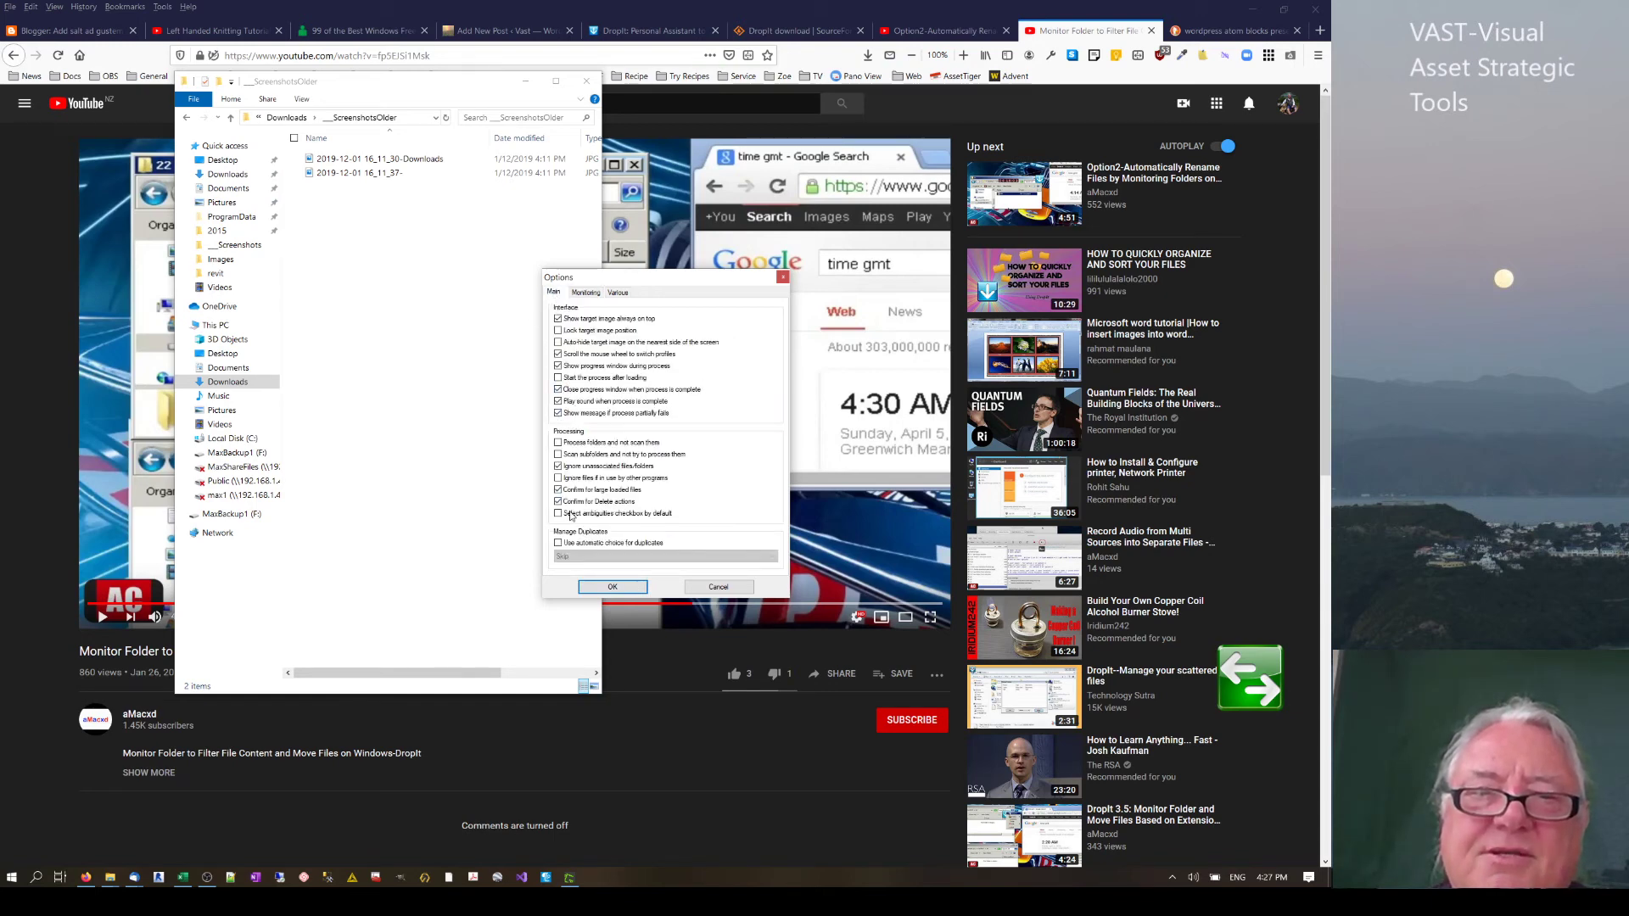
{"action": "left_click", "coordinate": [617, 294]}
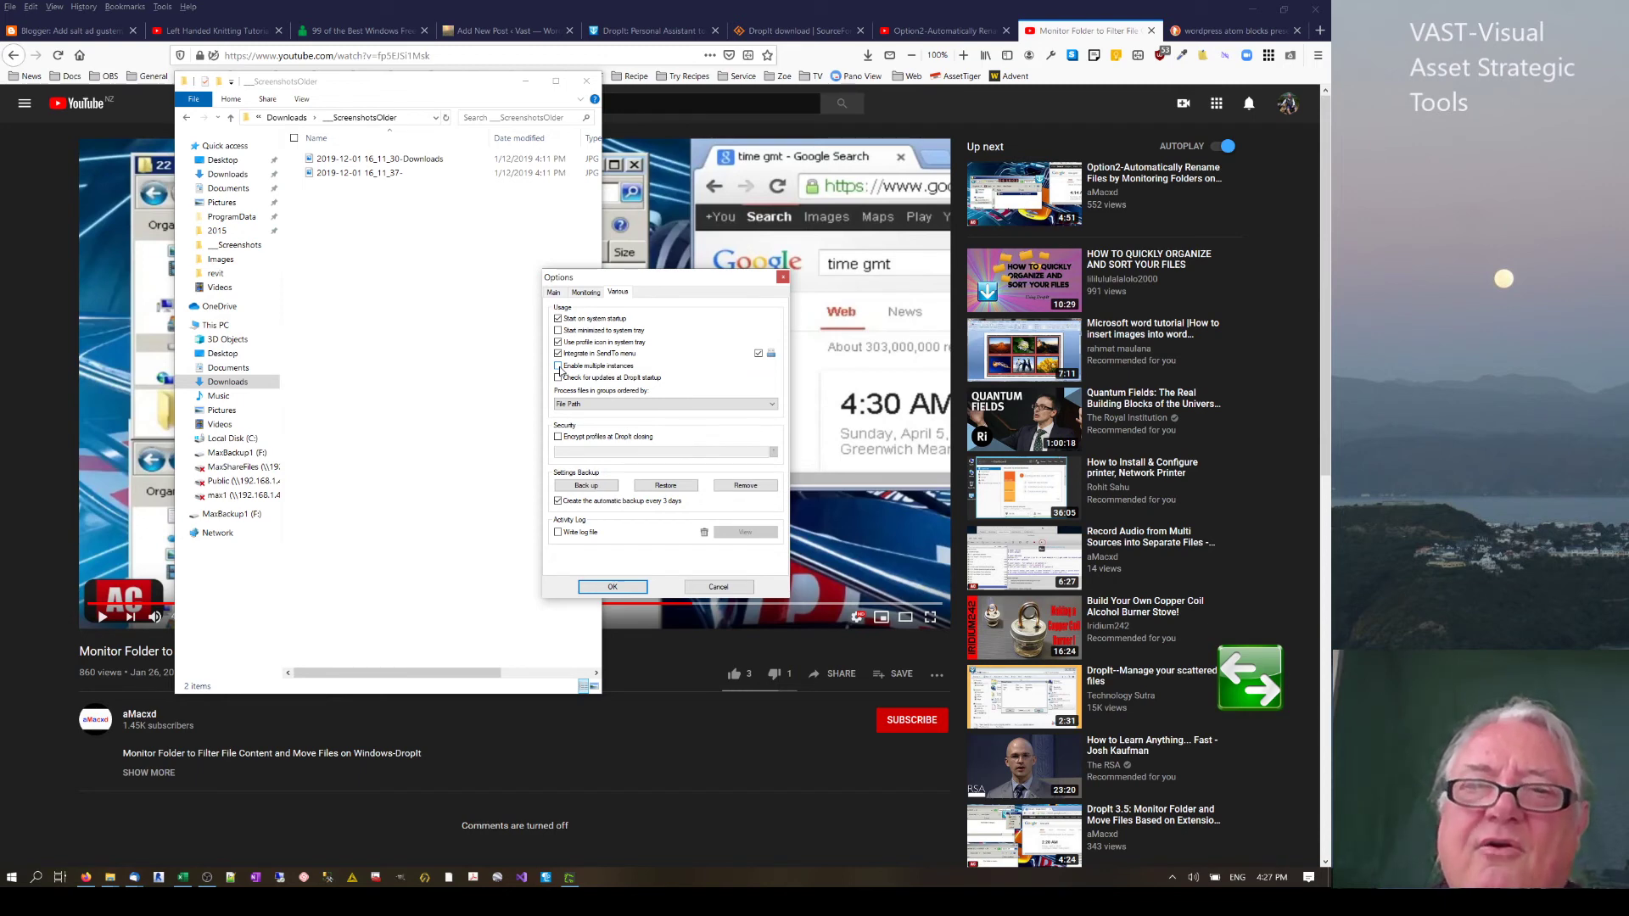
{"action": "left_click", "coordinate": [585, 292]}
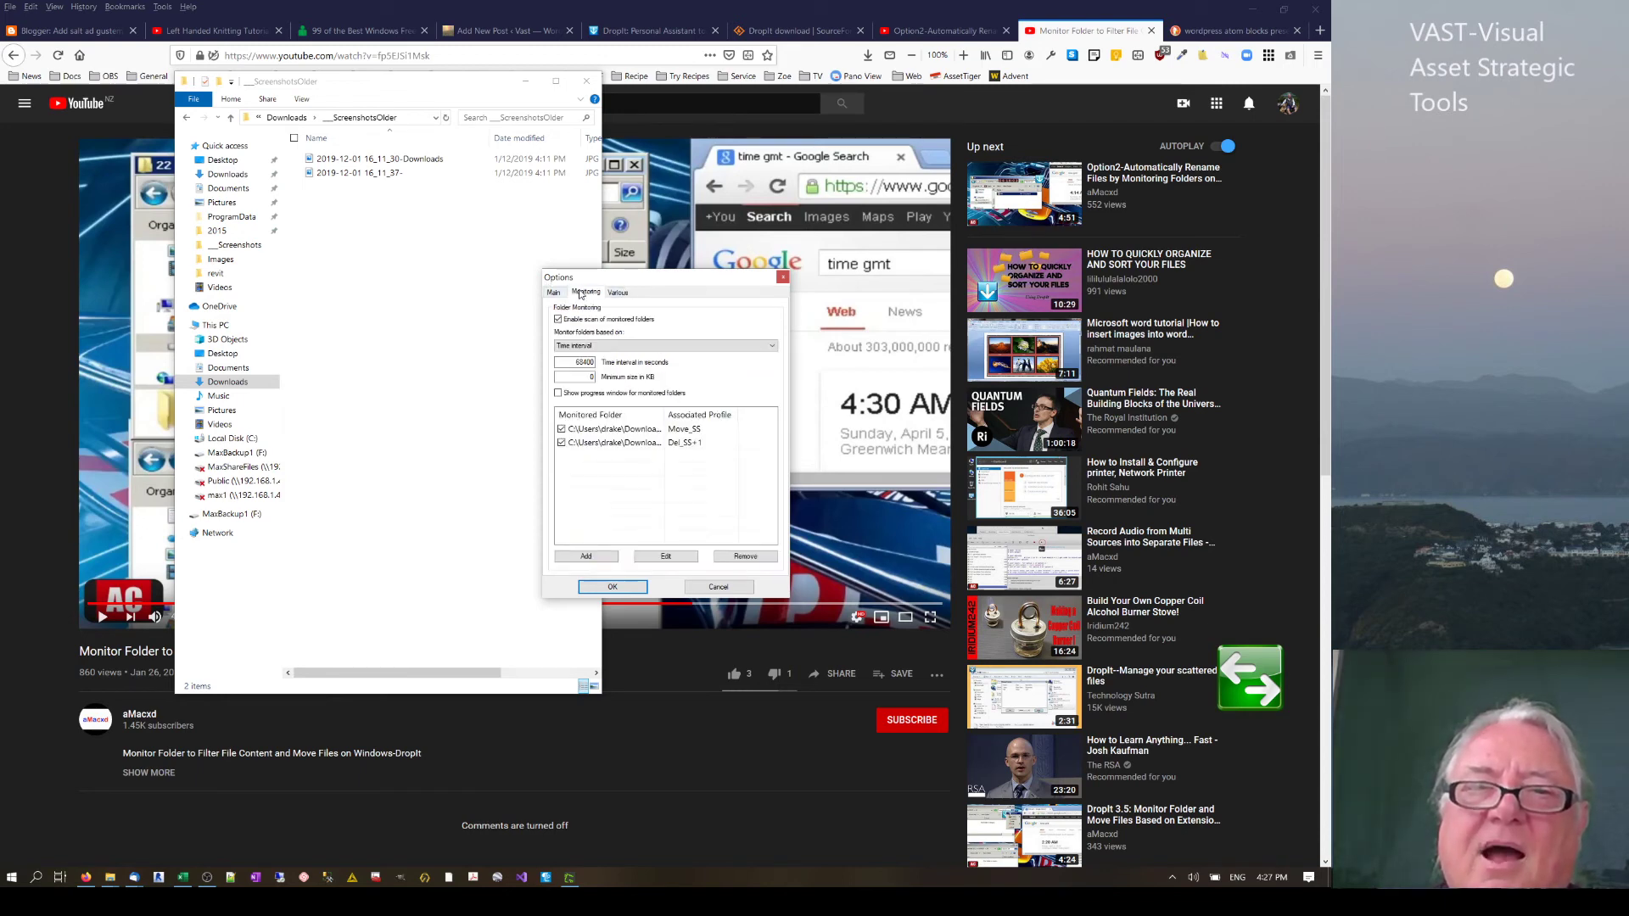
{"action": "left_click", "coordinate": [586, 348]}
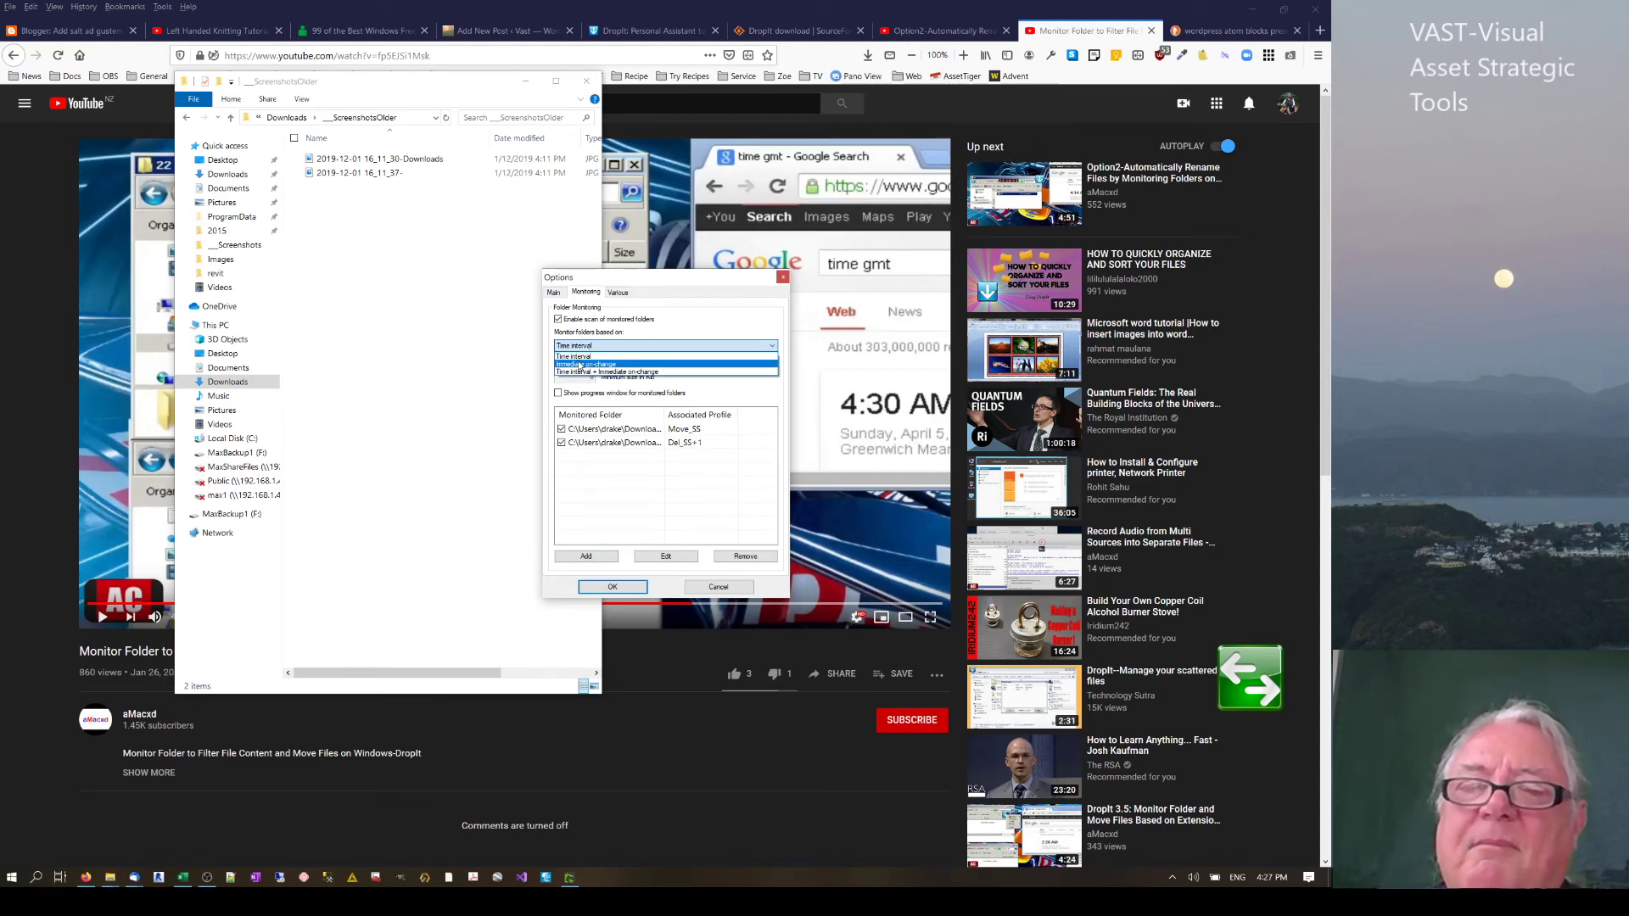
{"action": "left_click", "coordinate": [583, 343]}
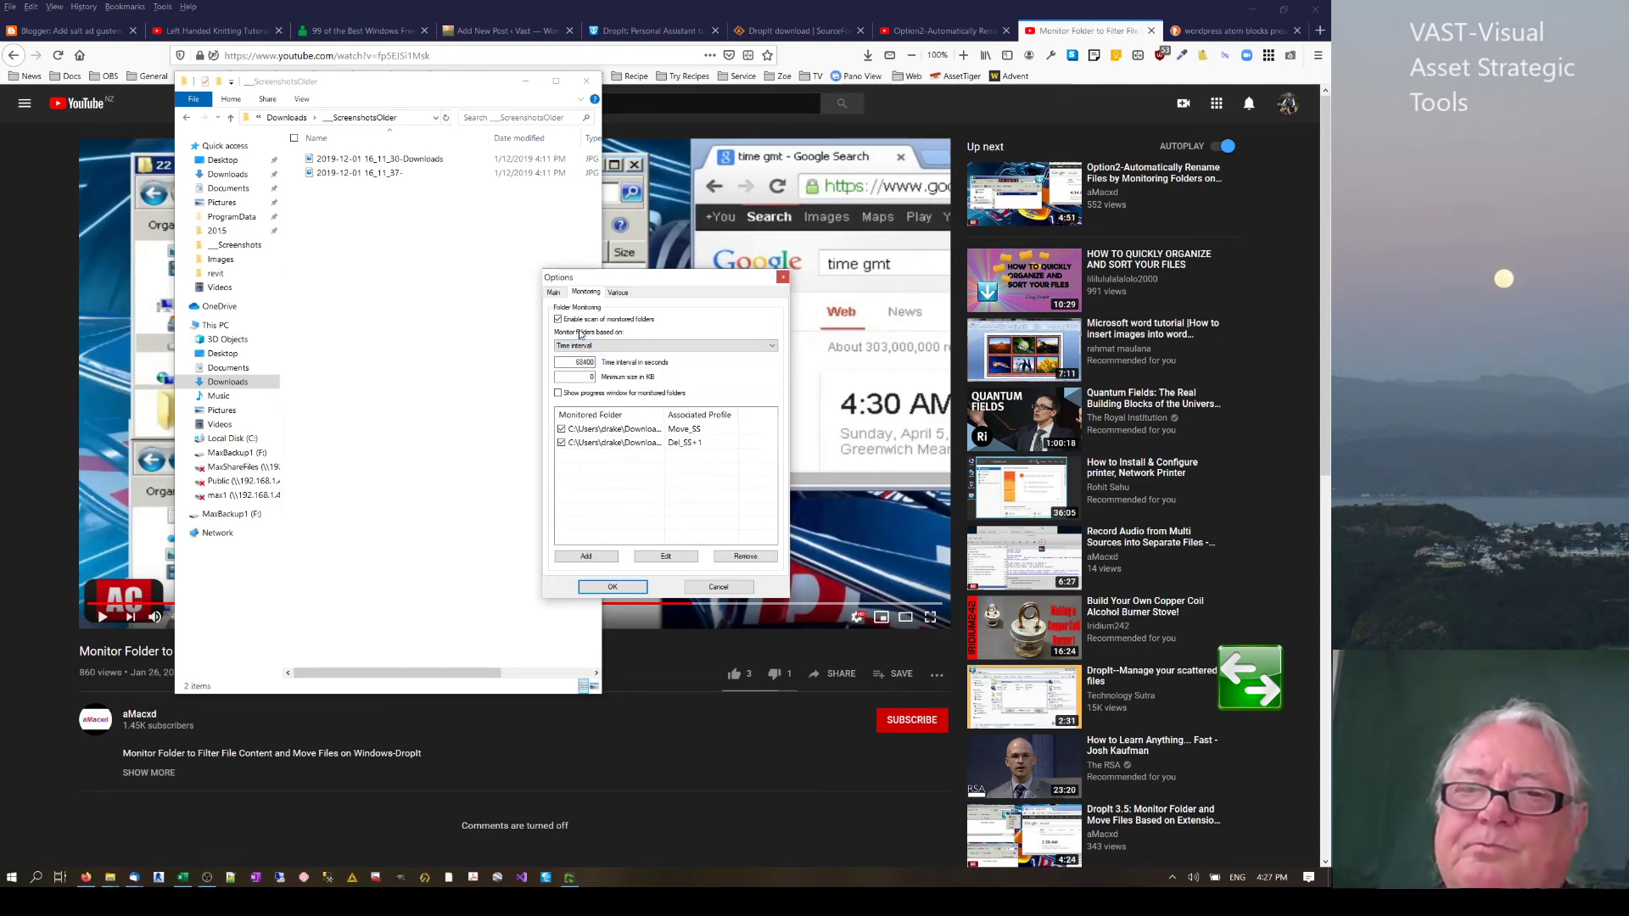
{"action": "left_click", "coordinate": [604, 590]}
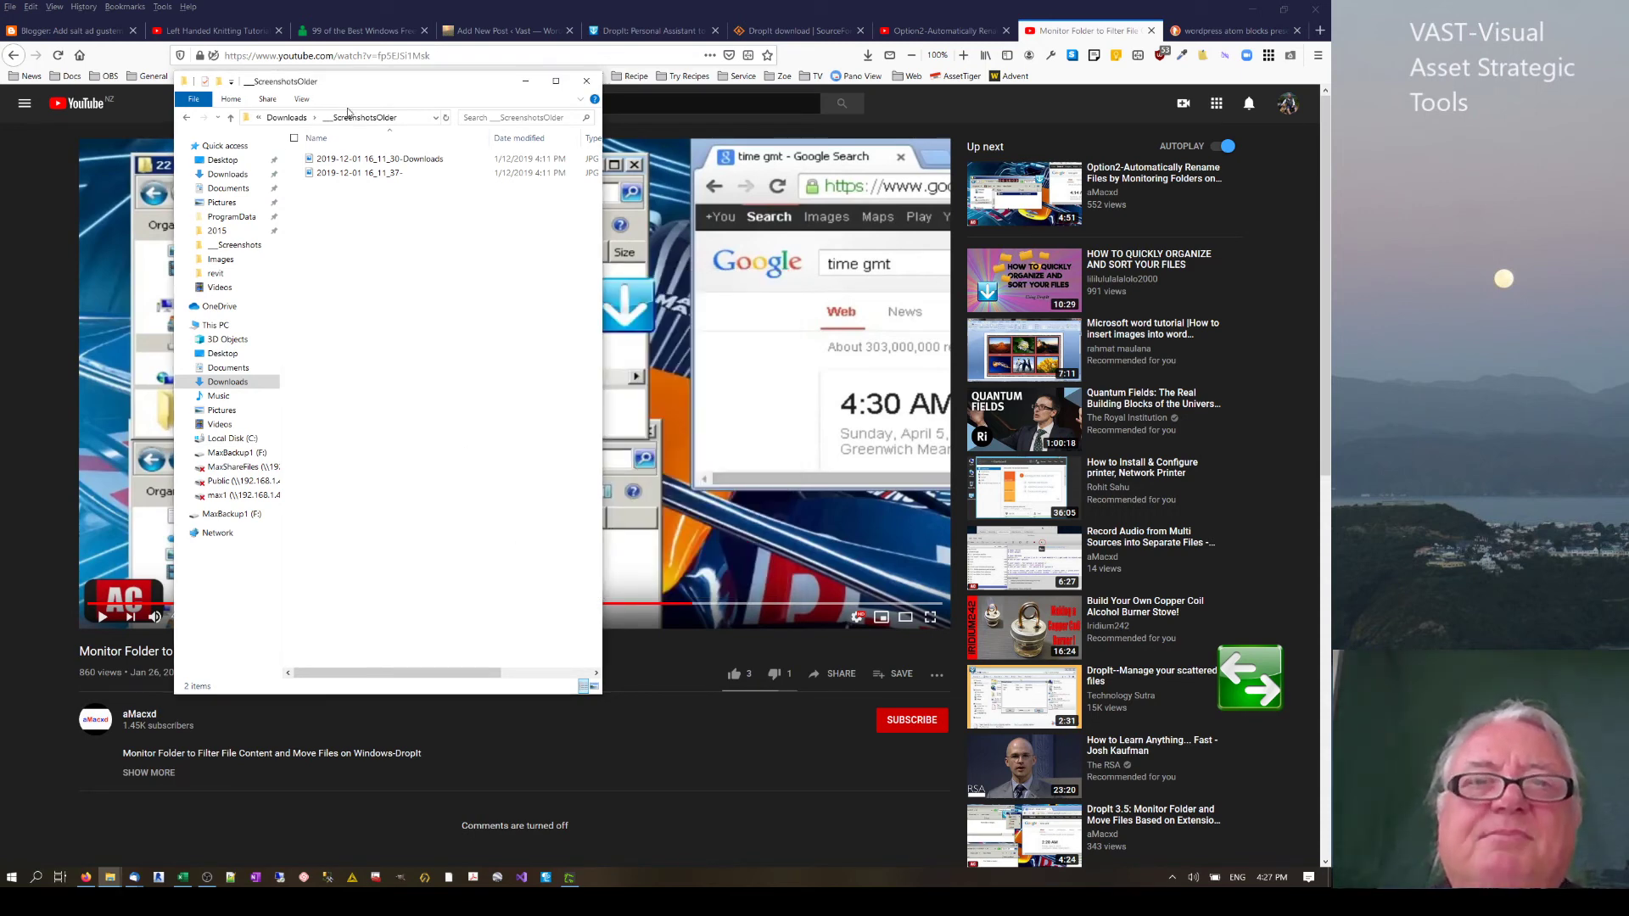
Move the ___ScreenshotsOlder window aside and close it.
{"action": "left_click_drag", "start_coordinate": [388, 84], "coordinate": [692, 206]}
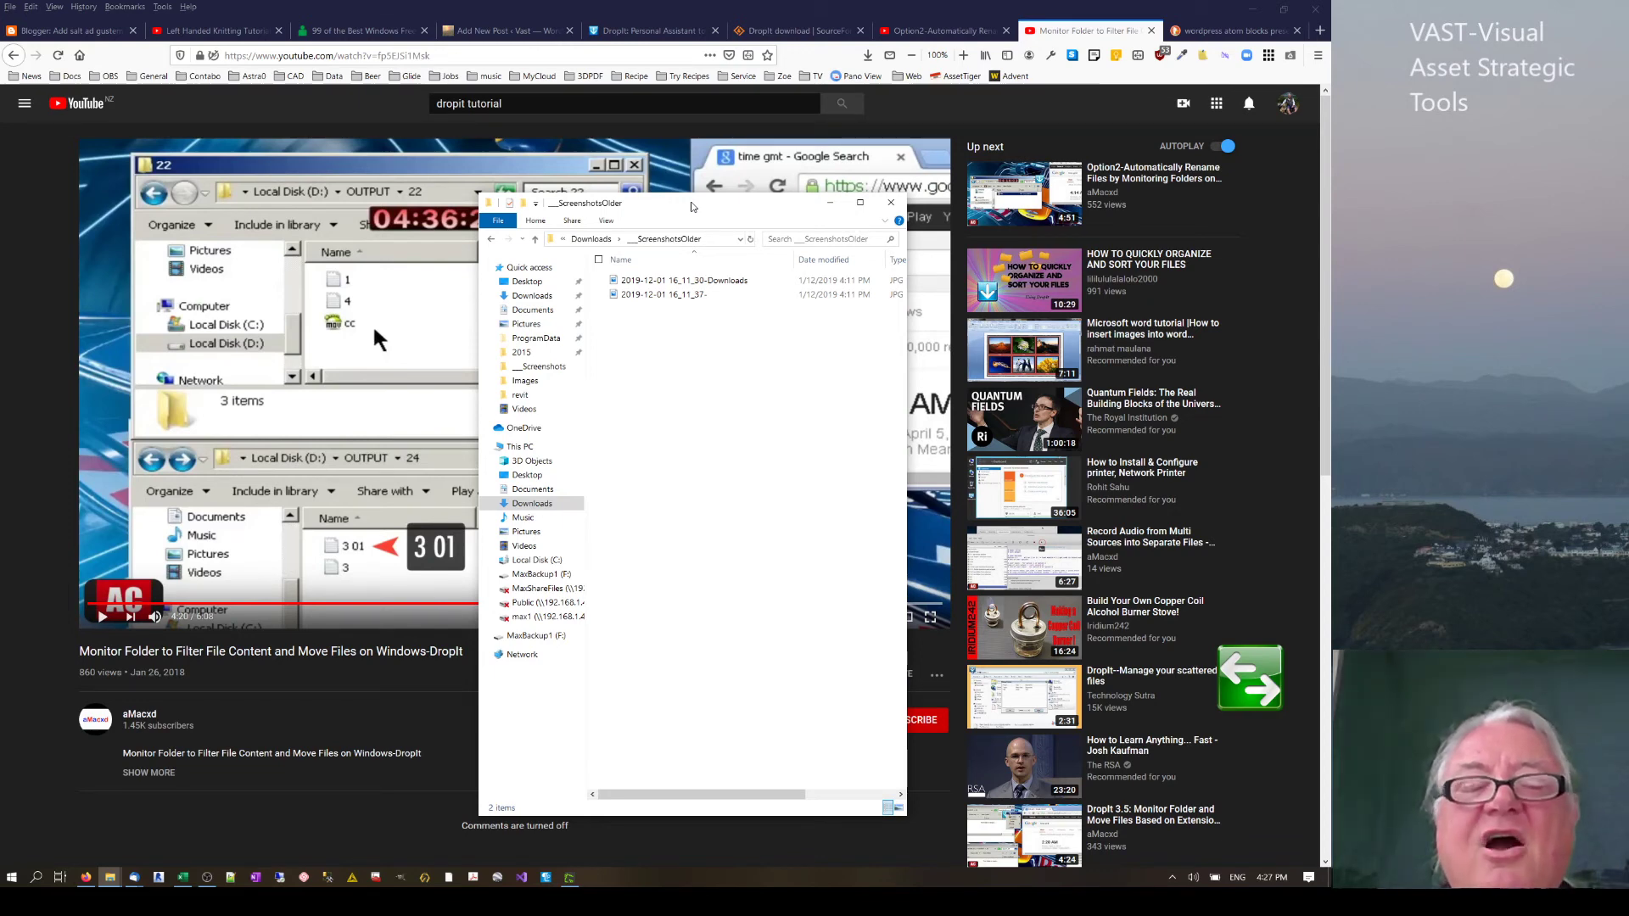
{"action": "left_click", "coordinate": [888, 203]}
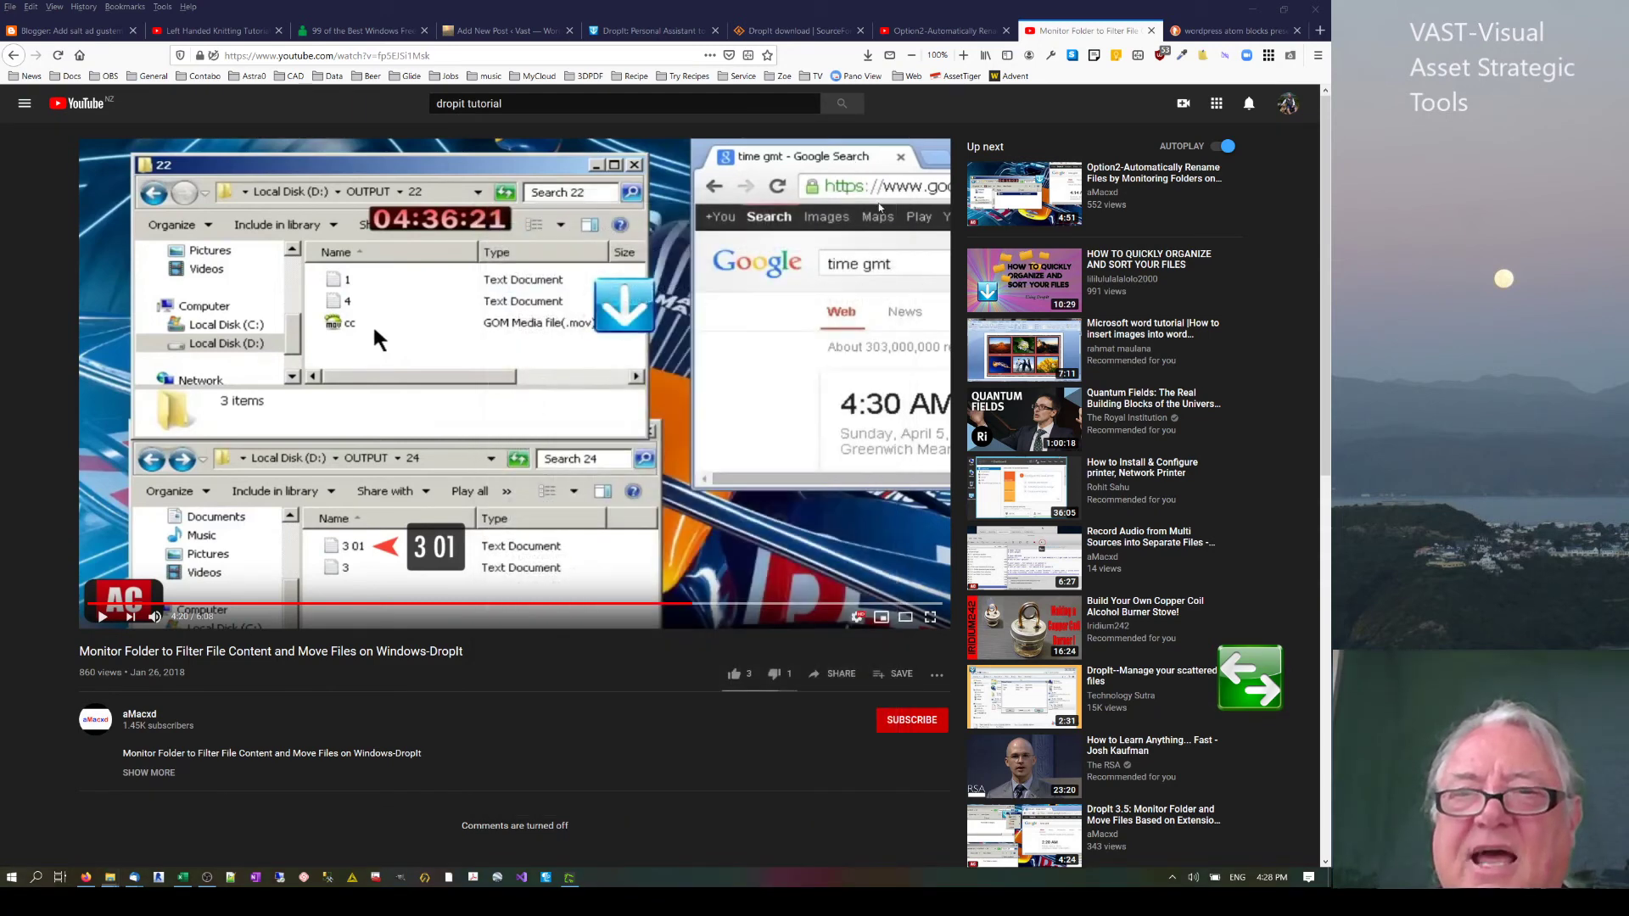
Review DropIt's Main options and the hidden system tray icons, and close the options.
{"action": "right_click", "coordinate": [1249, 673]}
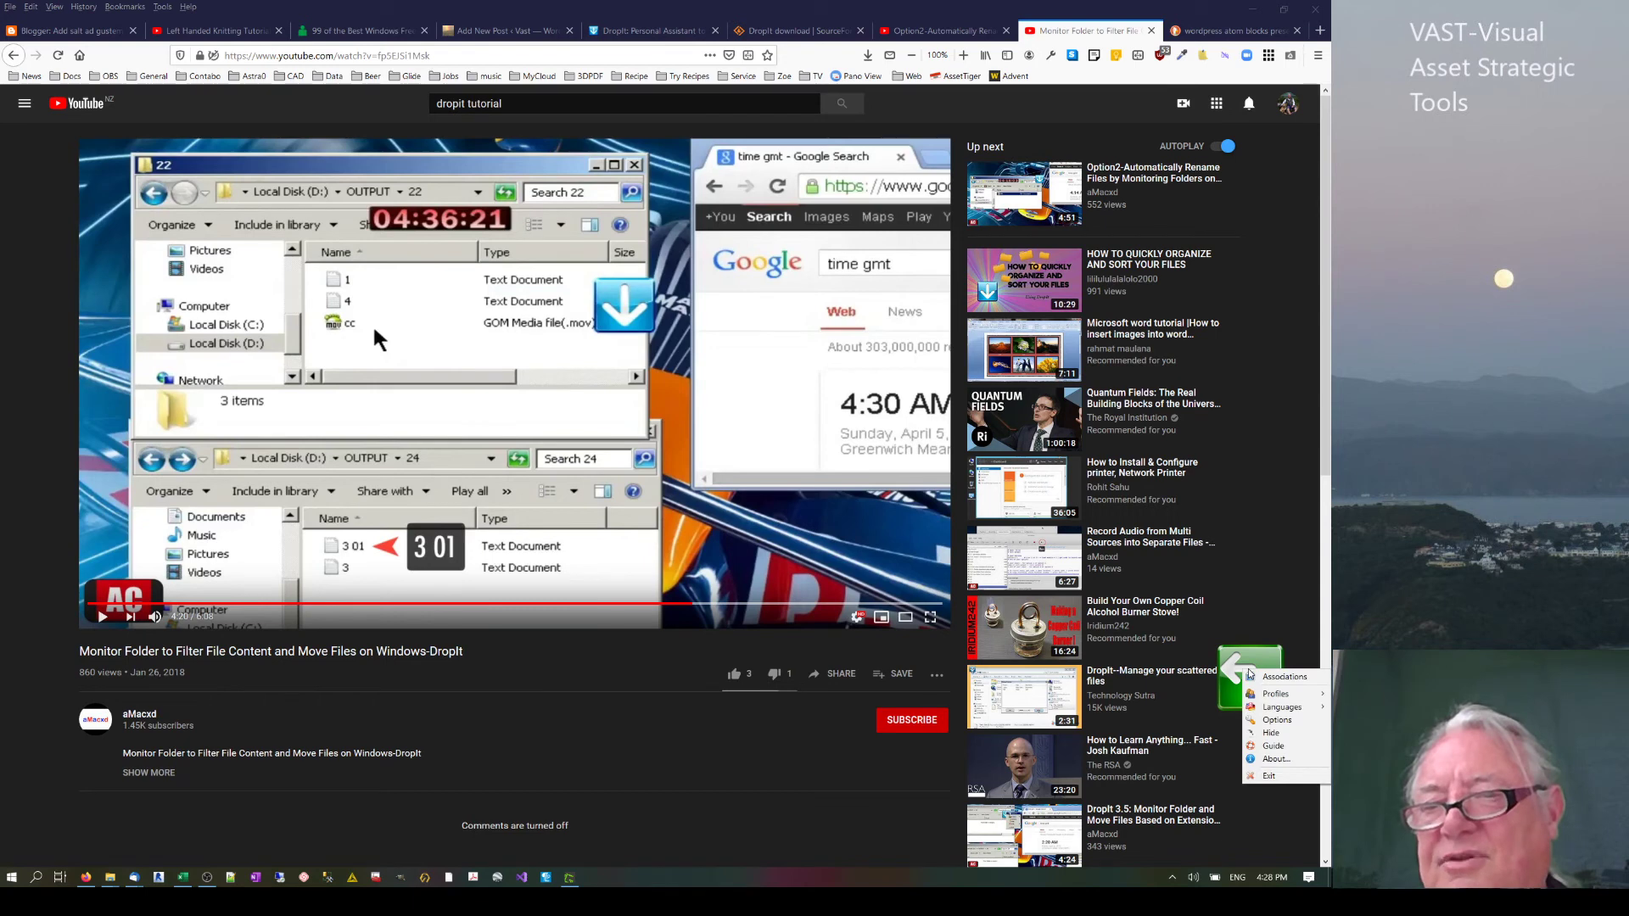
{"action": "left_click", "coordinate": [1281, 728]}
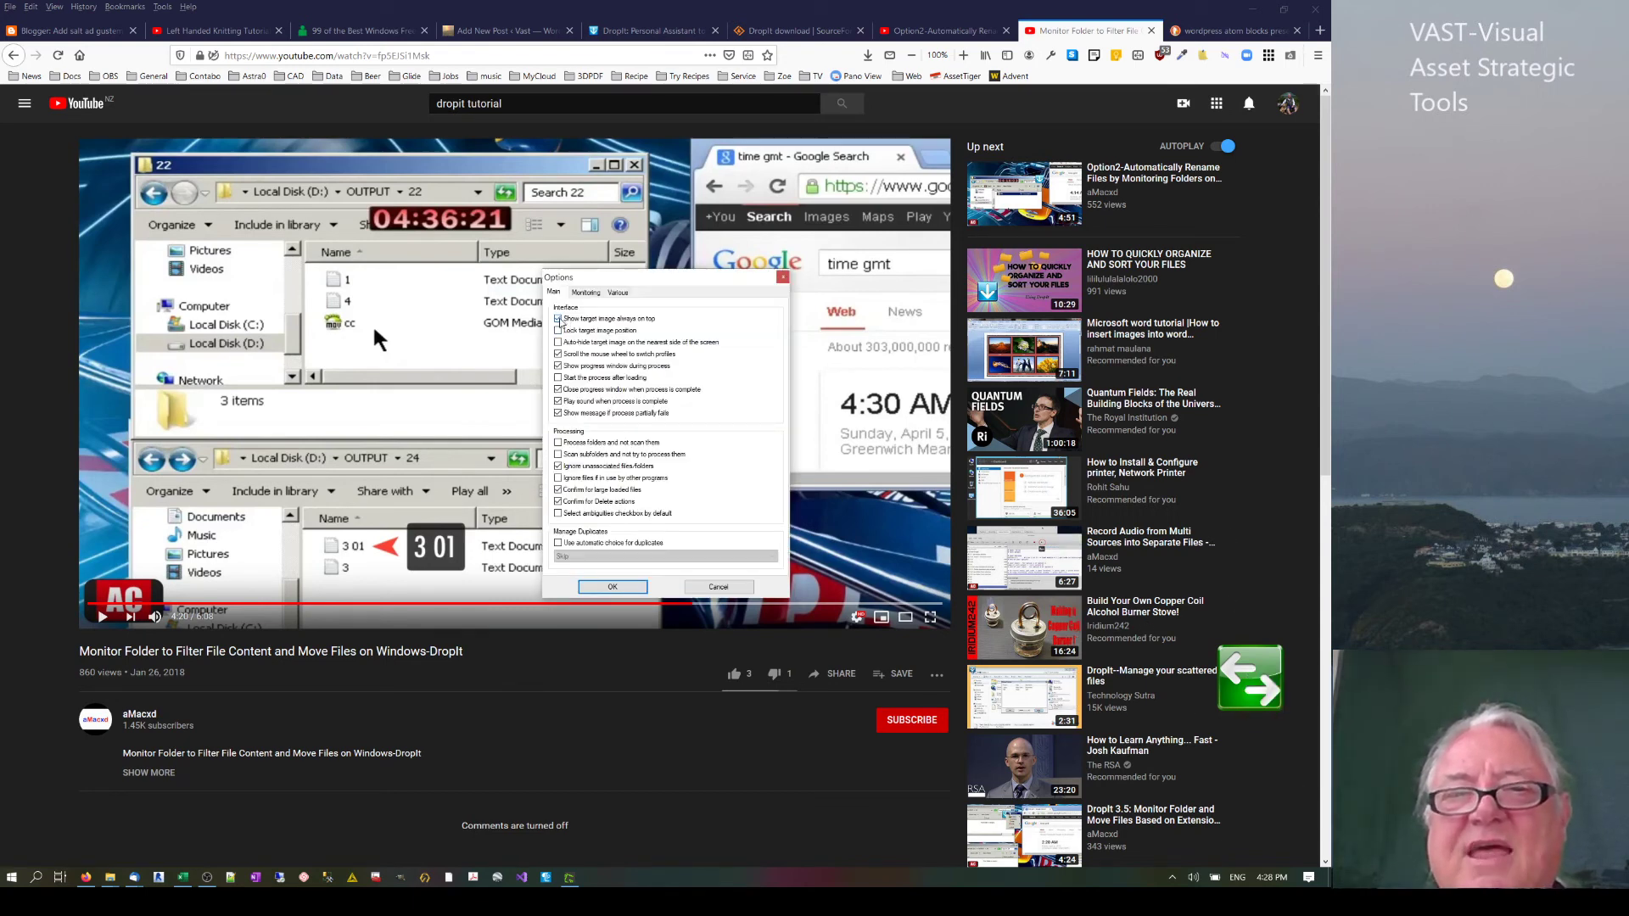
{"action": "left_click", "coordinate": [1173, 879]}
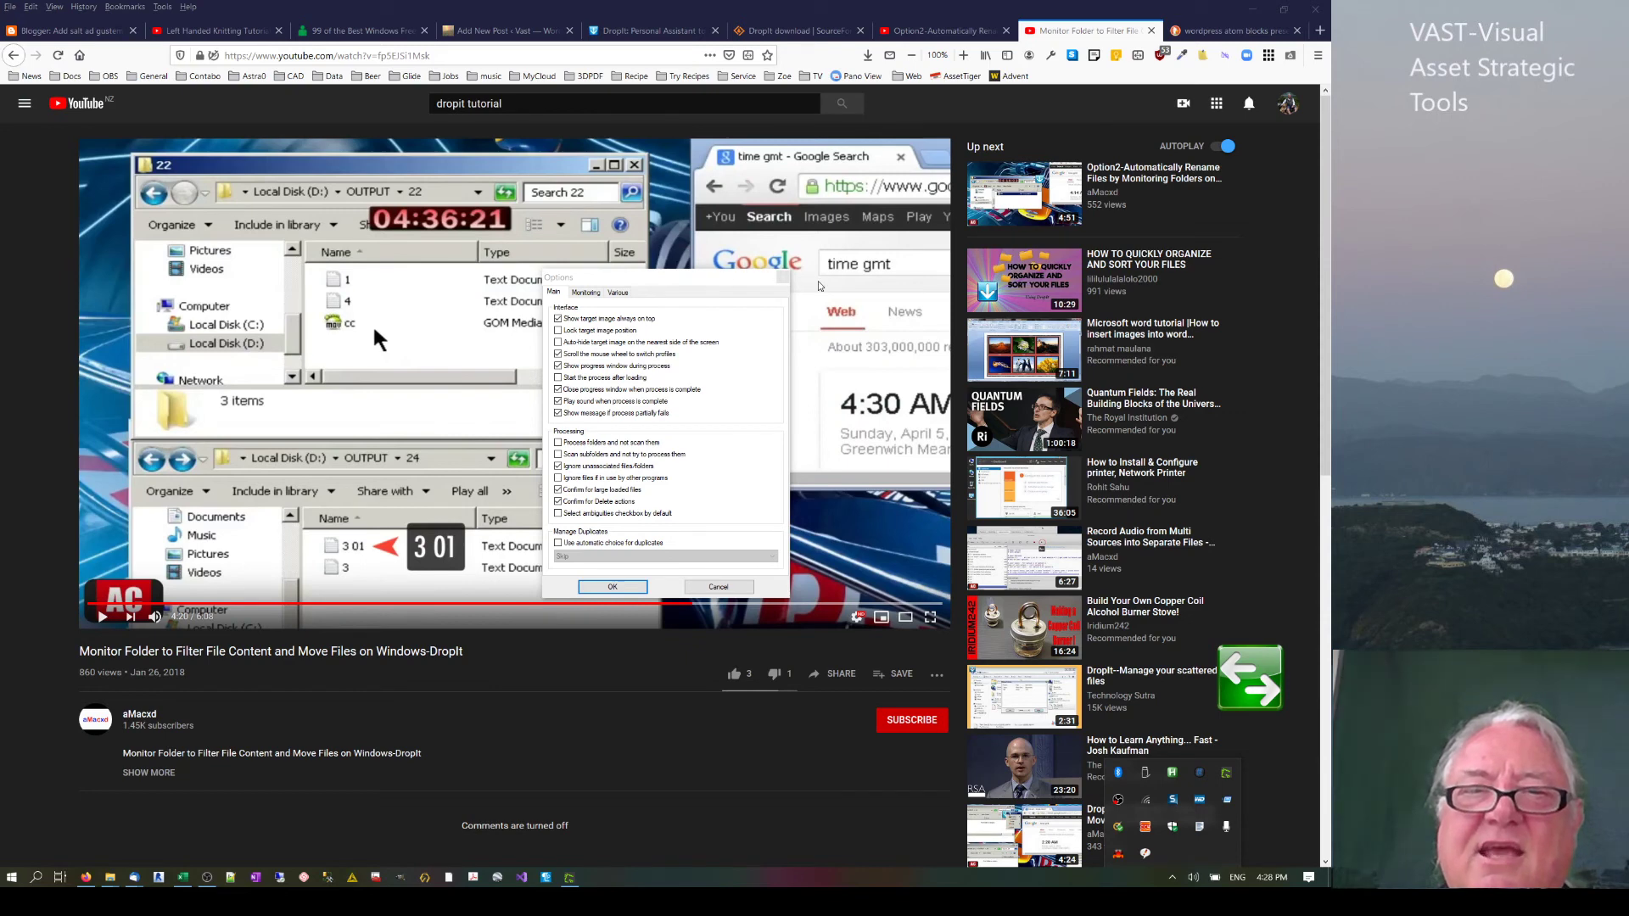
{"action": "left_click", "coordinate": [595, 597]}
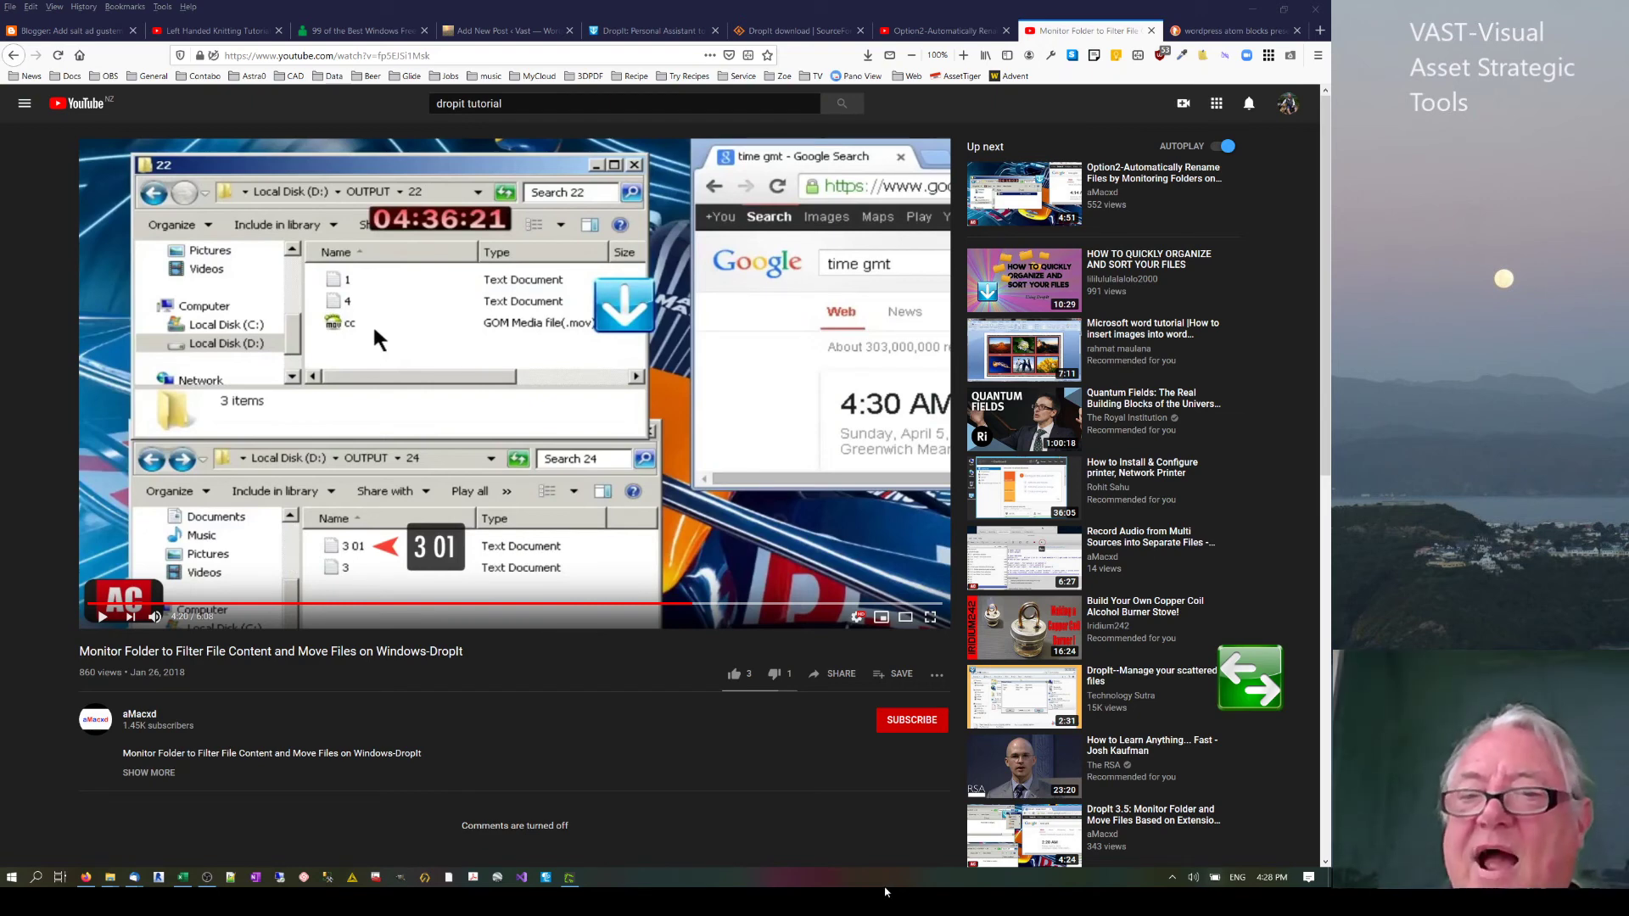
Switch DropIt to the Del_SS+1 profile and open its list of associations.
{"action": "right_click", "coordinate": [1244, 674]}
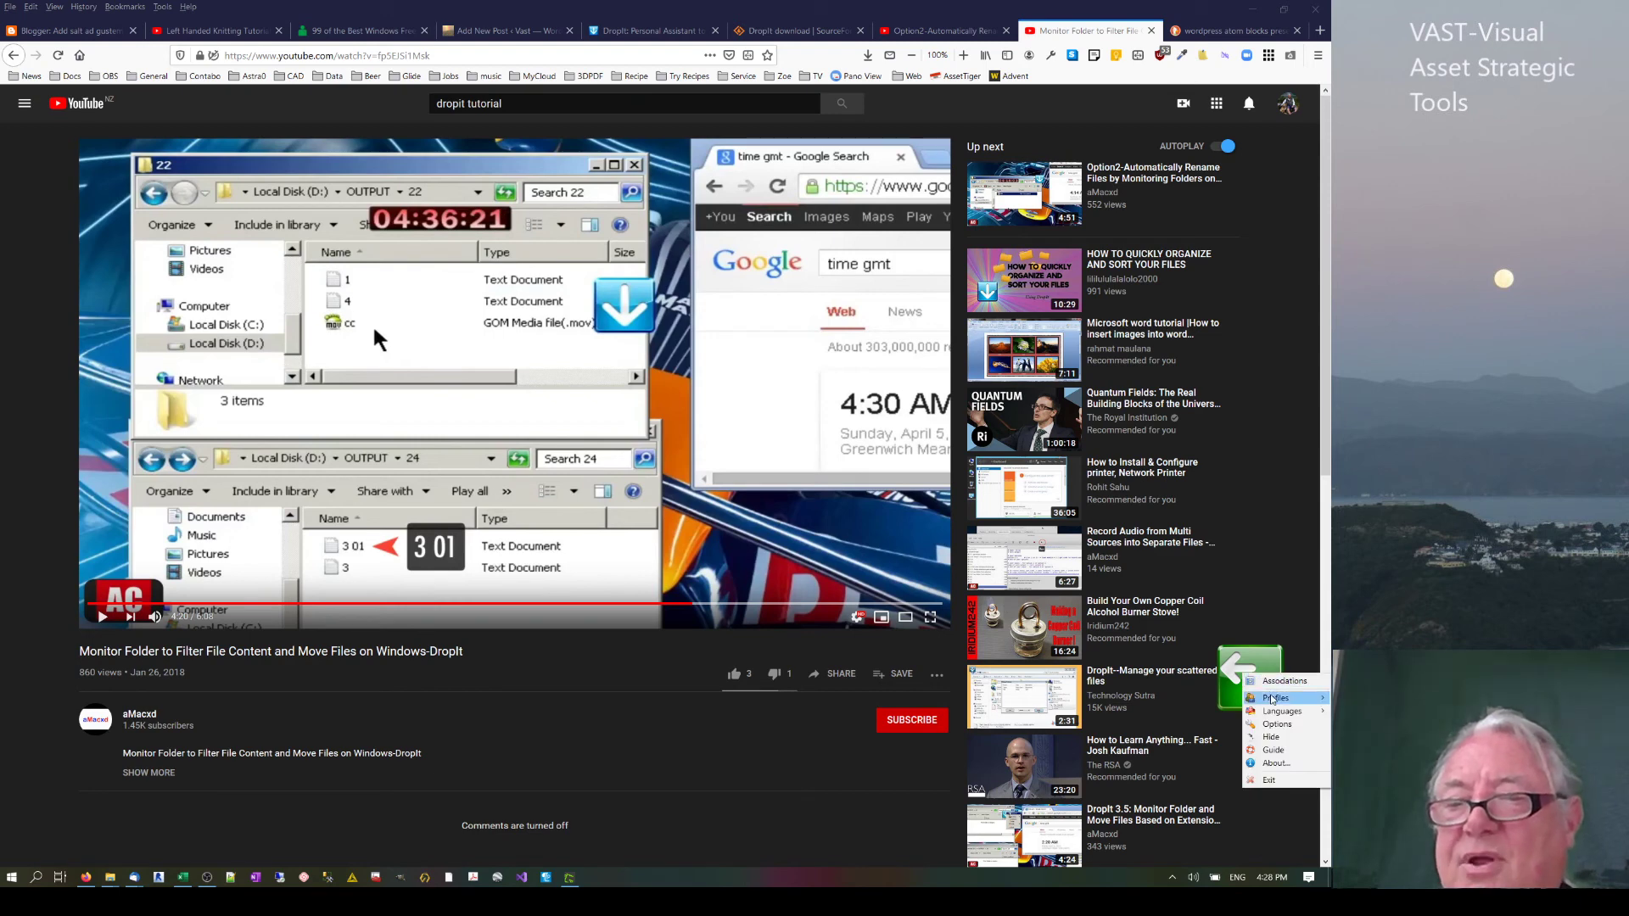
{"action": "mouse_move", "coordinate": [1273, 700]}
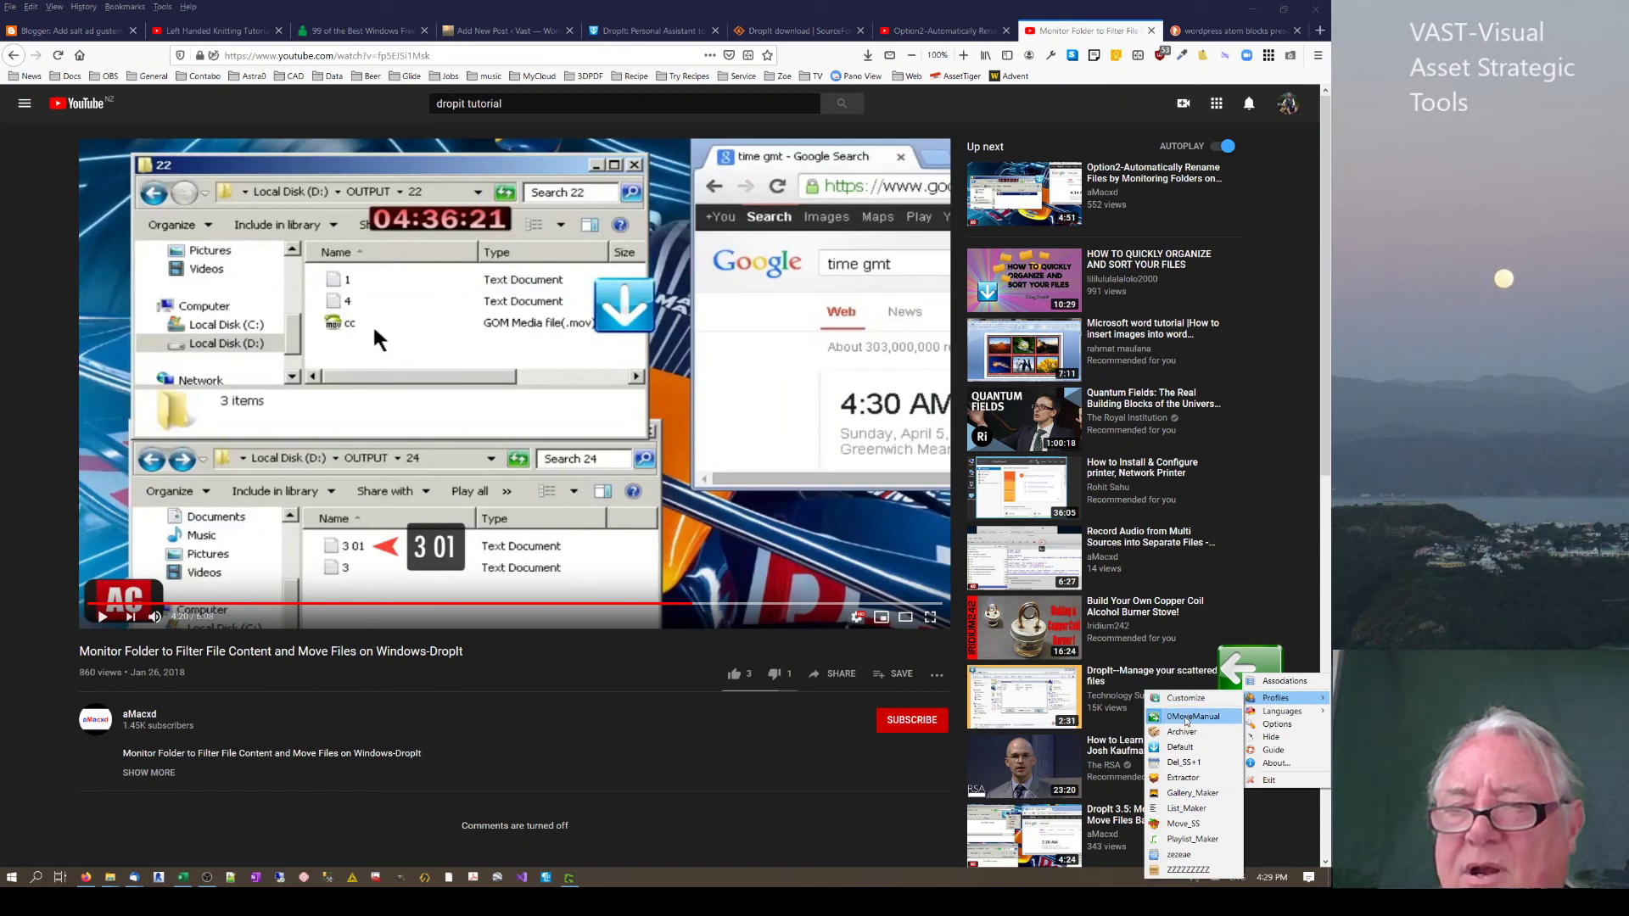
{"action": "left_click", "coordinate": [1183, 763]}
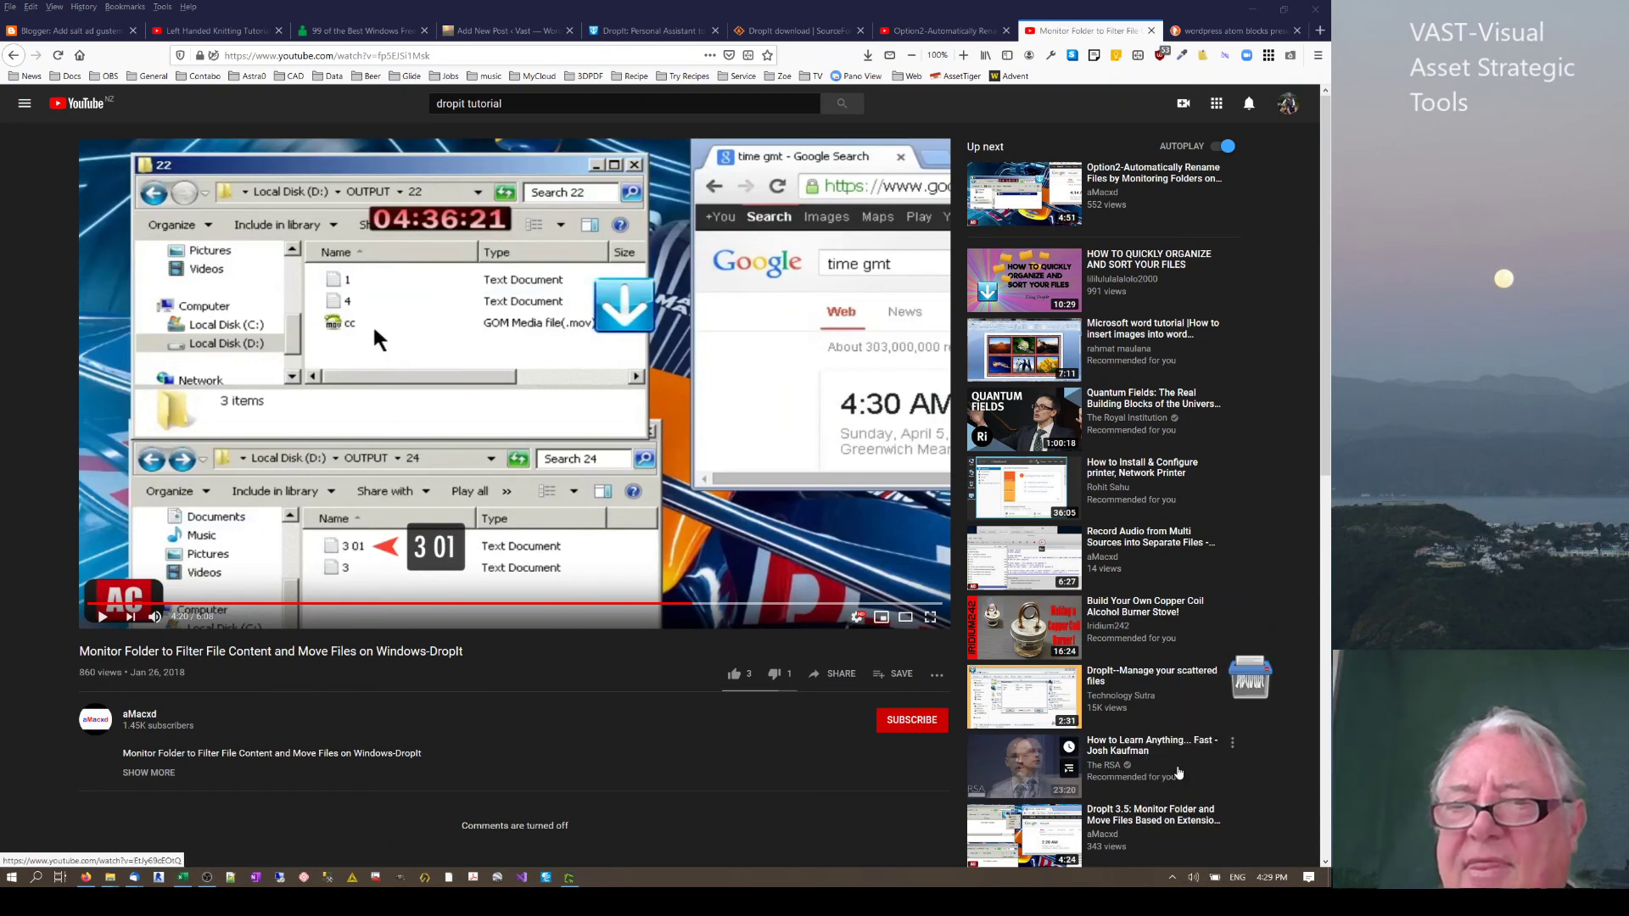
{"action": "double_click", "coordinate": [1262, 697]}
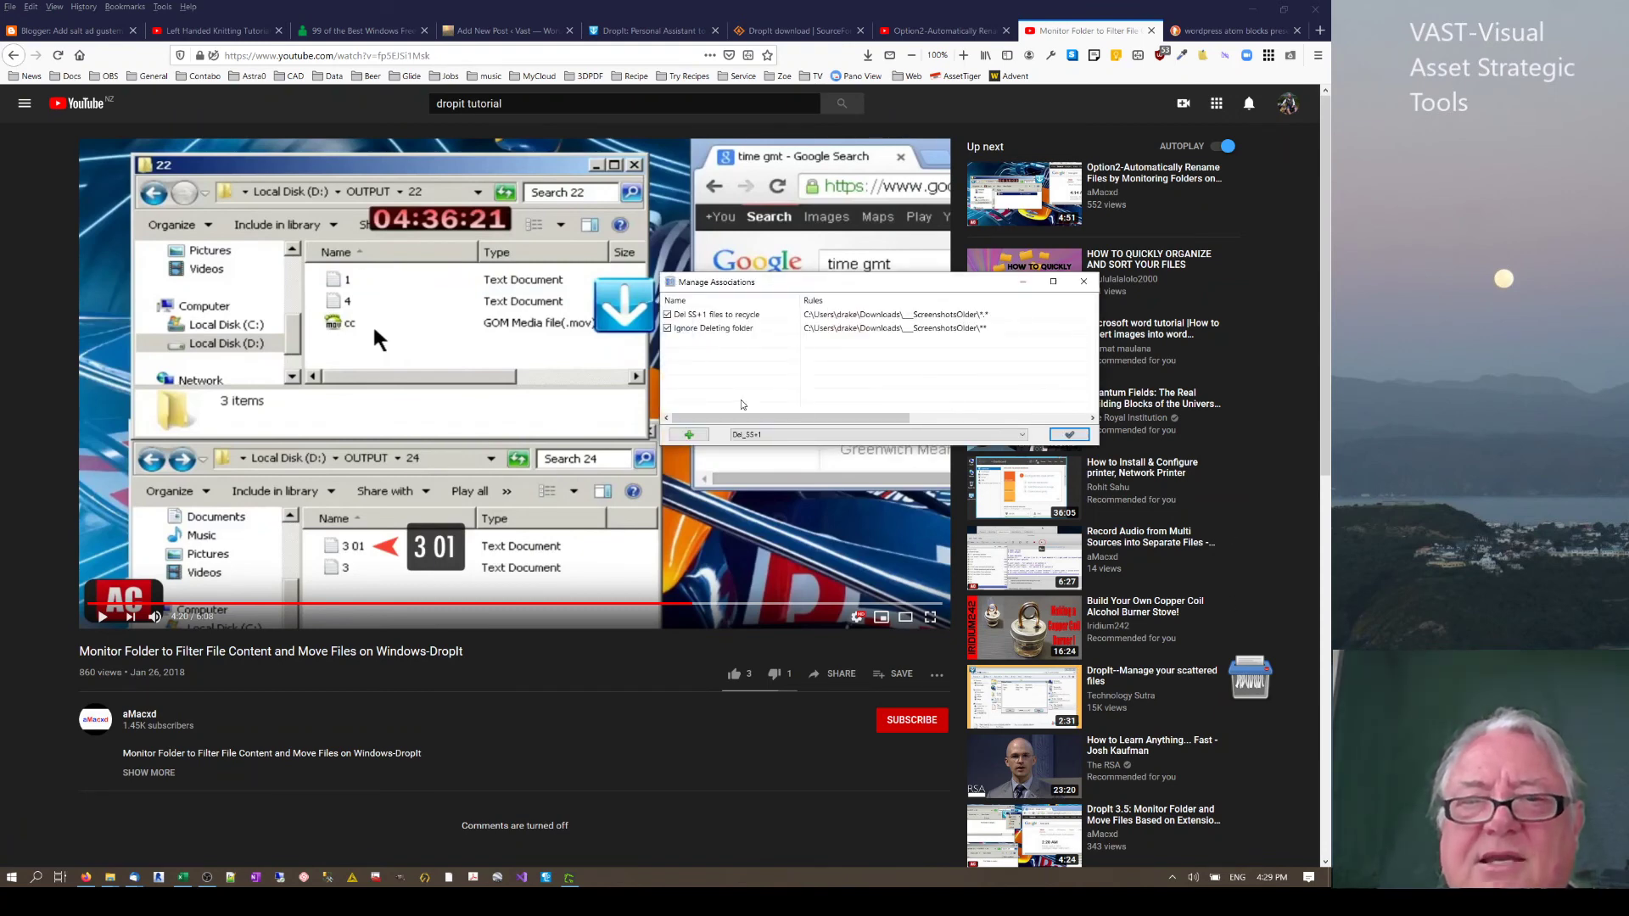
Open the "Del SS+1 files to recycle" association for editing and examine its available deletion modes.
{"action": "left_click", "coordinate": [735, 319]}
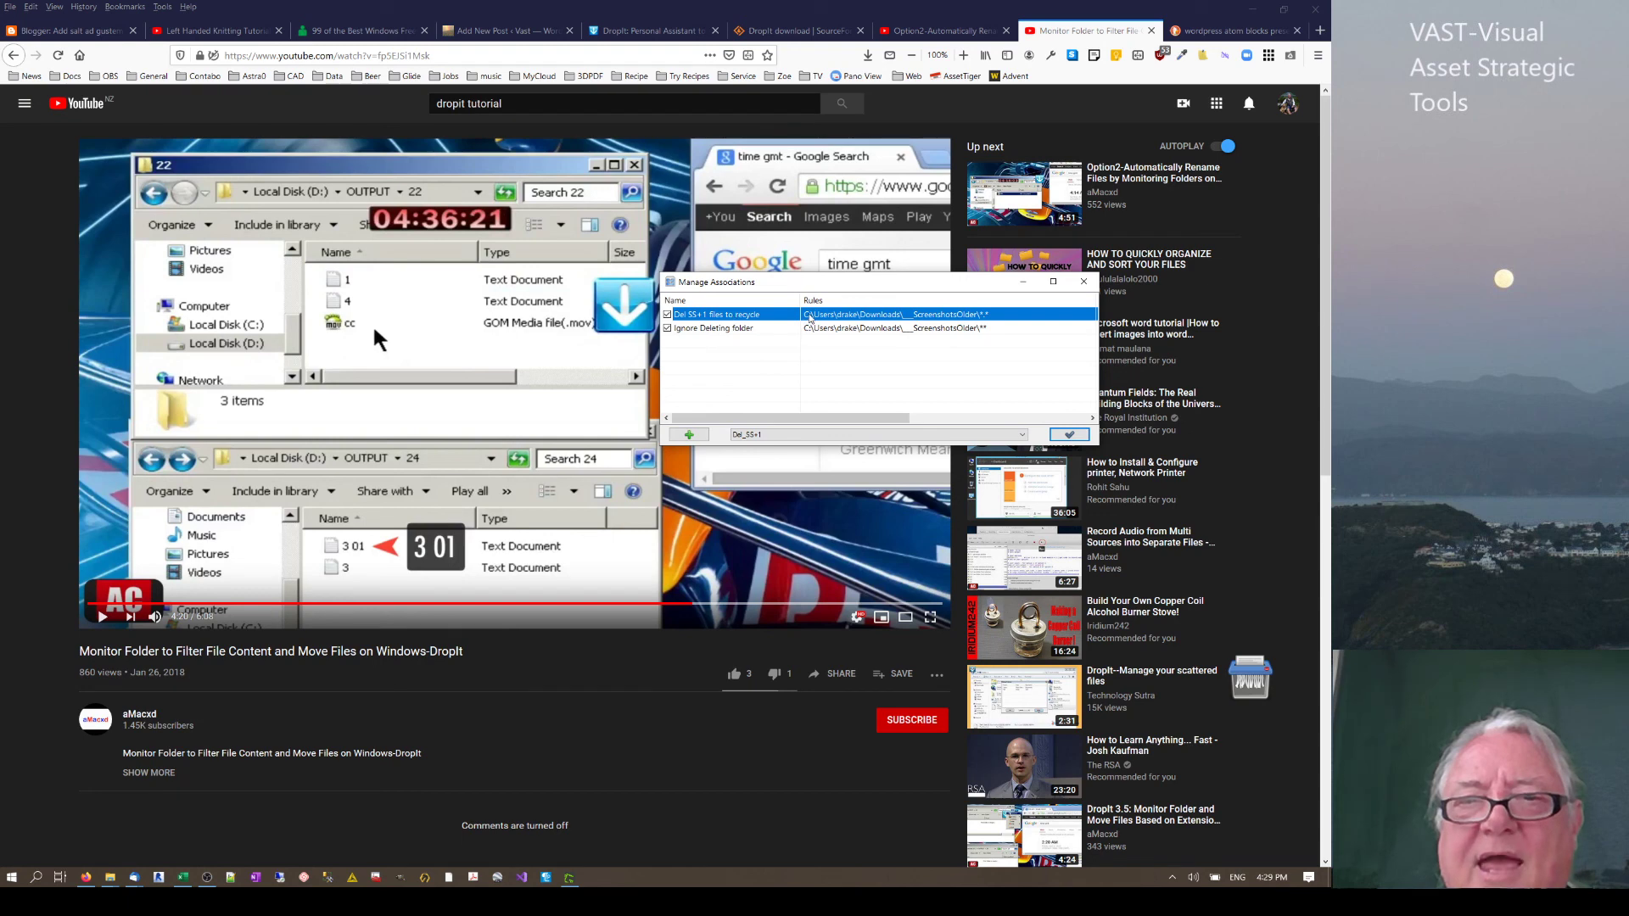
{"action": "double_click", "coordinate": [810, 322]}
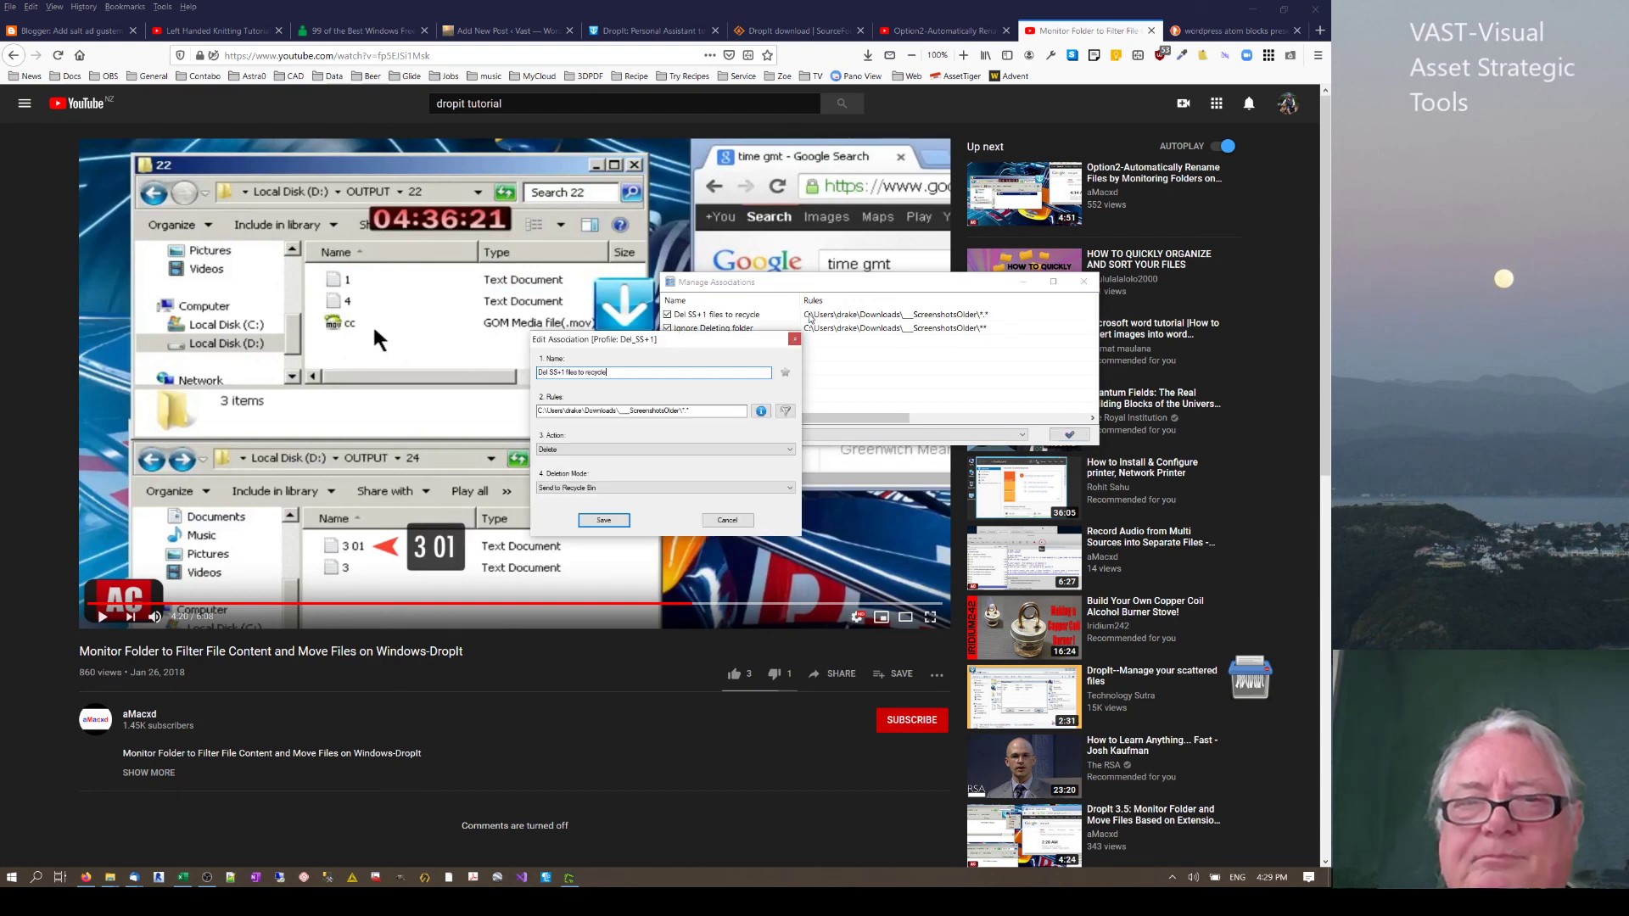
{"action": "left_click", "coordinate": [599, 489]}
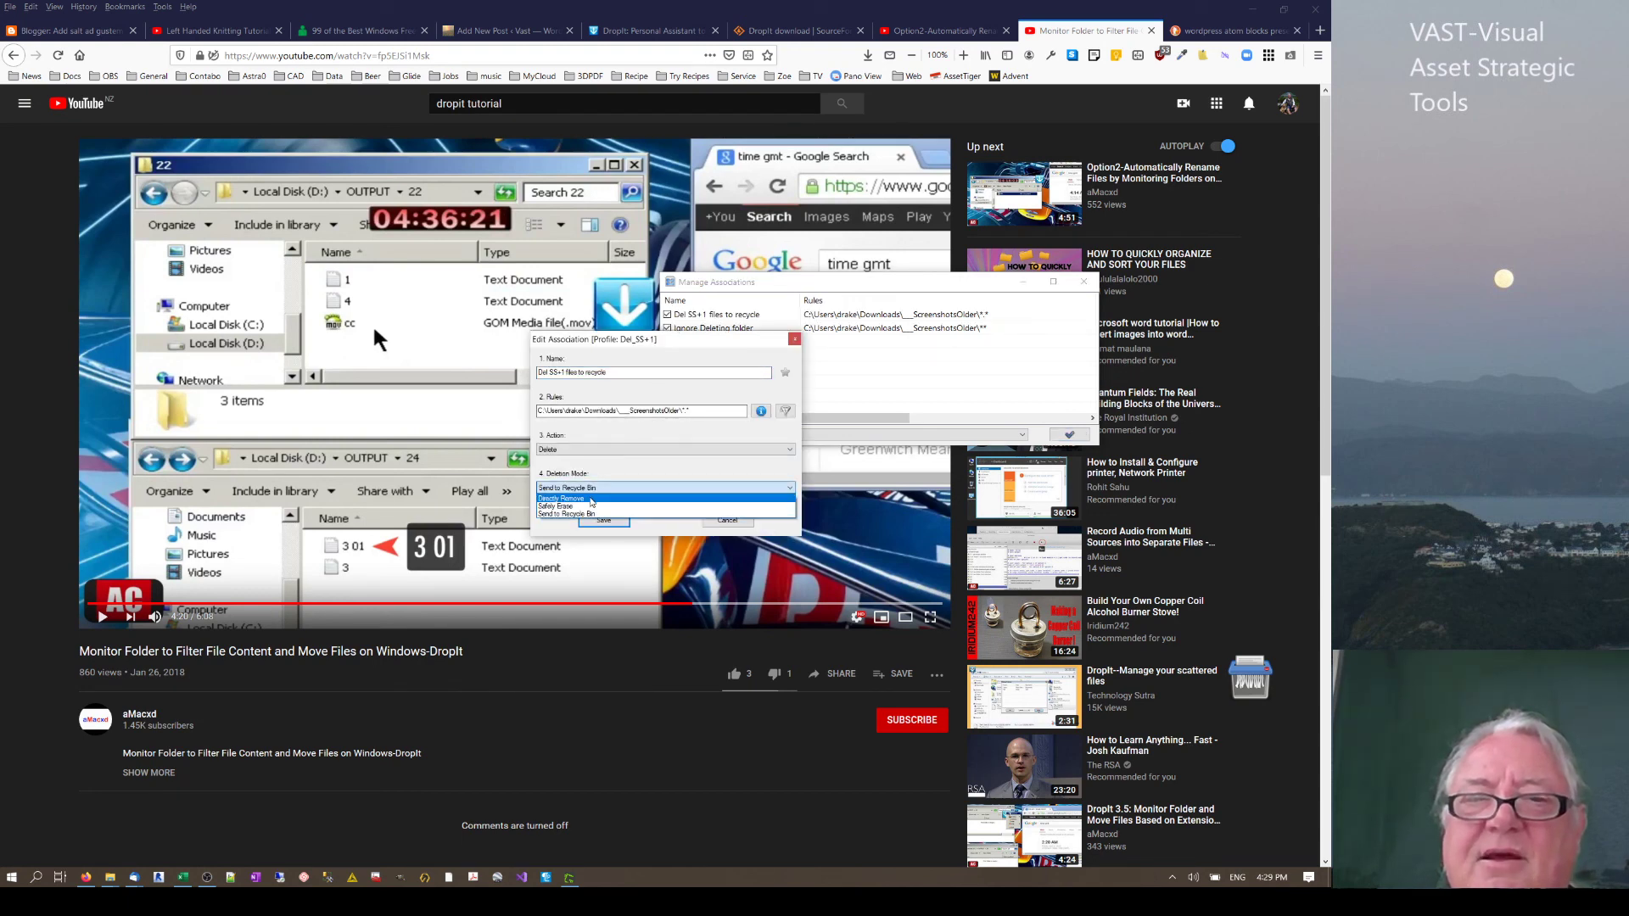